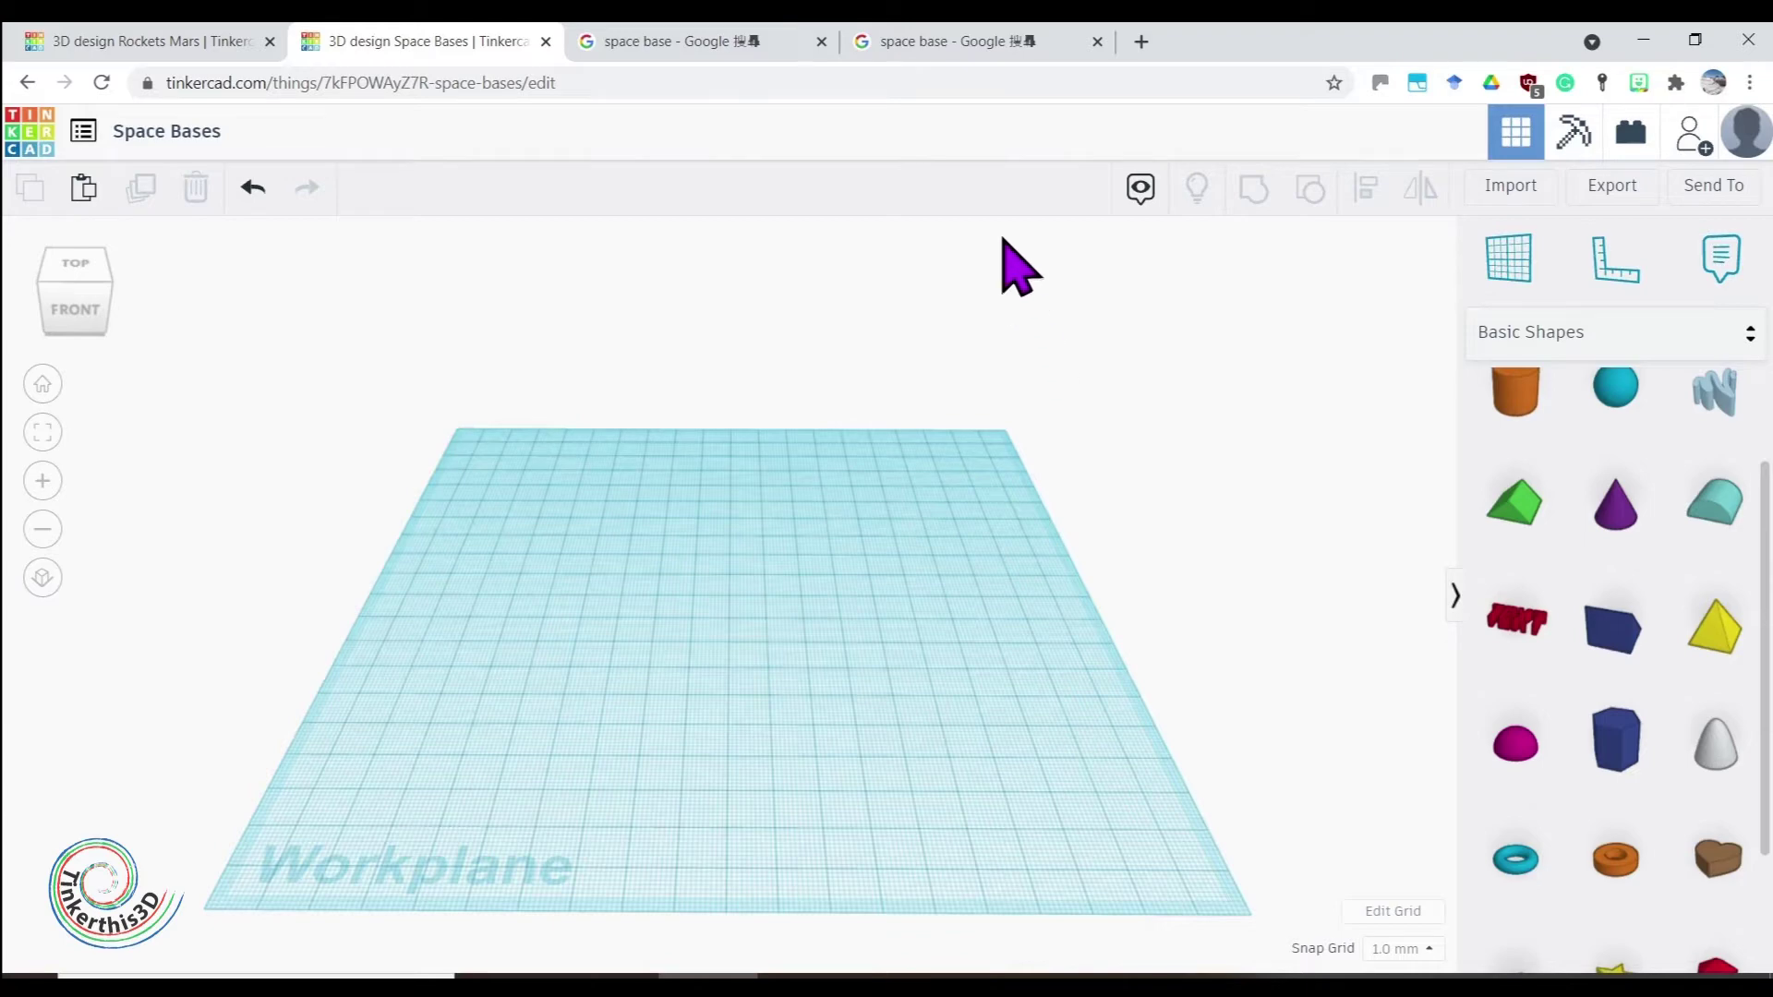
Examine the two space base reference images and return to the Space Bases design
left_click(956, 42)
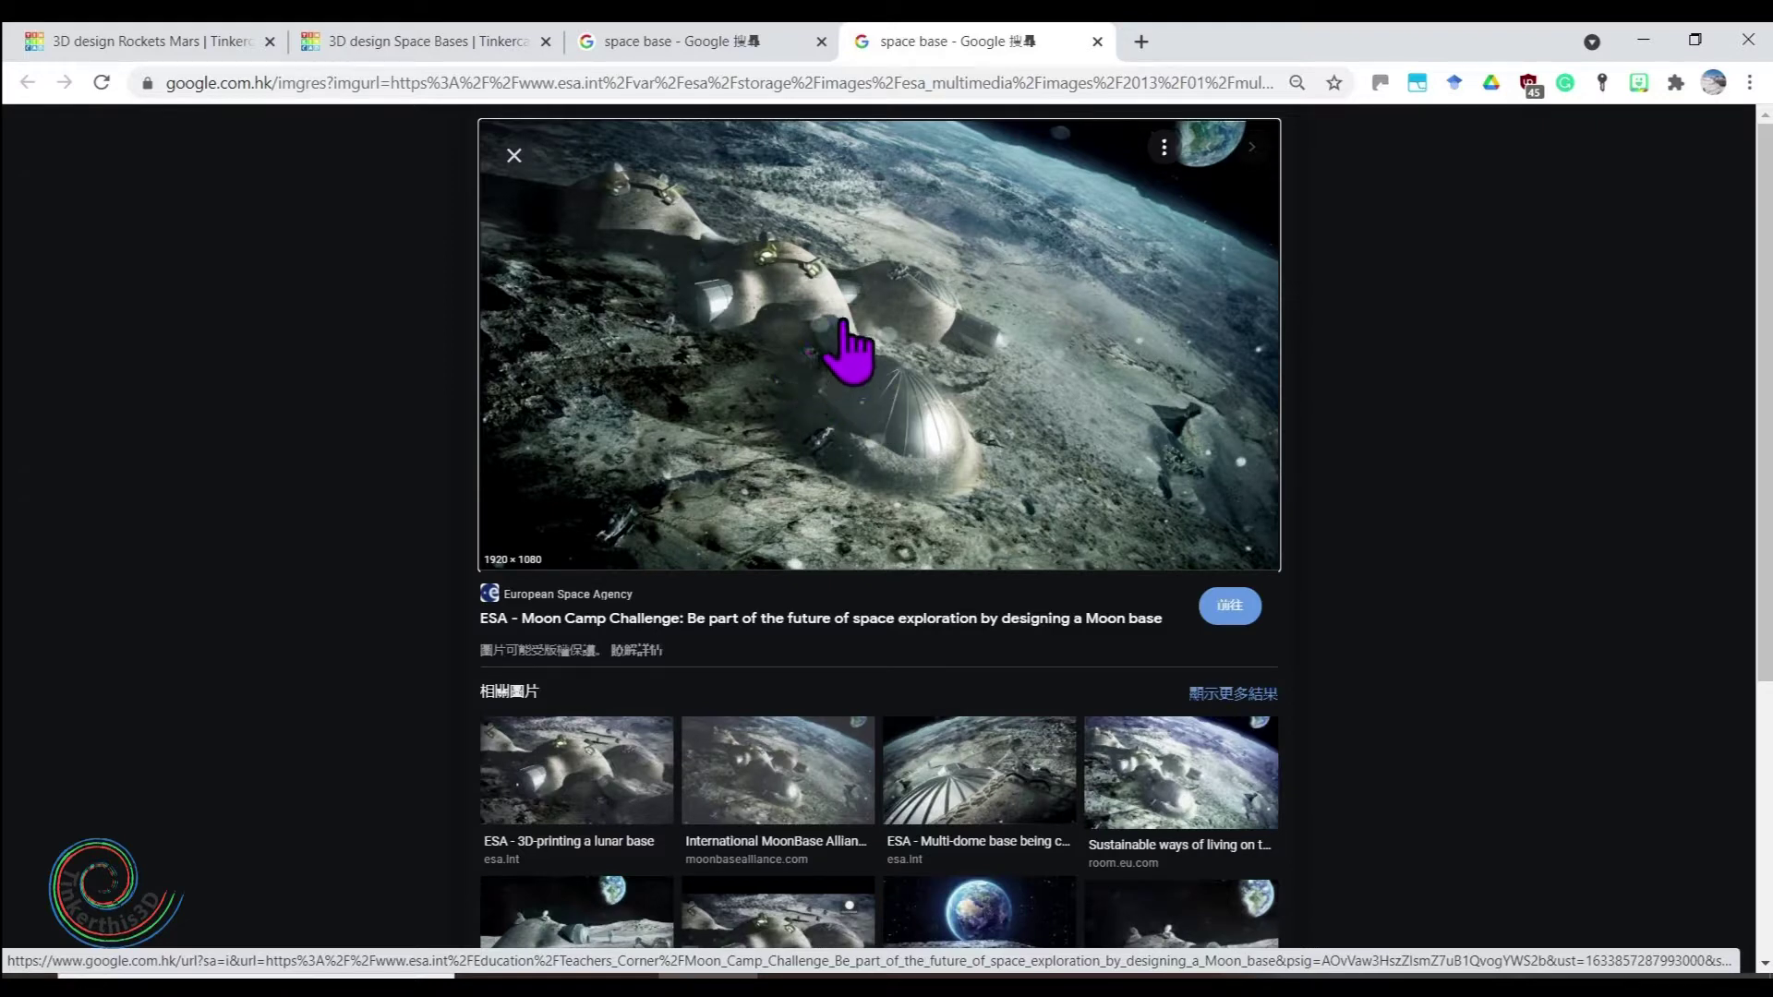
left_click(672, 46)
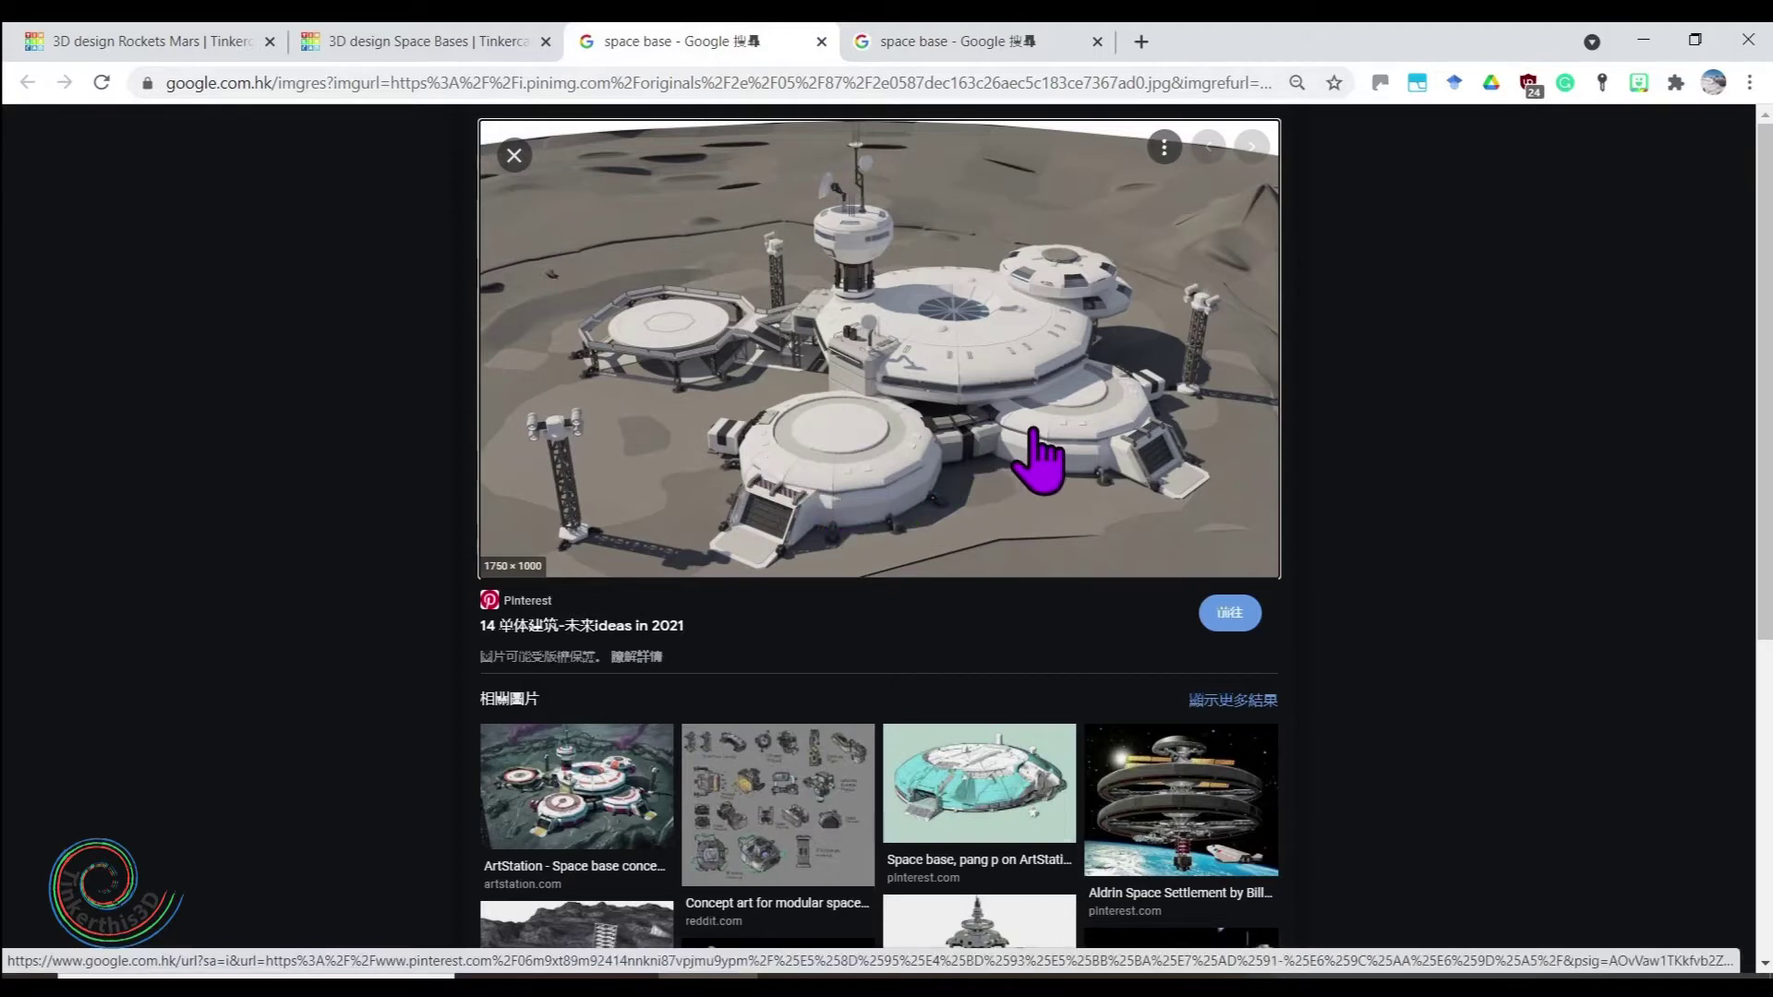
left_click(459, 46)
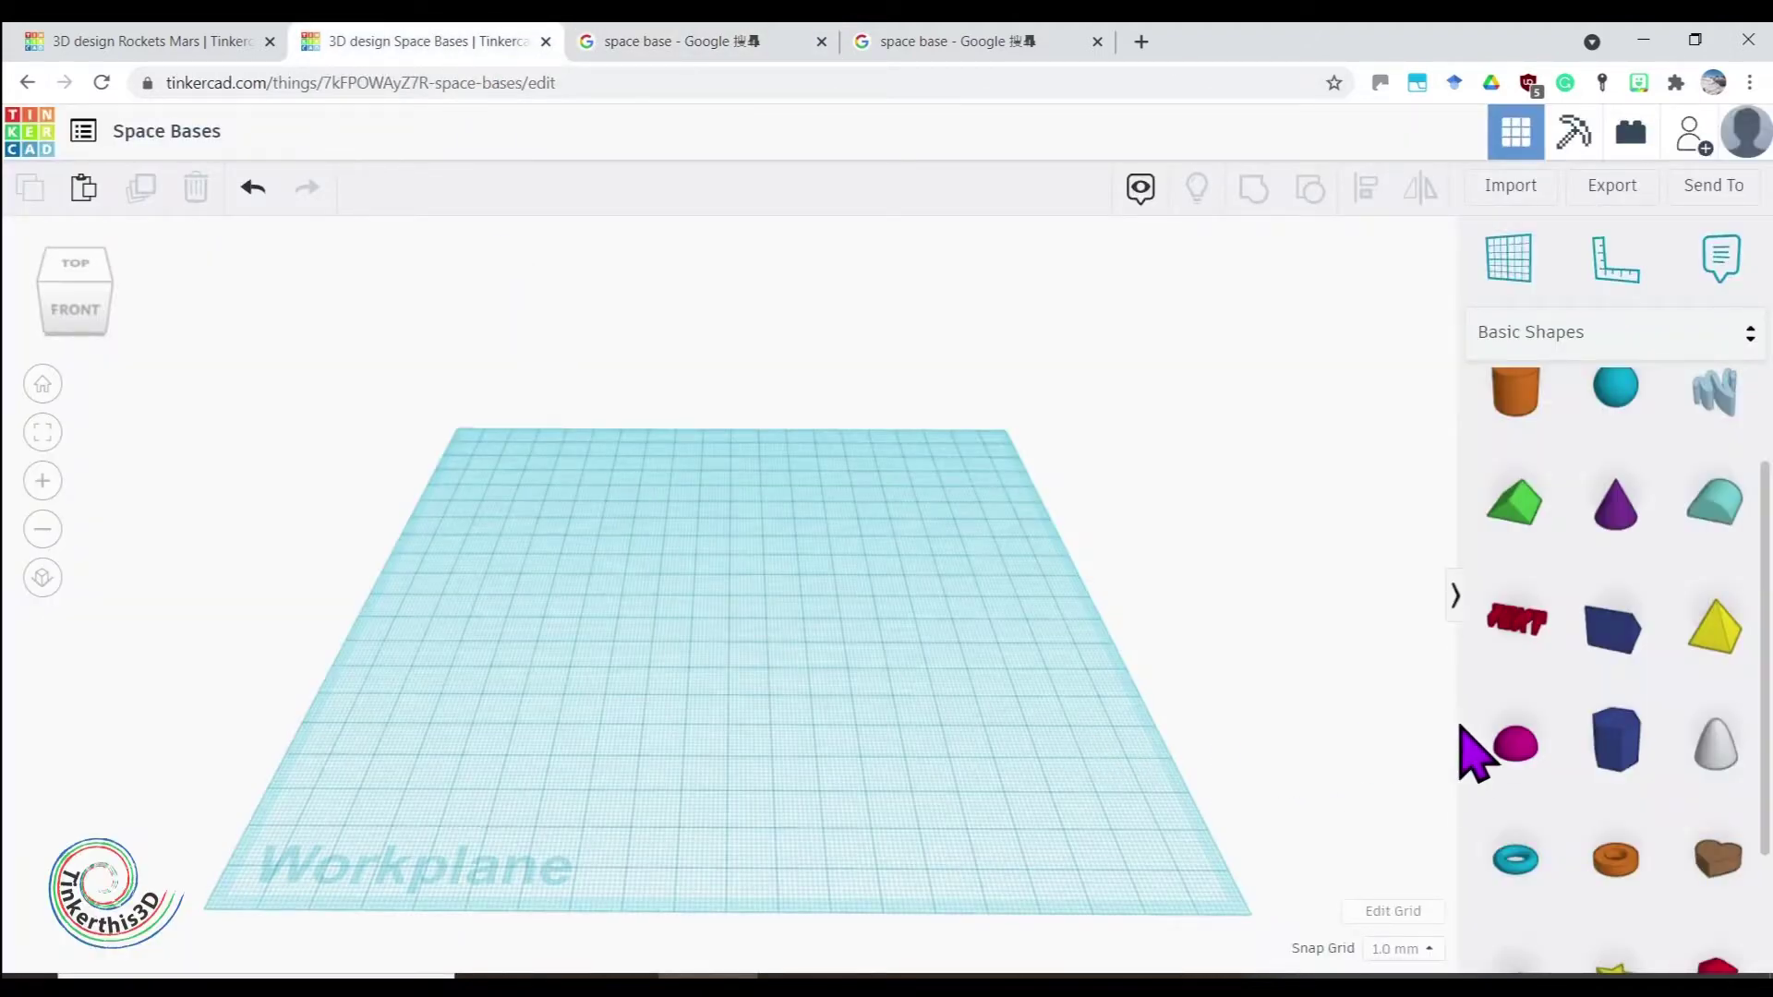
Place a 42 mm half sphere near the center of the workplane and make it transparent dark purple
left_click_drag(1514, 765, 752, 668)
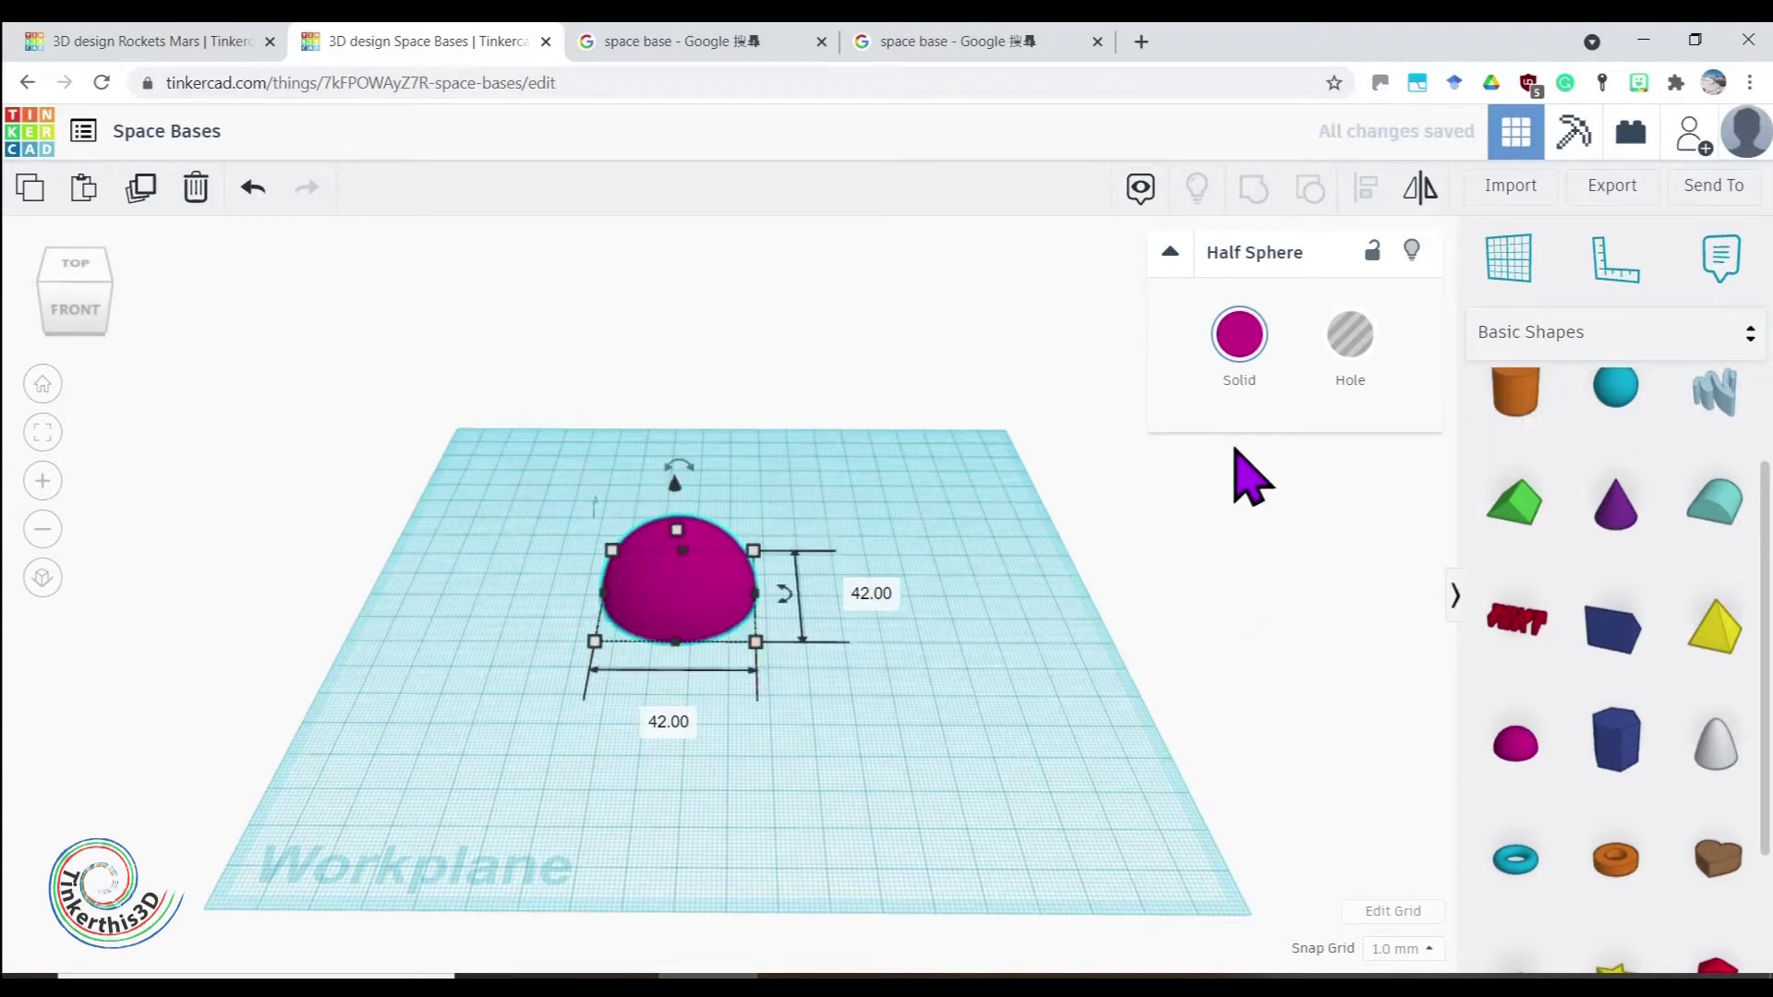
left_click(1237, 343)
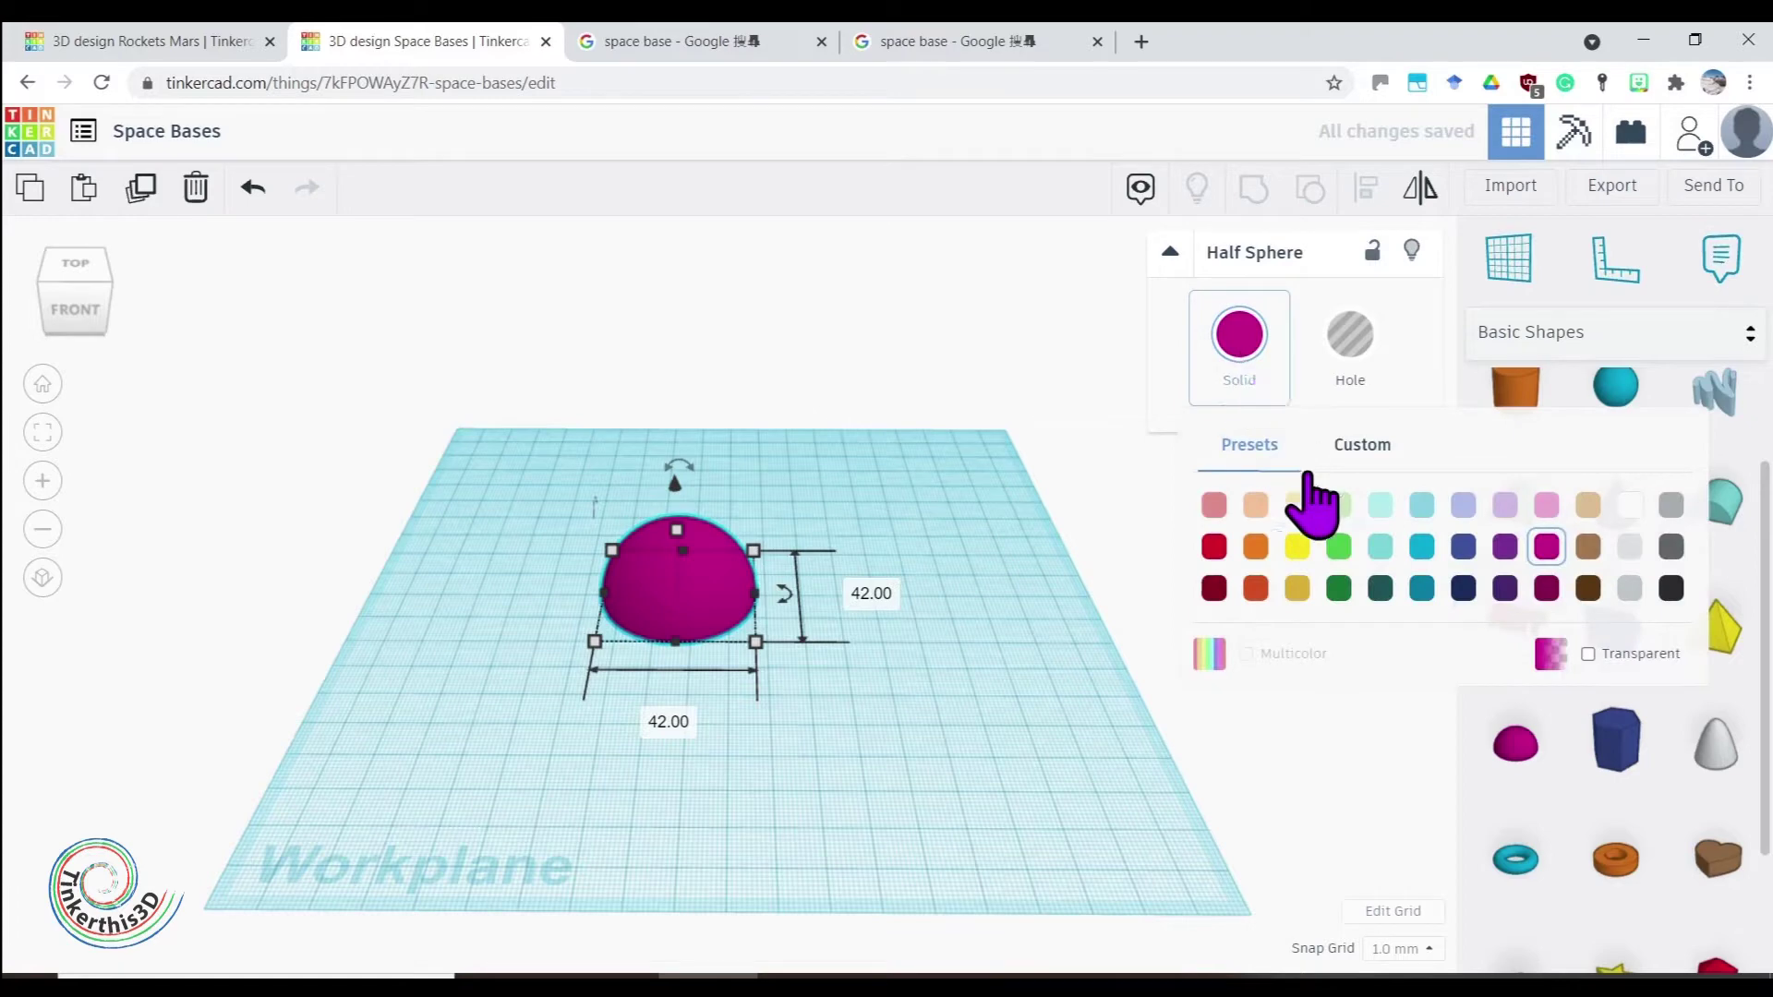
left_click(1505, 588)
left_click(1239, 341)
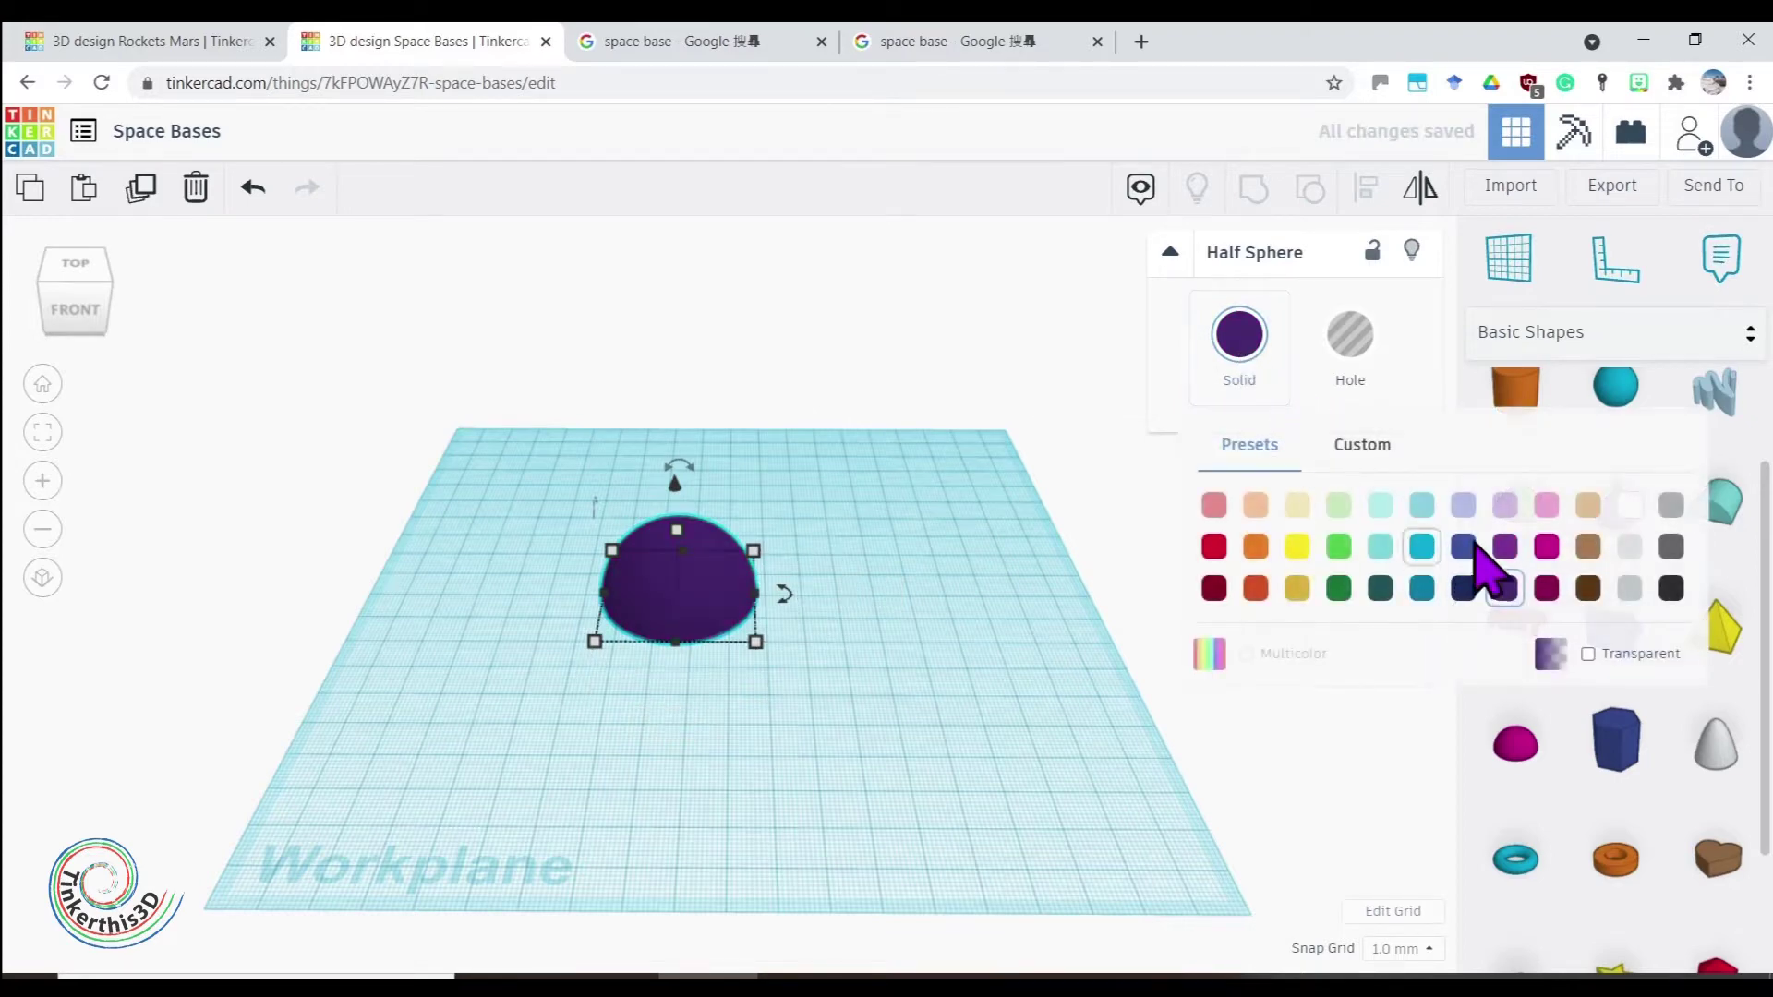
left_click(1590, 652)
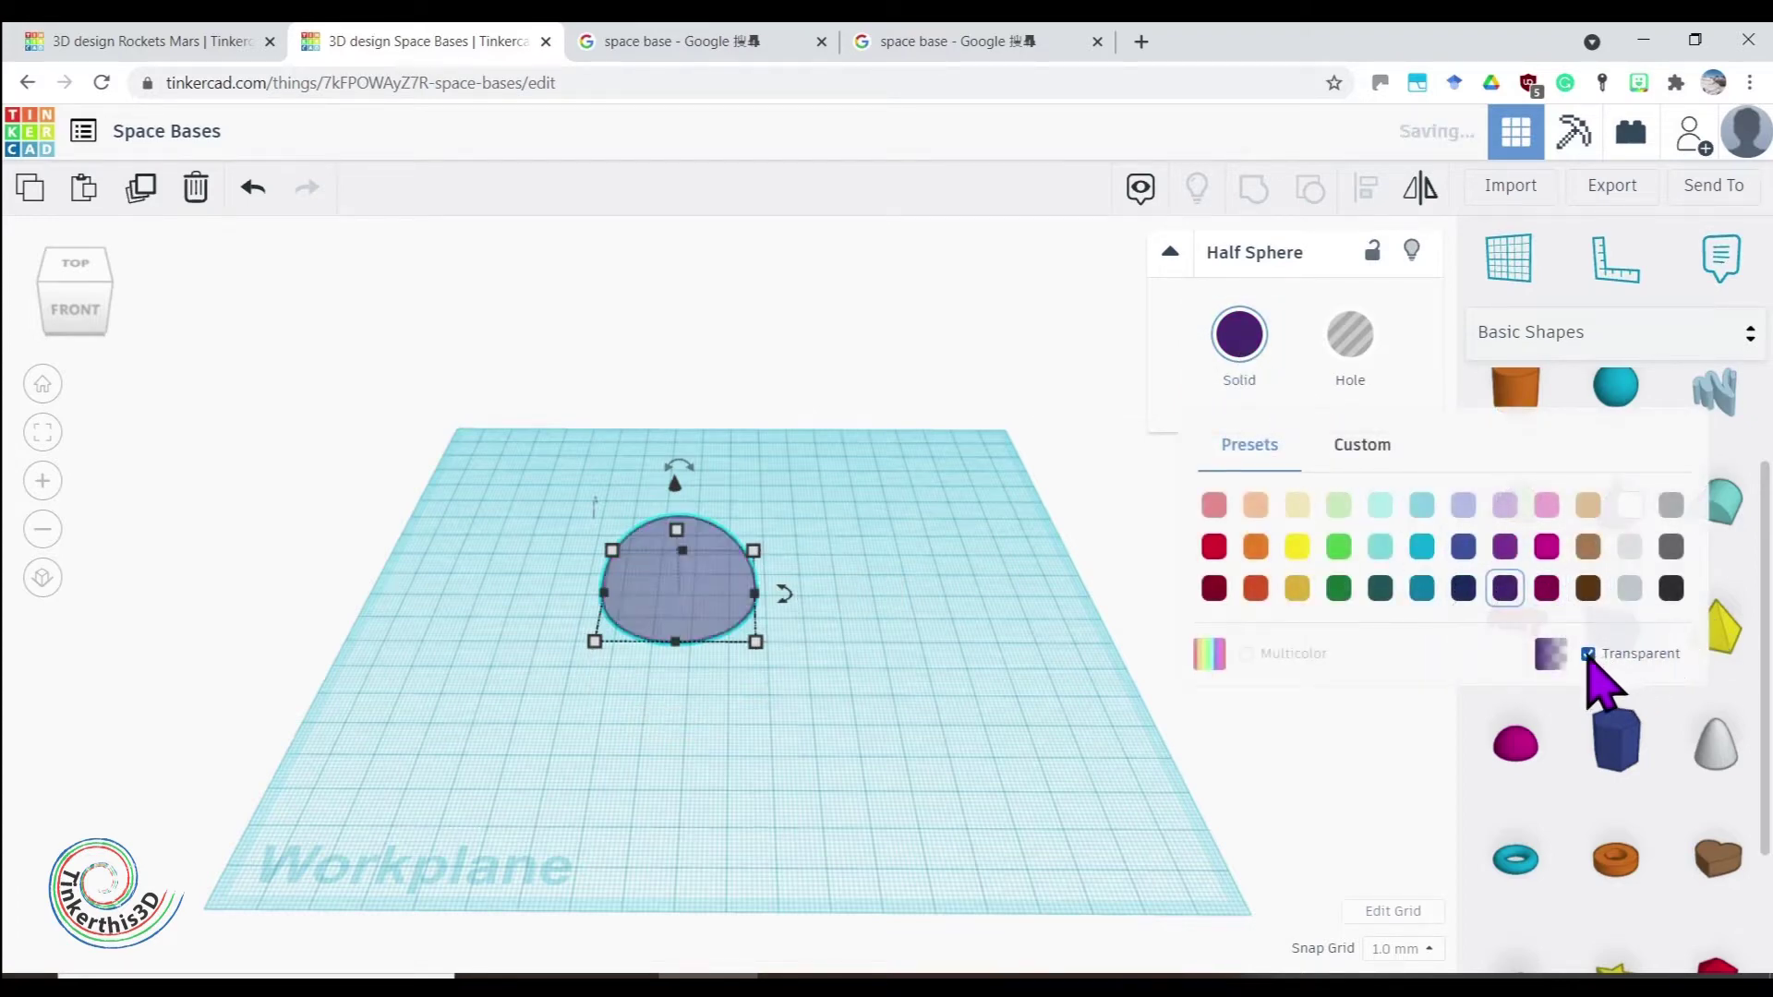
left_click(760, 640)
left_click_drag(702, 614, 748, 618)
left_click(987, 794)
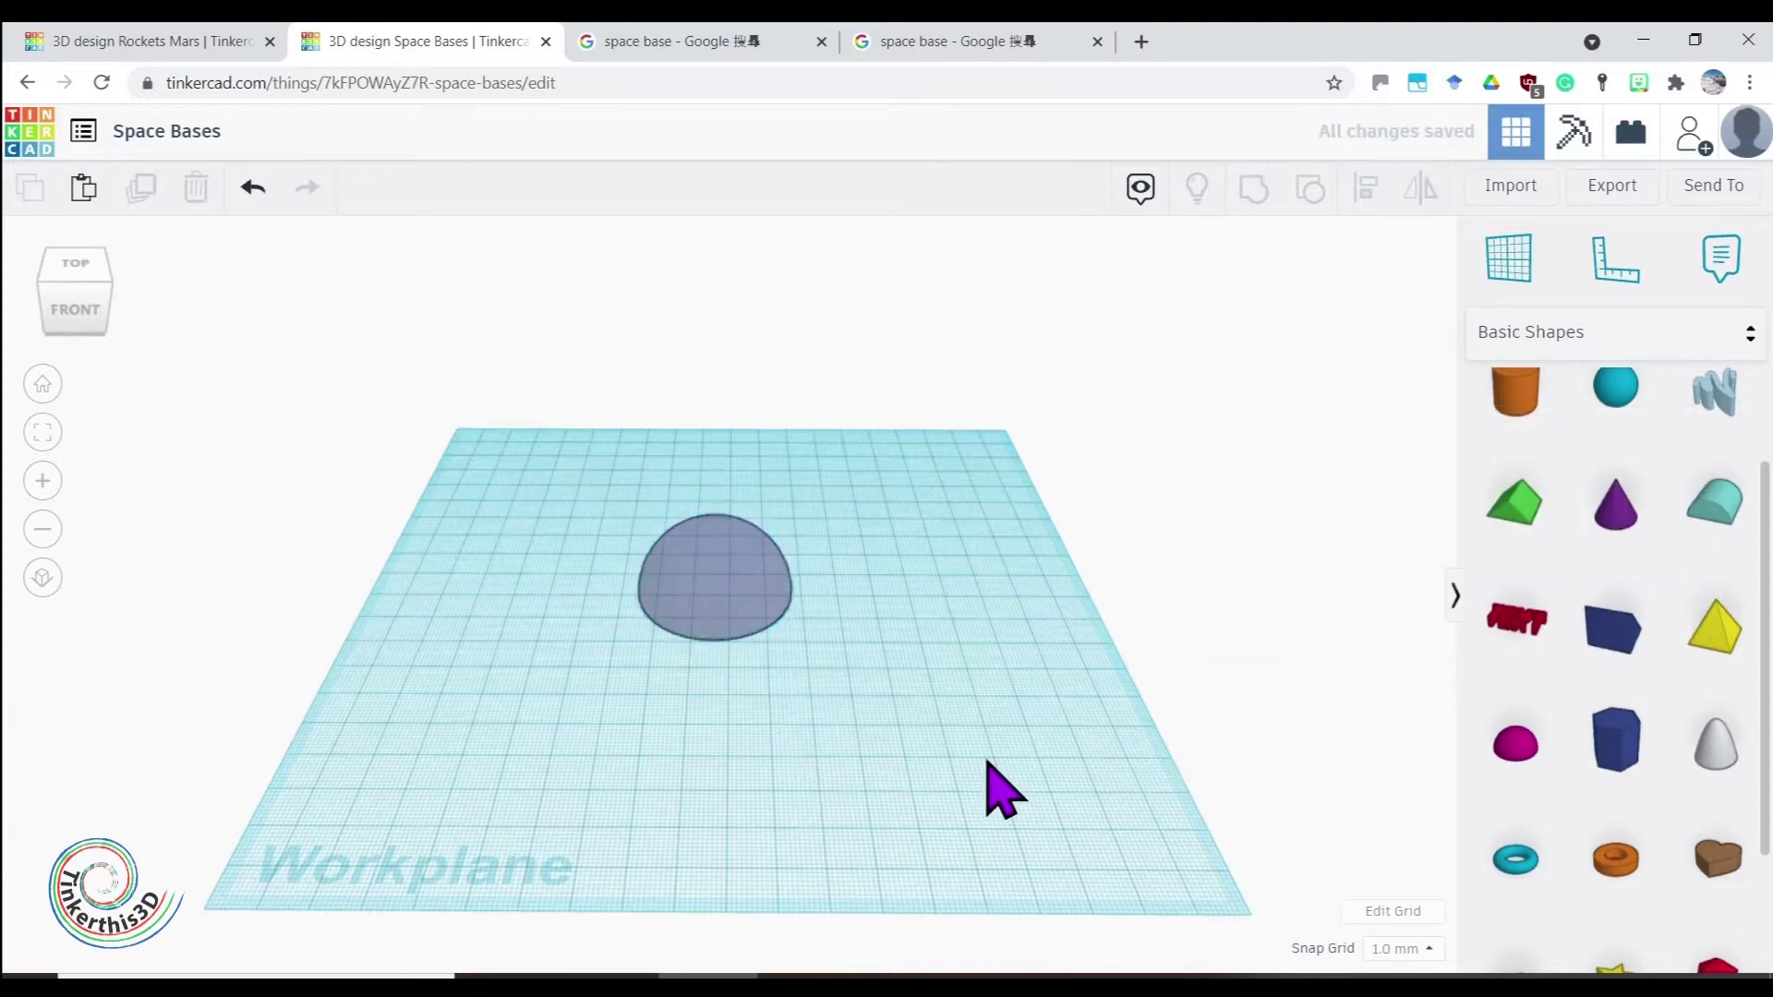
Duplicate the dome, placing one copy about 59 mm to its right, one to its left and one behind it
left_click(756, 628)
left_click(141, 188)
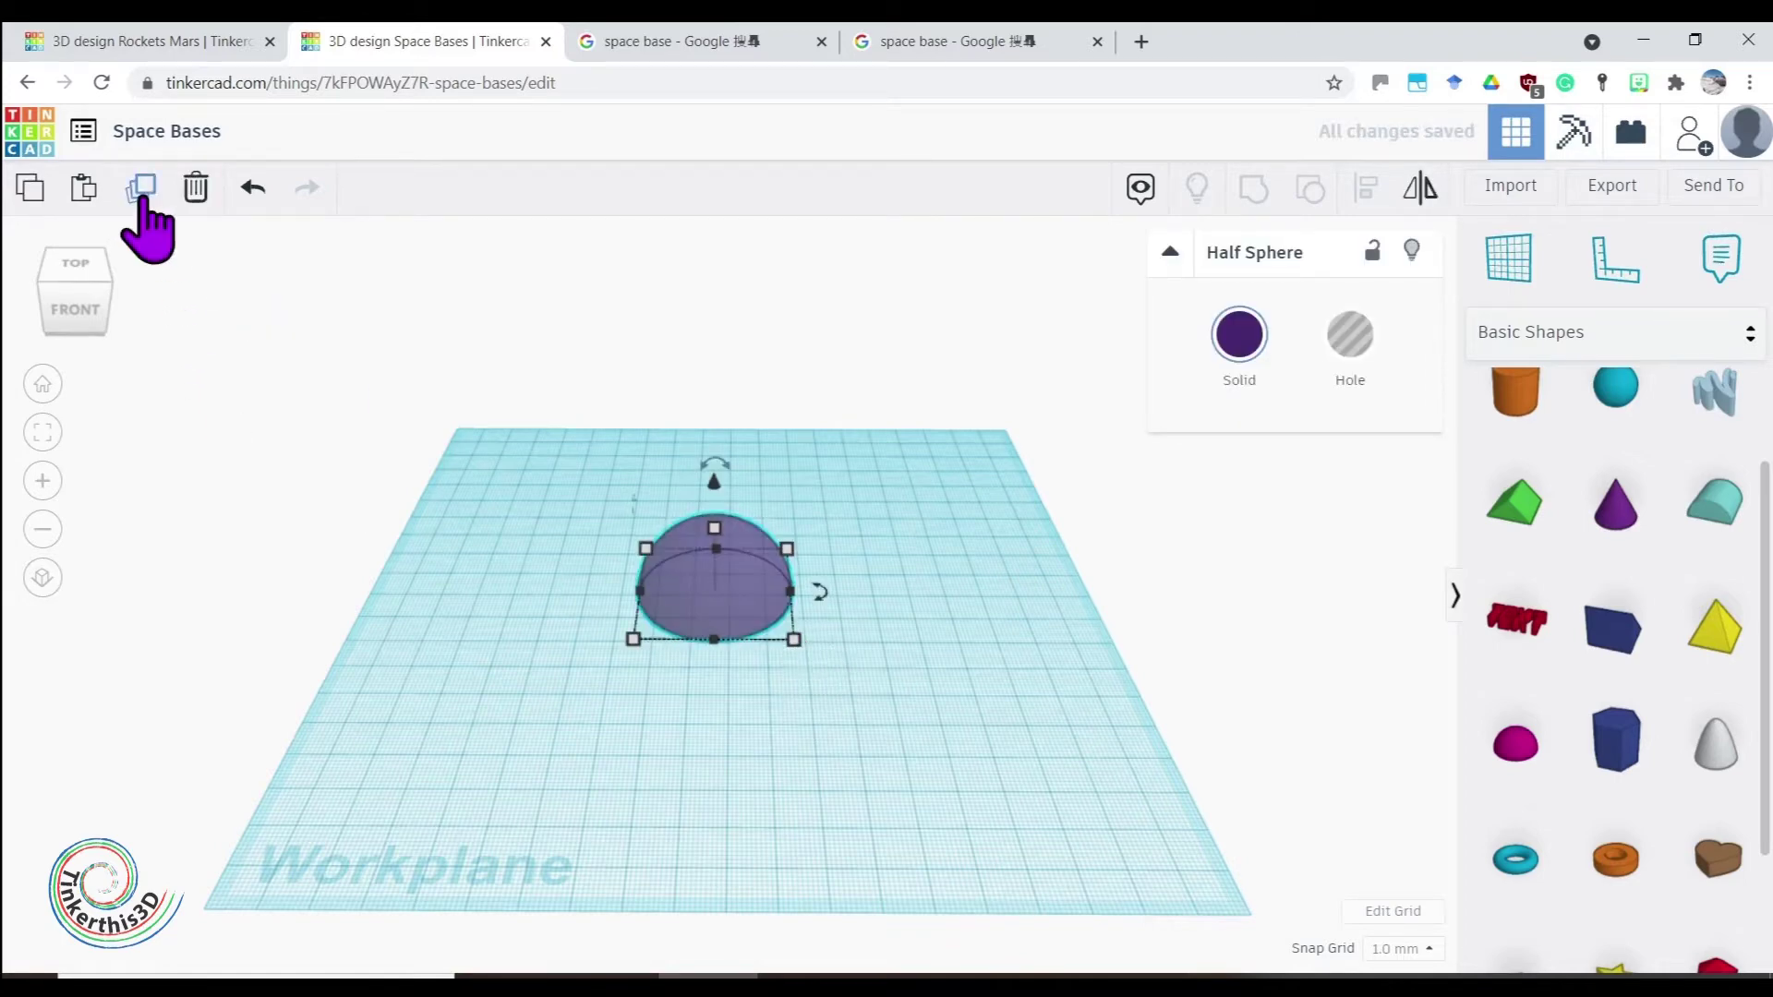
left_click(142, 189)
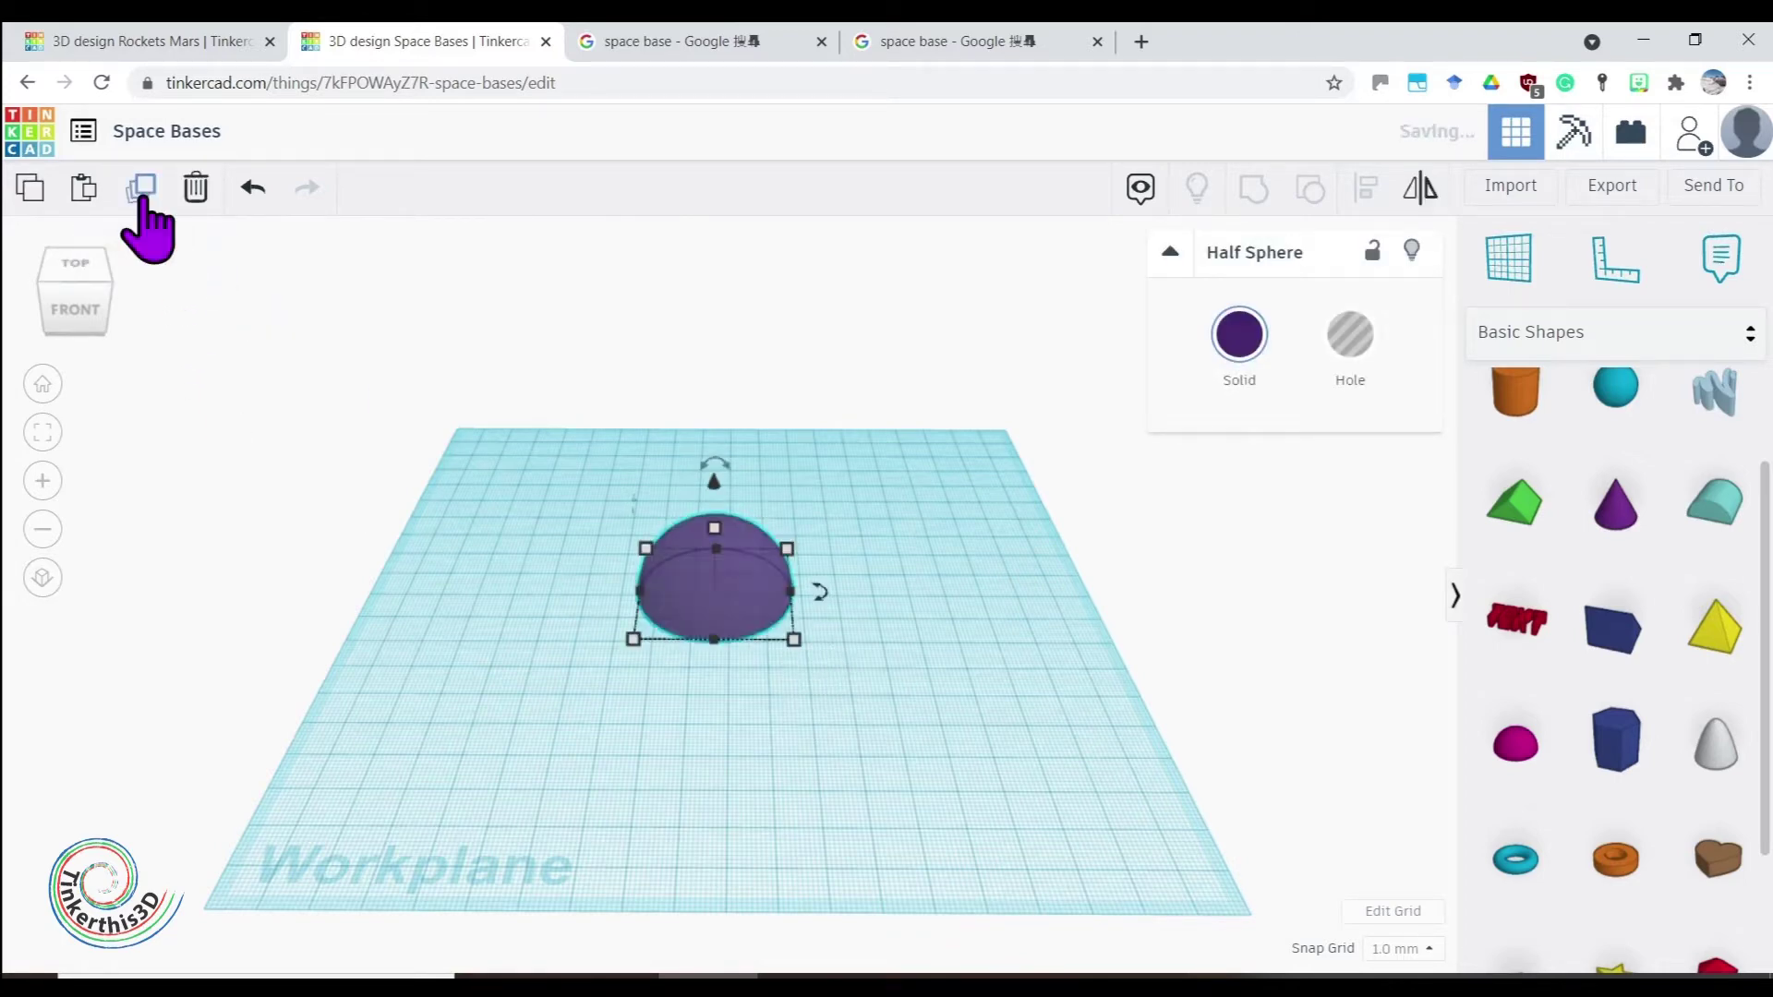
left_click(688, 729)
left_click_drag(733, 610, 965, 615)
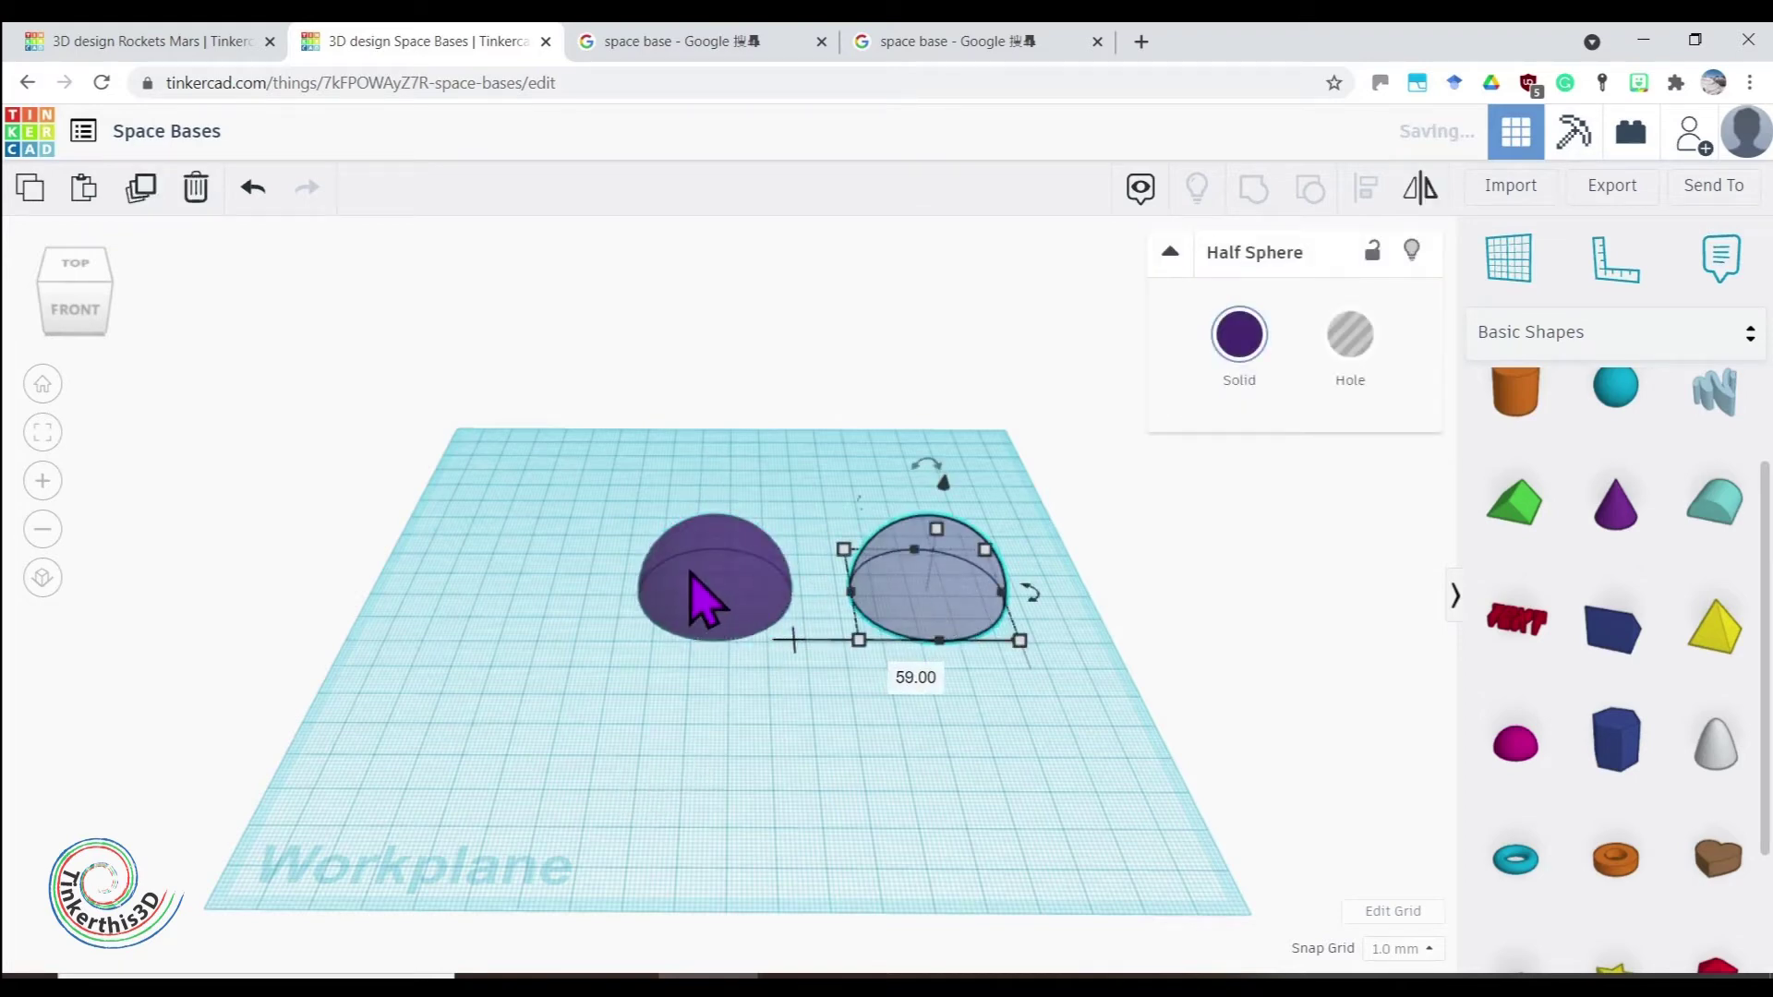
left_click_drag(693, 574, 471, 587, "alt")
left_click_drag(720, 628, 722, 462, "alt")
Enlarge the central dome so it is slightly bigger than the surrounding ones
right_click_drag(778, 670, 736, 601)
left_click(739, 605)
left_click_drag(791, 649, 828, 669)
Align the left, central and right domes on their front-to-back centers
left_click_drag(997, 748, 418, 536)
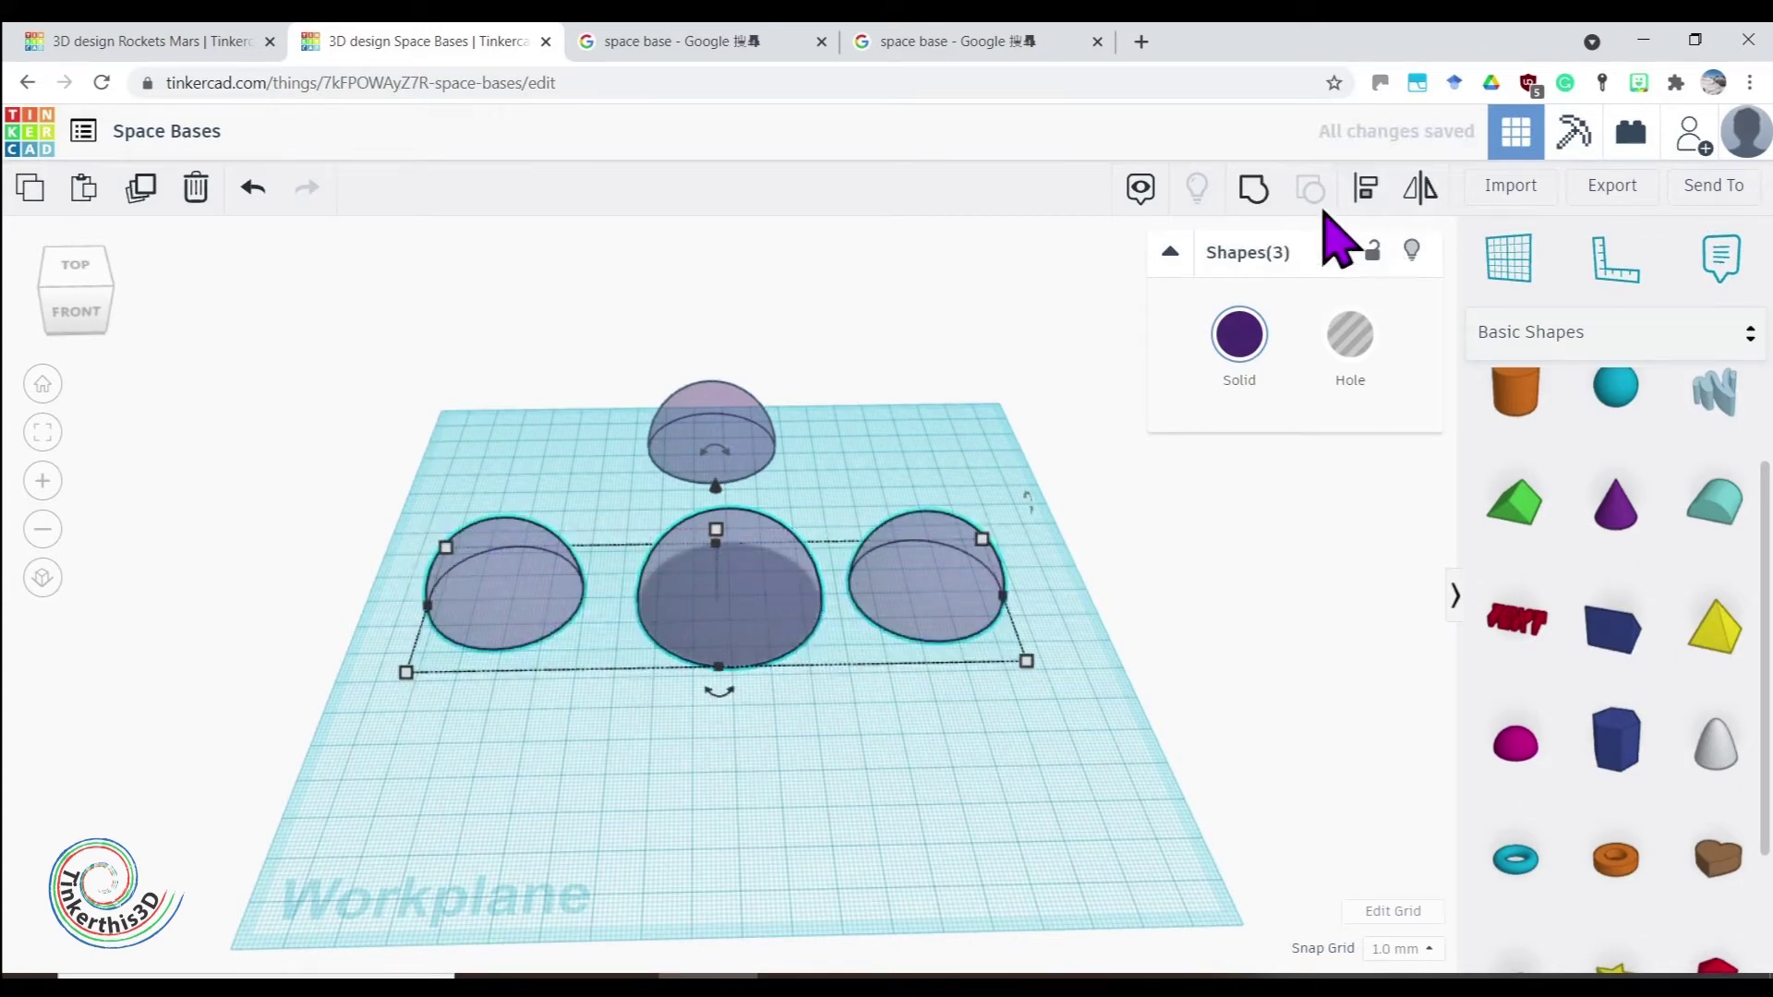
left_click(1363, 191)
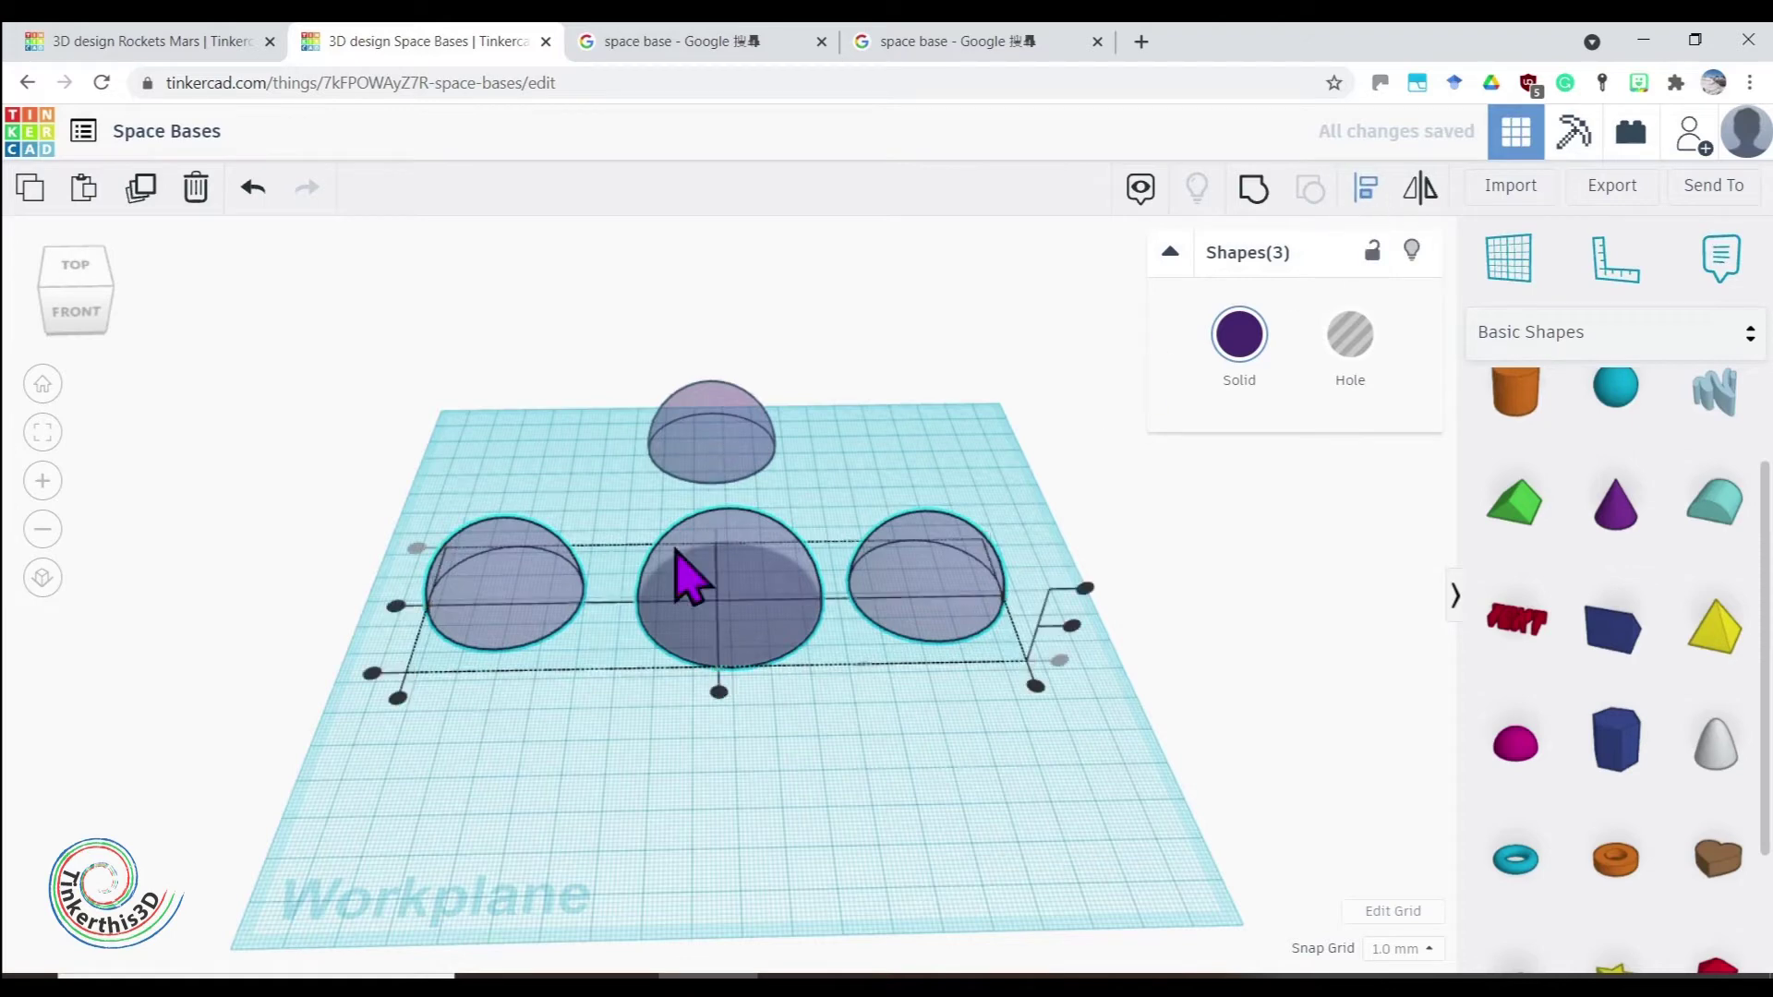
left_click(396, 608)
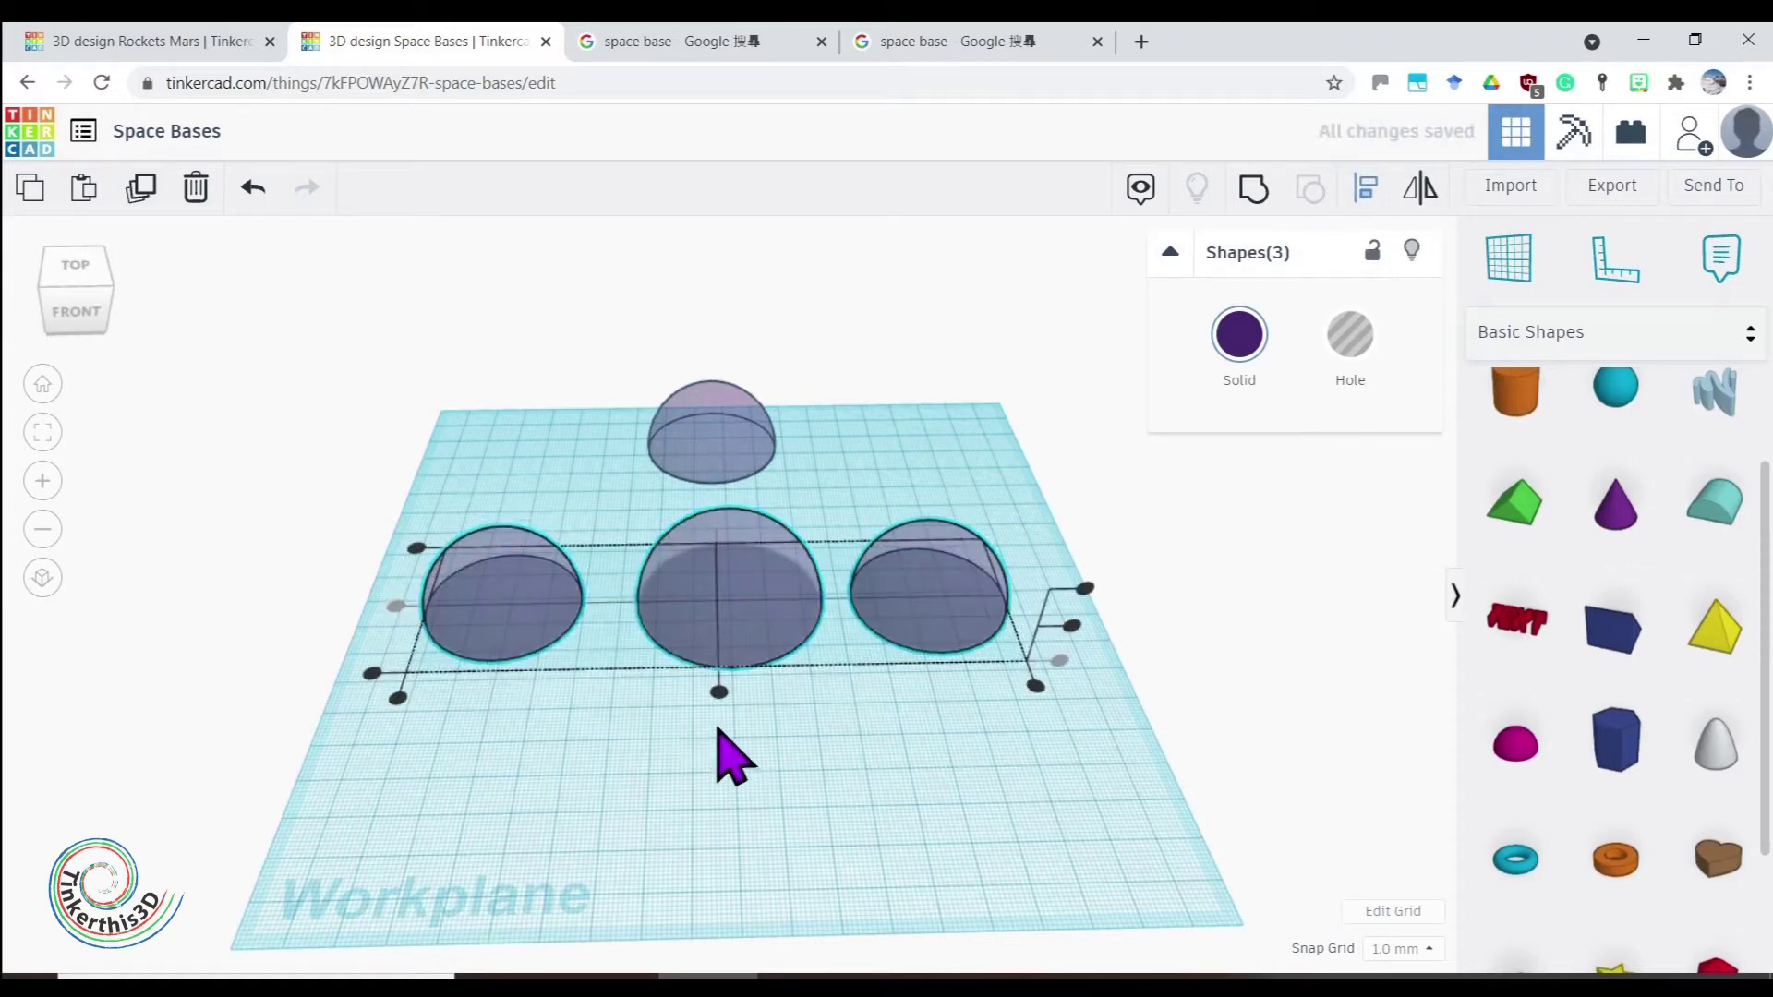
left_click(855, 740)
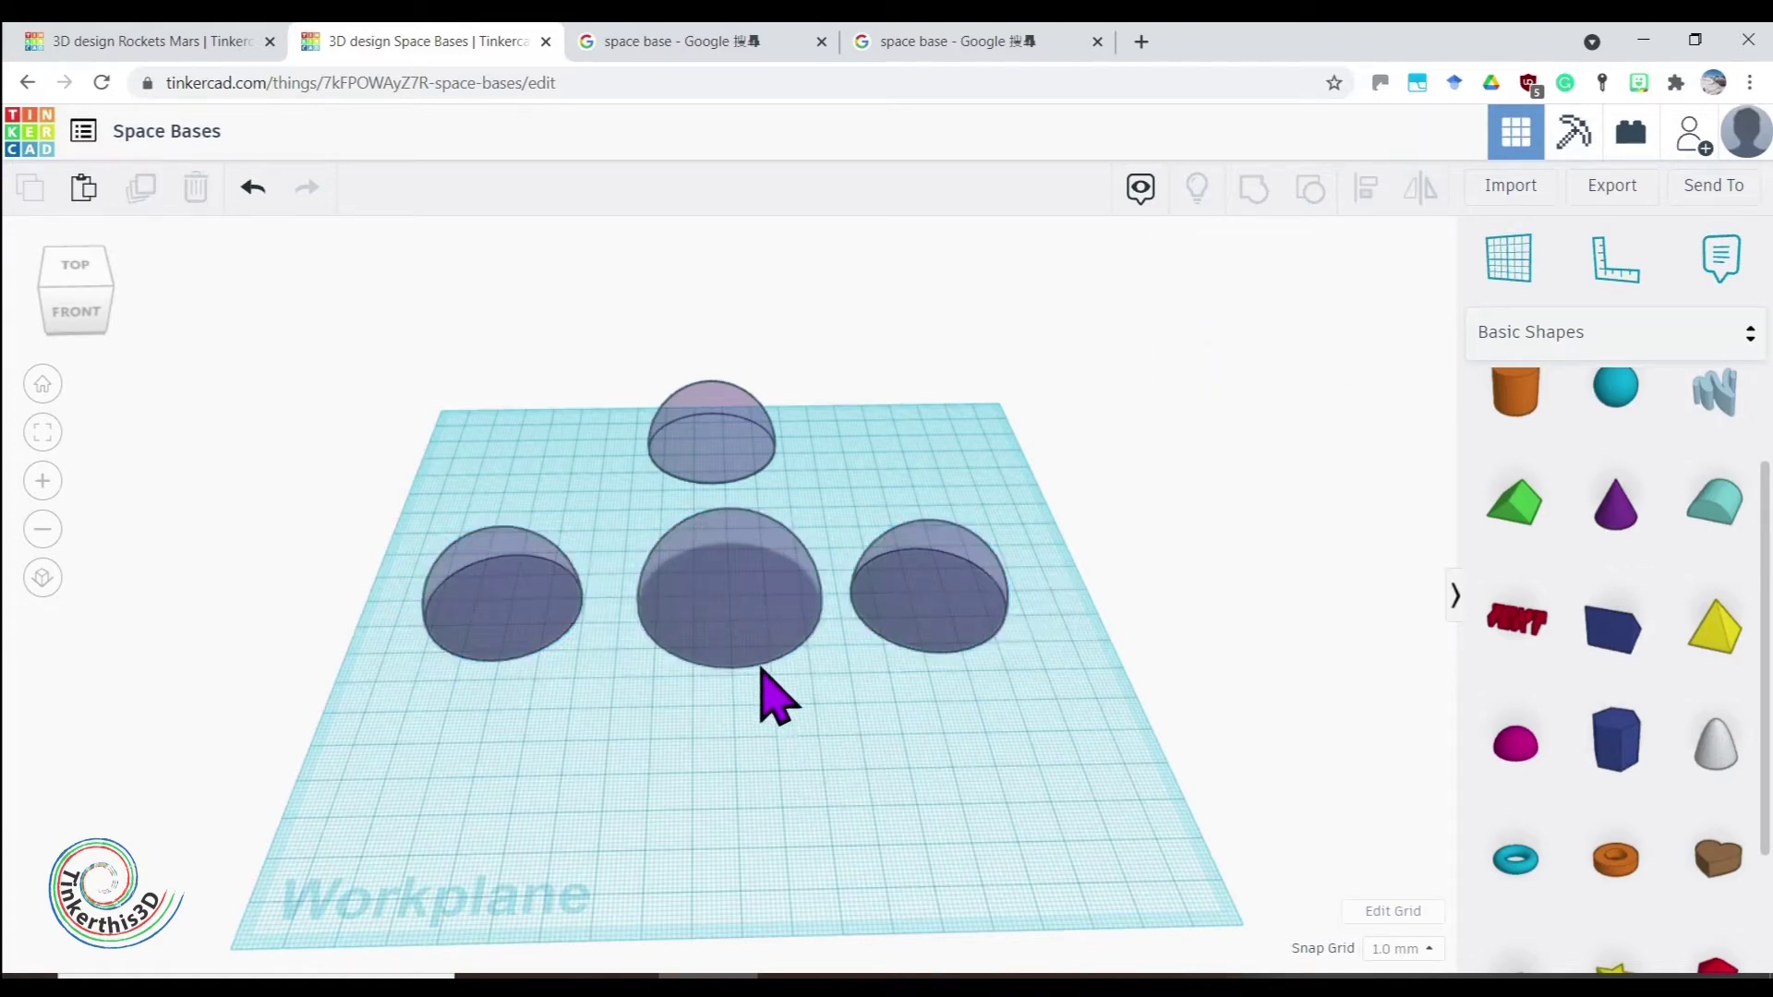
Shift the central dome slightly left between its neighbors and group the three domes in the row
left_click_drag(750, 628, 736, 628)
mouse_move(904, 709)
right_mouse_down()
mouse_move(906, 635)
mouse_move(903, 739)
right_mouse_up()
left_click_drag(1064, 732, 301, 554)
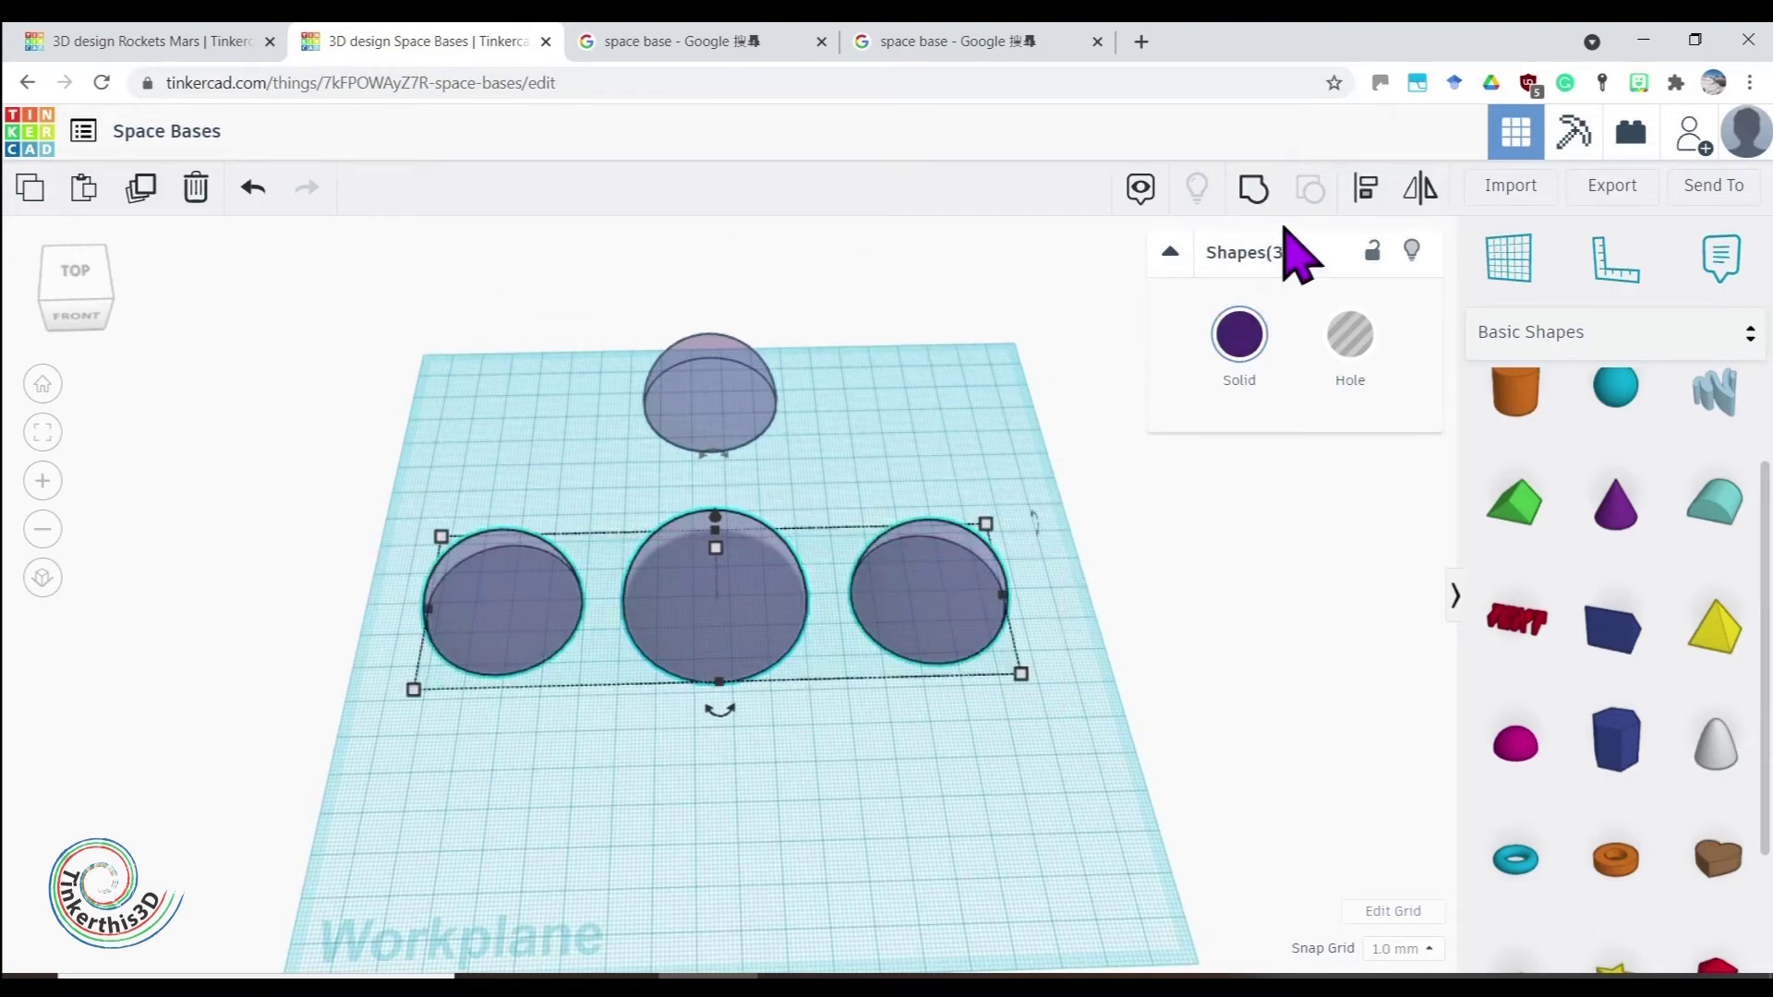
left_click(1088, 811)
Center the rear dome left-to-right on the row of three domes
left_click_drag(1099, 781, 424, 364)
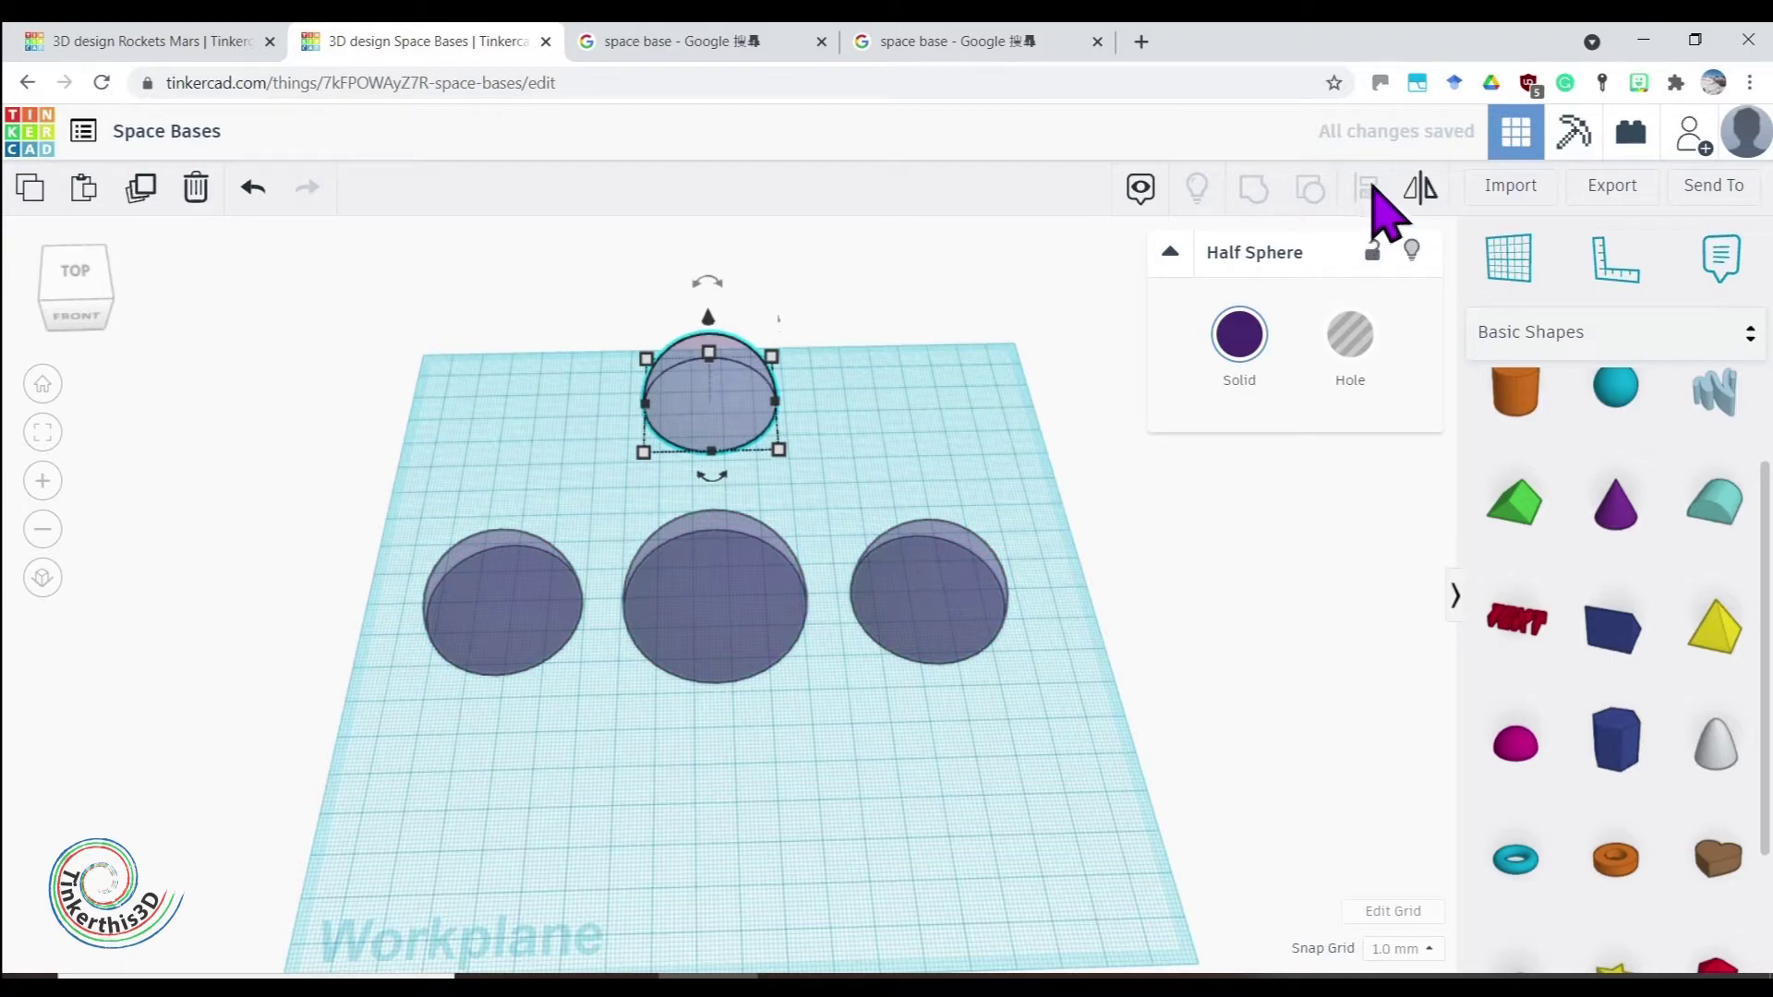
left_click(716, 614, "shift")
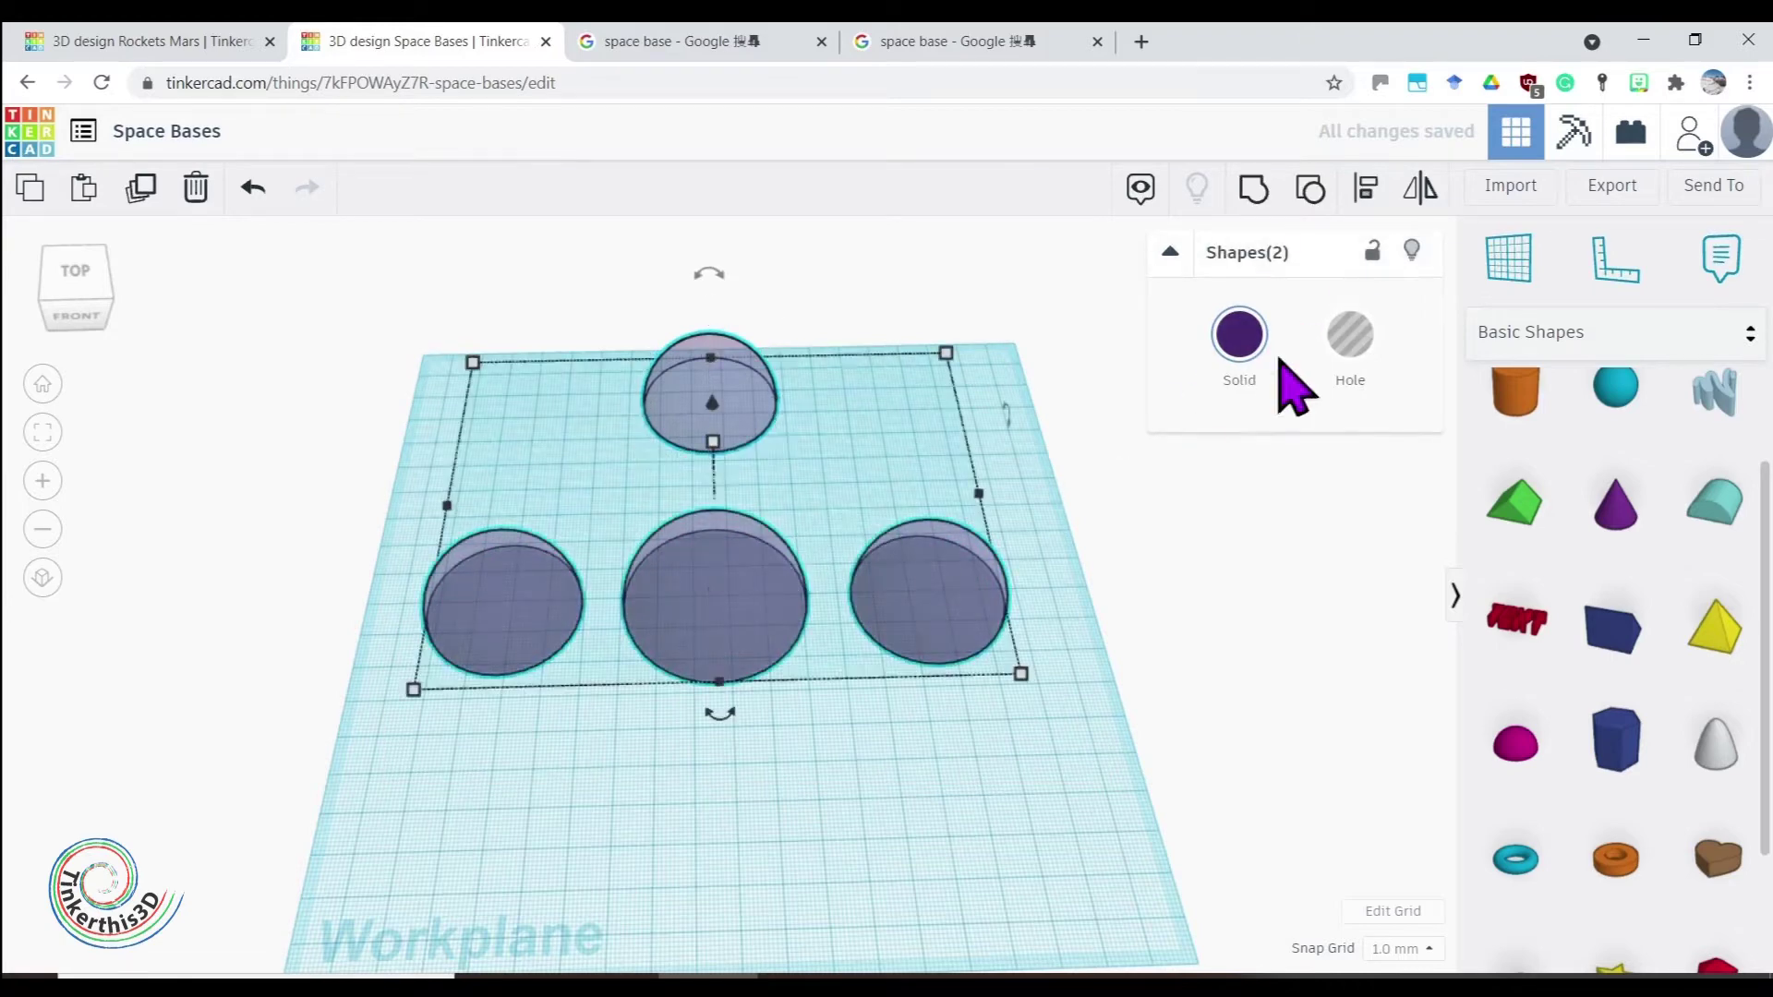
left_click(1365, 189)
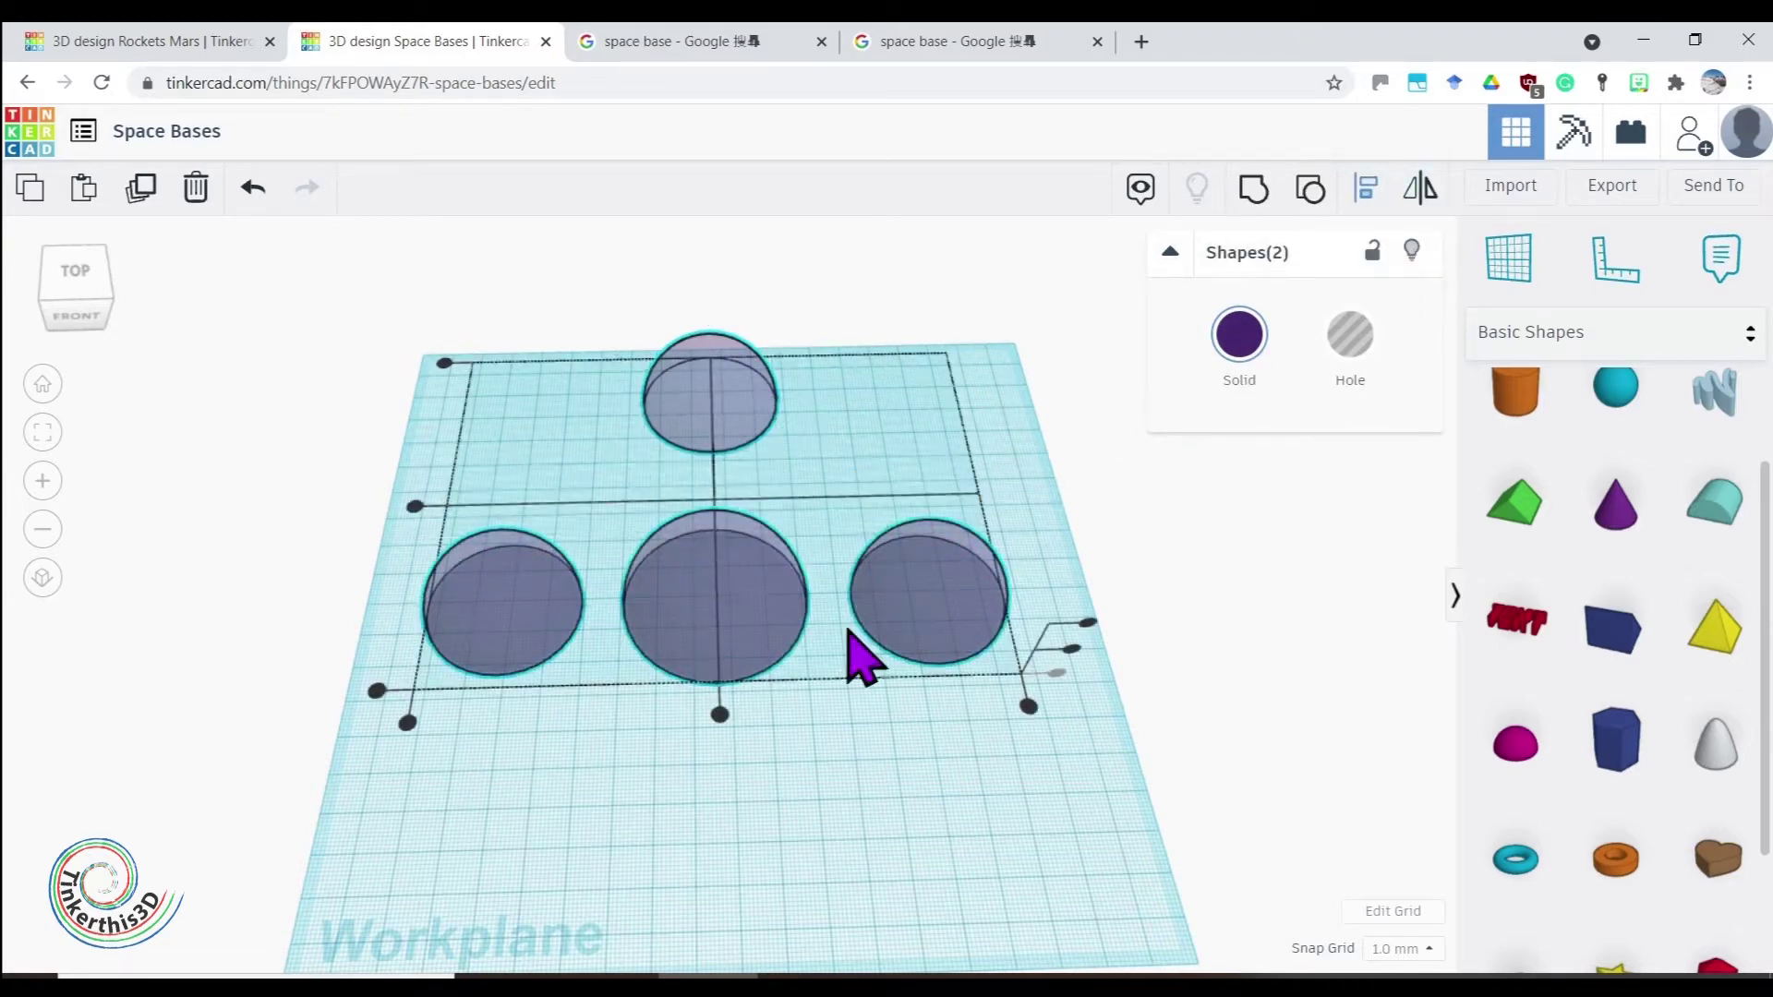
left_click(719, 715)
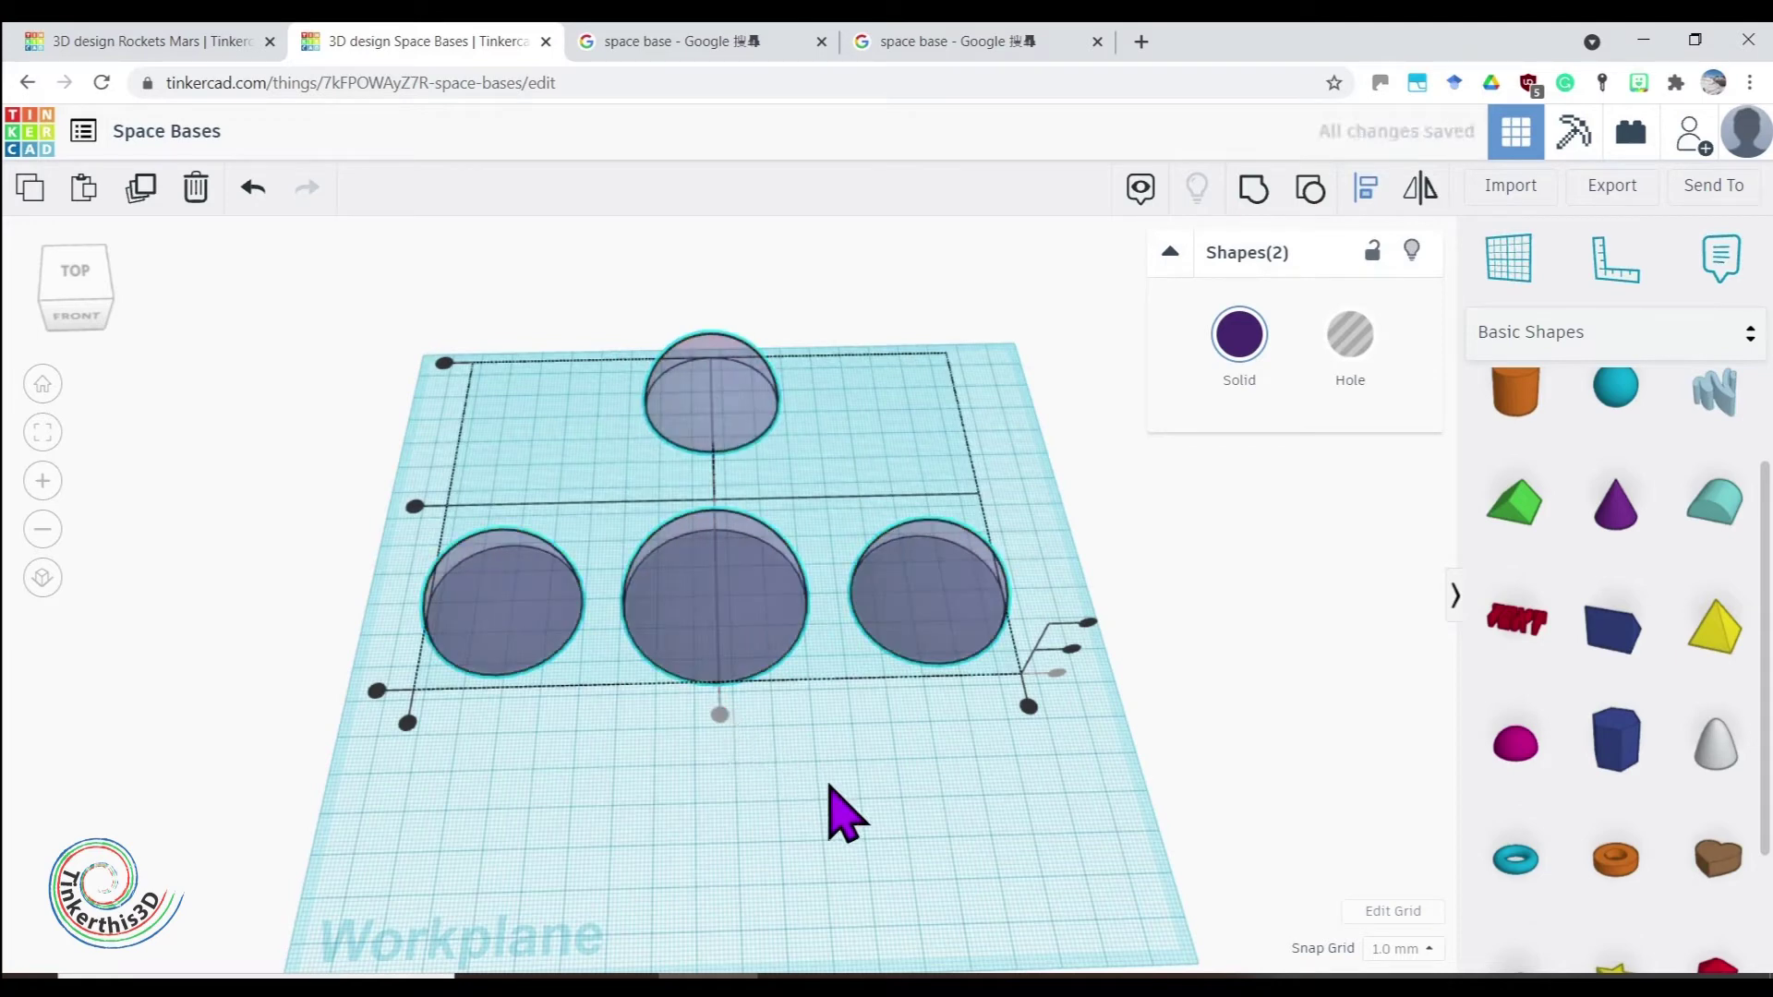
left_click(831, 810)
mouse_move(835, 811)
right_mouse_down()
mouse_move(823, 658)
mouse_move(820, 794)
right_mouse_up()
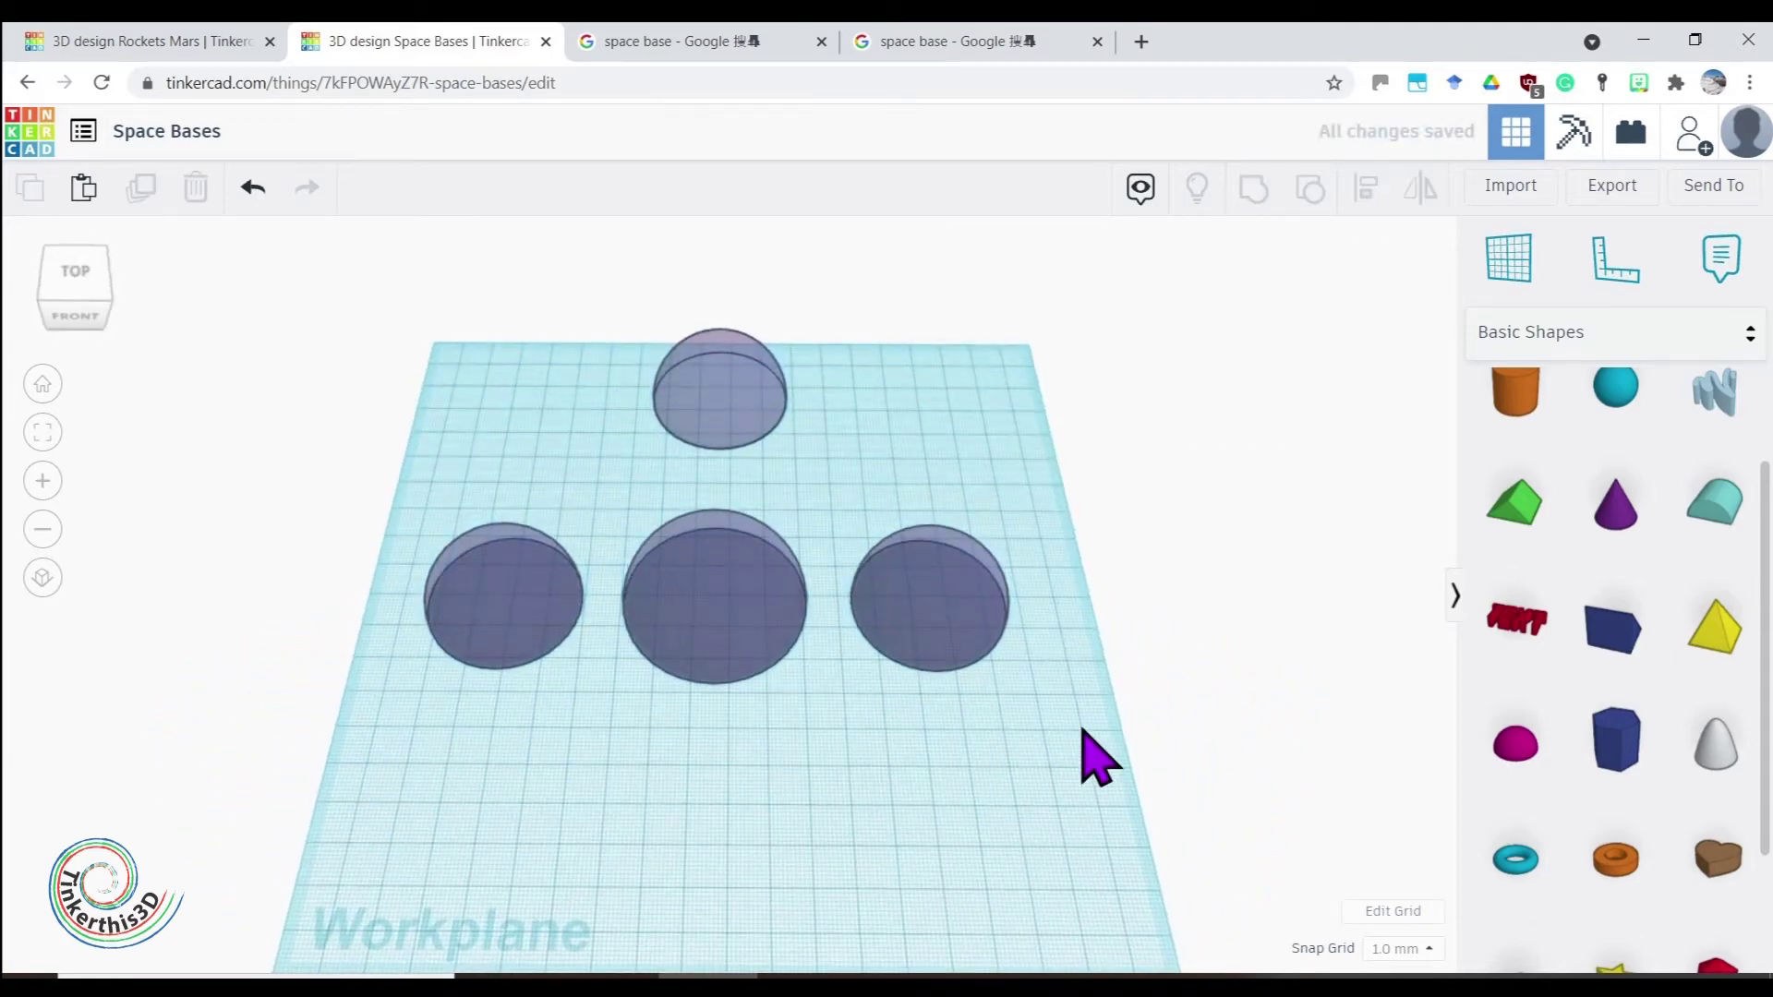
Place a 20 mm box and a 20 mm round roof side by side in front of the domes
right_click_drag(1142, 730, 1112, 685)
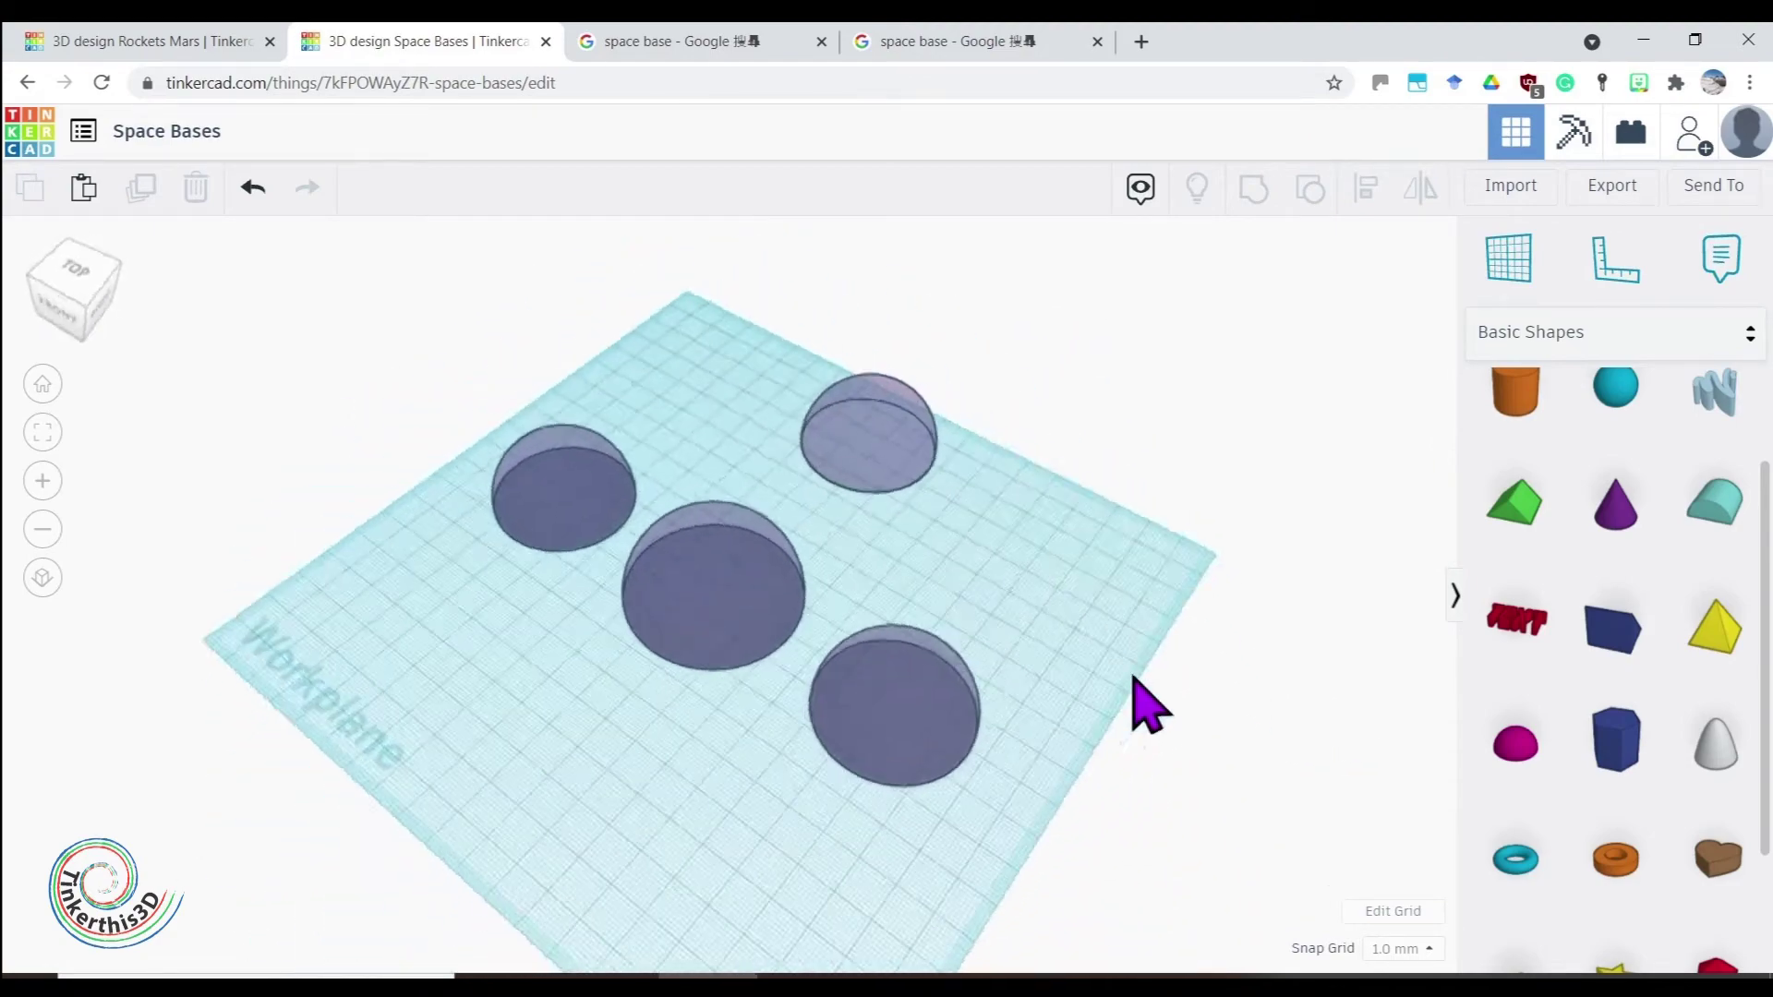
key("h")
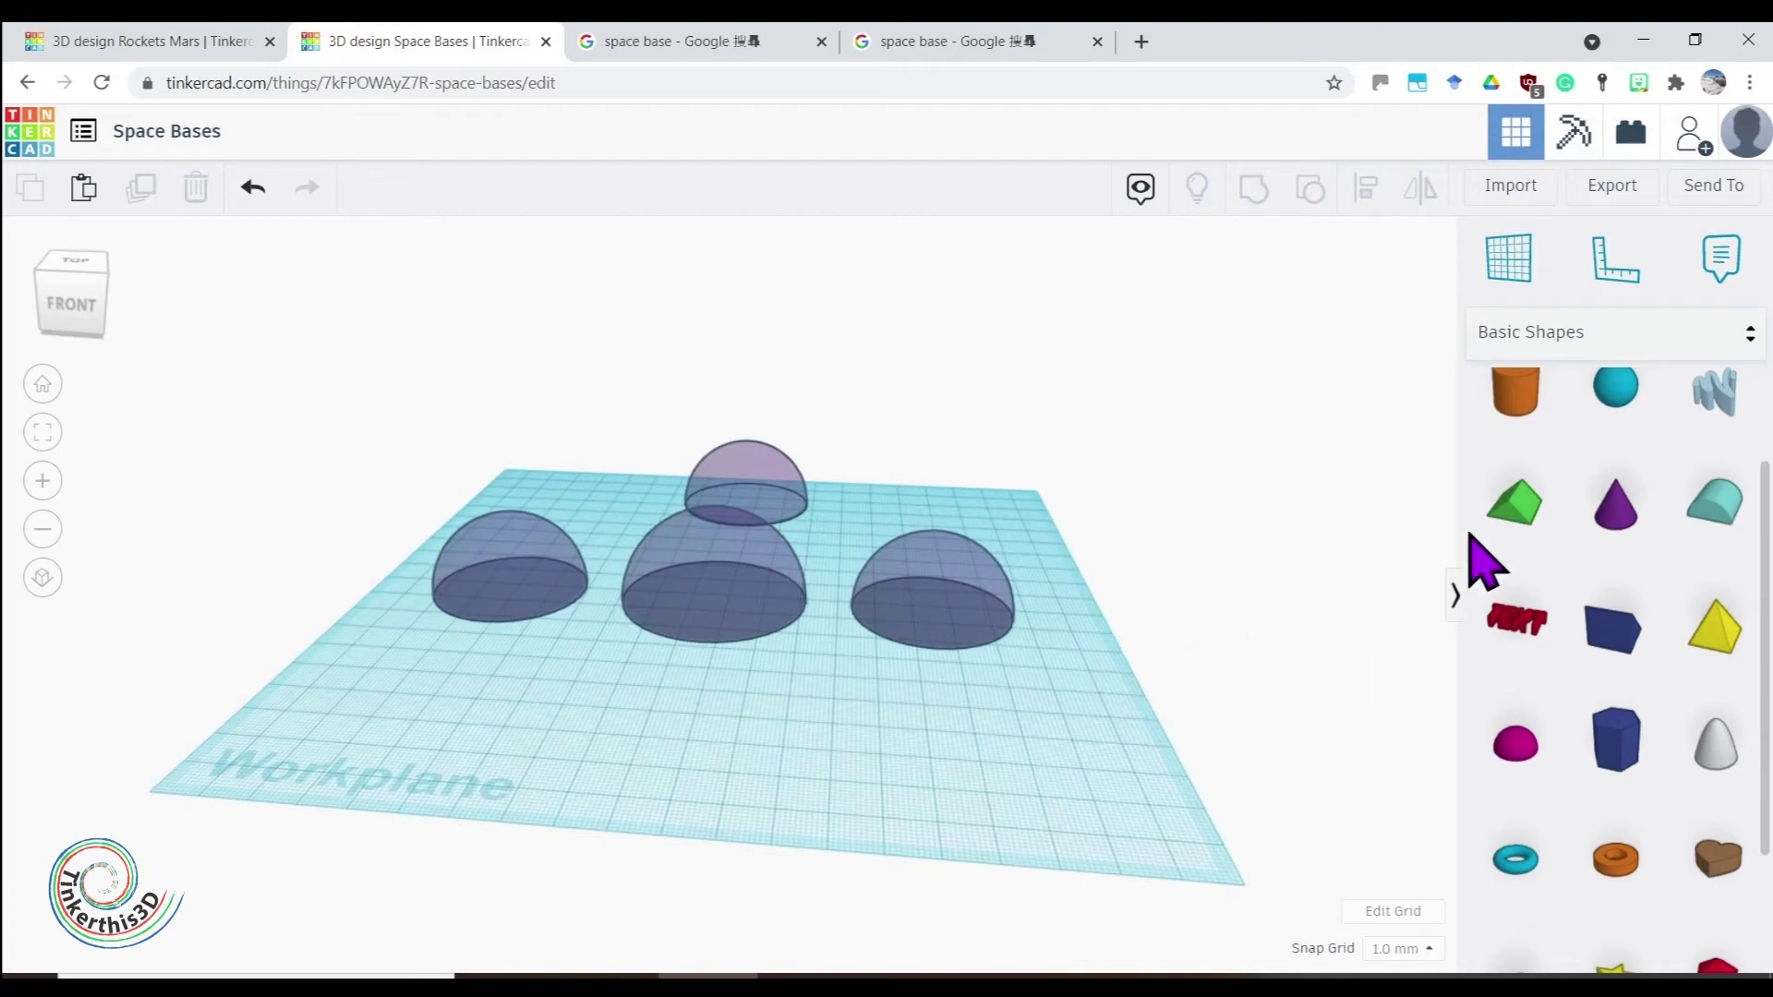
scroll(1547, 585, "up", 2)
left_click_drag(1612, 531, 720, 748)
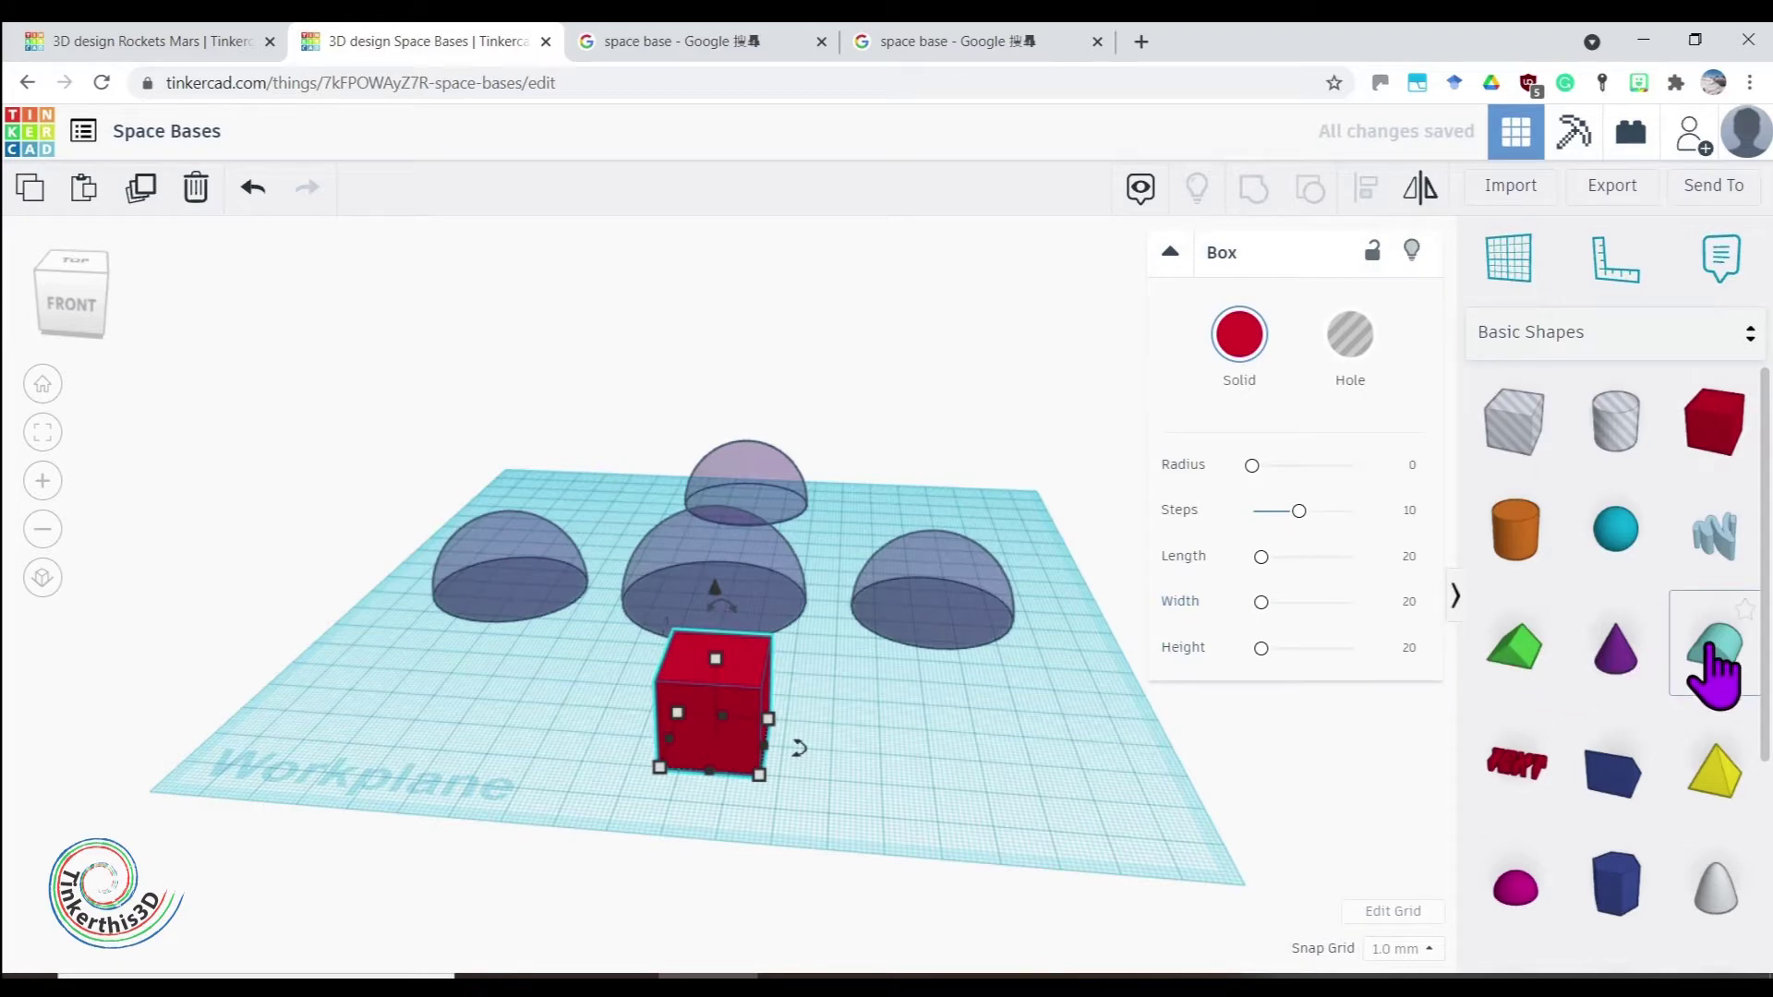
left_click_drag(1713, 670, 844, 765)
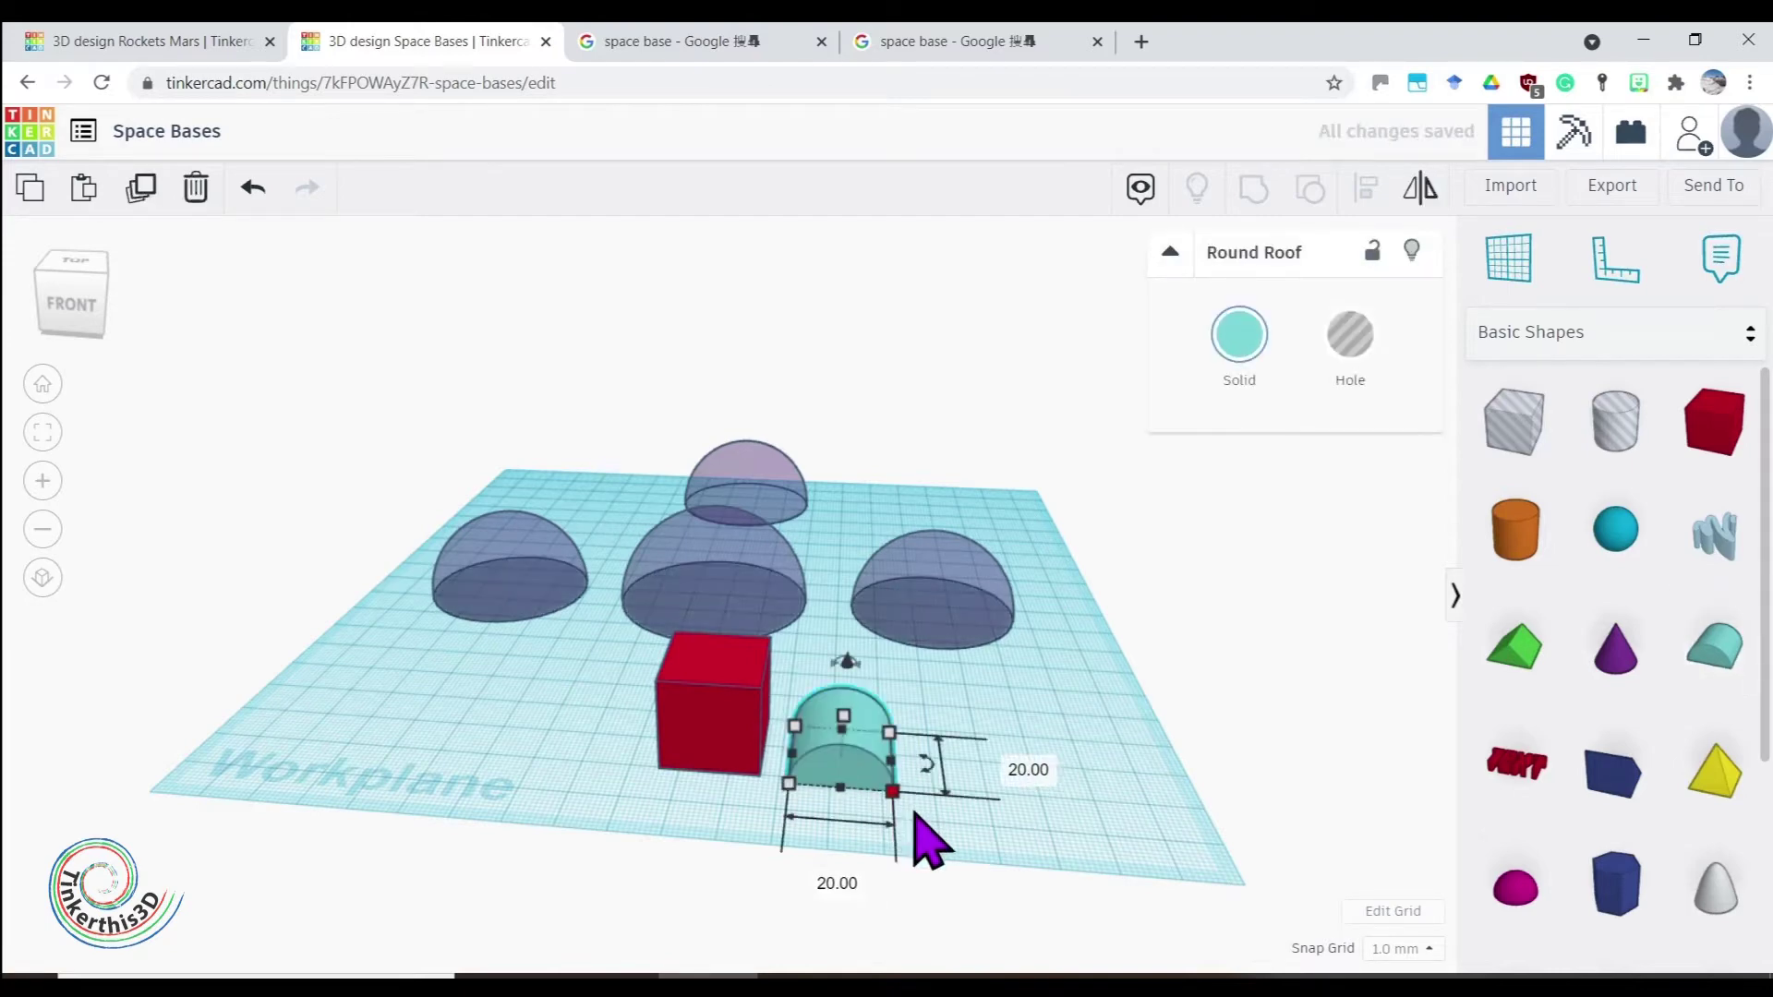
left_click(700, 748)
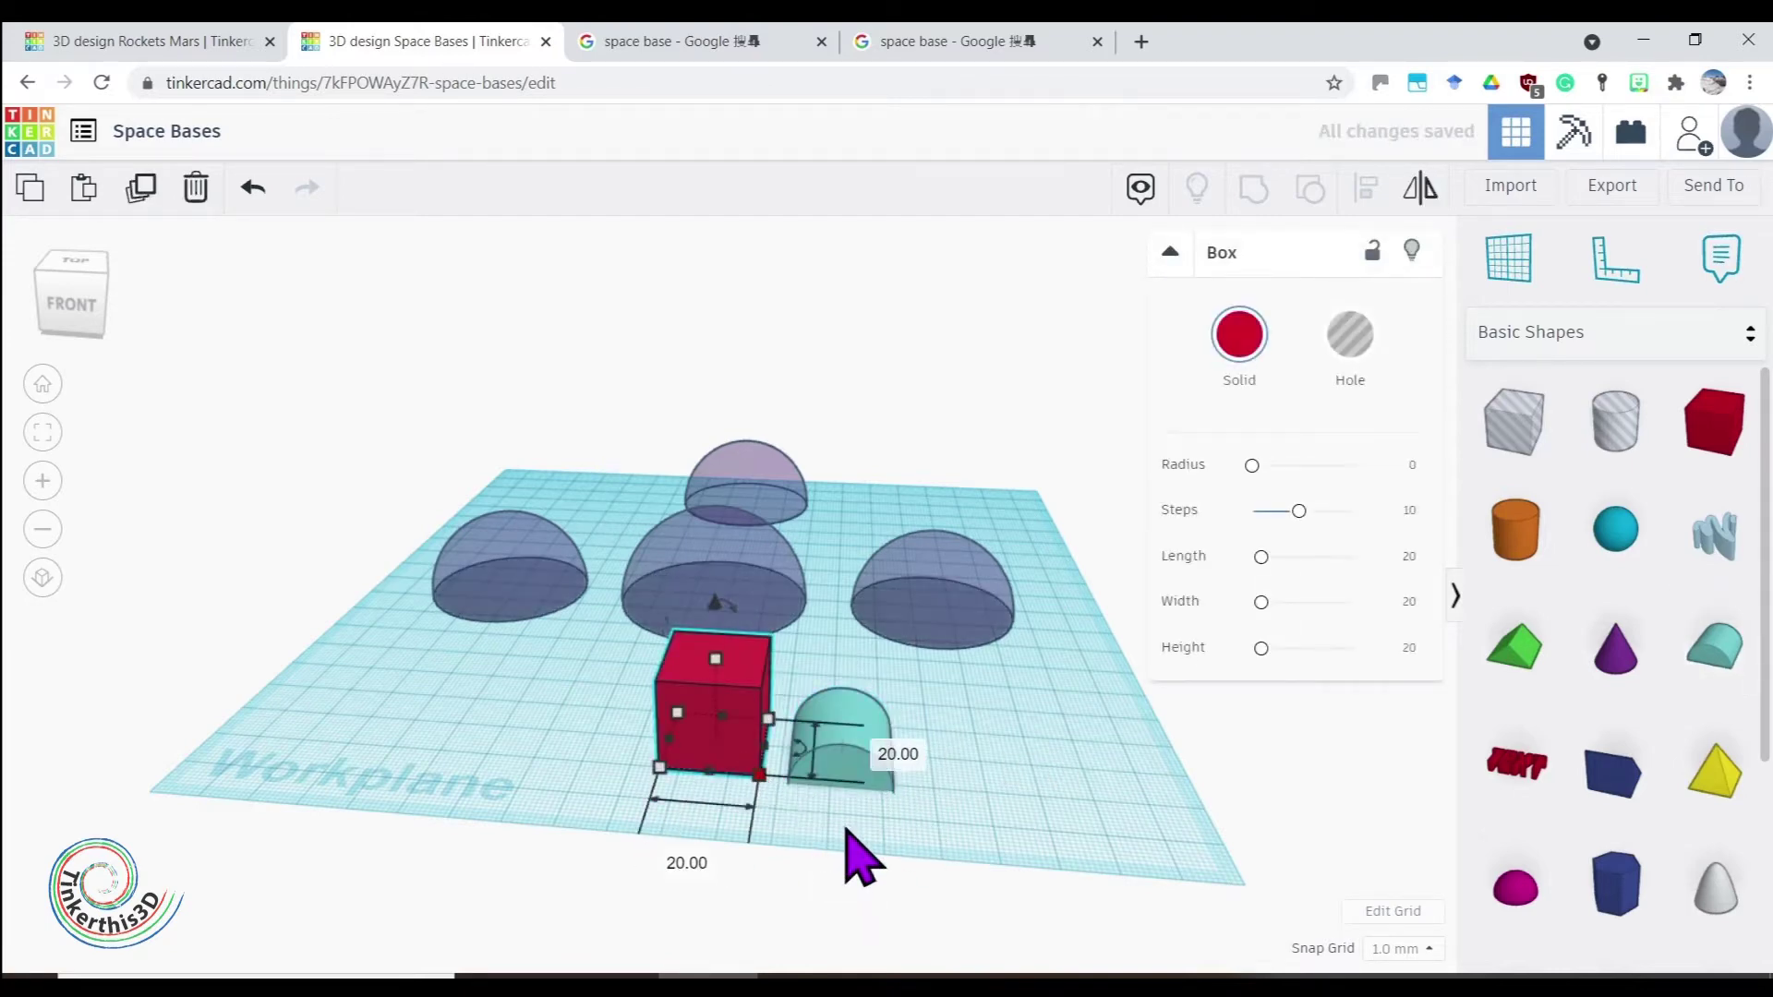
left_click(850, 848)
Raise the round roof 20 mm above the workplane
left_click(877, 739)
left_click_drag(849, 664, 855, 582)
left_click(1038, 761)
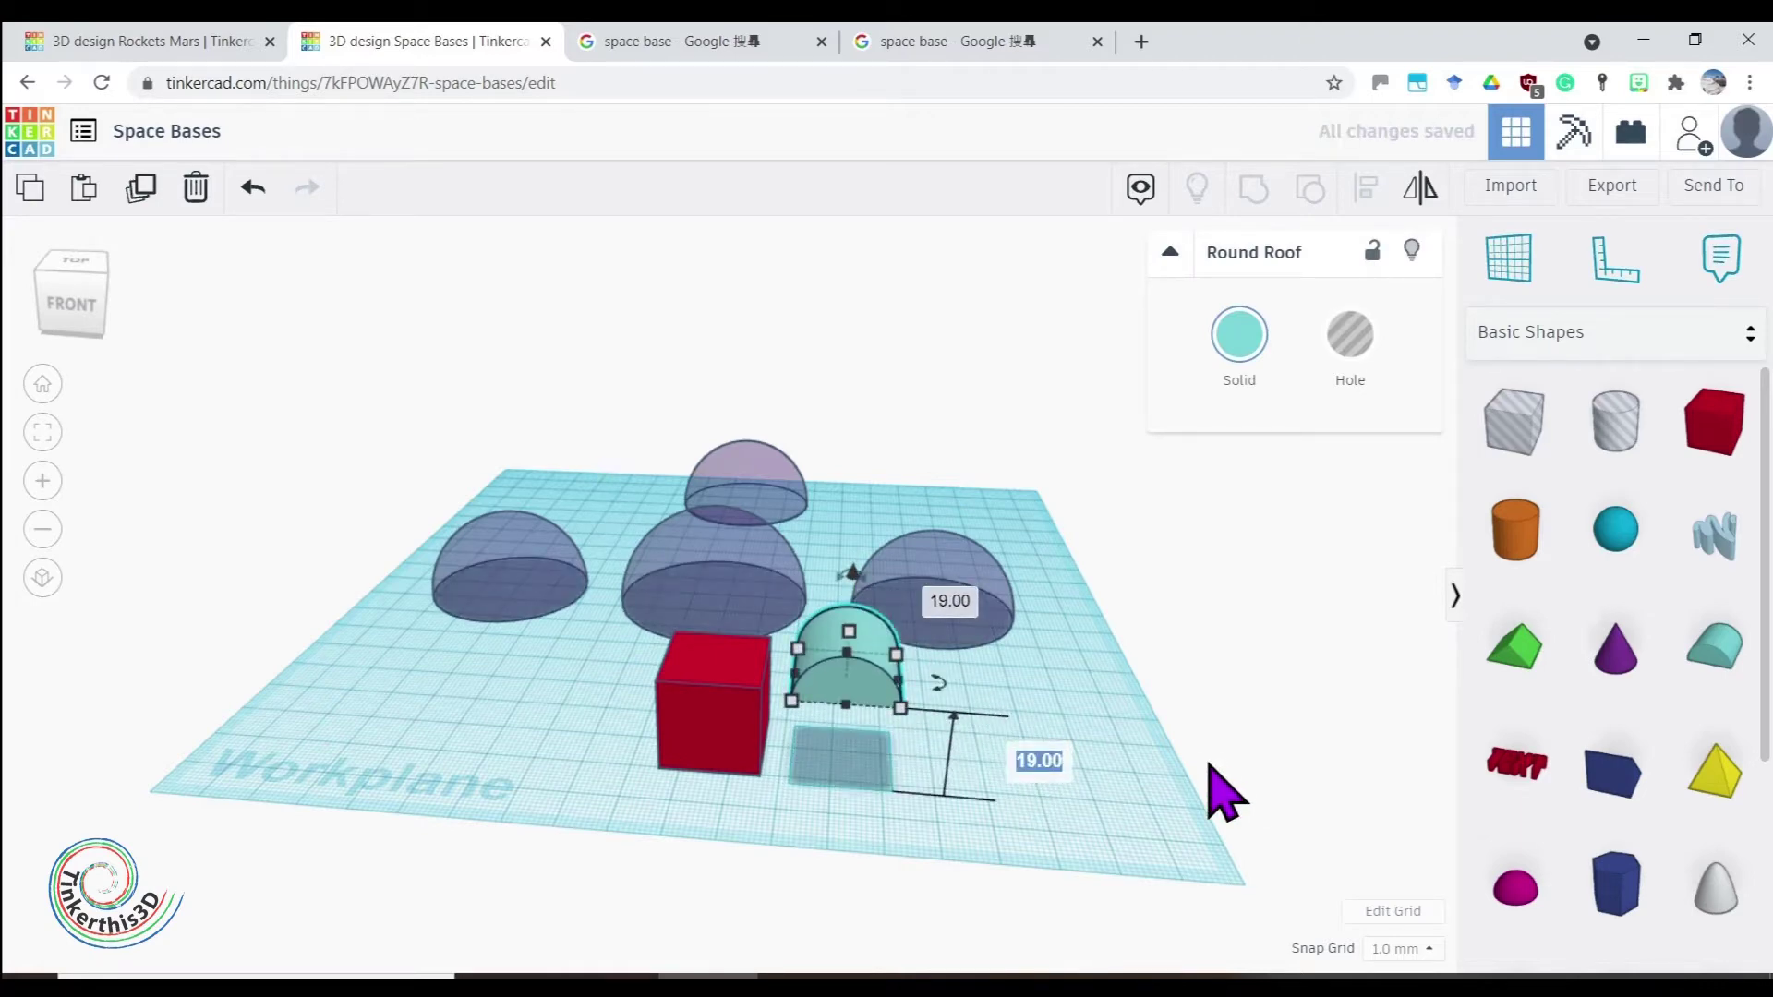
type("20")
key("Return")
Align the centers of the box and round roof so the roof sits directly on top of the box
left_click_drag(973, 840, 927, 817)
left_click_drag(646, 664, 645, 664)
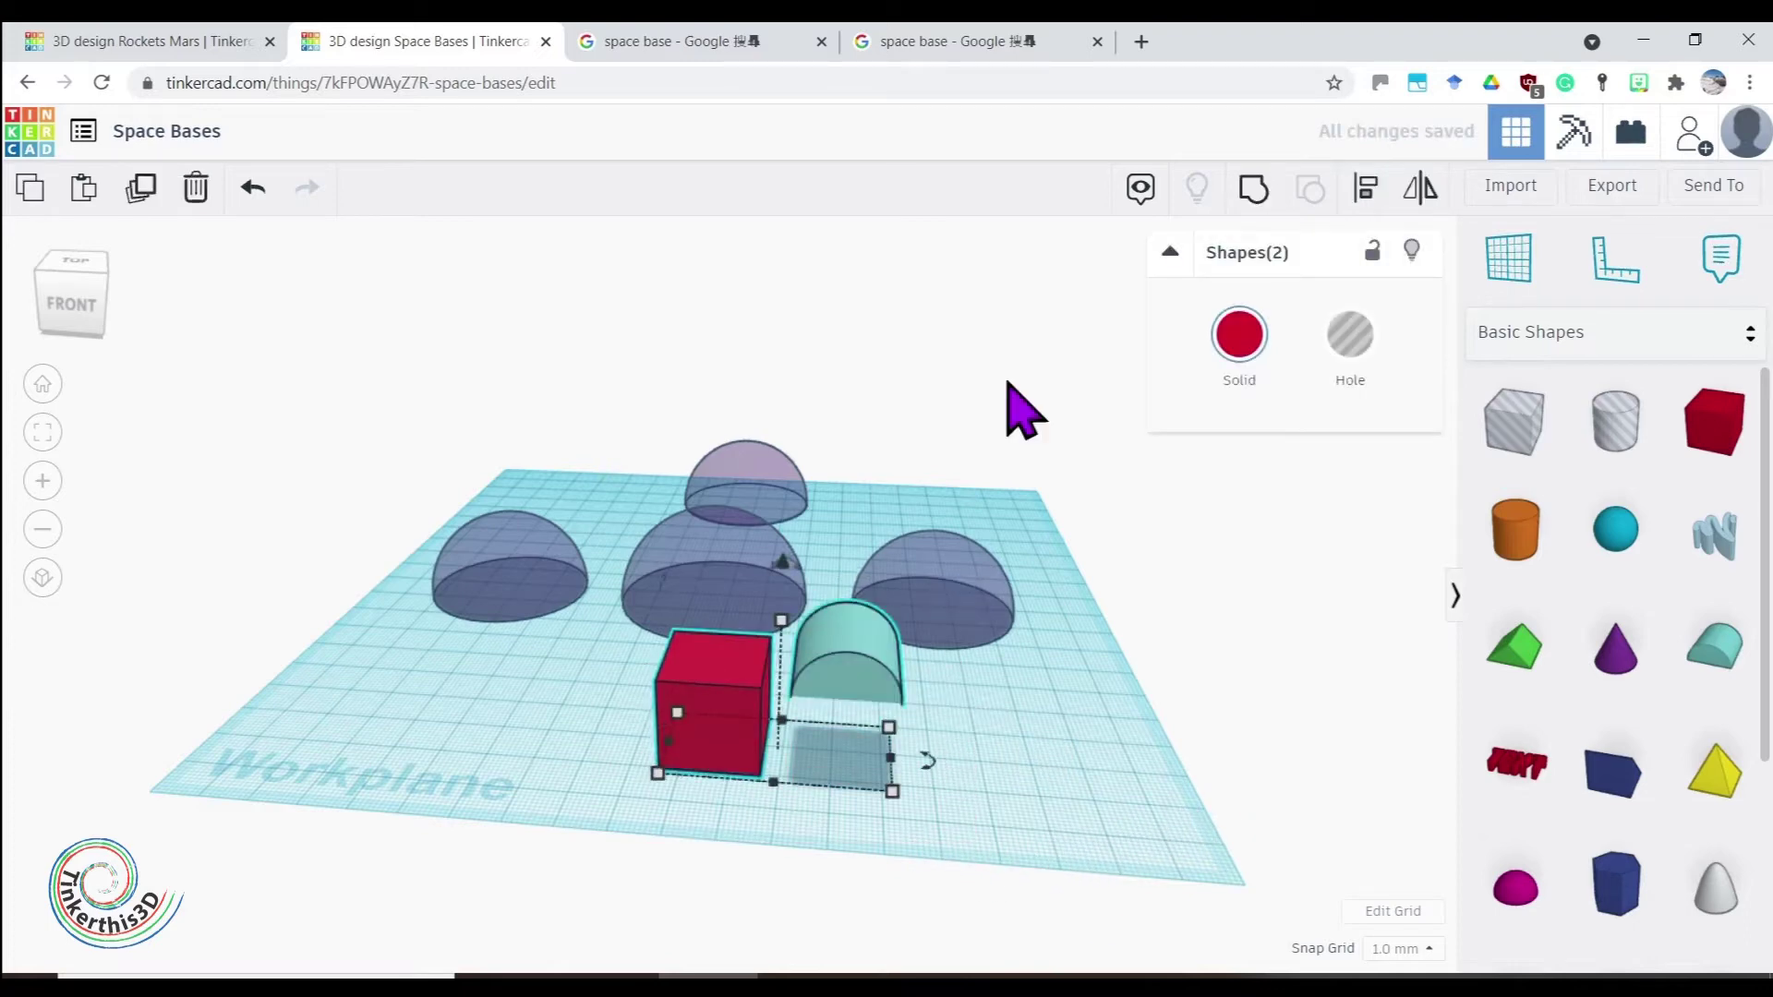
left_click(1341, 207)
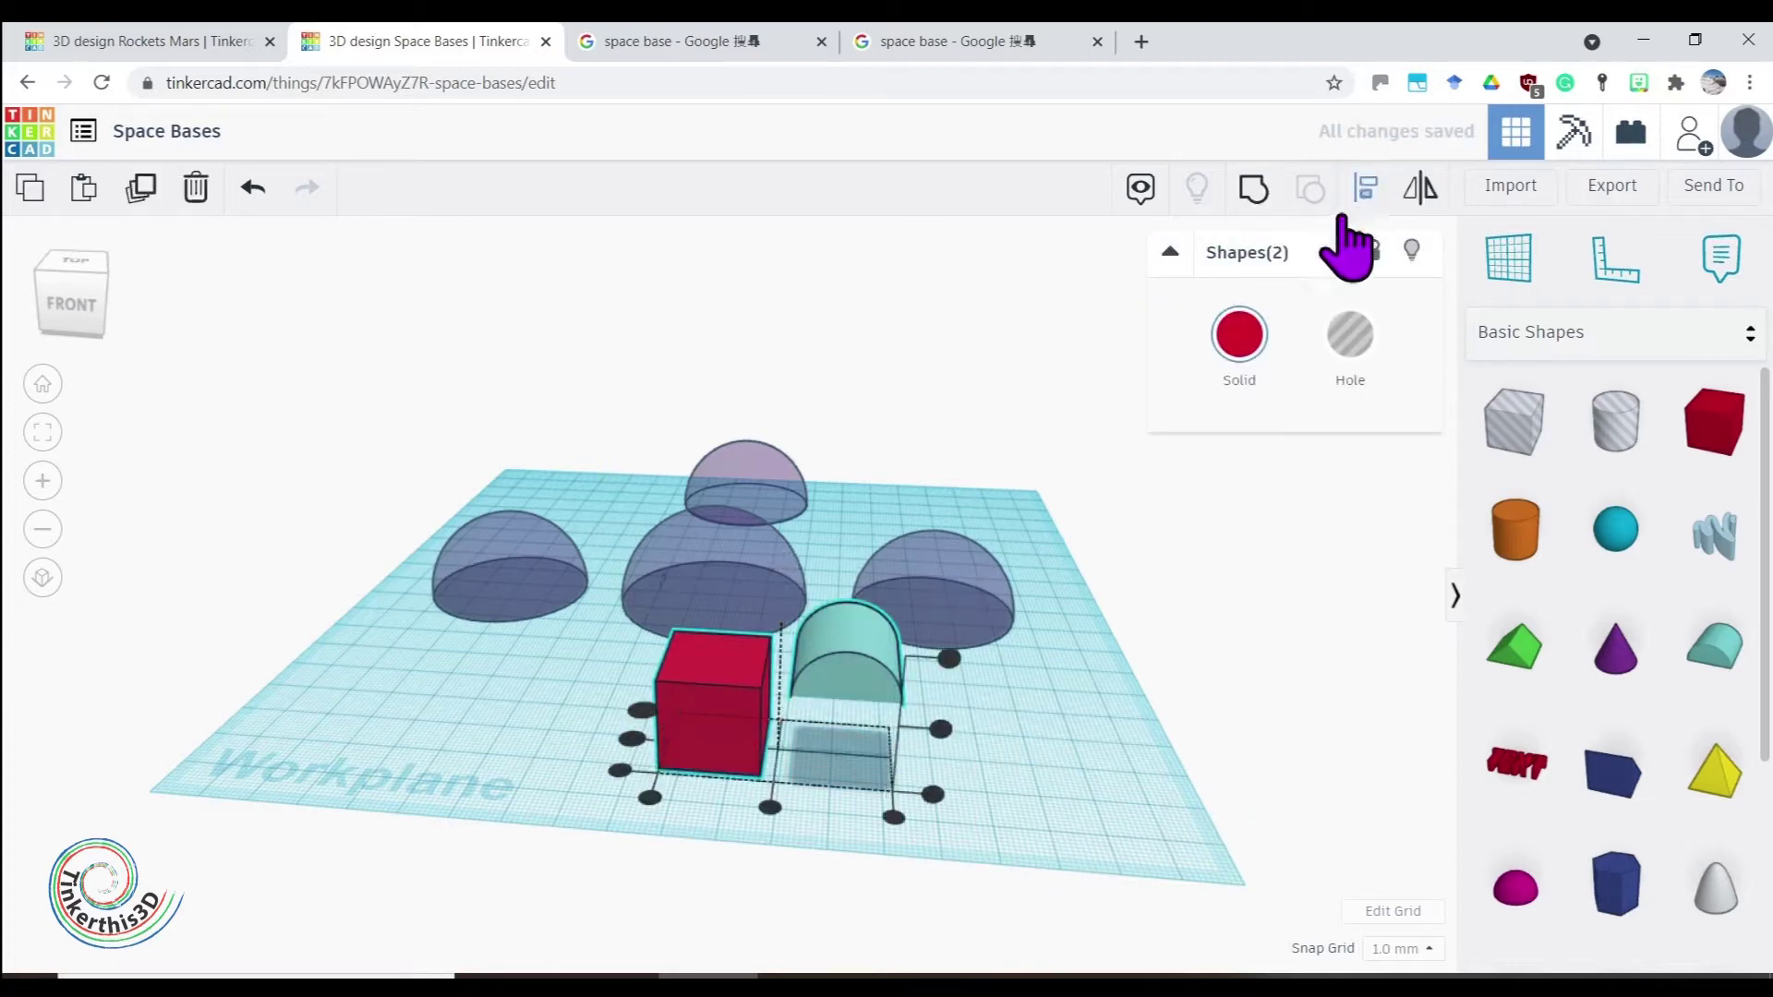
left_click(769, 807)
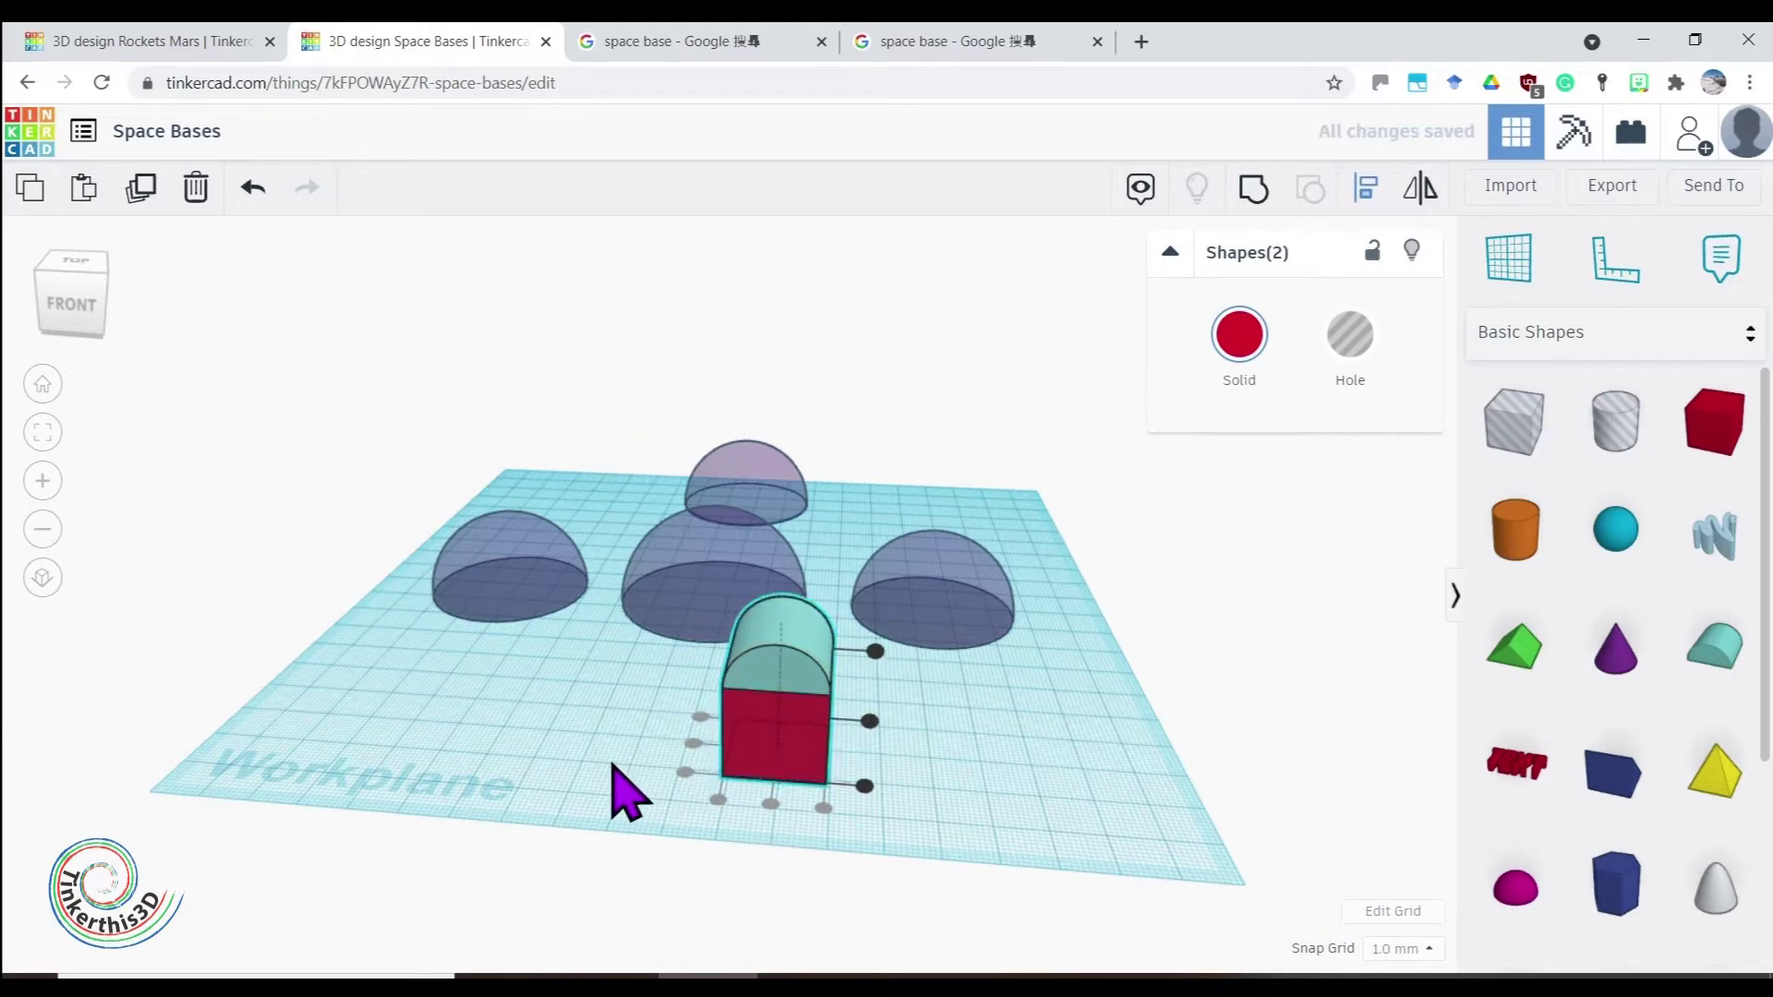
left_click(542, 776)
right_click_drag(542, 775, 534, 739)
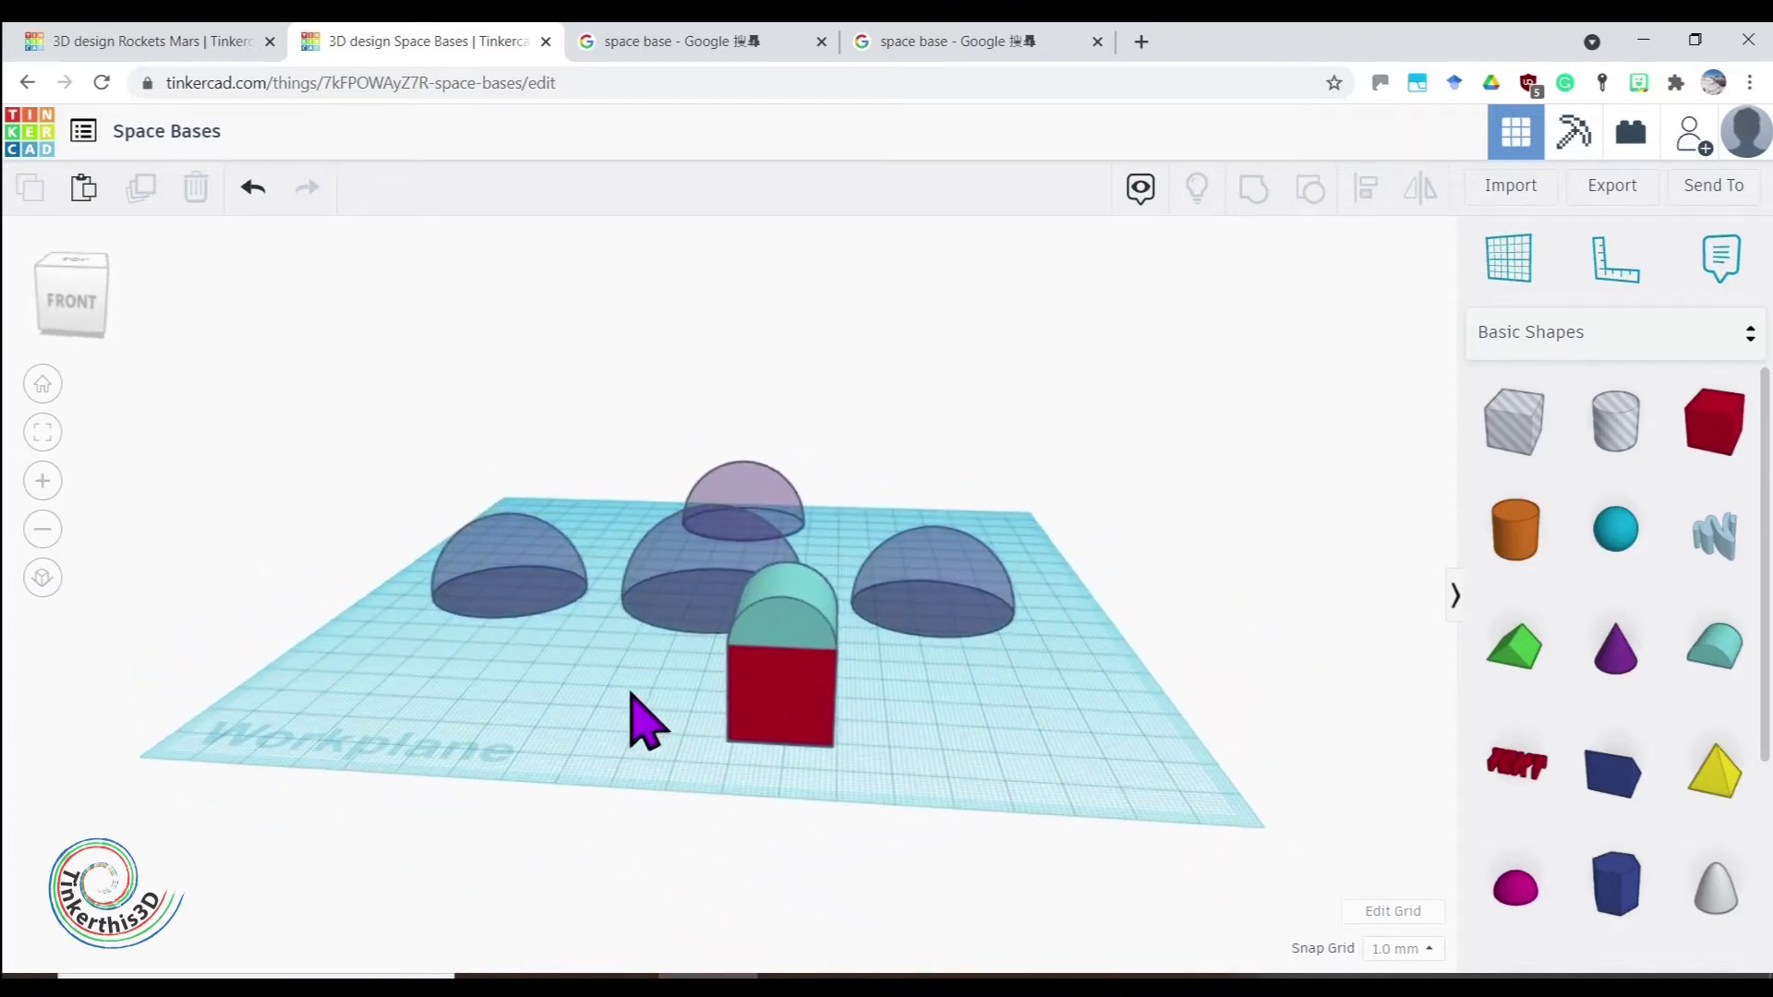
Group the box and round roof into one arched shape and color it dark purple
left_click(799, 734)
left_click(799, 637, "shift")
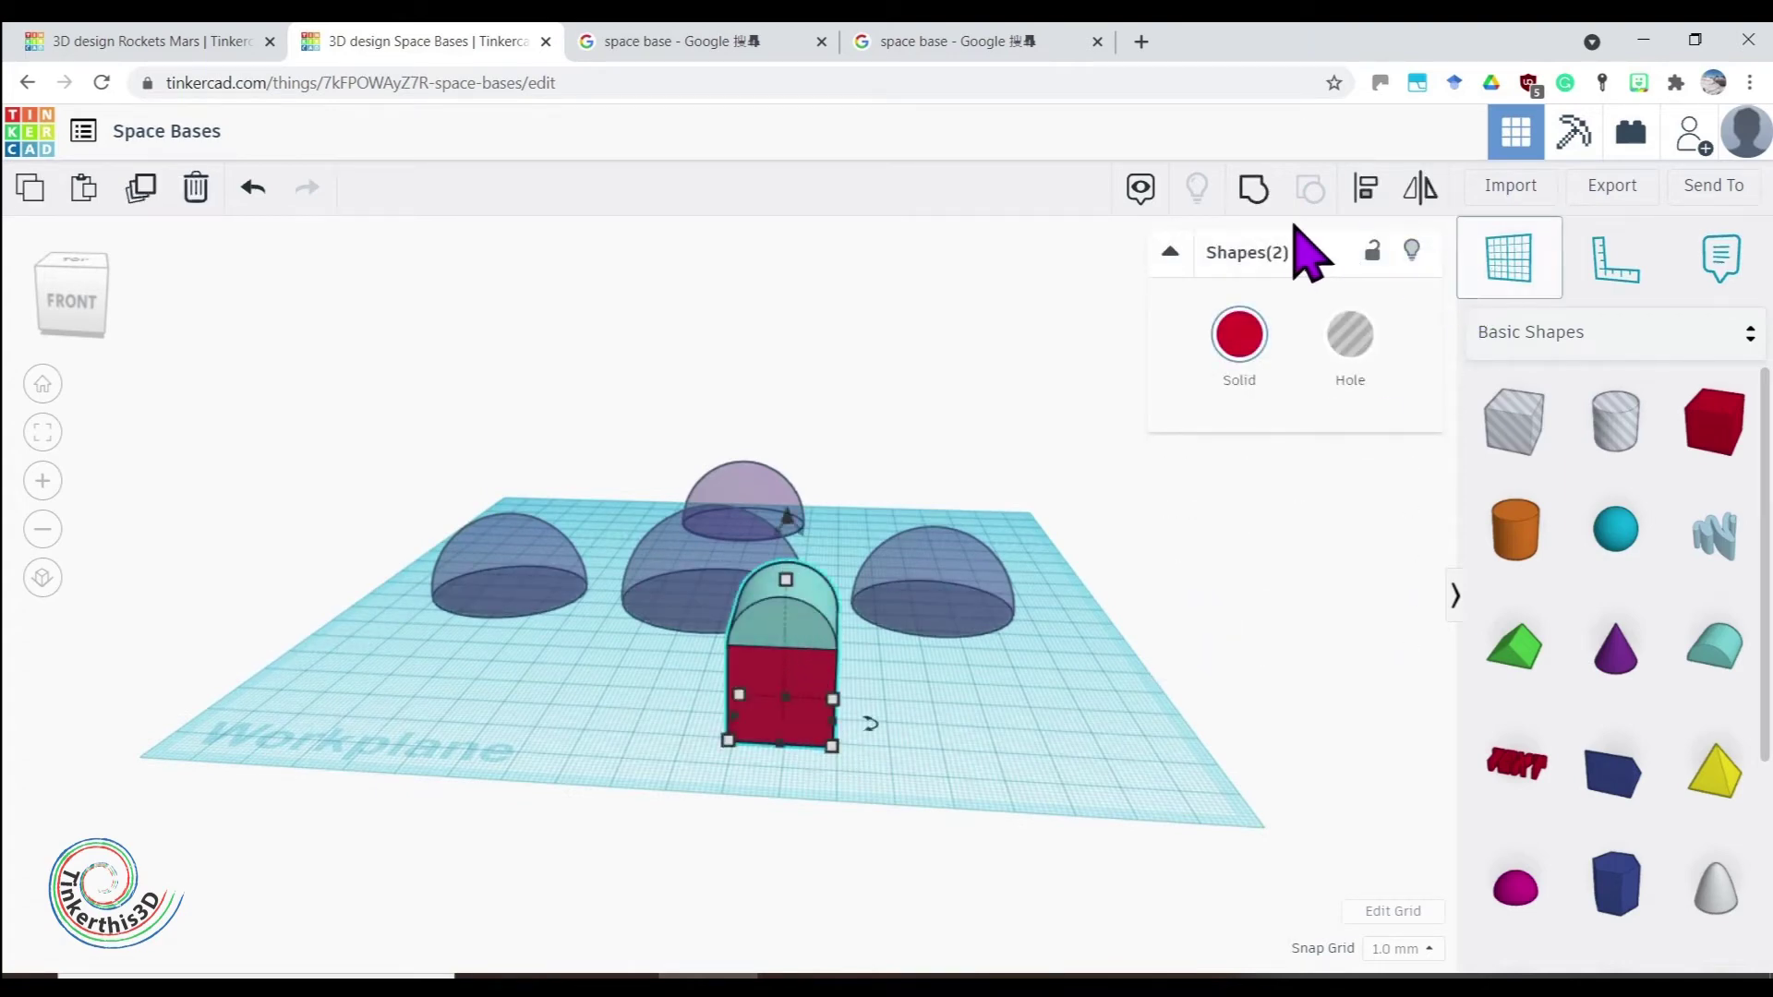
left_click(1256, 196)
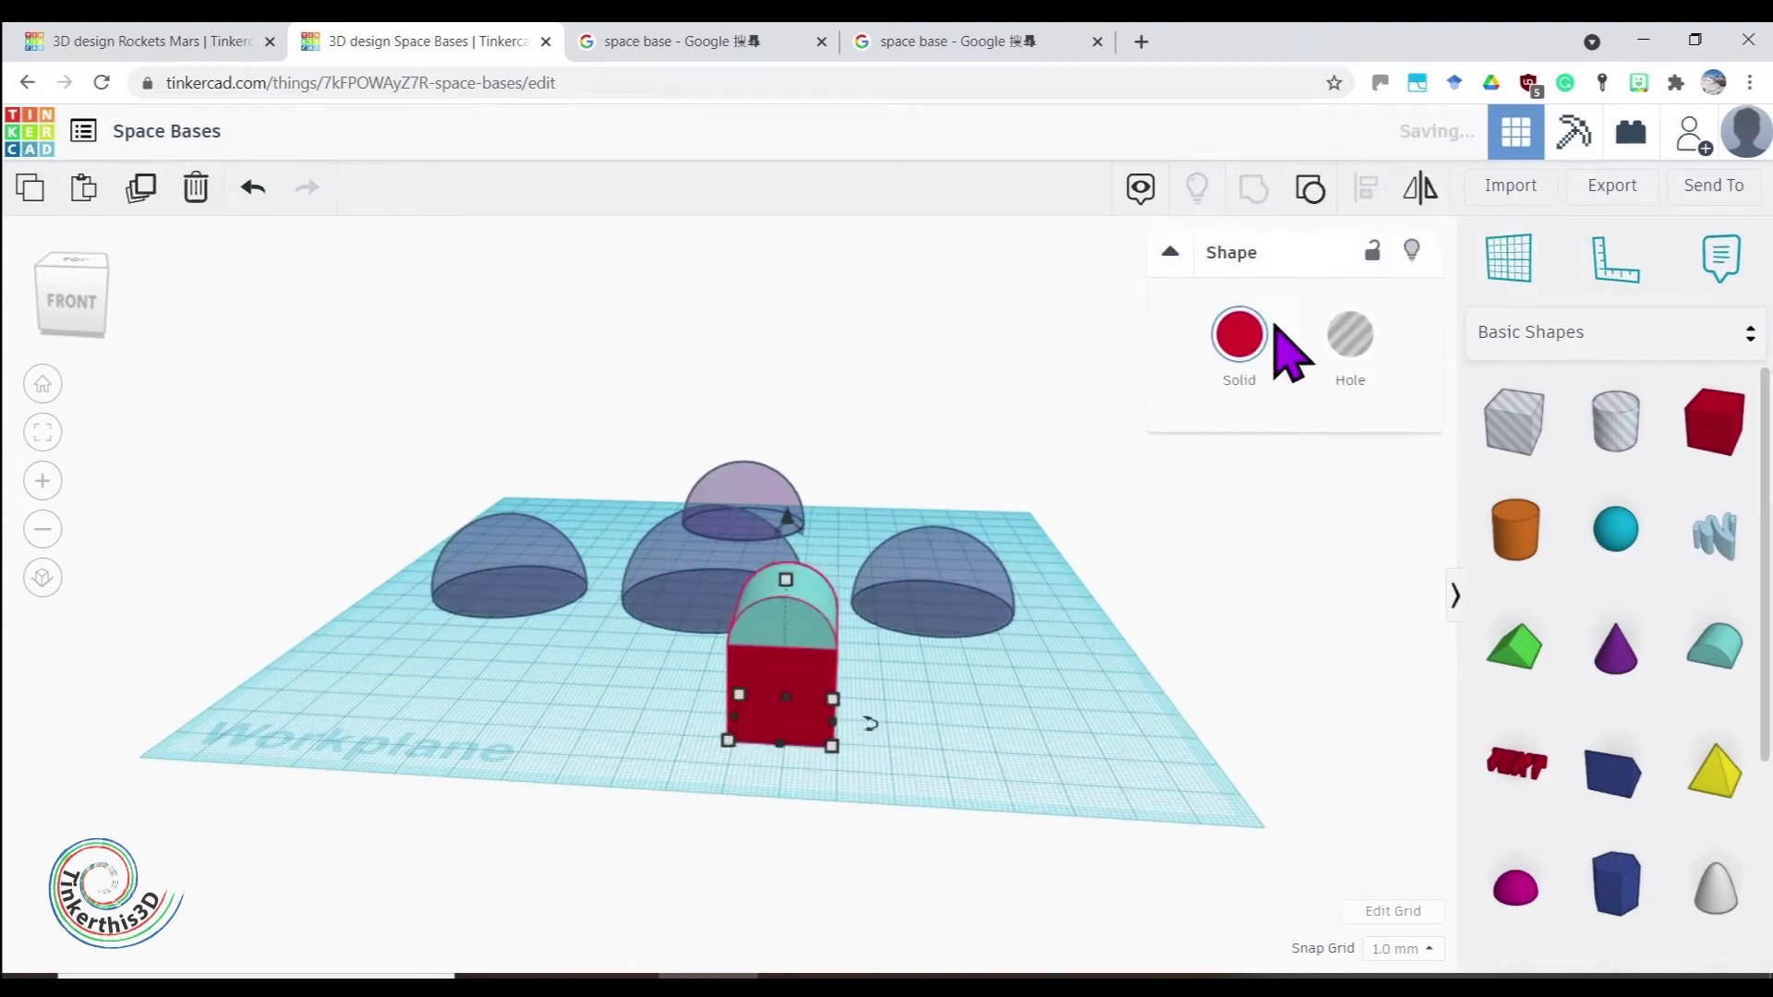
left_click(1241, 356)
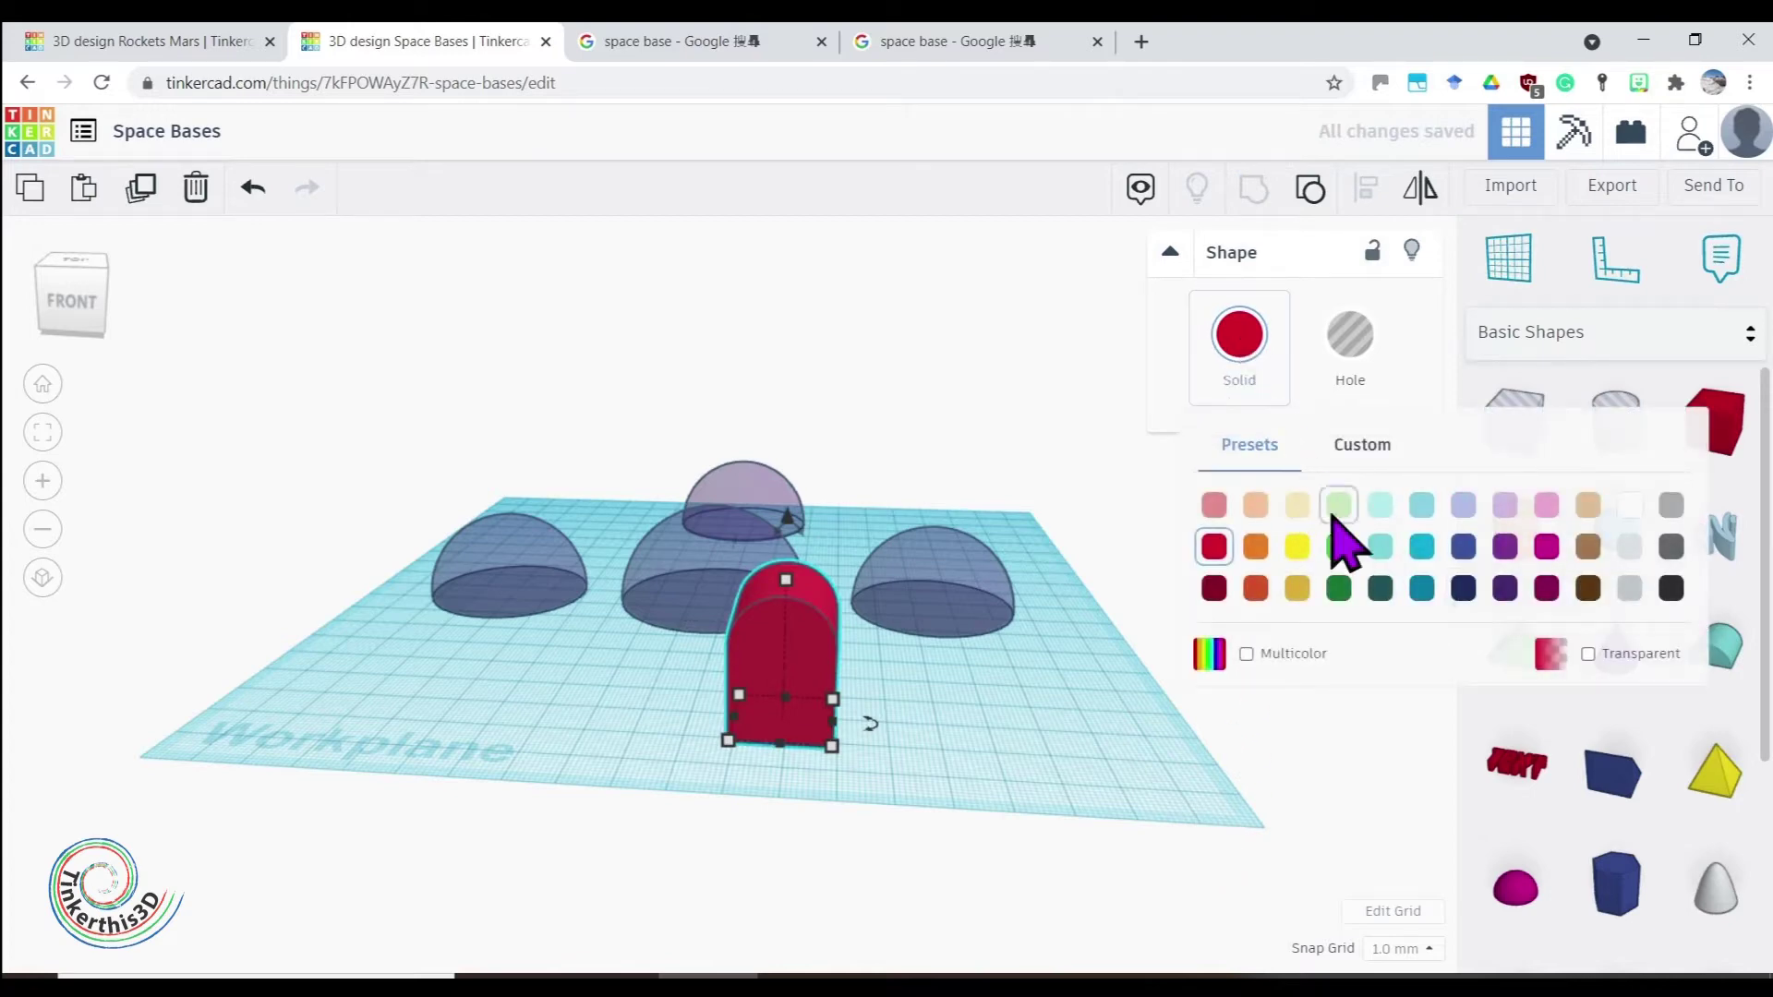
left_click(1503, 591)
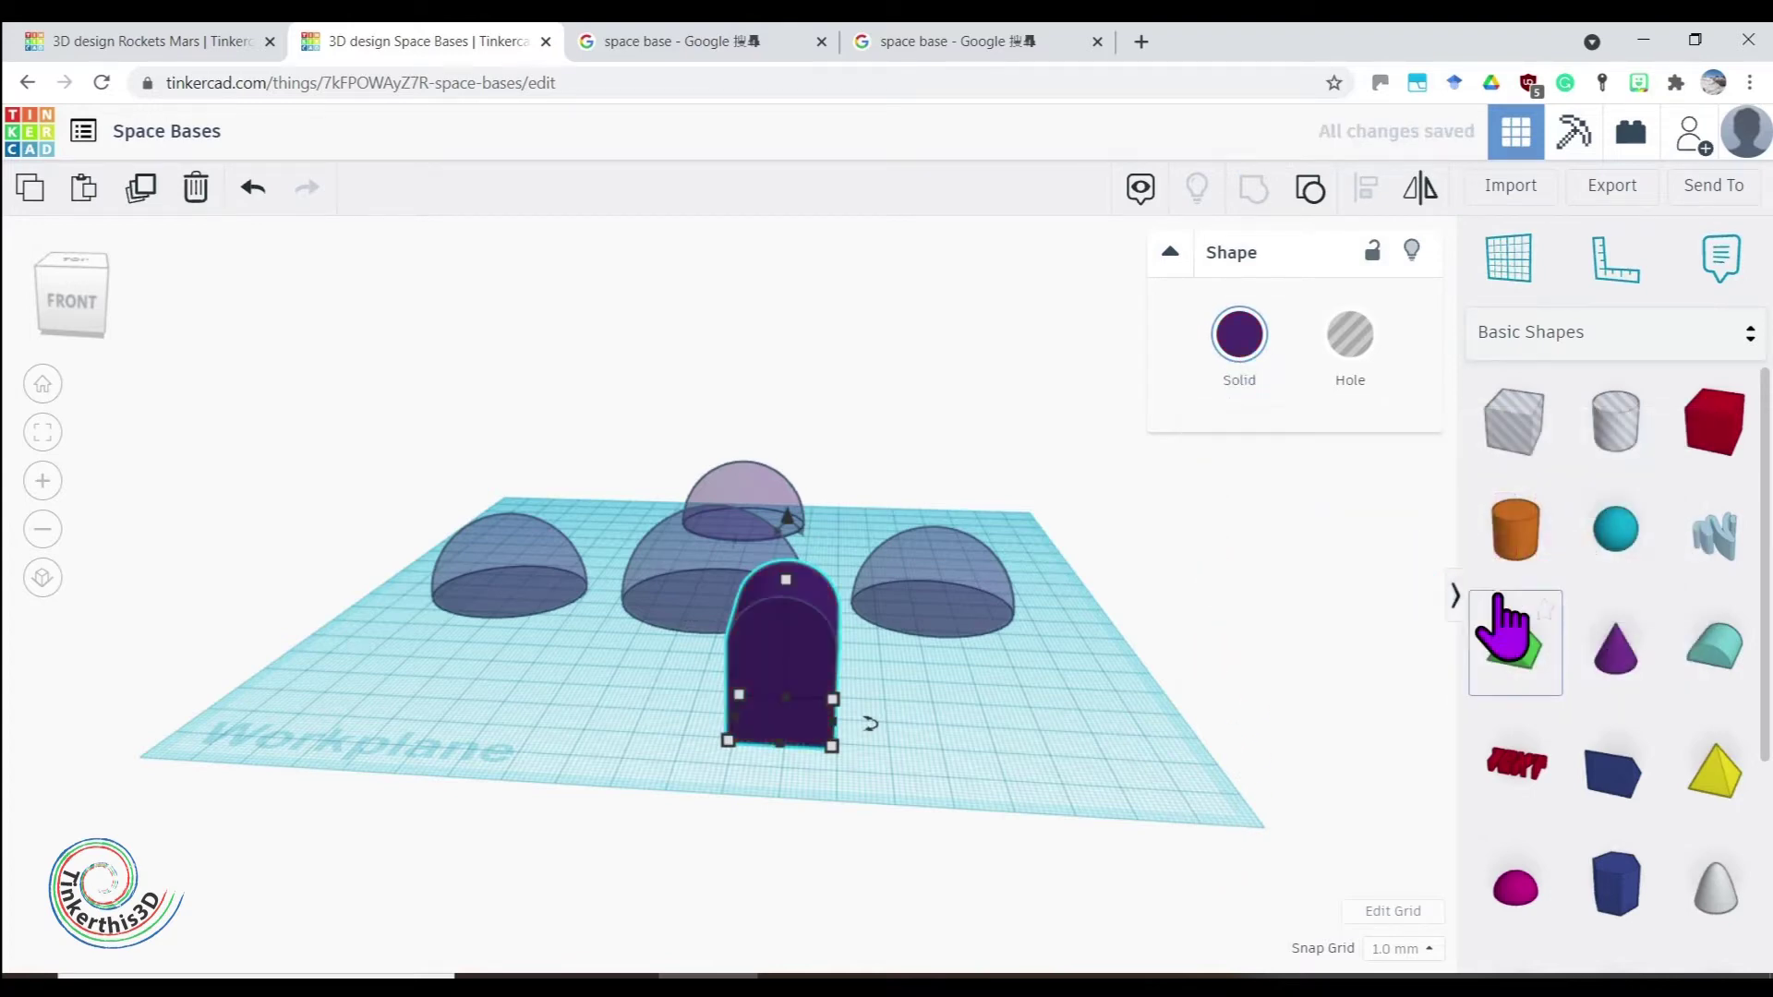
Make the arched shape transparent and resize it into a passage 12 mm wide and 105 mm long, running through the center and rear domes
left_click(1237, 339)
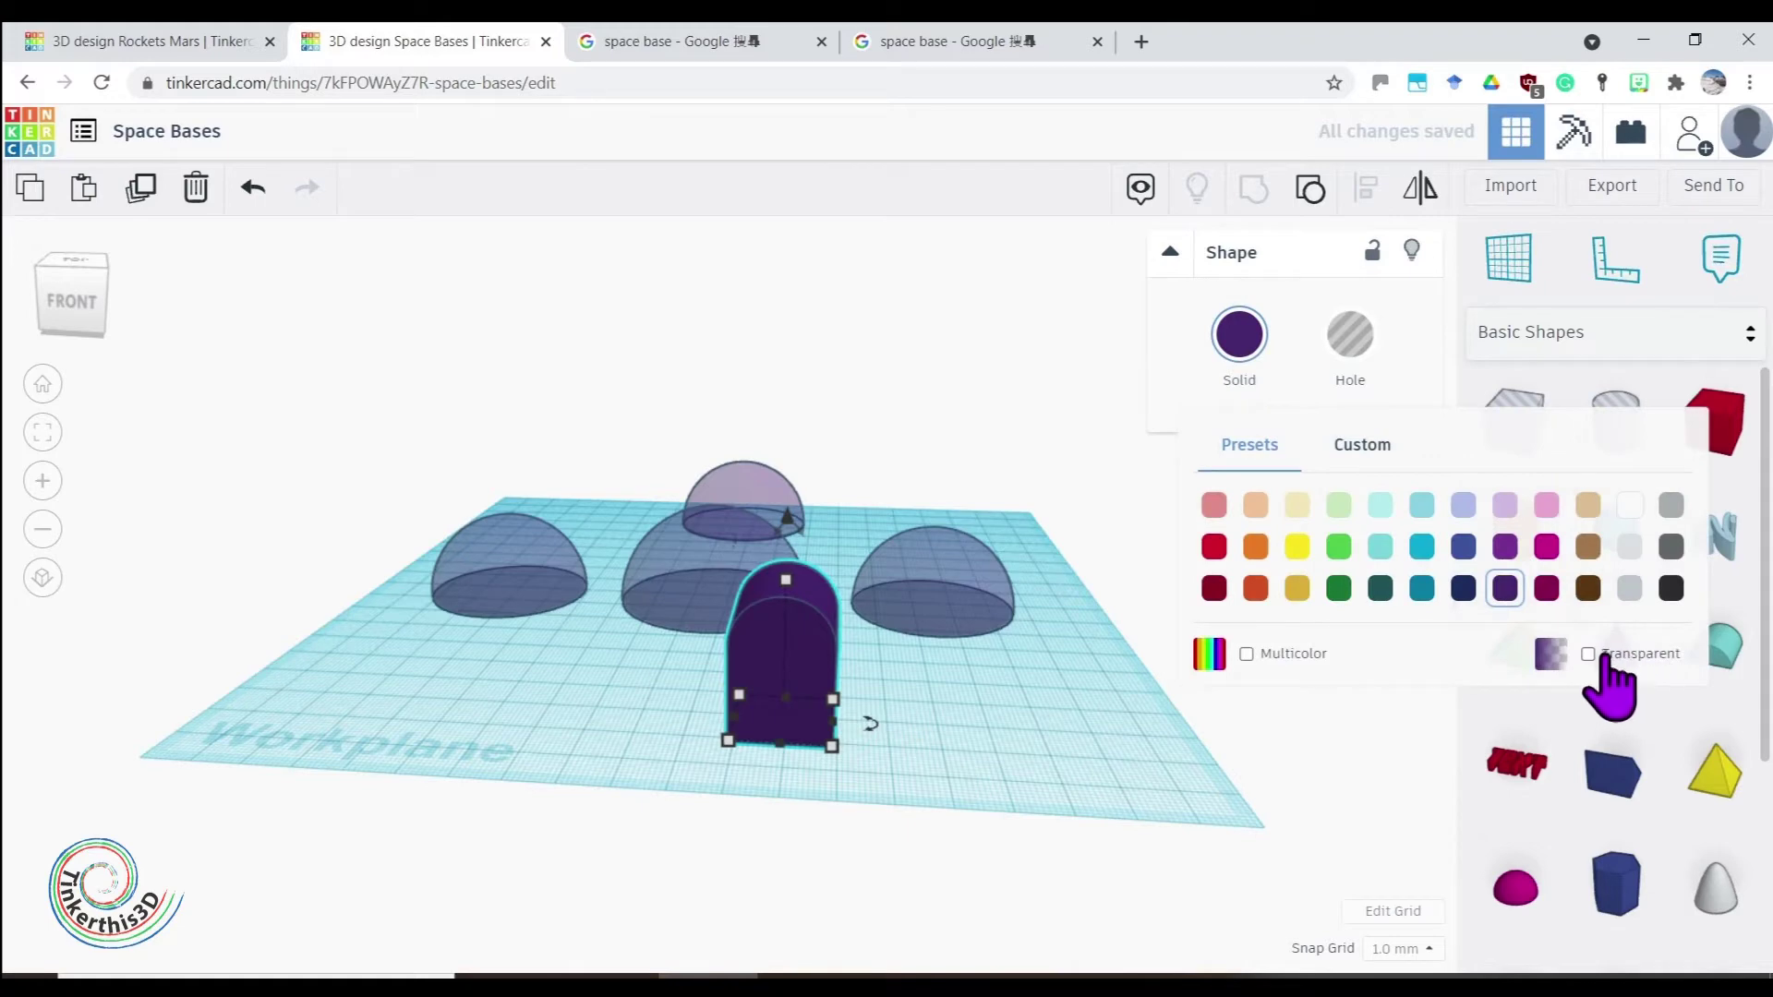
left_click(1589, 654)
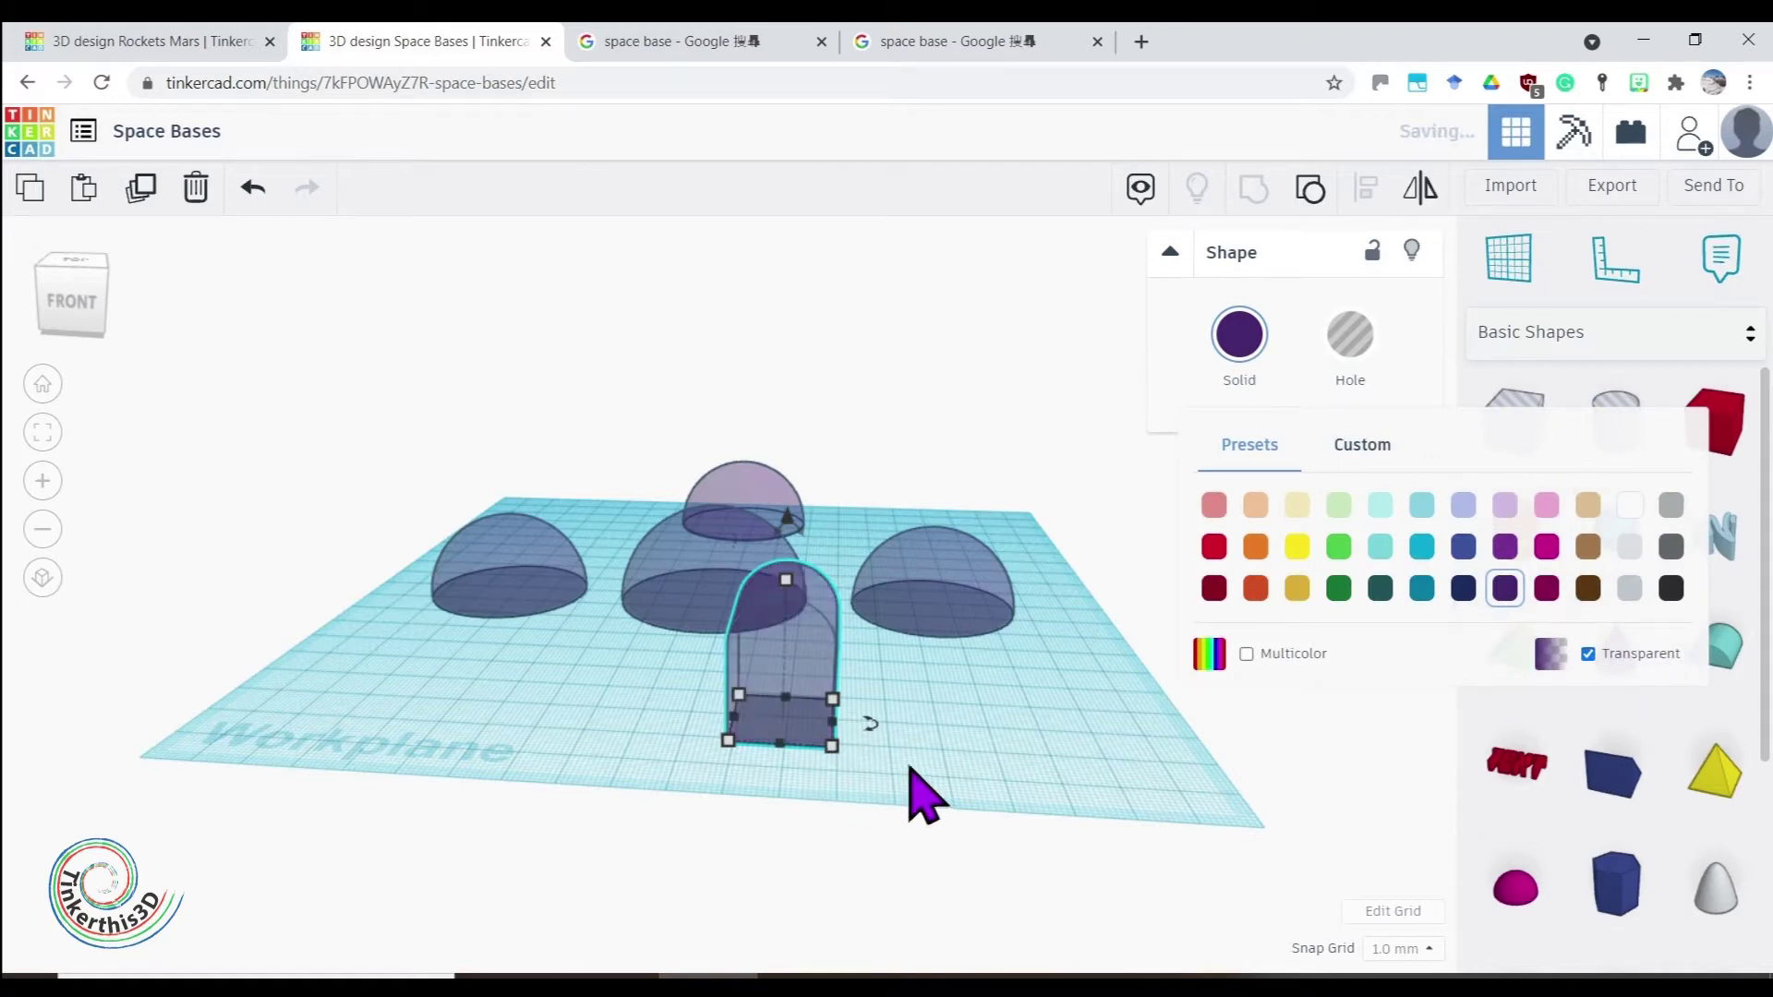
mouse_move(833, 748)
left_click_drag(834, 748, 780, 899)
left_click_drag(758, 637, 762, 718)
left_click_drag(724, 819, 712, 580)
right_click_drag(712, 582, 732, 645)
left_click_drag(734, 600, 722, 736)
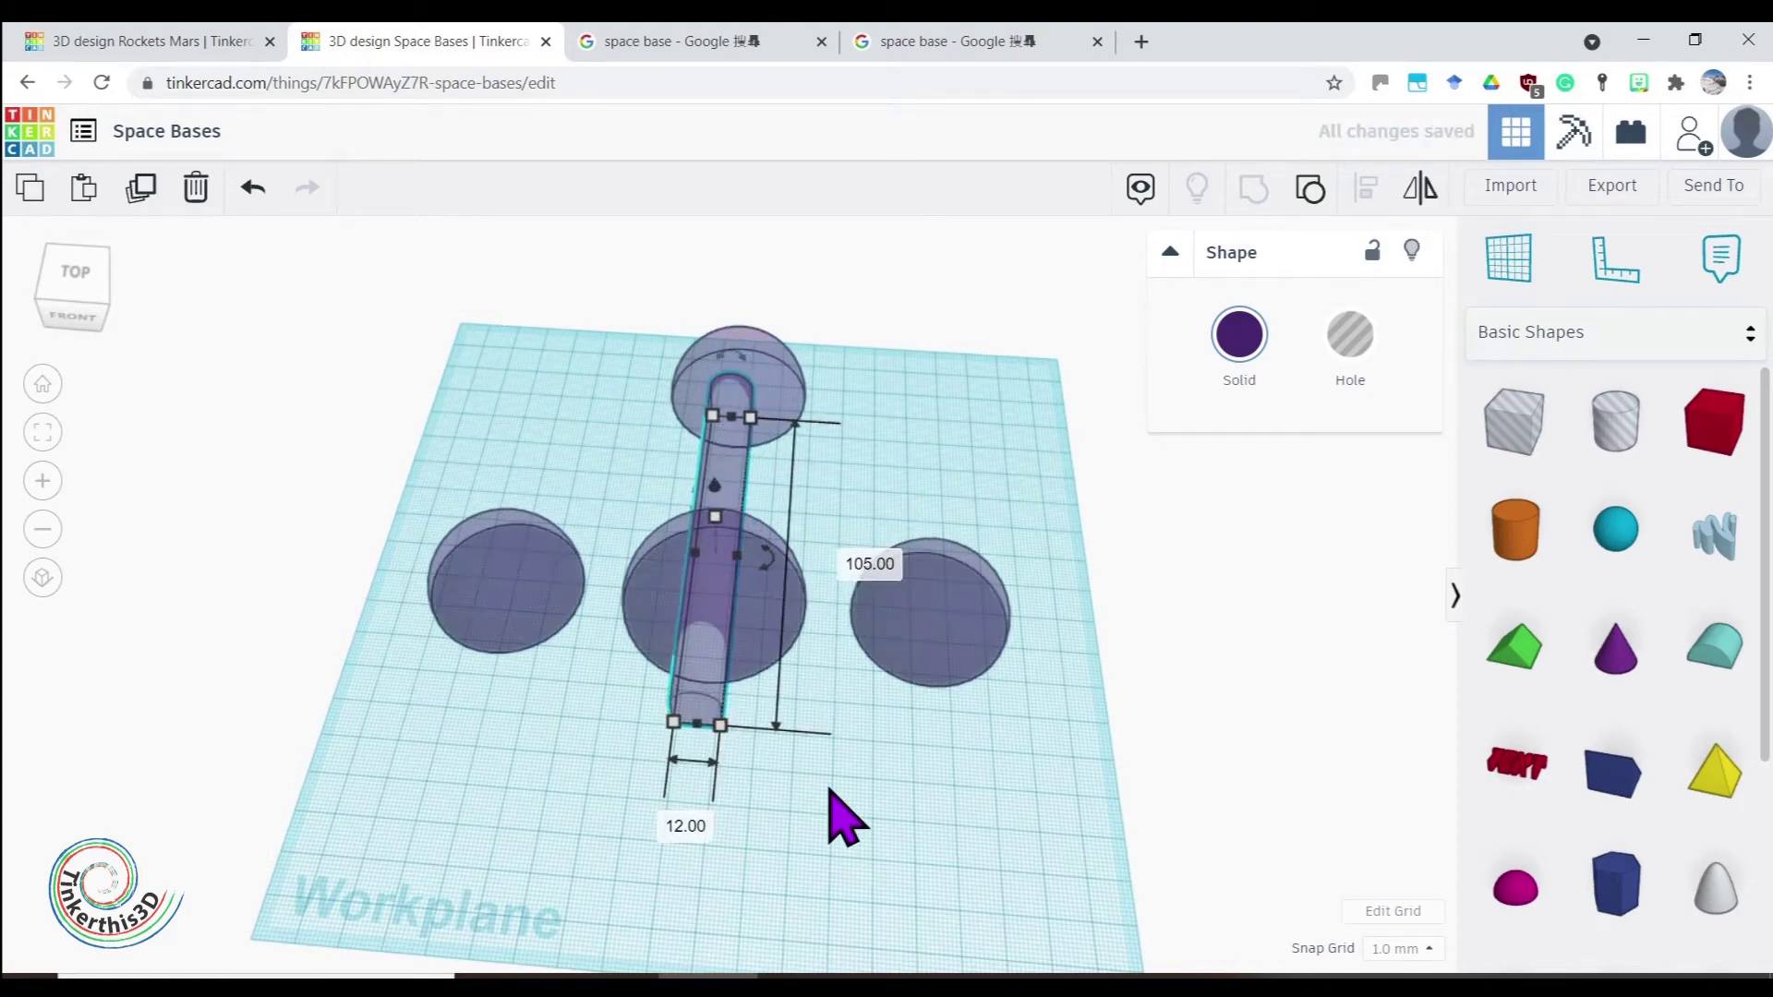
Nudge the passage sideways by one grid step to center it on the central dome
key("Right")
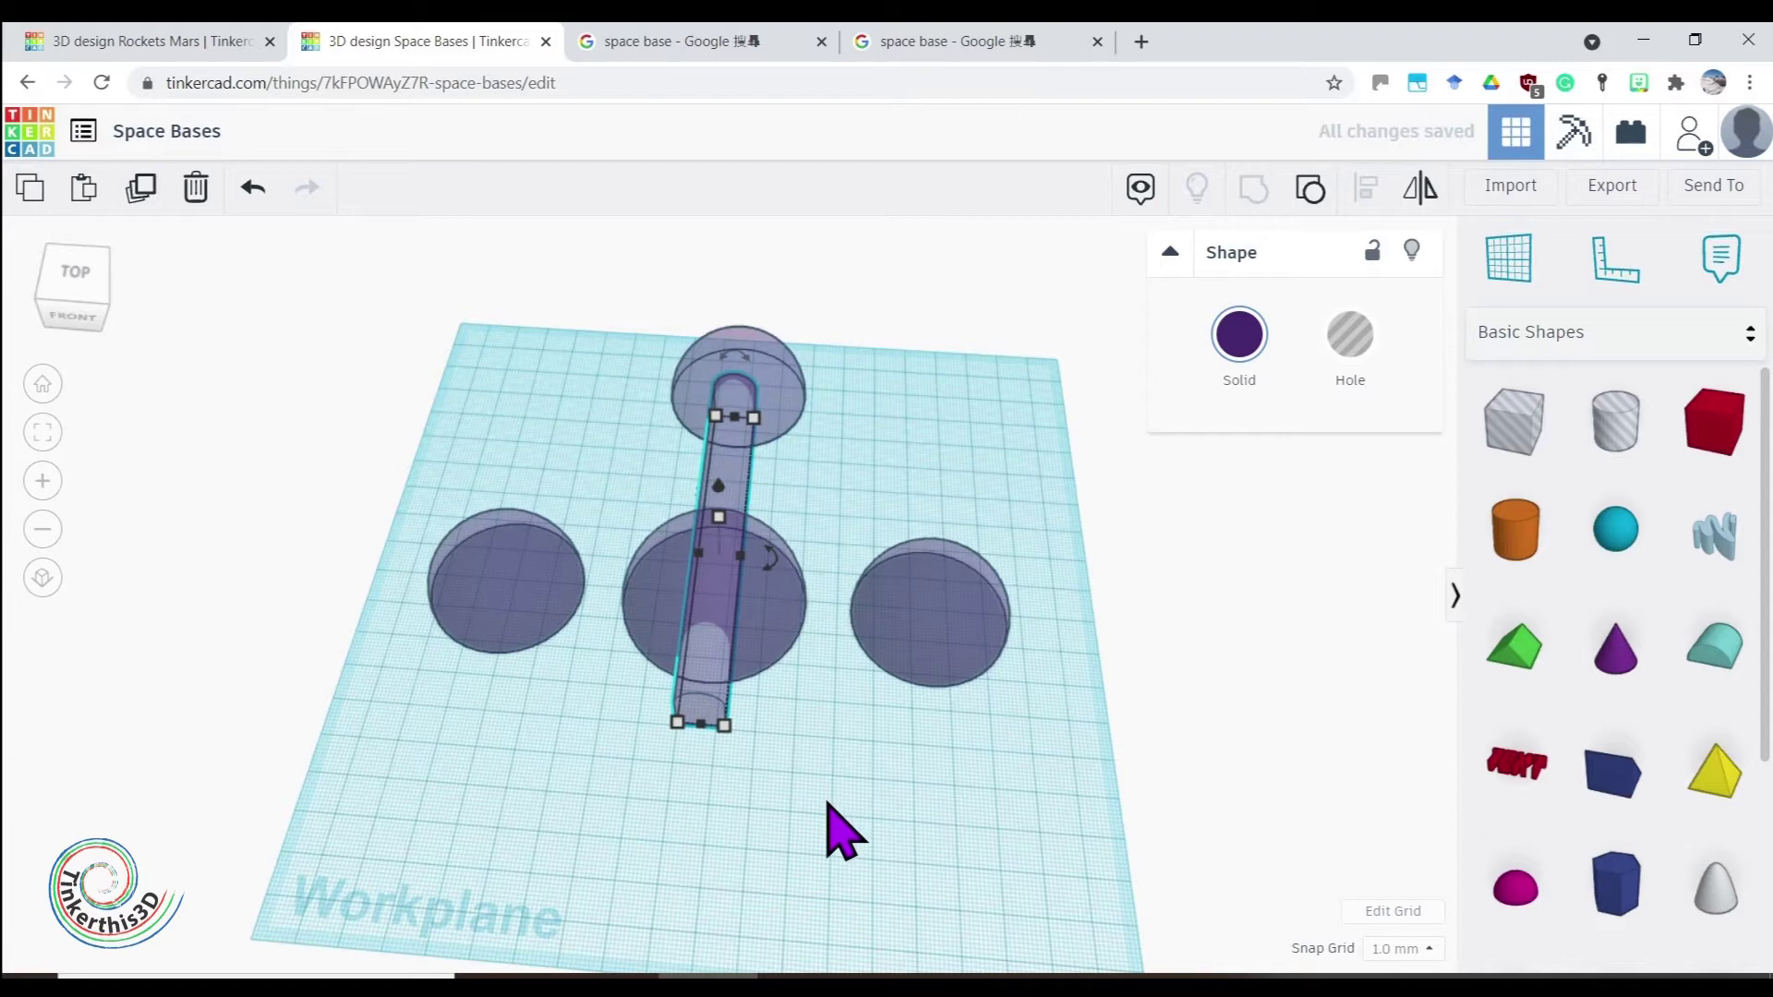
right_click_drag(829, 808, 858, 651)
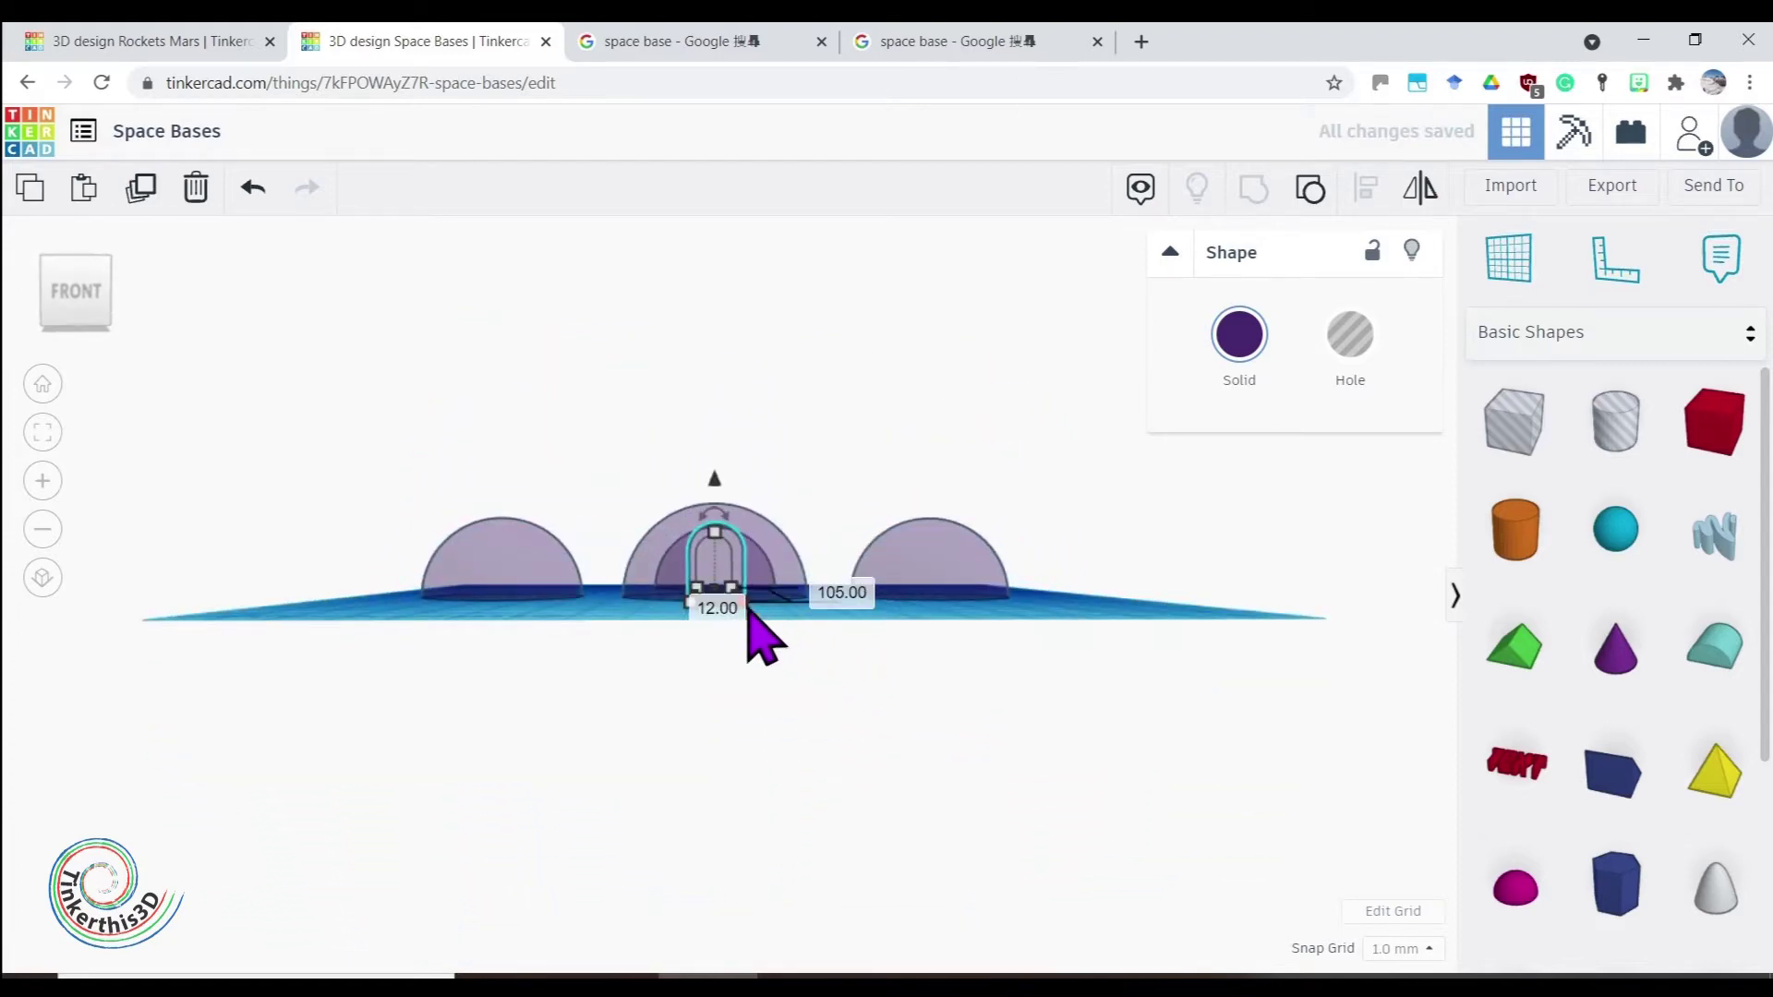
right_click_drag(774, 642, 709, 540)
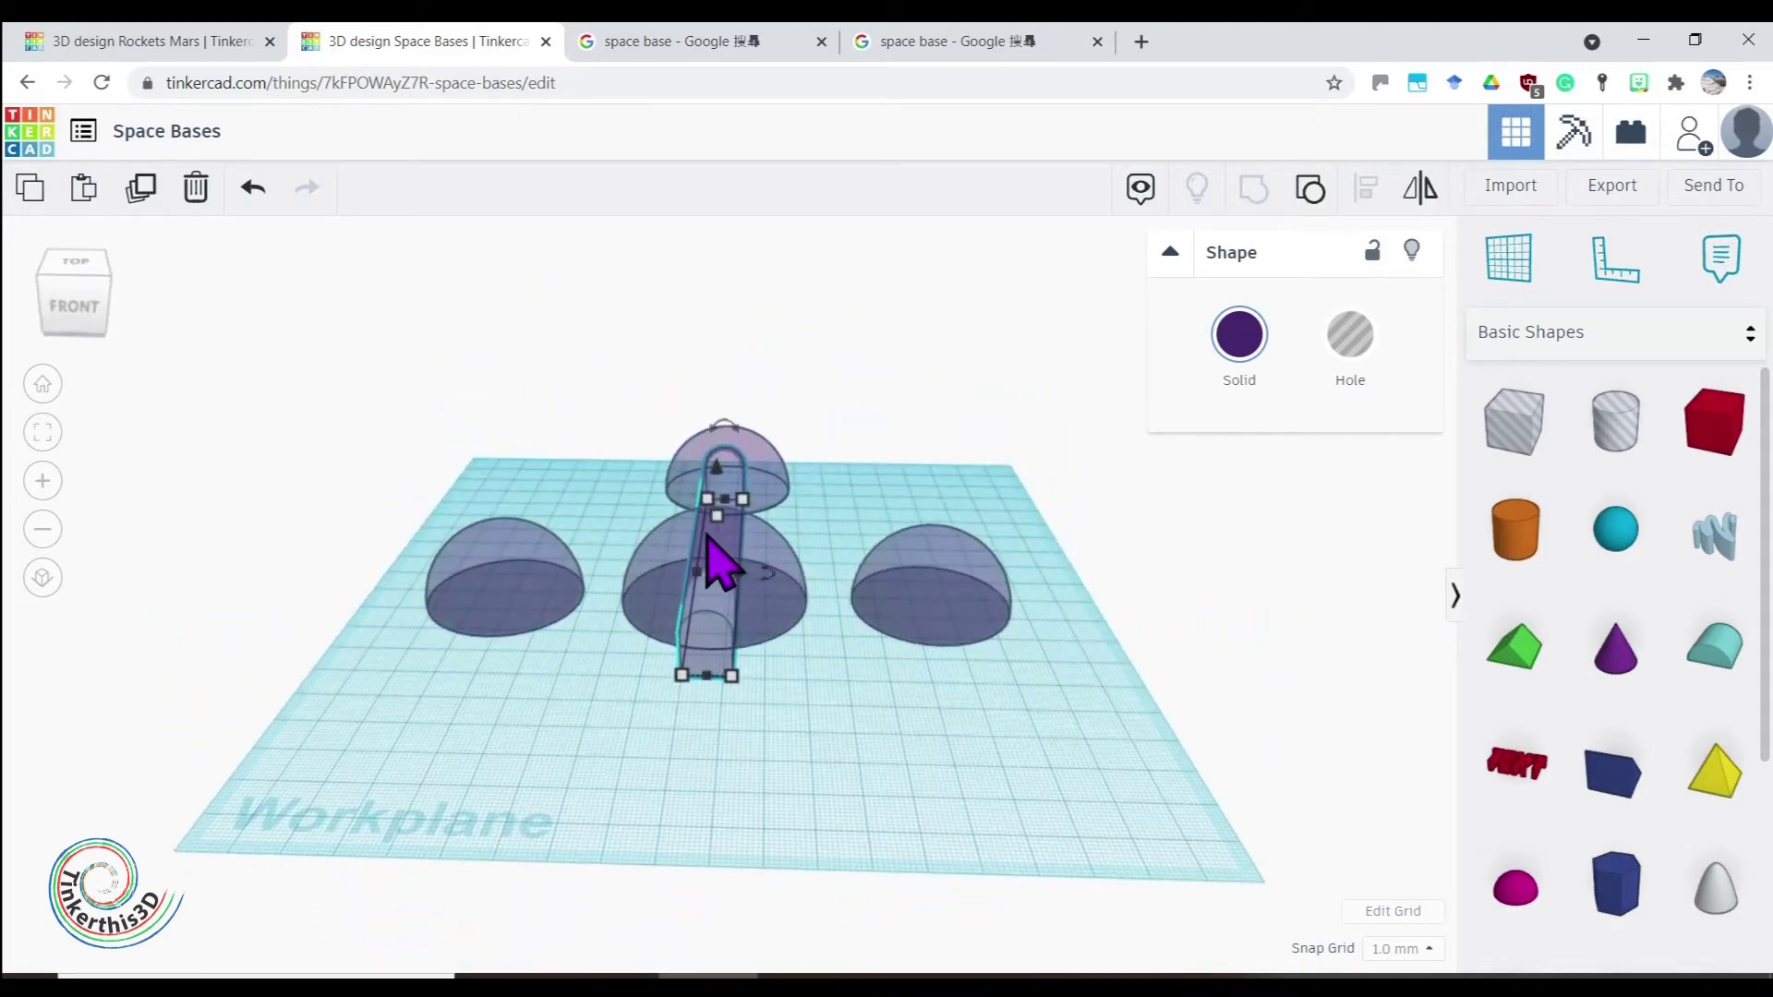
left_click(822, 735)
Group the long passage with all four domes into one shape
right_click_drag(843, 735, 875, 831)
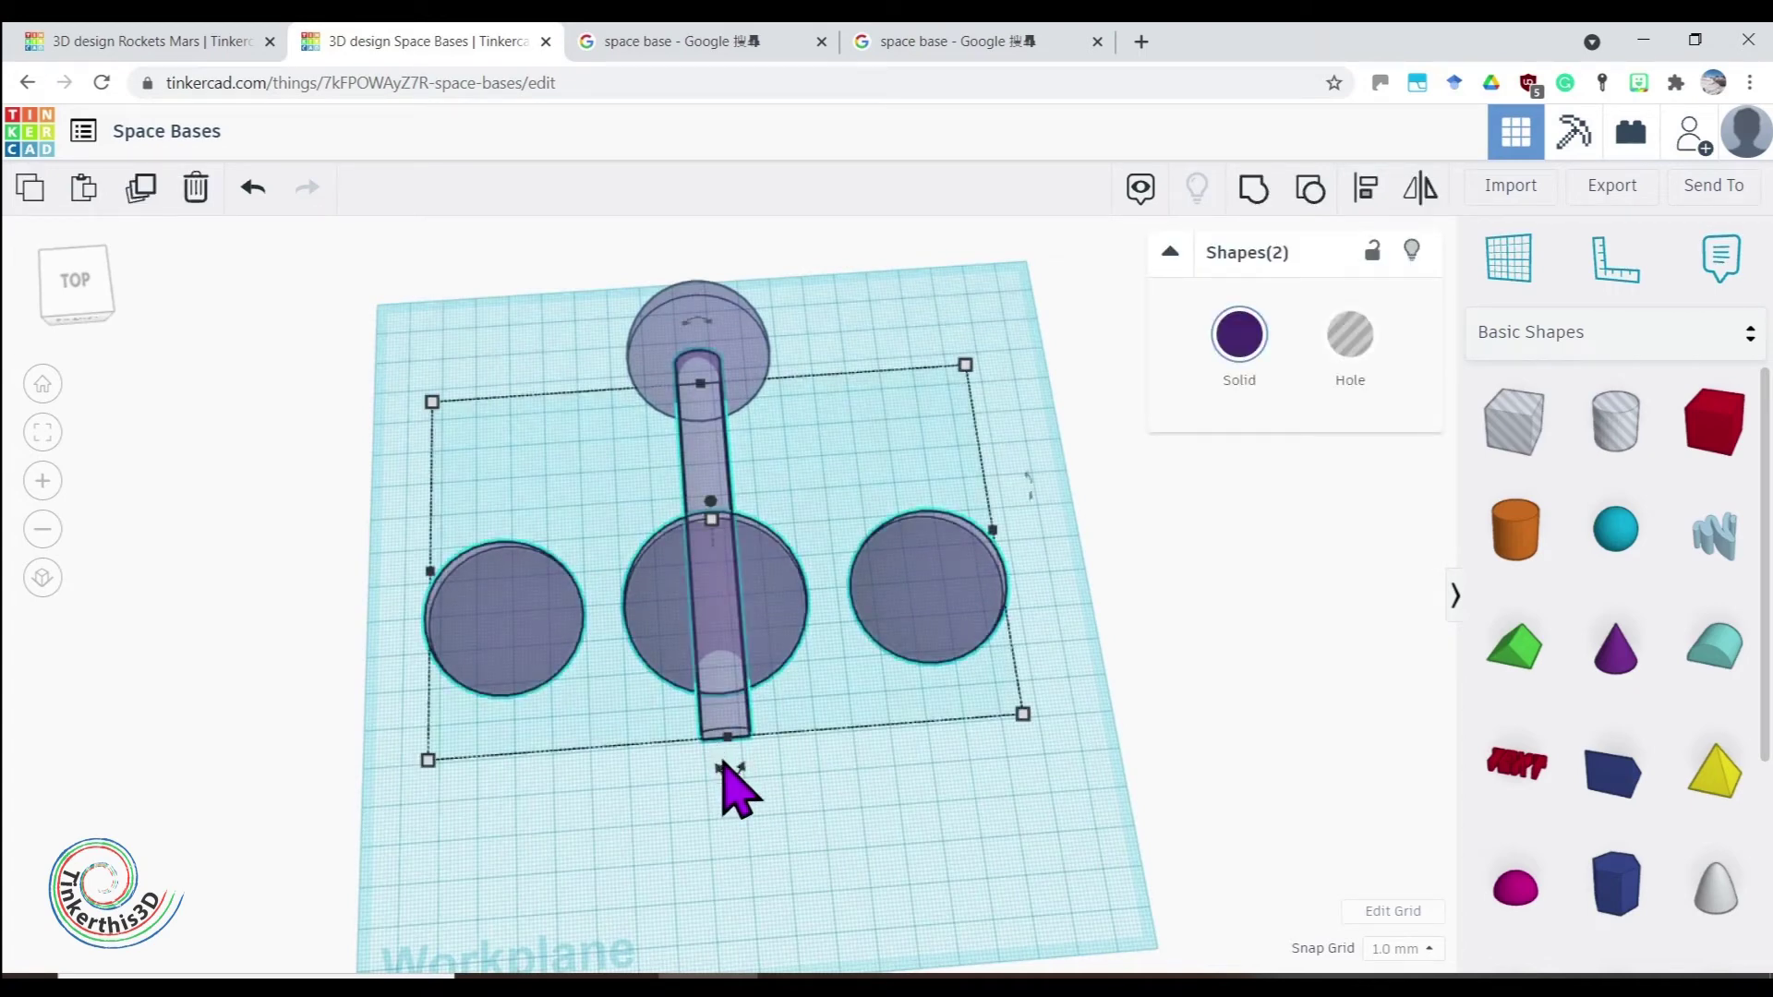
left_click(718, 355, "shift")
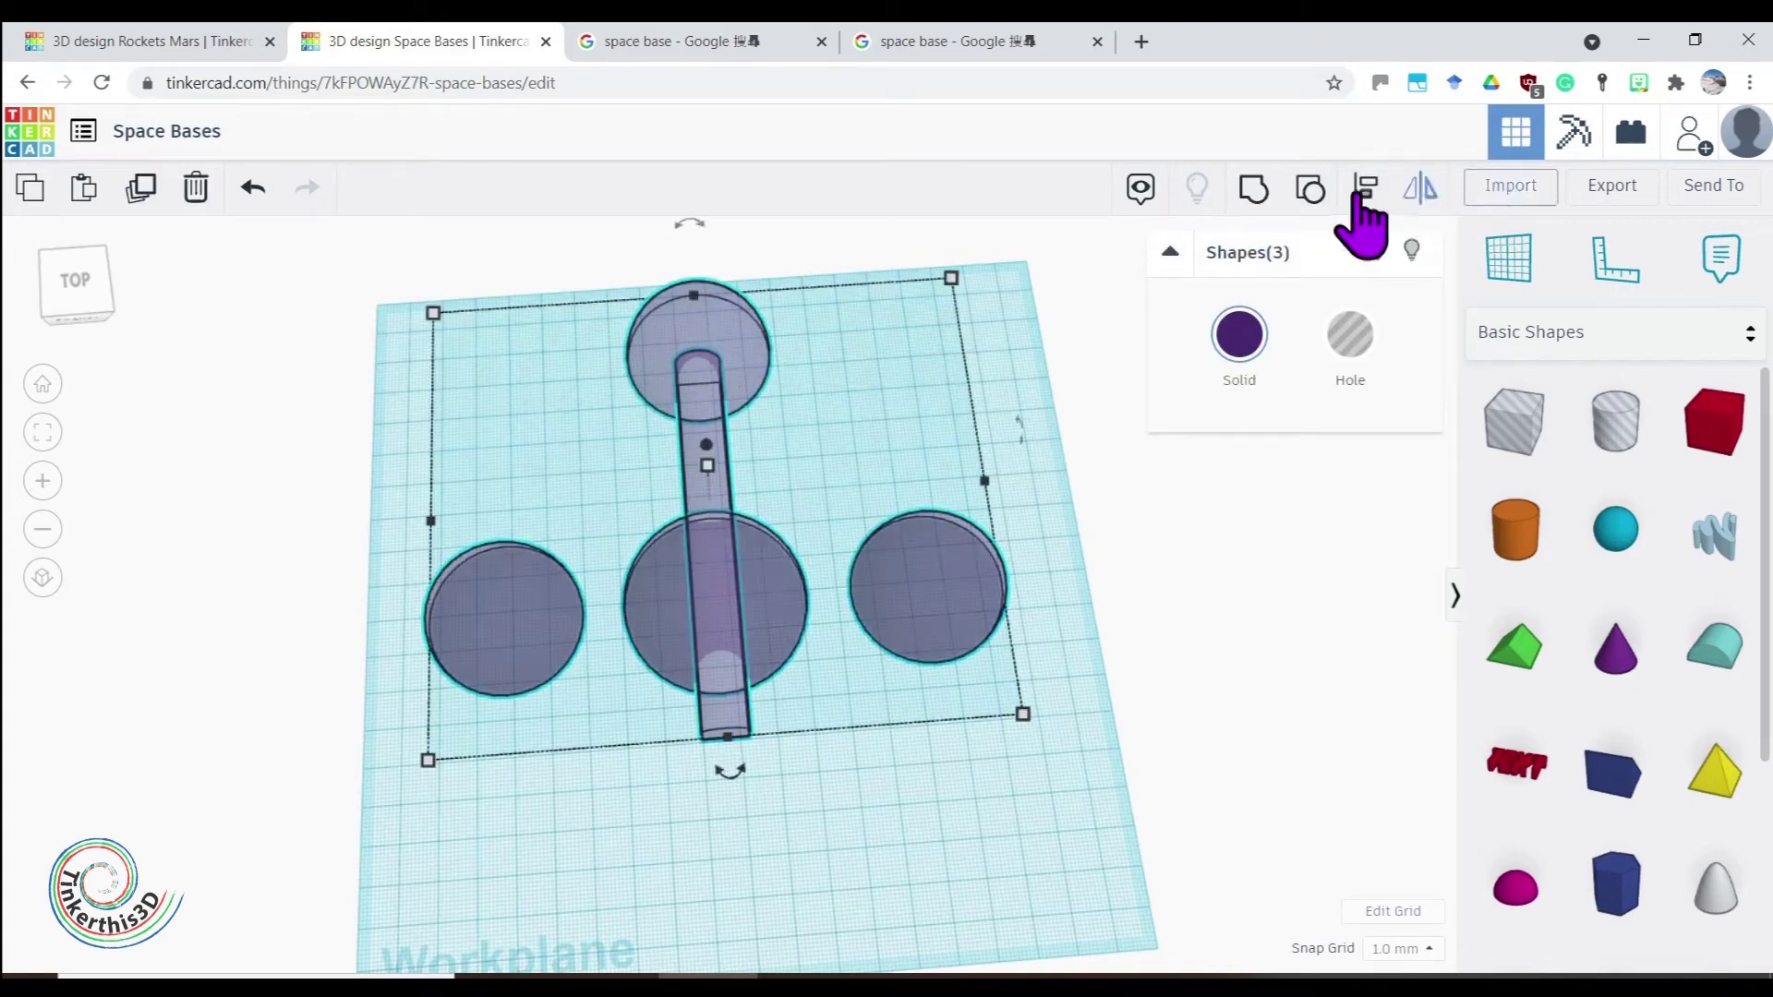
left_click(1256, 189)
left_click(1032, 678)
key("ctrl+a")
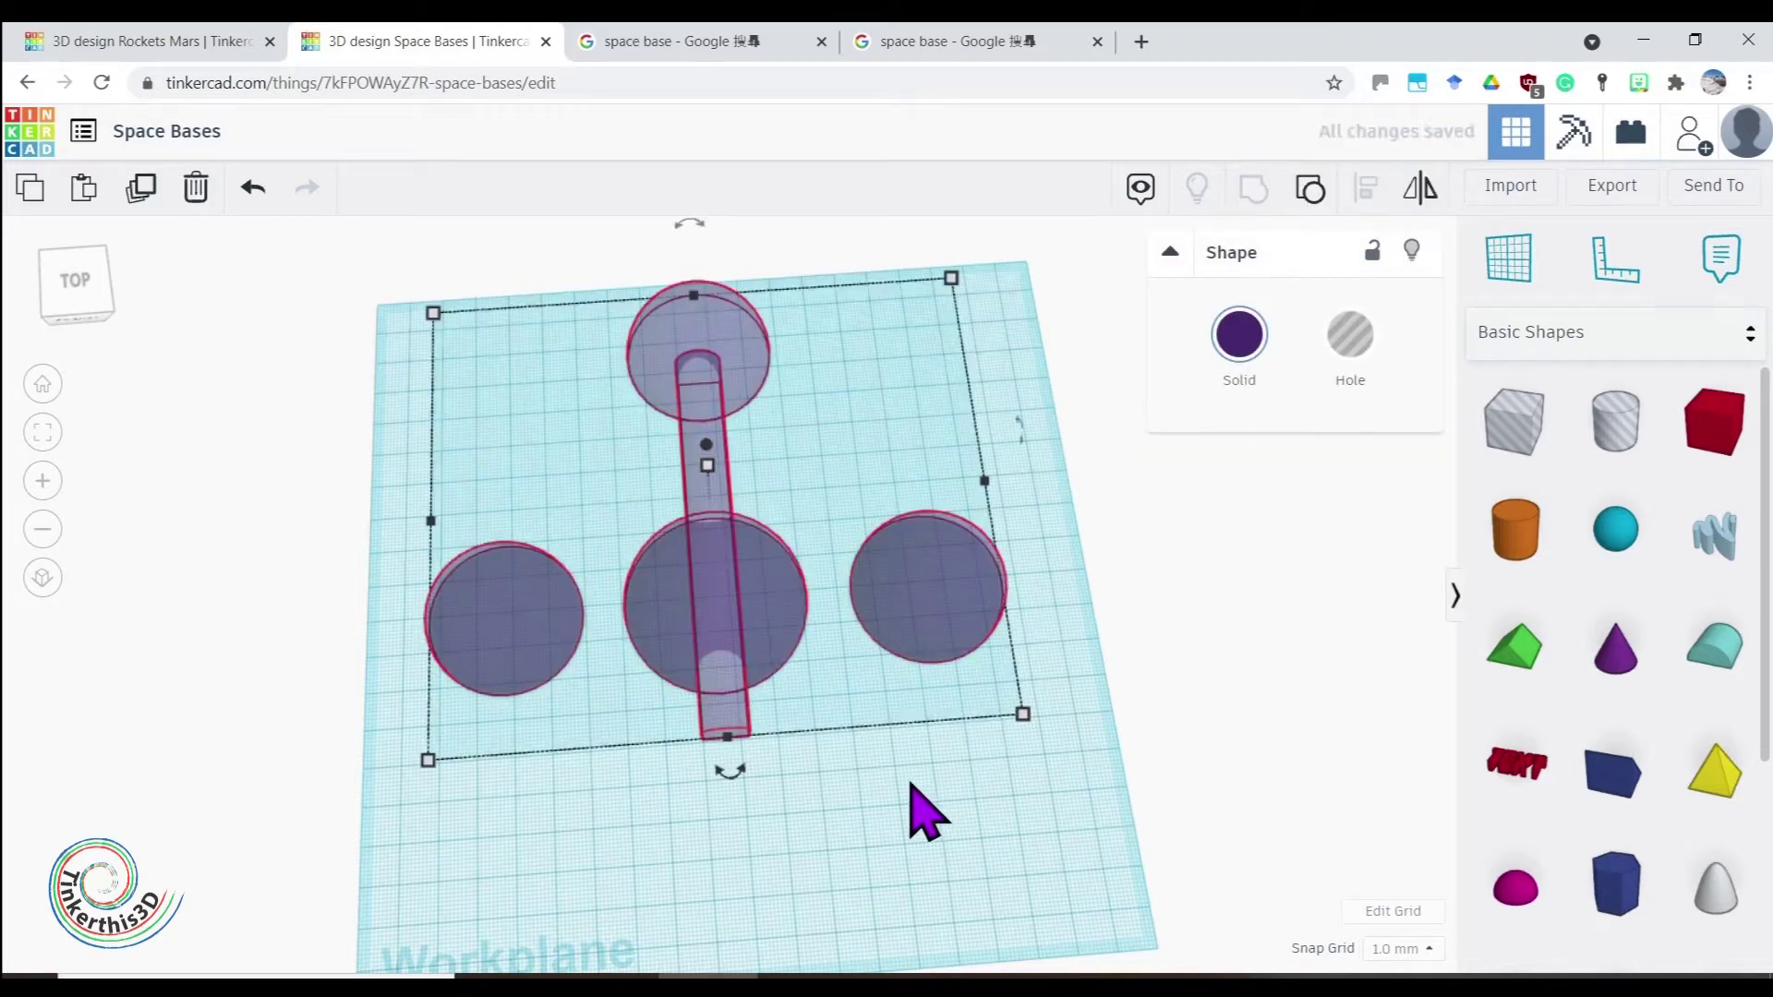
left_click(924, 813)
mouse_move(887, 822)
right_mouse_down()
mouse_move(850, 604)
mouse_move(906, 614)
mouse_move(585, 700)
mouse_move(345, 688)
mouse_move(336, 711)
mouse_move(823, 784)
mouse_move(886, 831)
mouse_move(929, 716)
mouse_move(984, 655)
mouse_move(1059, 625)
mouse_move(739, 673)
mouse_move(391, 646)
mouse_move(535, 649)
mouse_move(819, 717)
mouse_move(895, 757)
mouse_move(863, 800)
mouse_move(877, 803)
right_mouse_up()
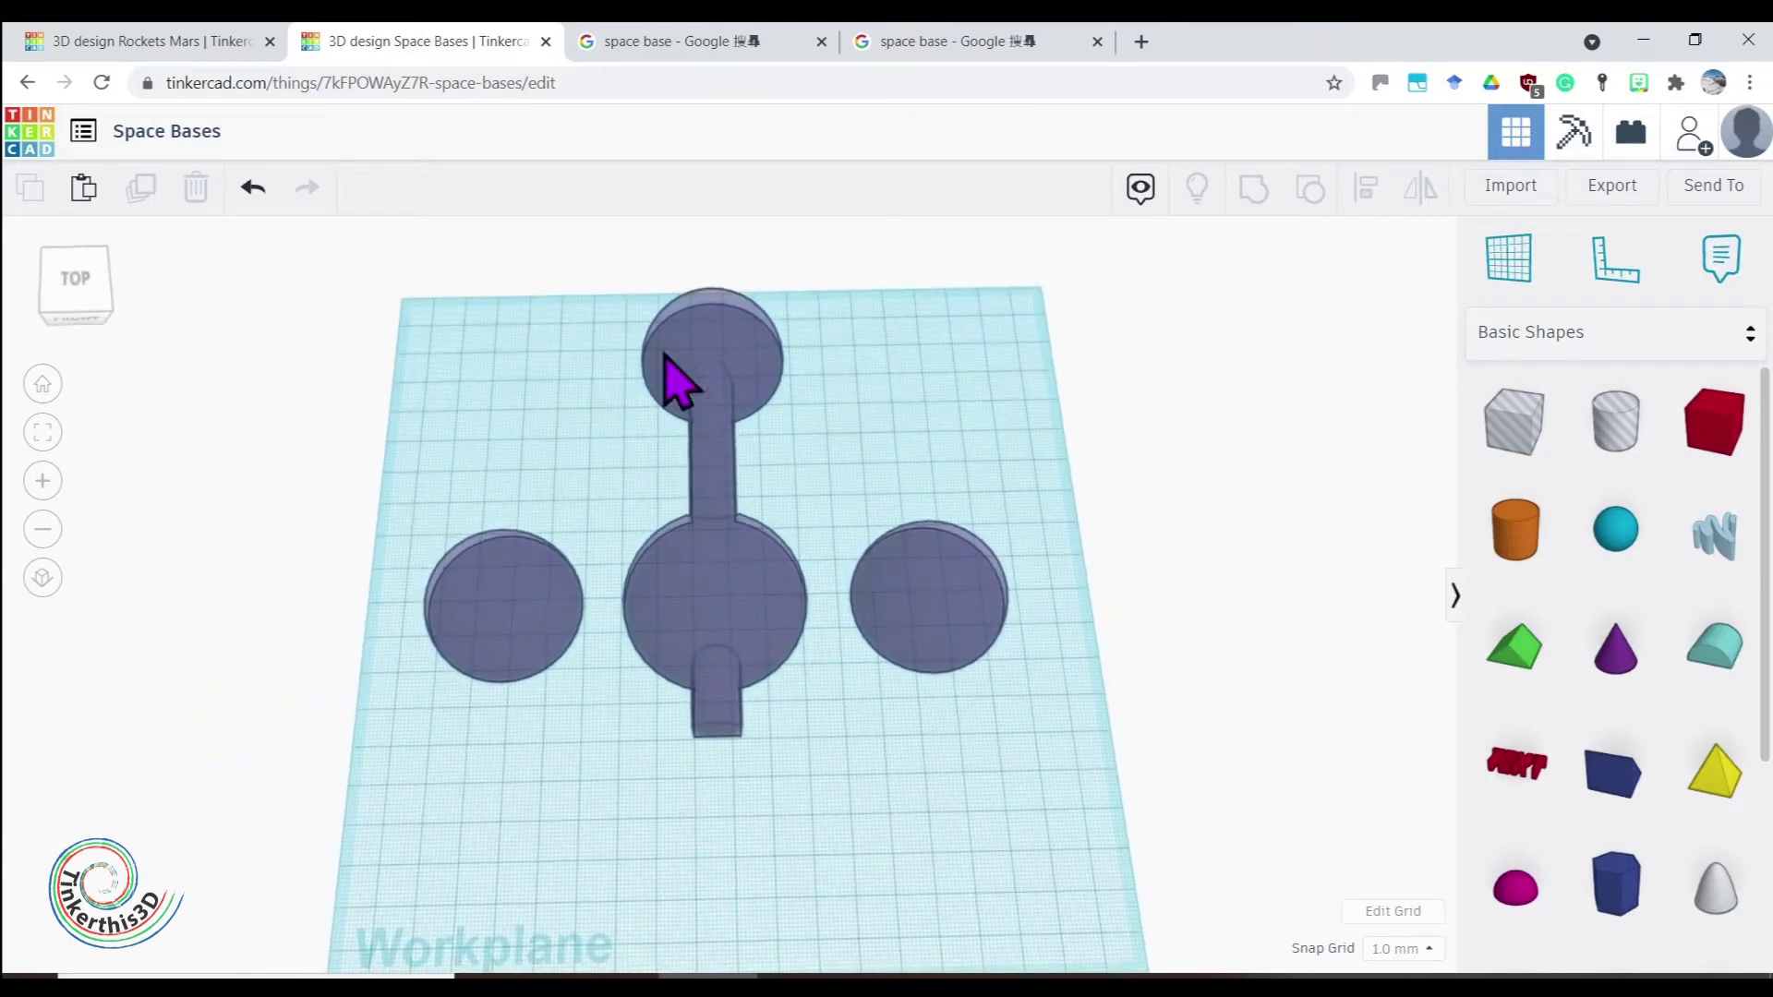
Ungroup the combined base so the passage and domes are separate shapes
left_click(727, 469)
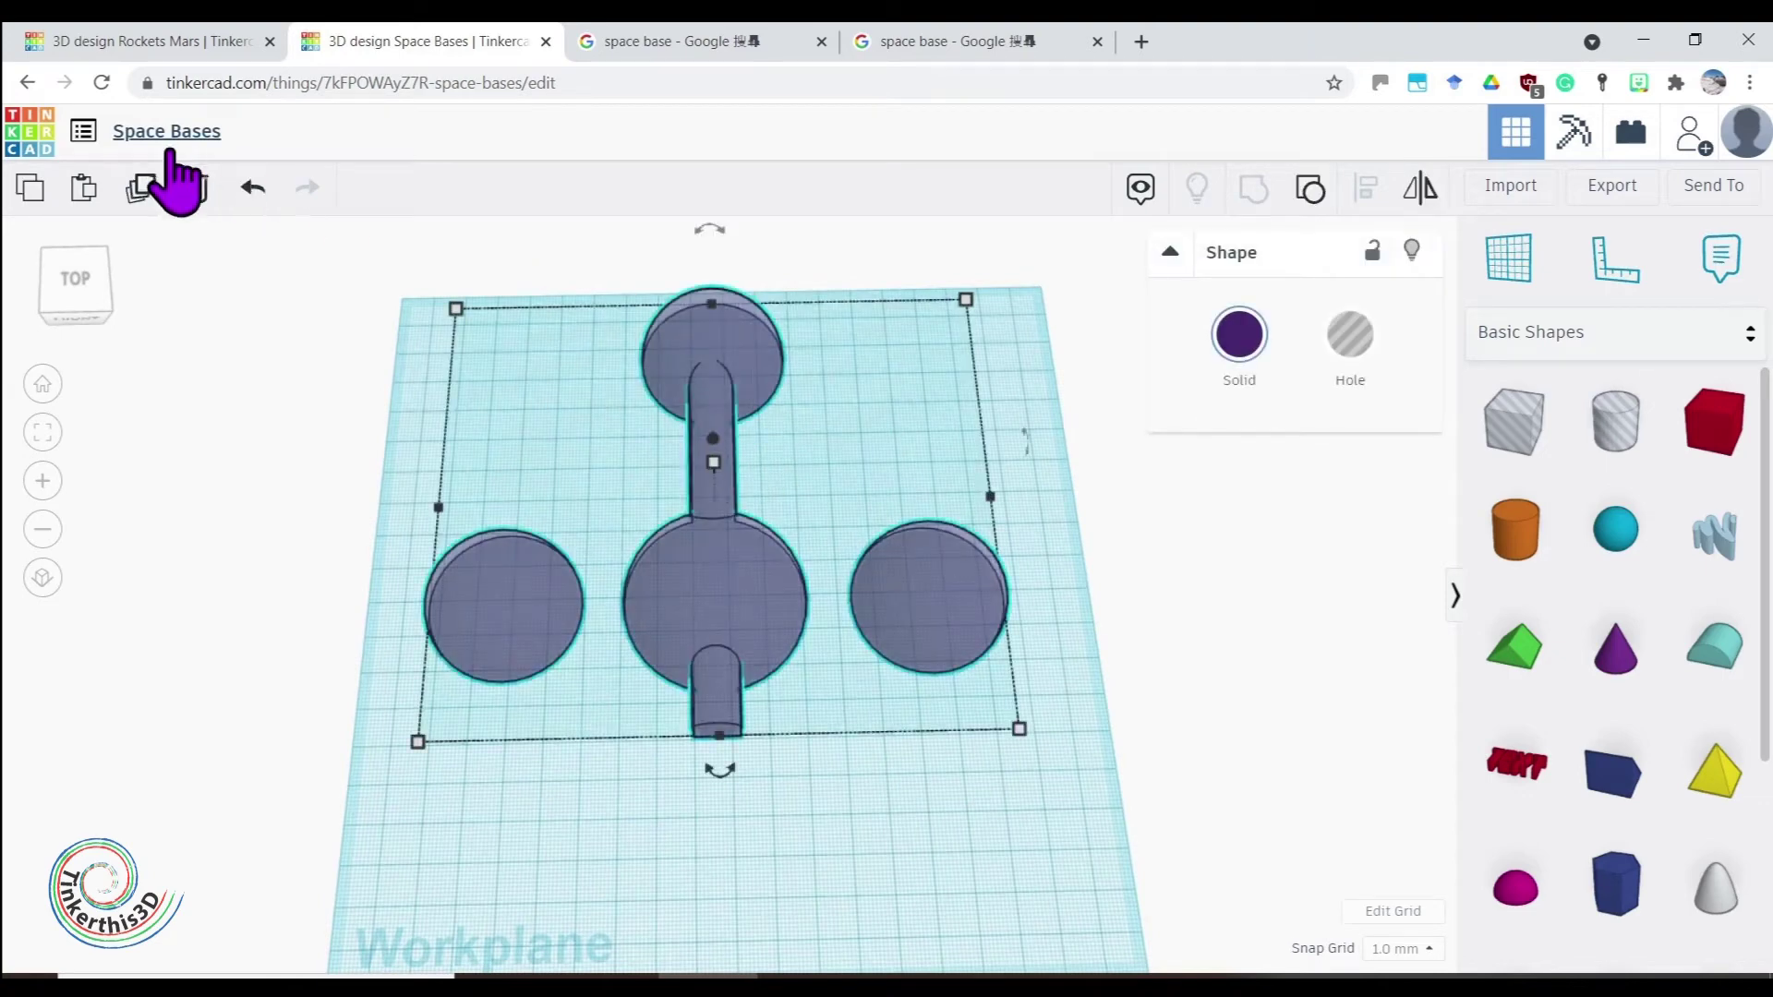
left_click(1309, 189)
left_click(852, 838)
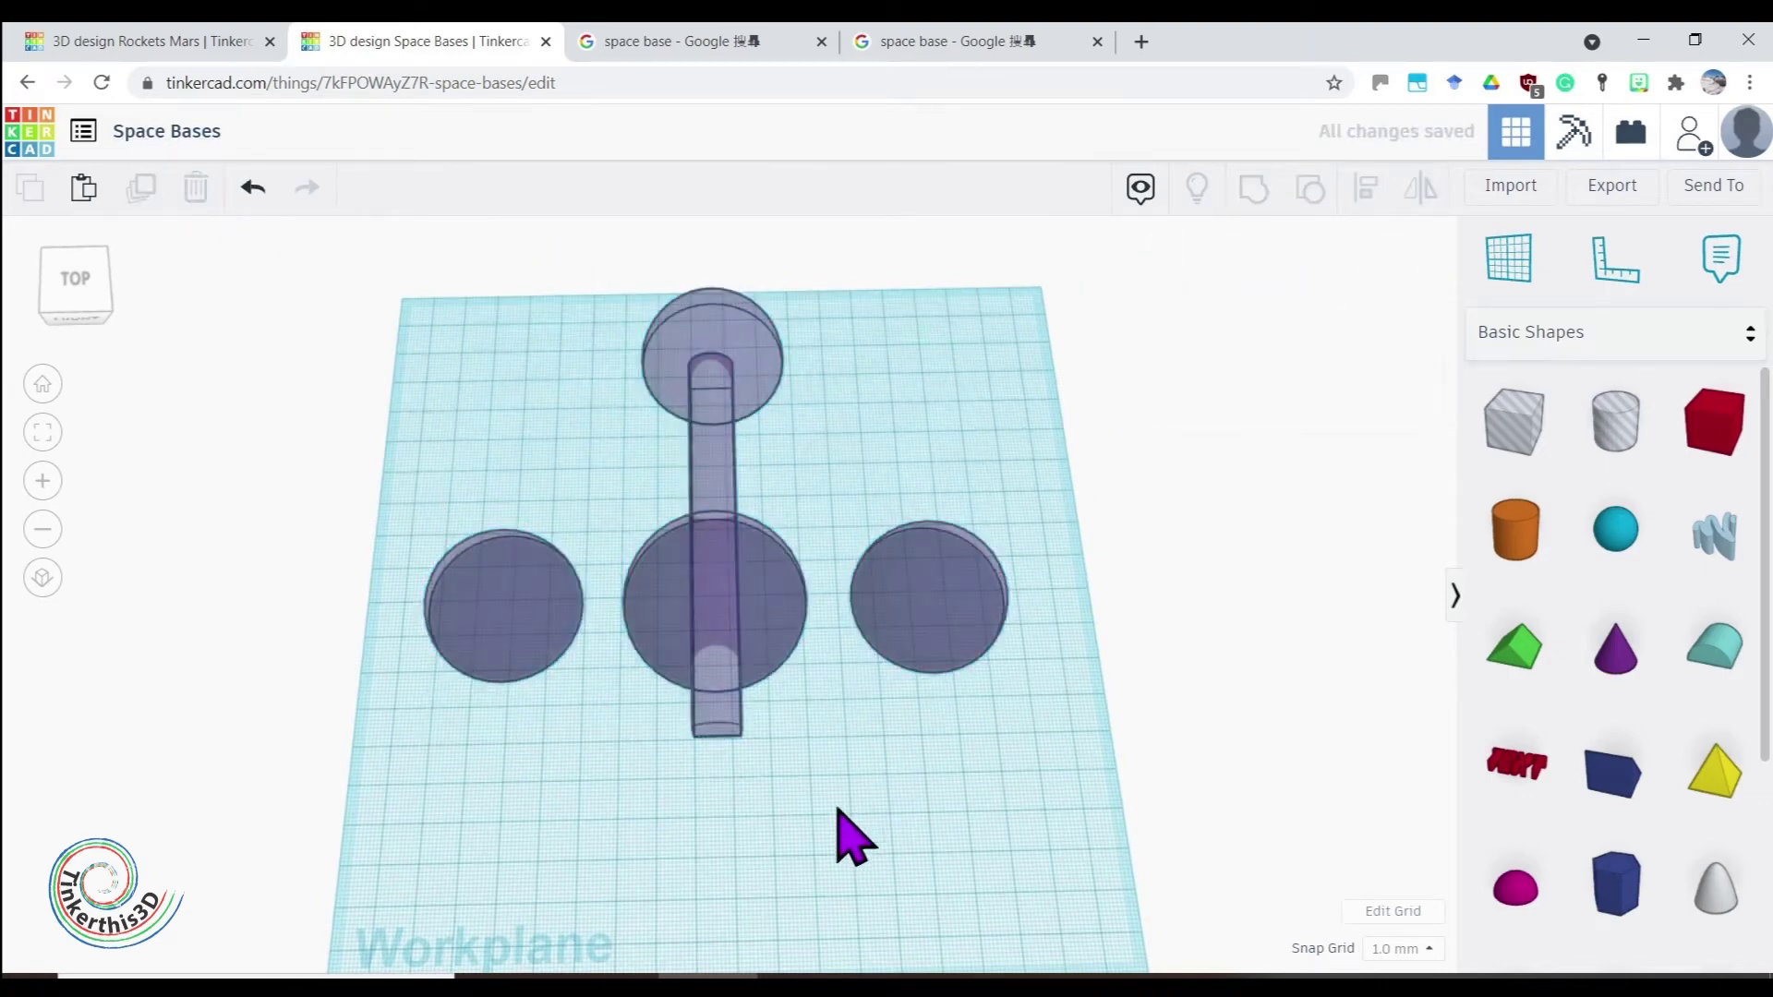
Duplicate the long passage and move the copy off the workplane beside the domes
left_click(718, 732)
left_click(143, 192)
left_click_drag(724, 507, 245, 505)
Group the four domes with the passage that runs through them, leaving the spare passage out
left_click_drag(1006, 829, 425, 282)
left_click(1253, 188)
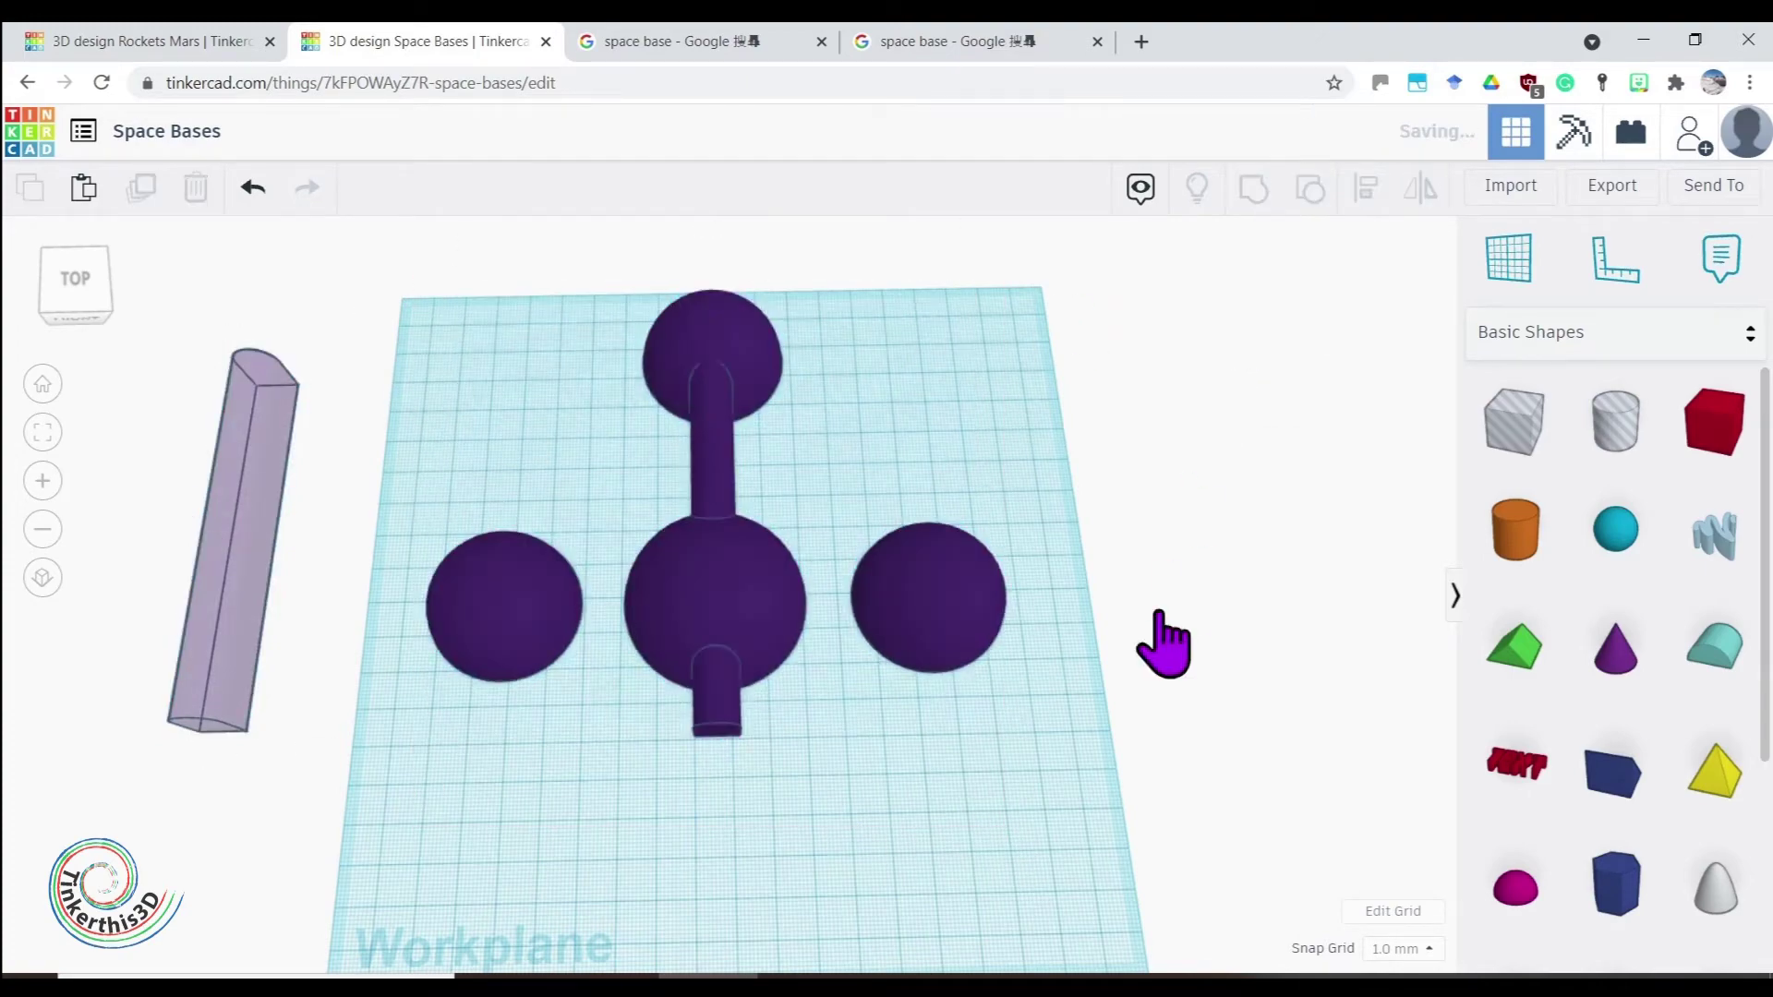
left_click(1068, 839)
right_click_drag(1069, 839, 539, 570)
Rotate the spare passage a quarter turn and place it crosswise through the center dome, reaching into both side domes
left_click(245, 609)
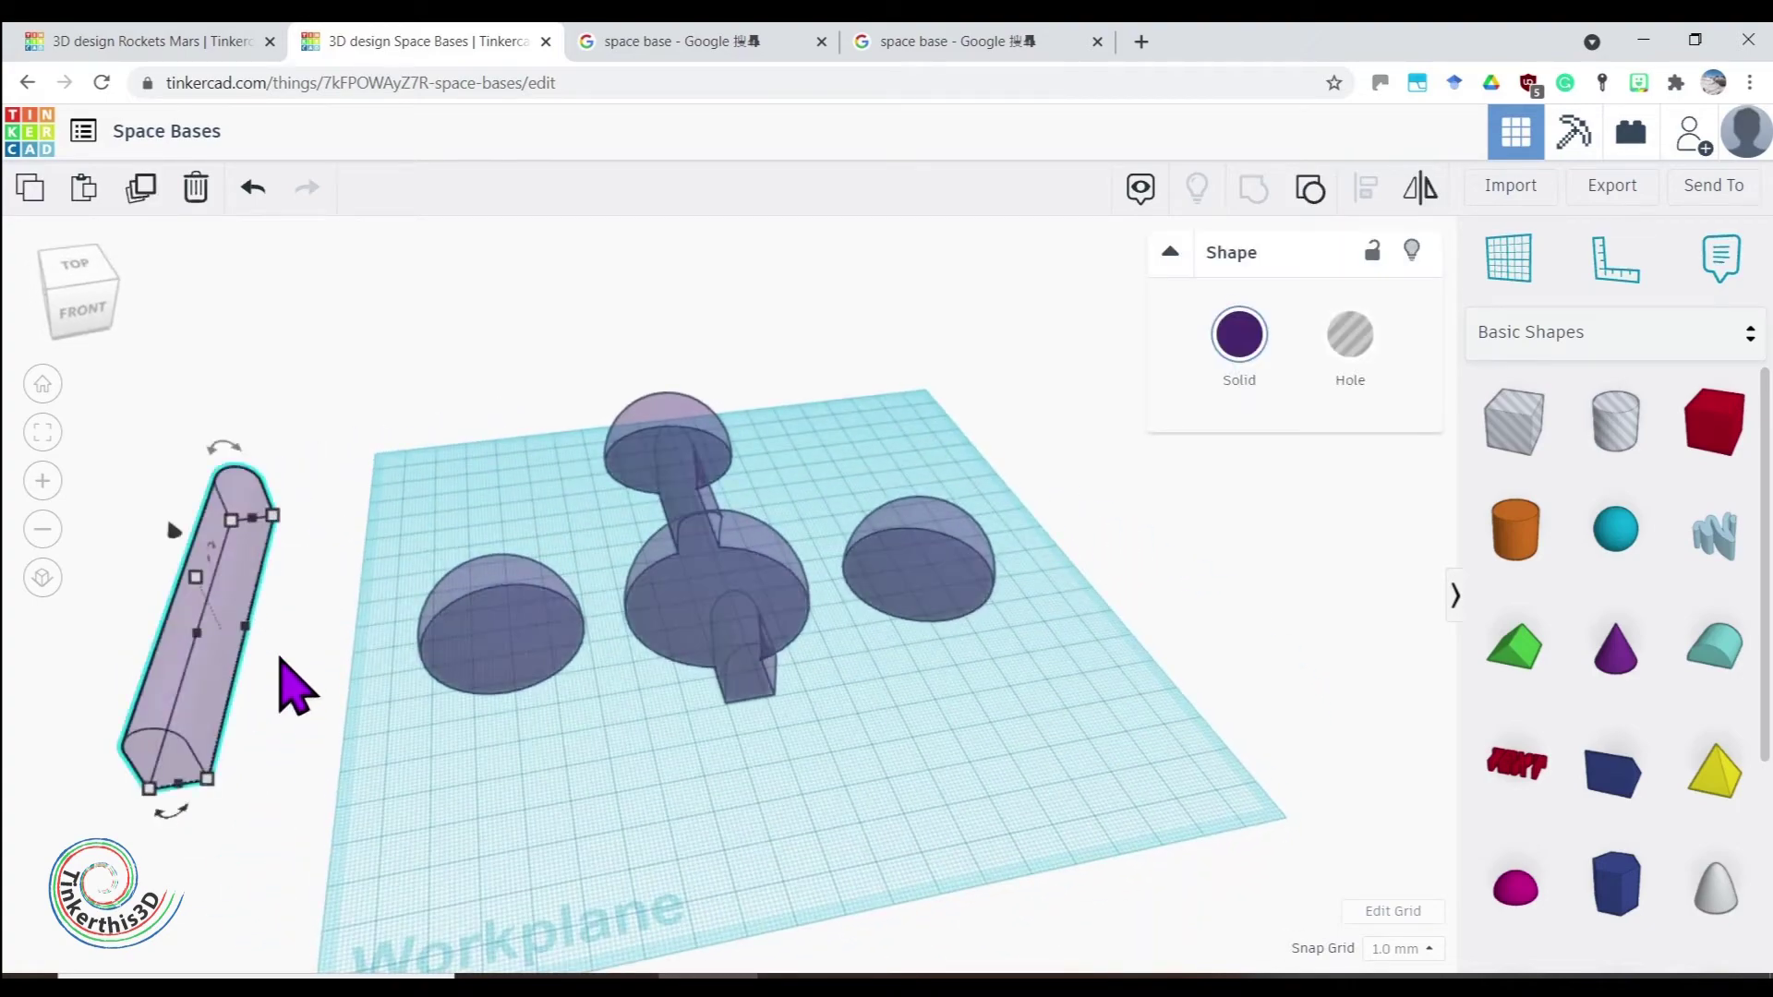
right_click_drag(348, 724, 257, 702)
left_click_drag(205, 755, 422, 611)
left_click_drag(473, 767, 781, 452)
left_click_drag(585, 515, 849, 571)
right_click_drag(847, 739, 729, 595)
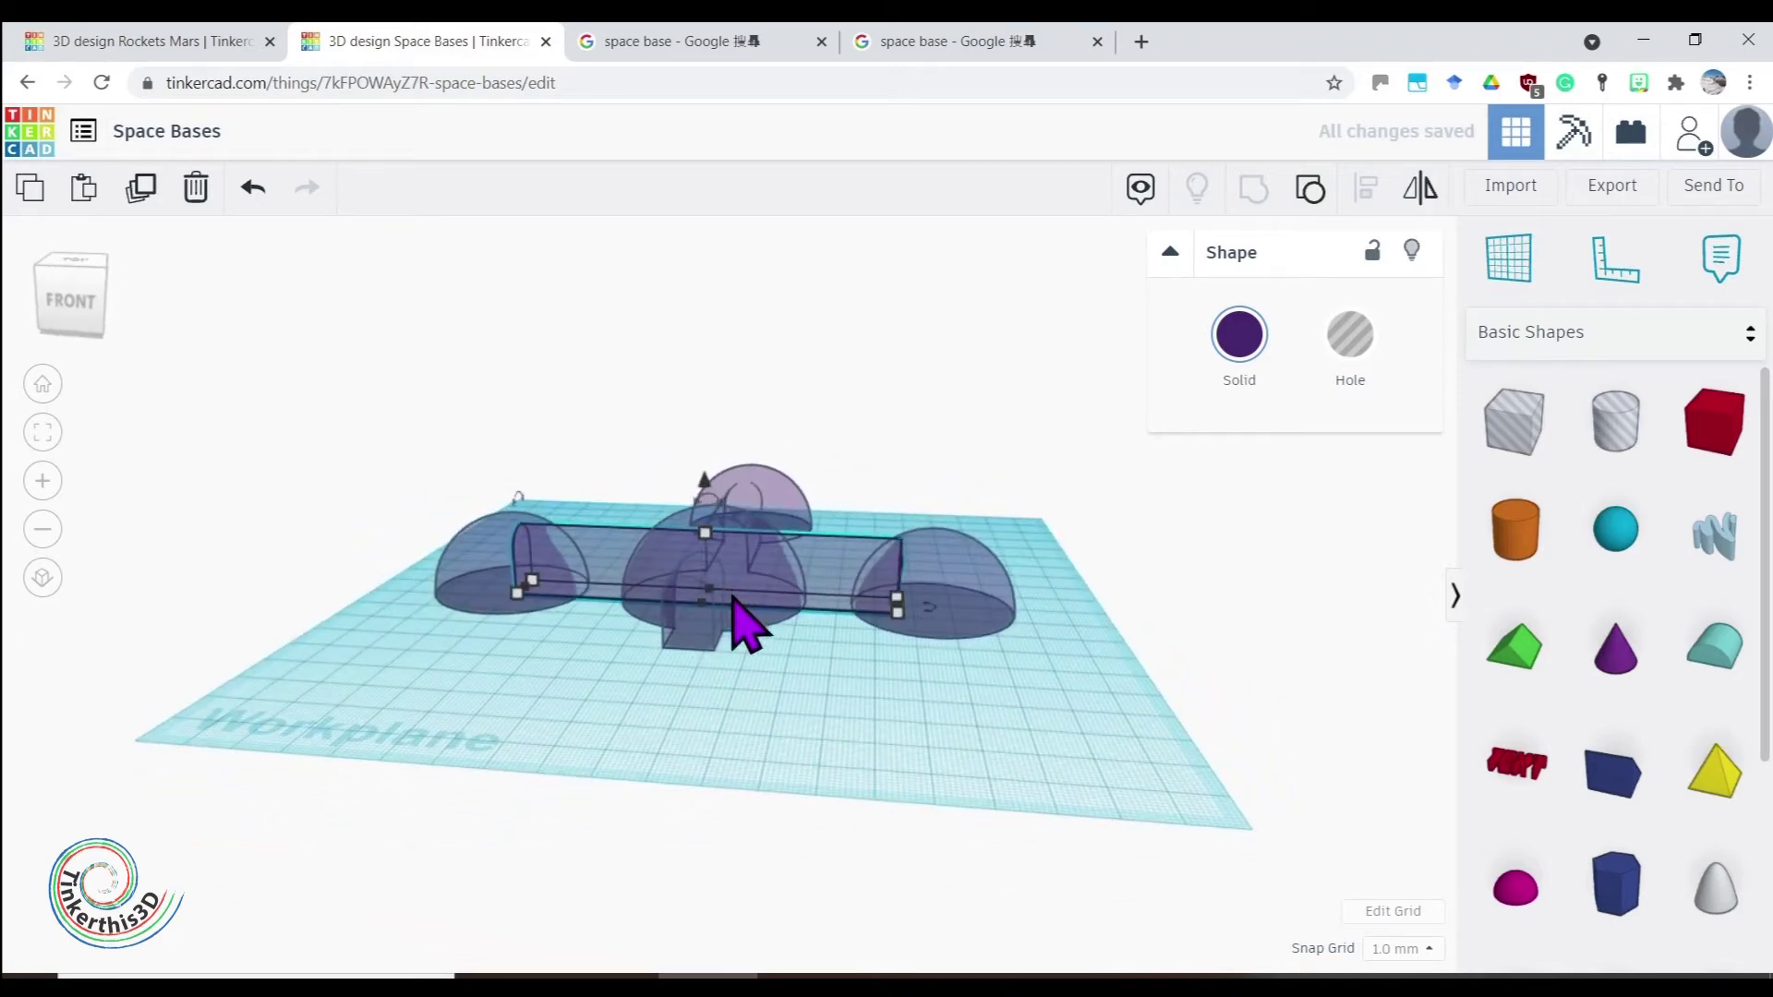
Group the crosswise passage with the rest of the base into one shape
right_click_drag(605, 725, 760, 808)
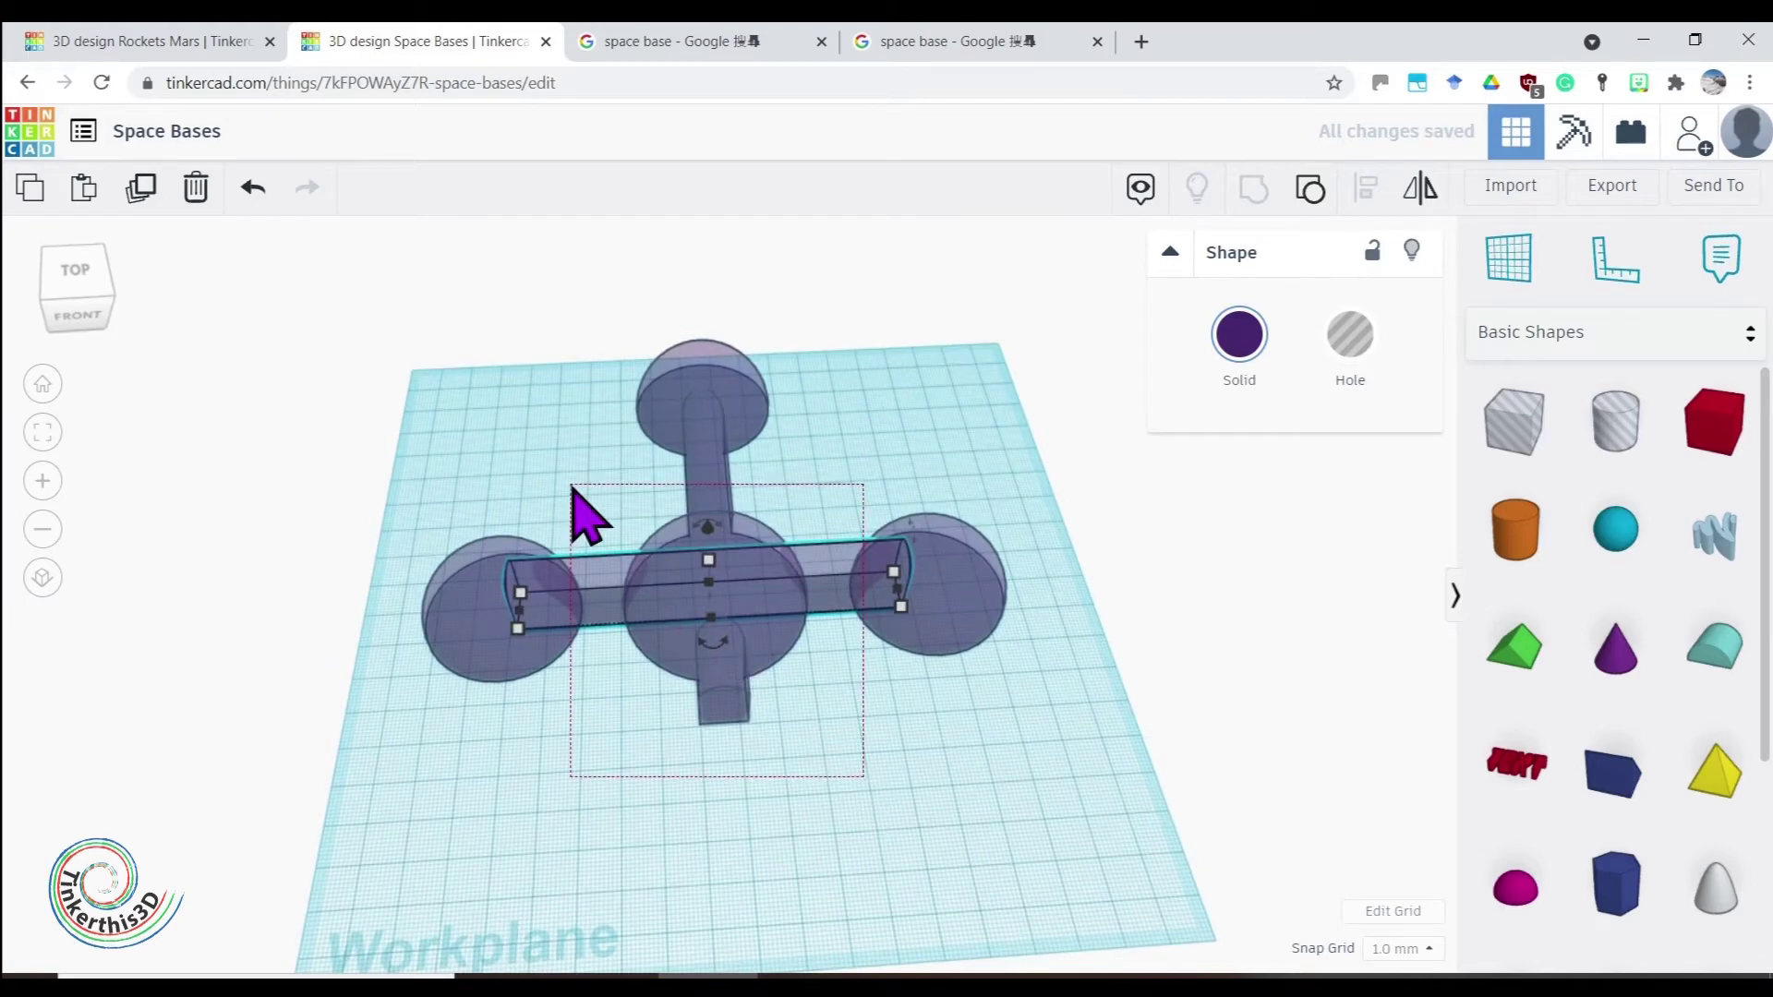
left_click_drag(572, 488, 572, 488)
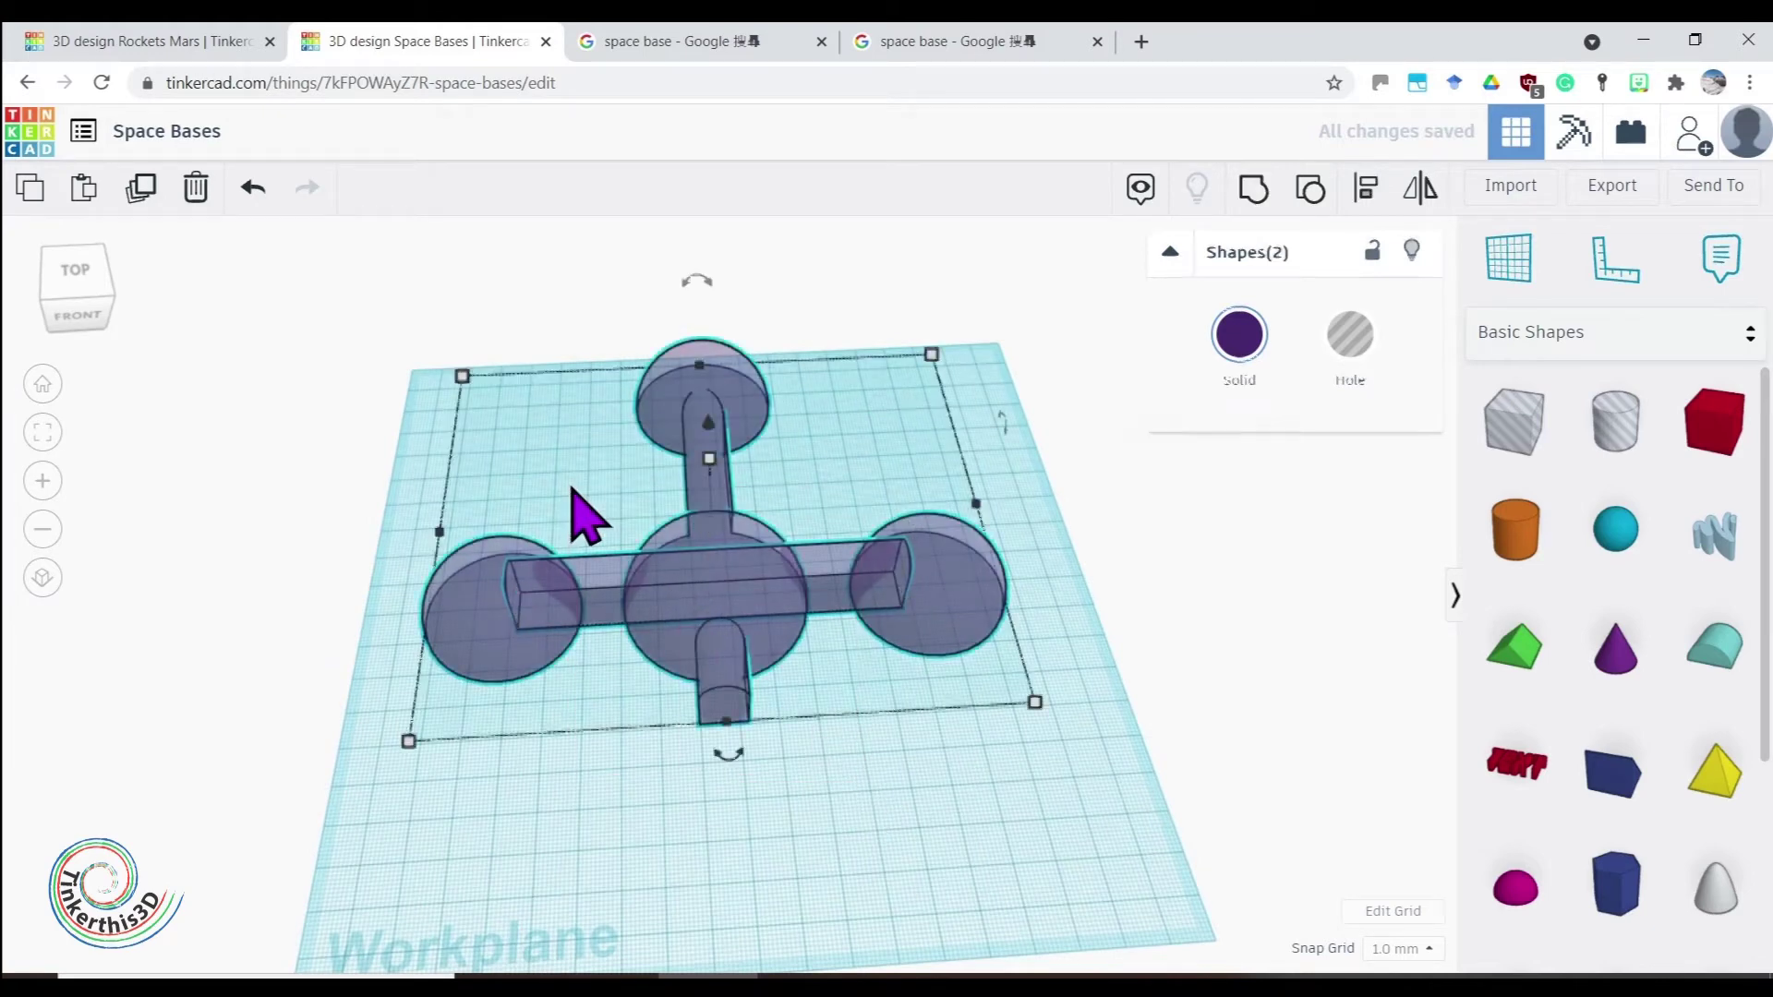
left_click(1254, 190)
left_click(881, 848)
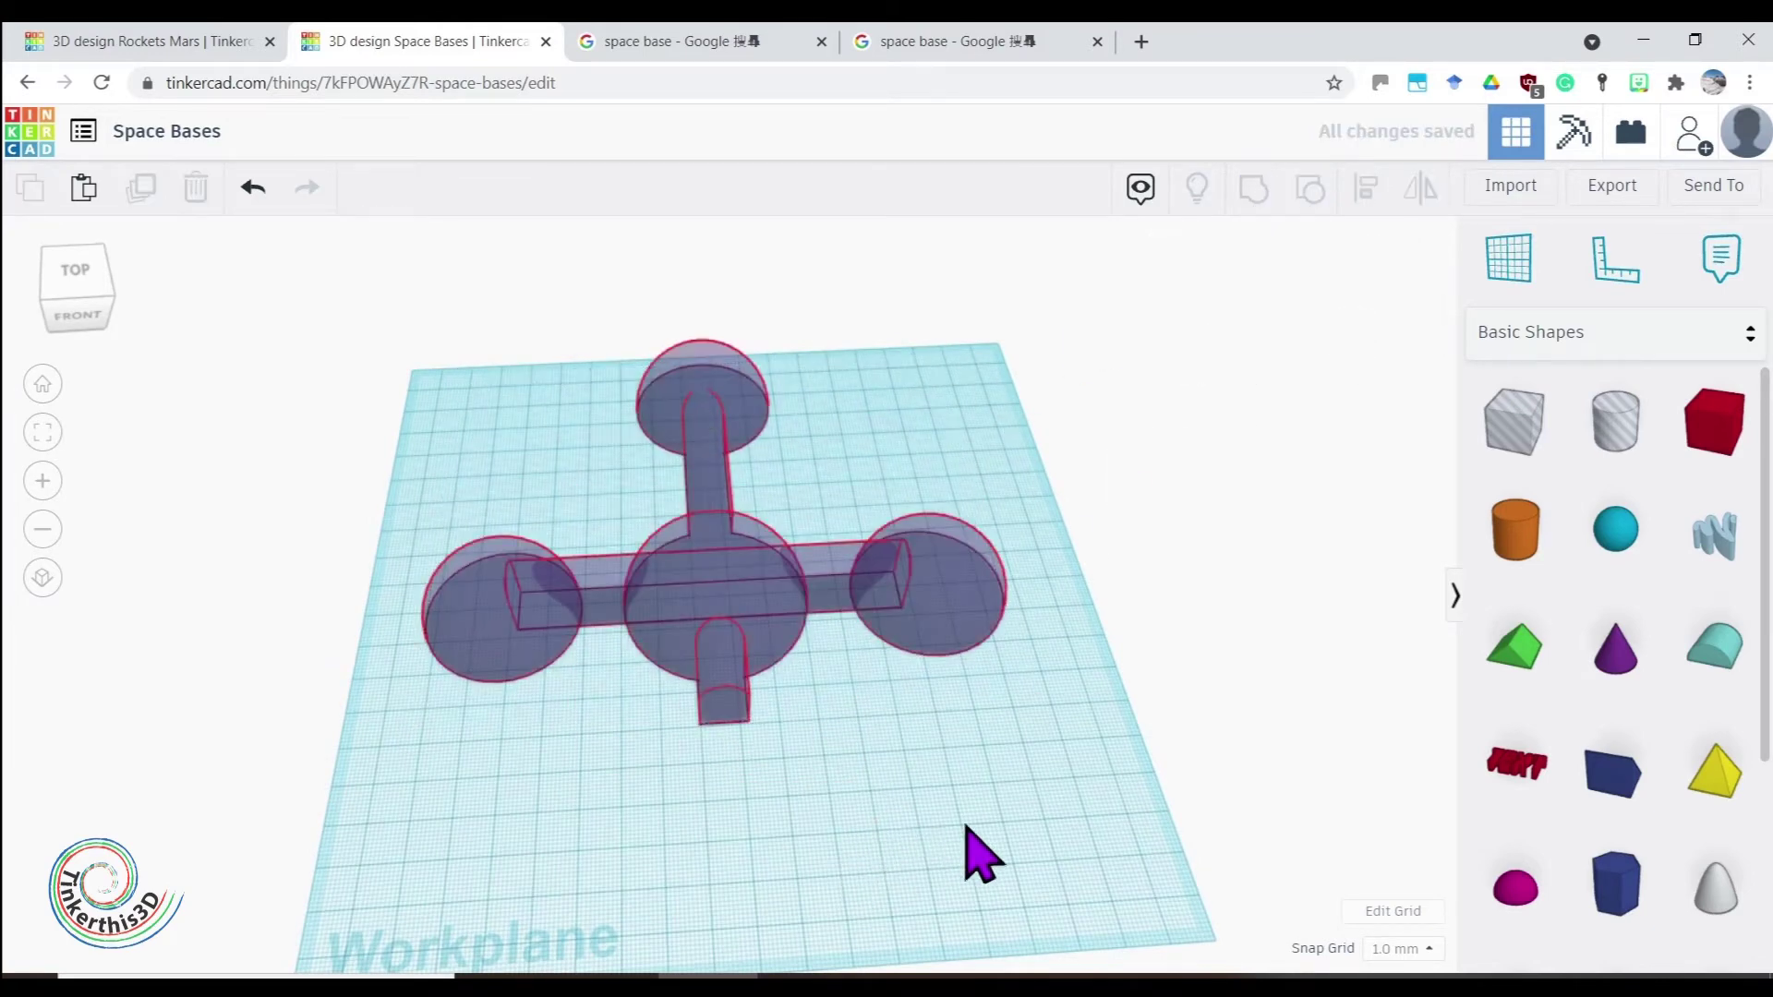
right_click_drag(970, 850, 787, 633)
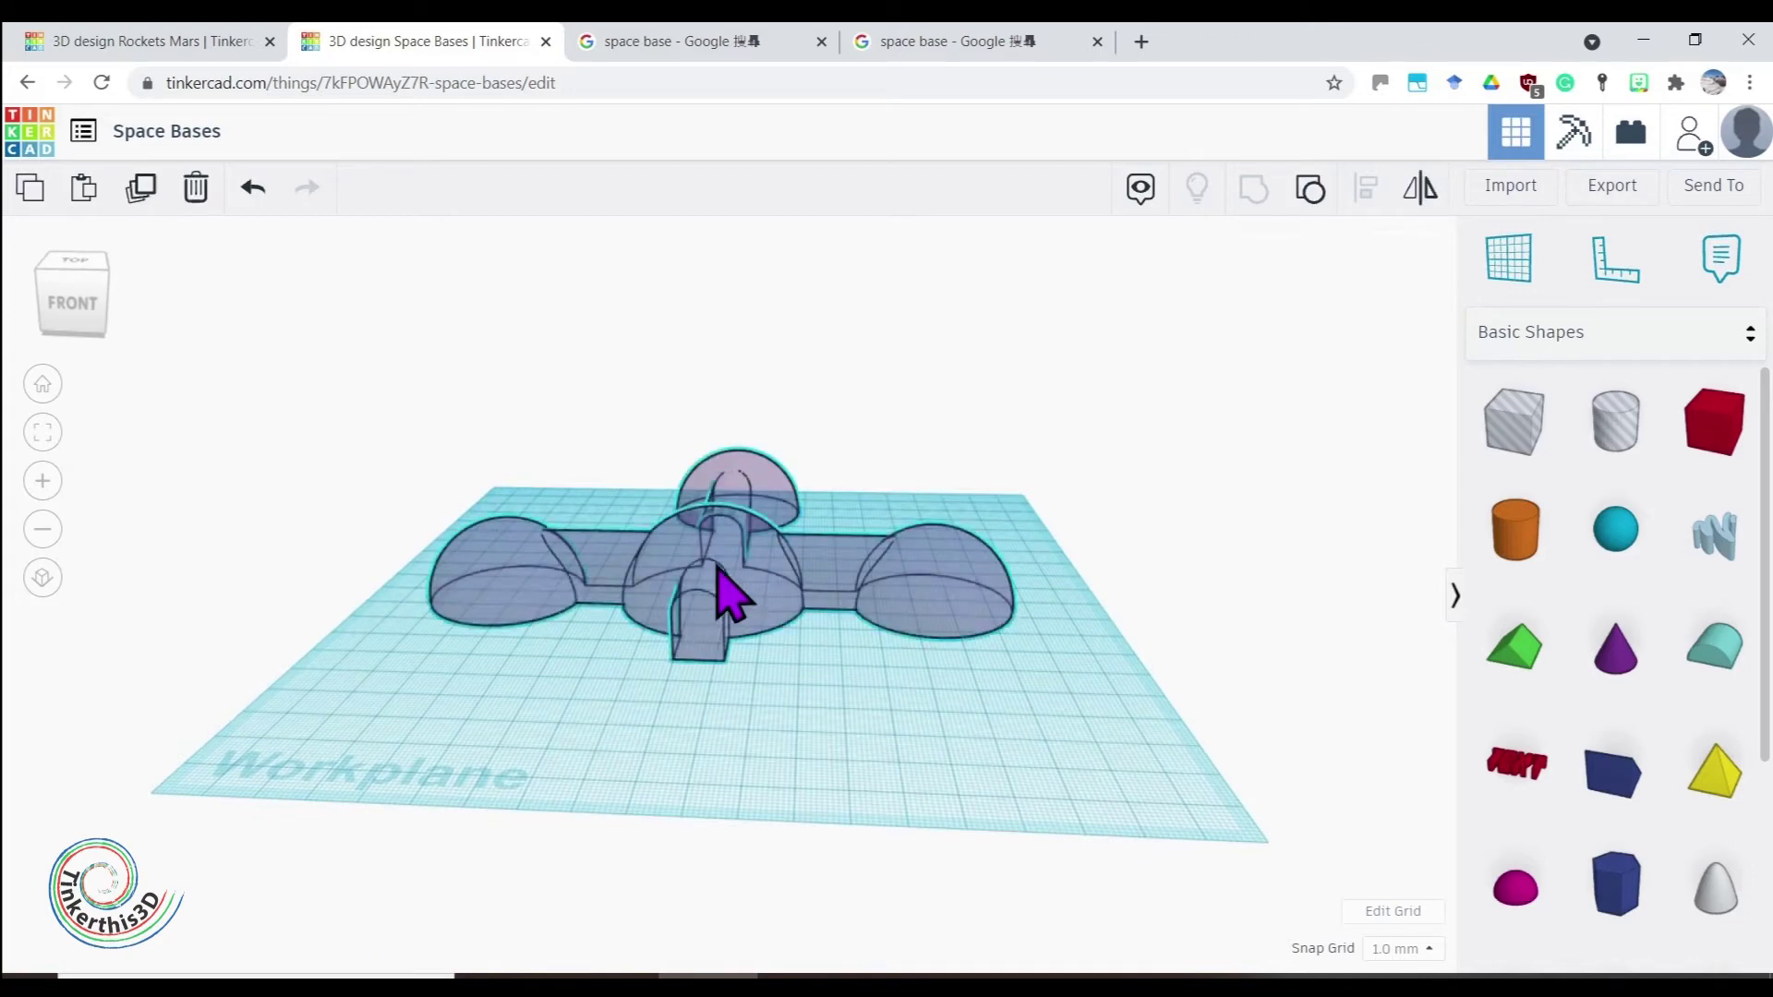
Turn off transparency for the whole grouped base
left_click(721, 585)
left_click(1242, 335)
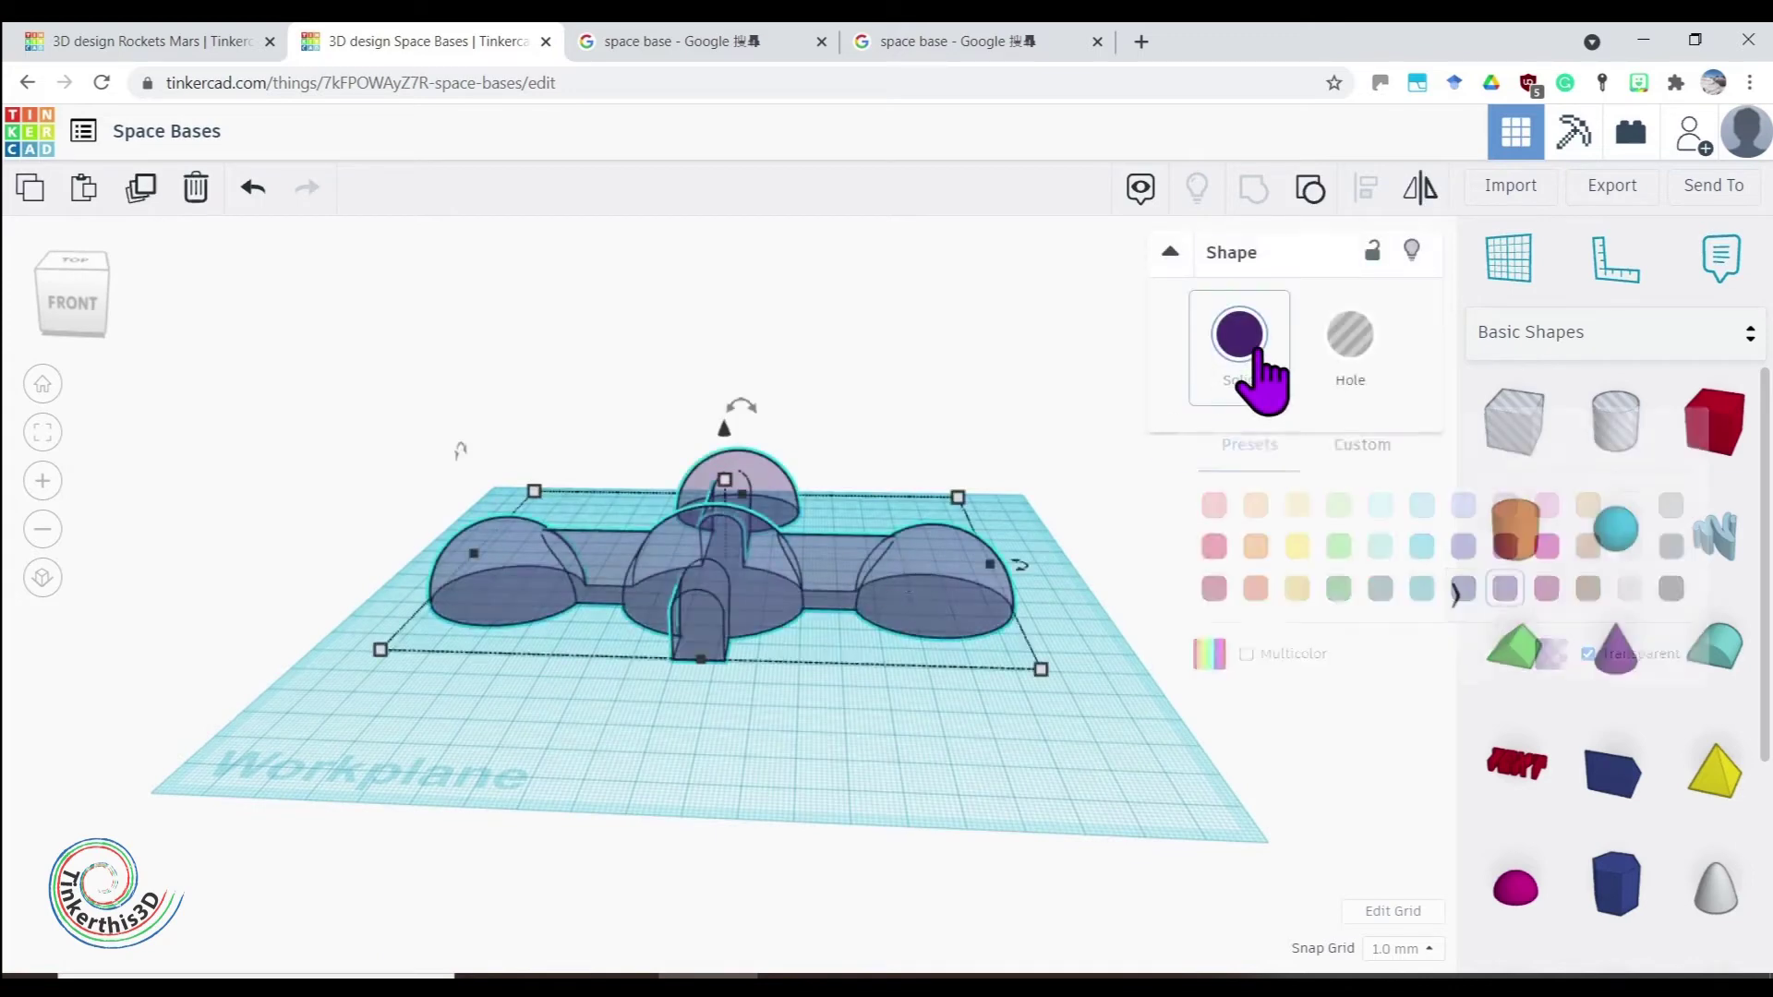
left_click(1599, 656)
left_click(1028, 802)
Scale the base down proportionally toward the rear-left corner of the workplane
right_click_drag(850, 744, 910, 887)
left_click(805, 646)
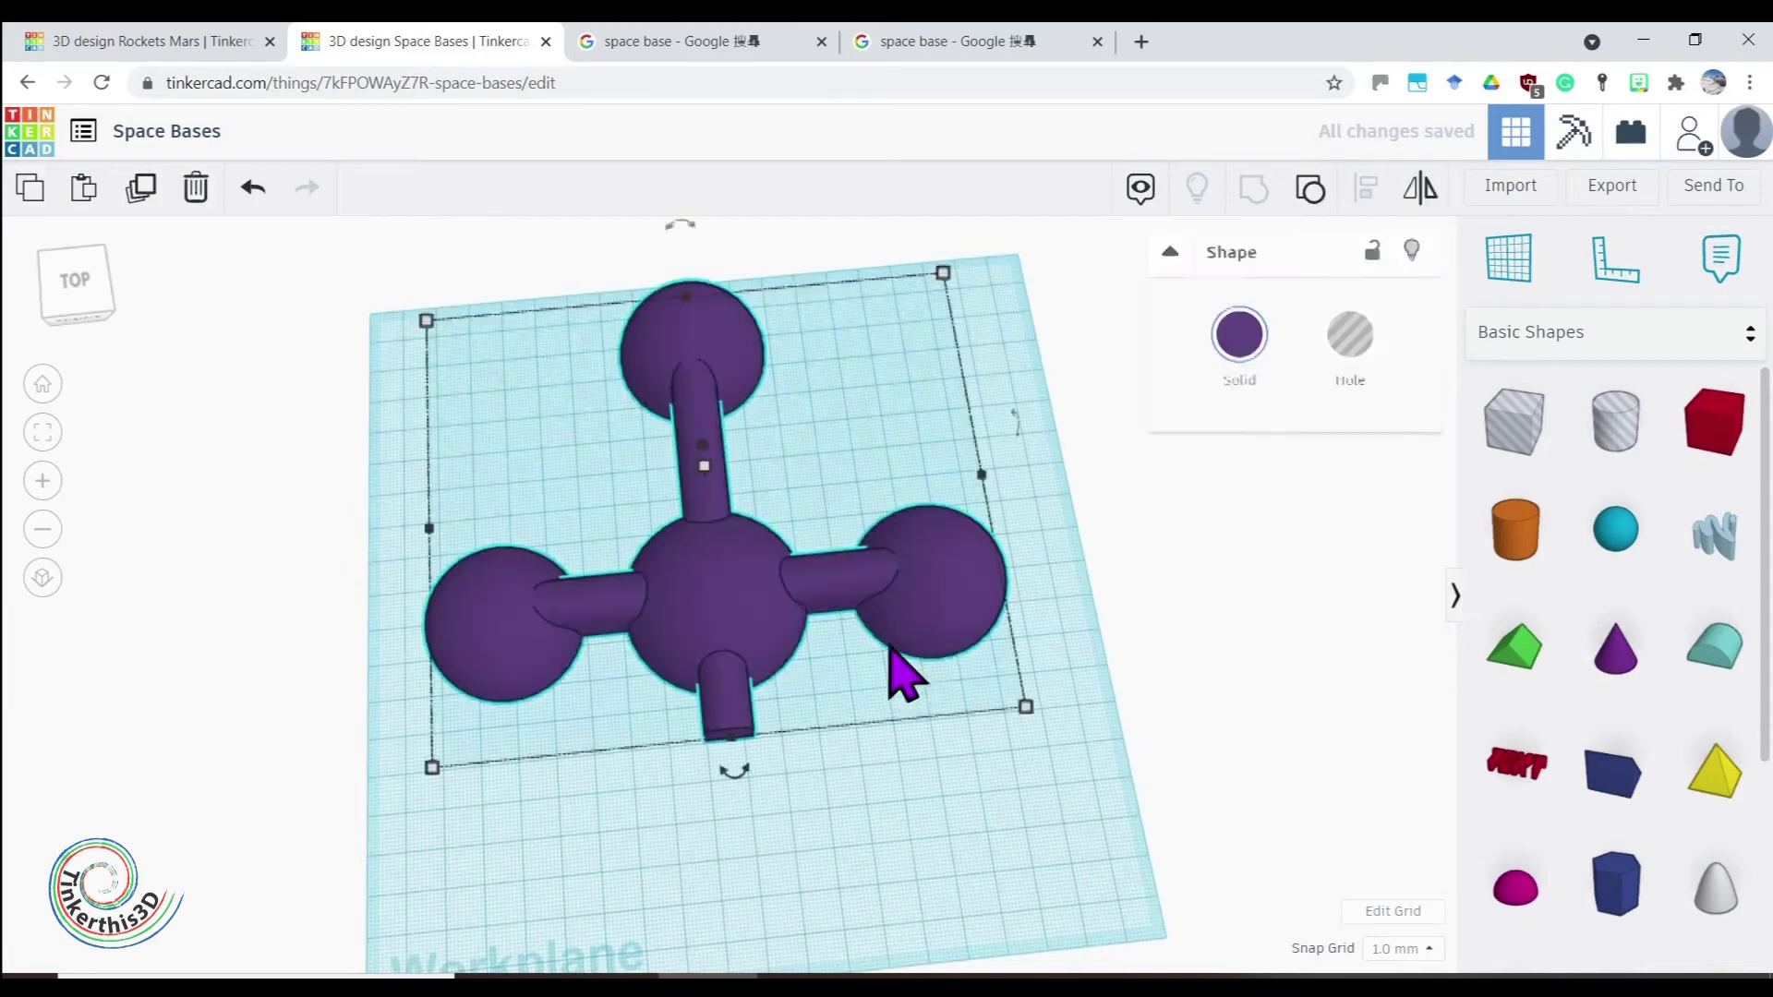
left_click_drag(1025, 708, 652, 485)
left_click(837, 690)
right_click_drag(837, 688, 808, 654)
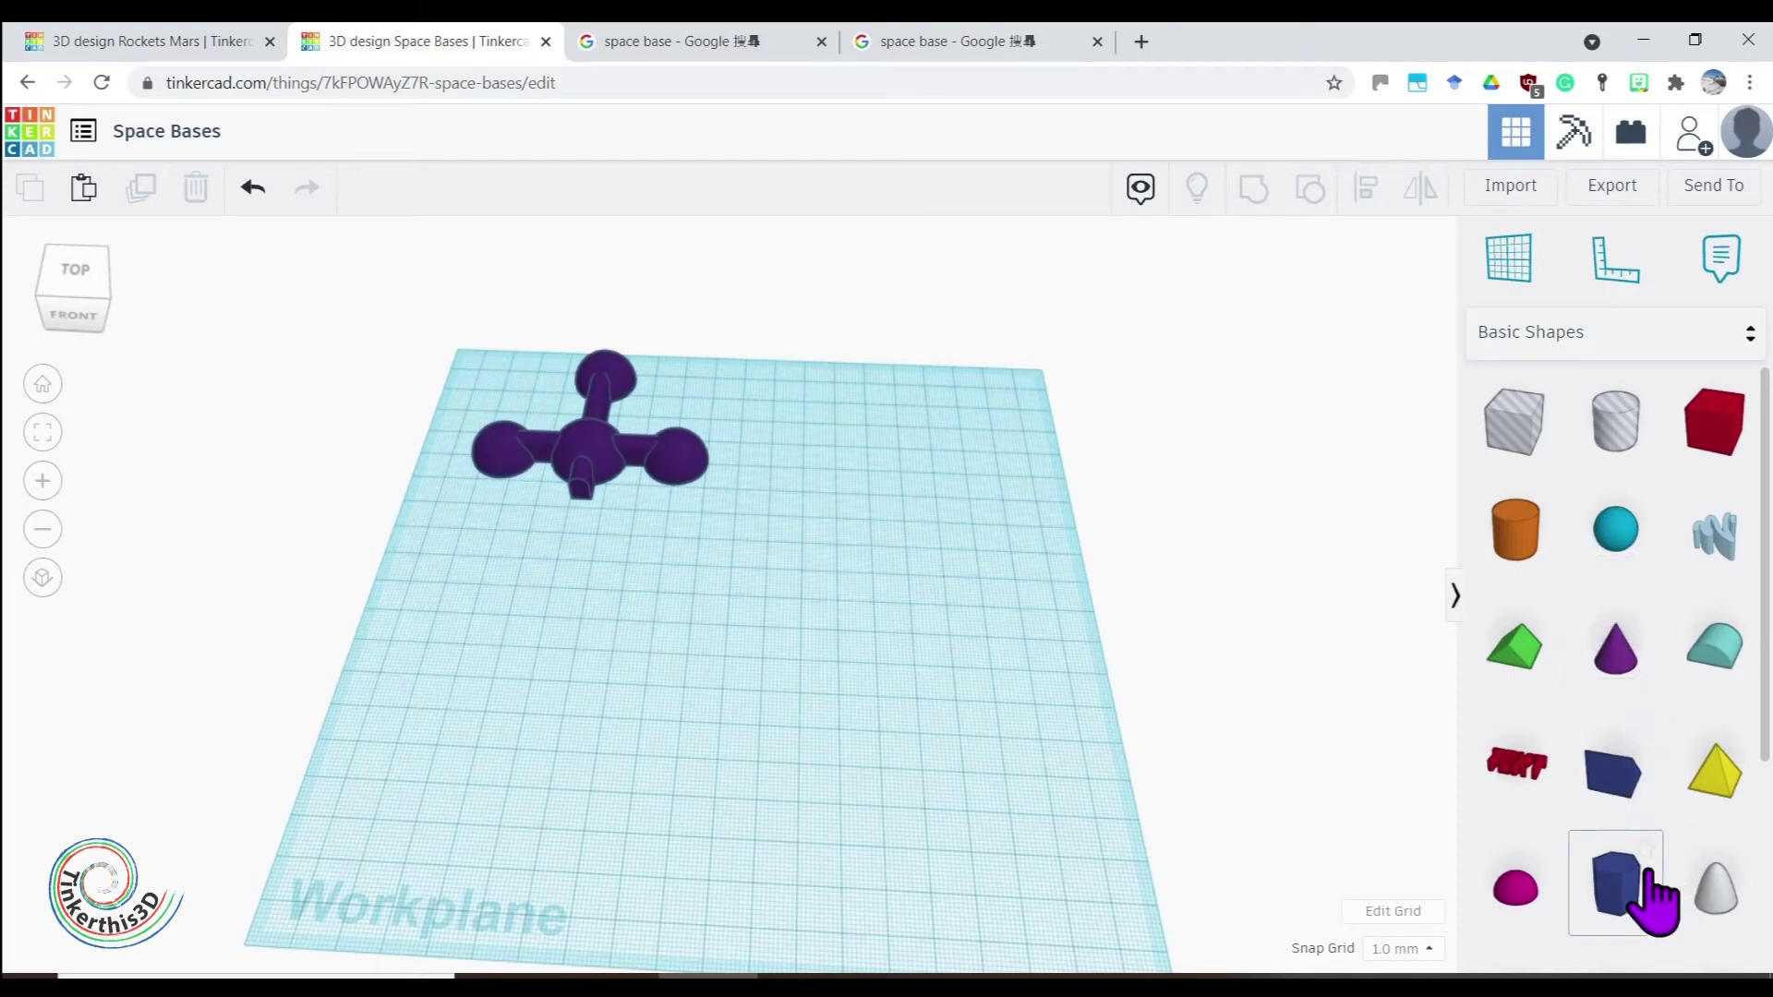
Place a cone near the middle of the workplane and a polygon in front of it, and give the polygon 8 sides
left_click_drag(1614, 702, 785, 611)
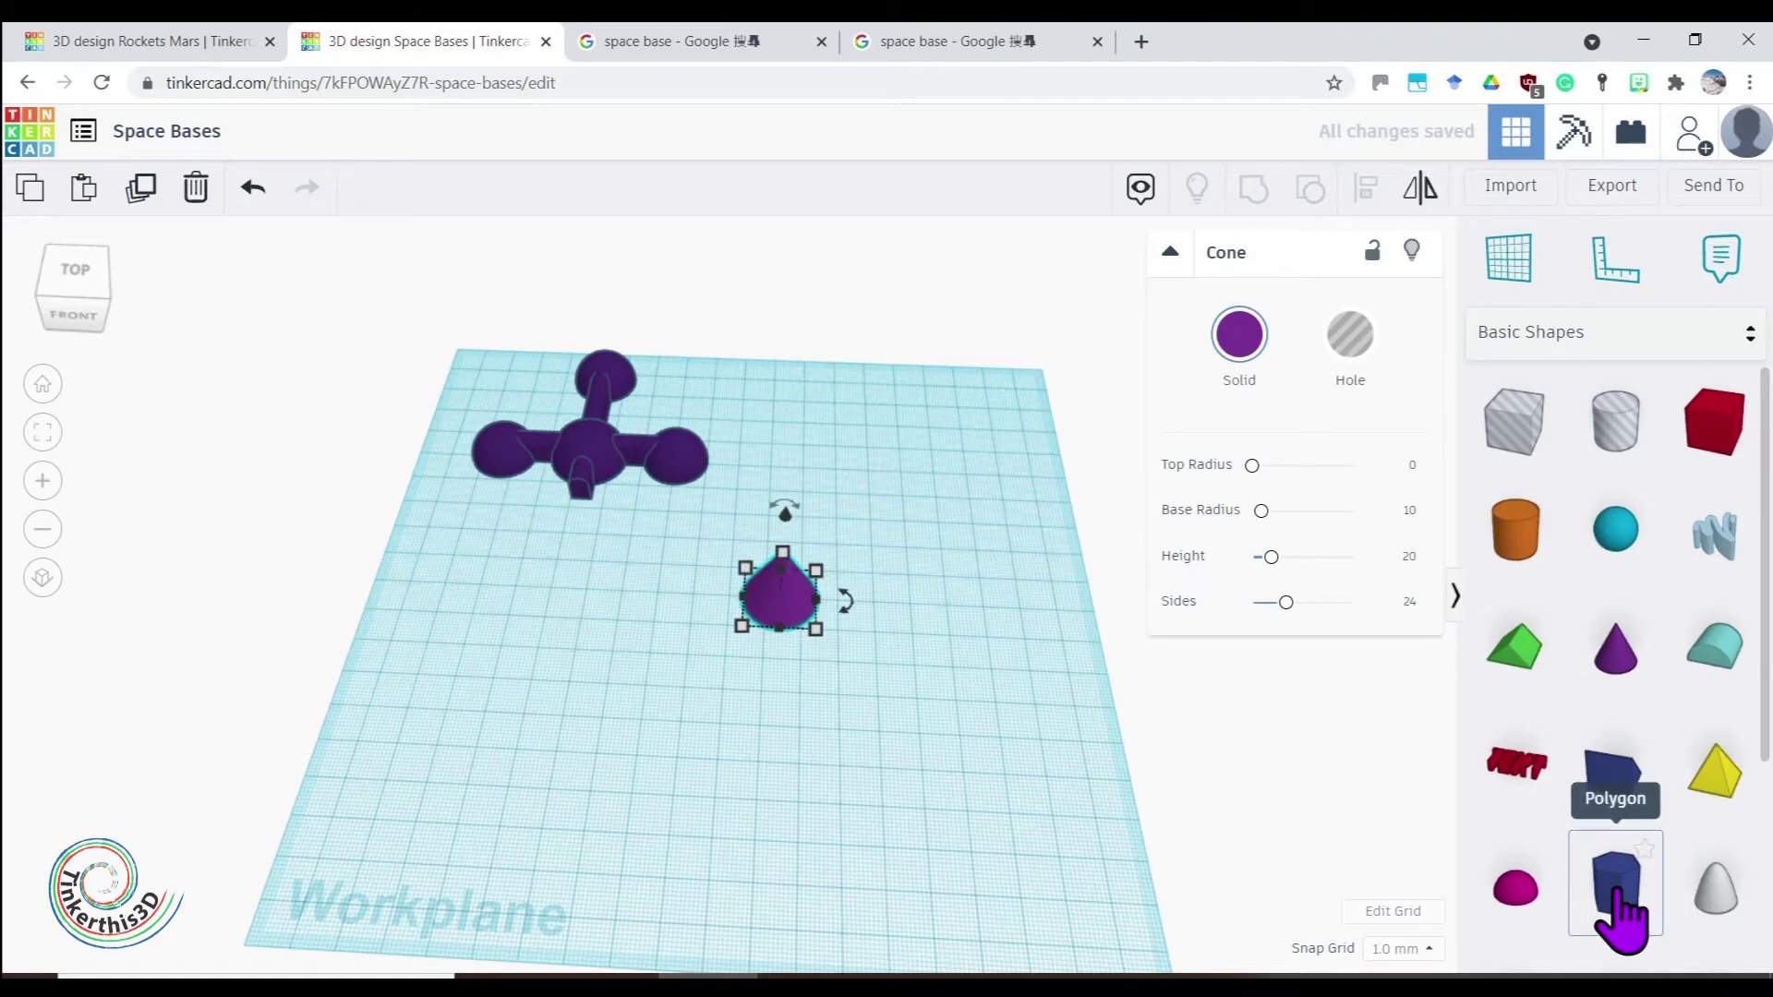
left_click_drag(1618, 888, 792, 723)
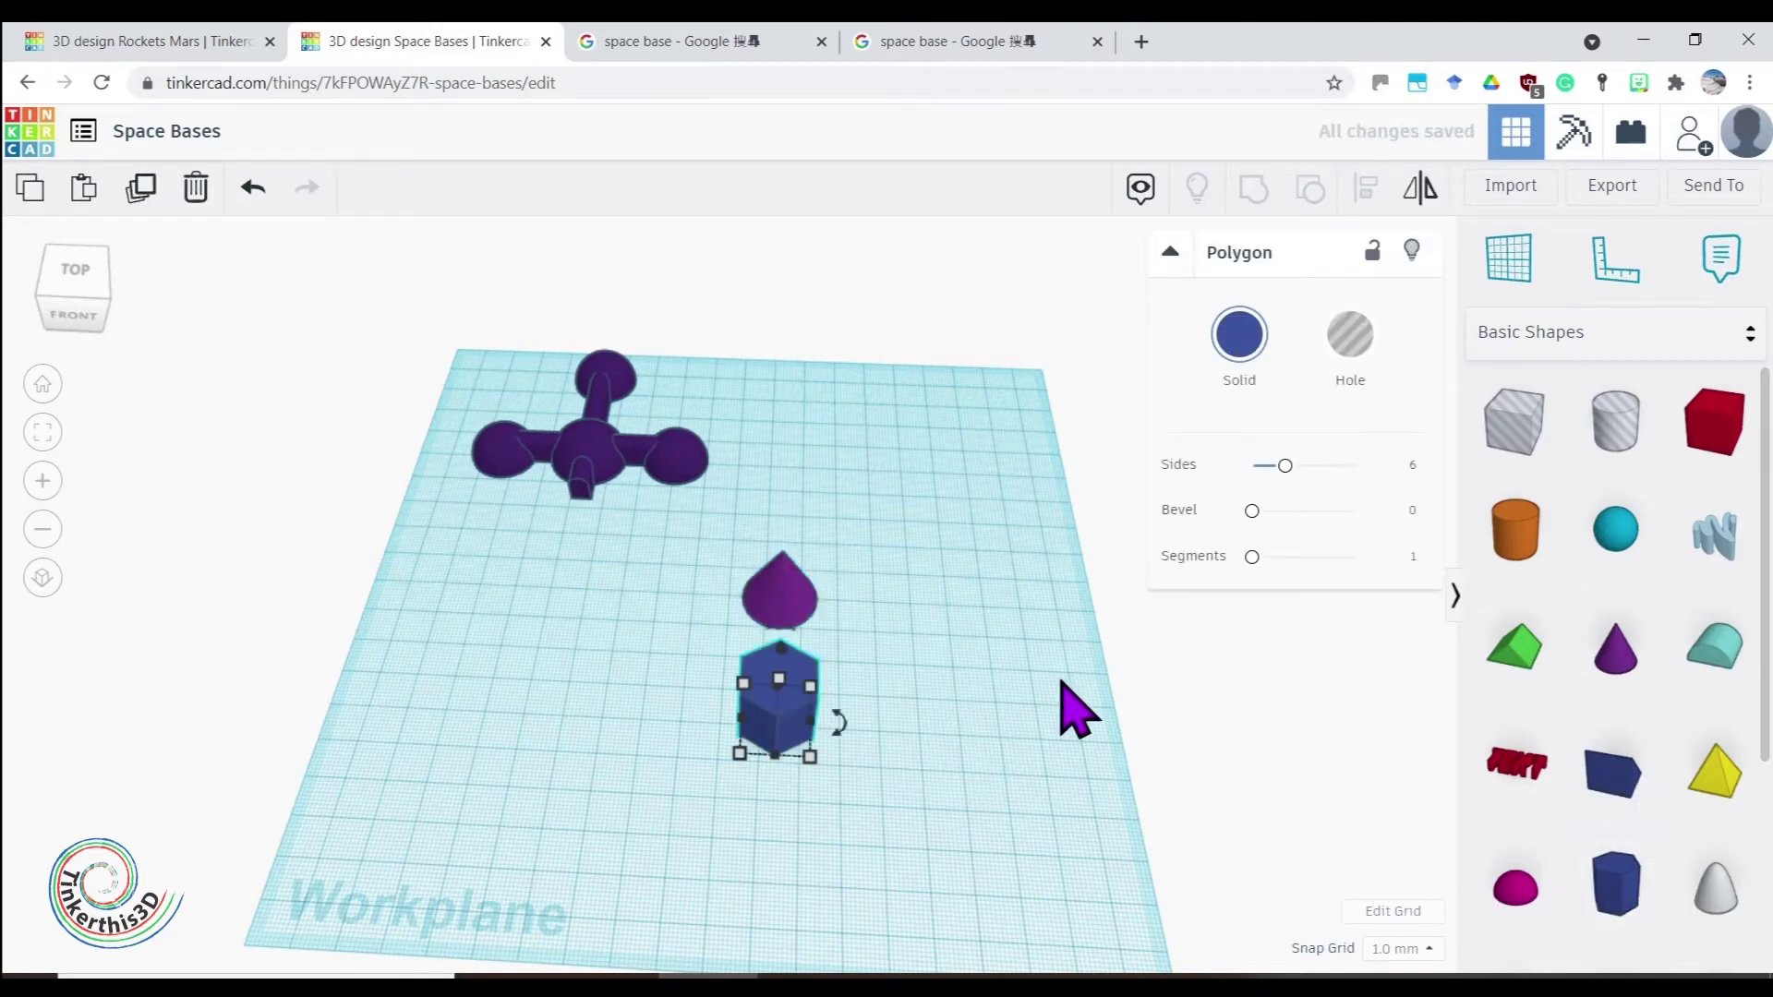
left_click(1415, 467)
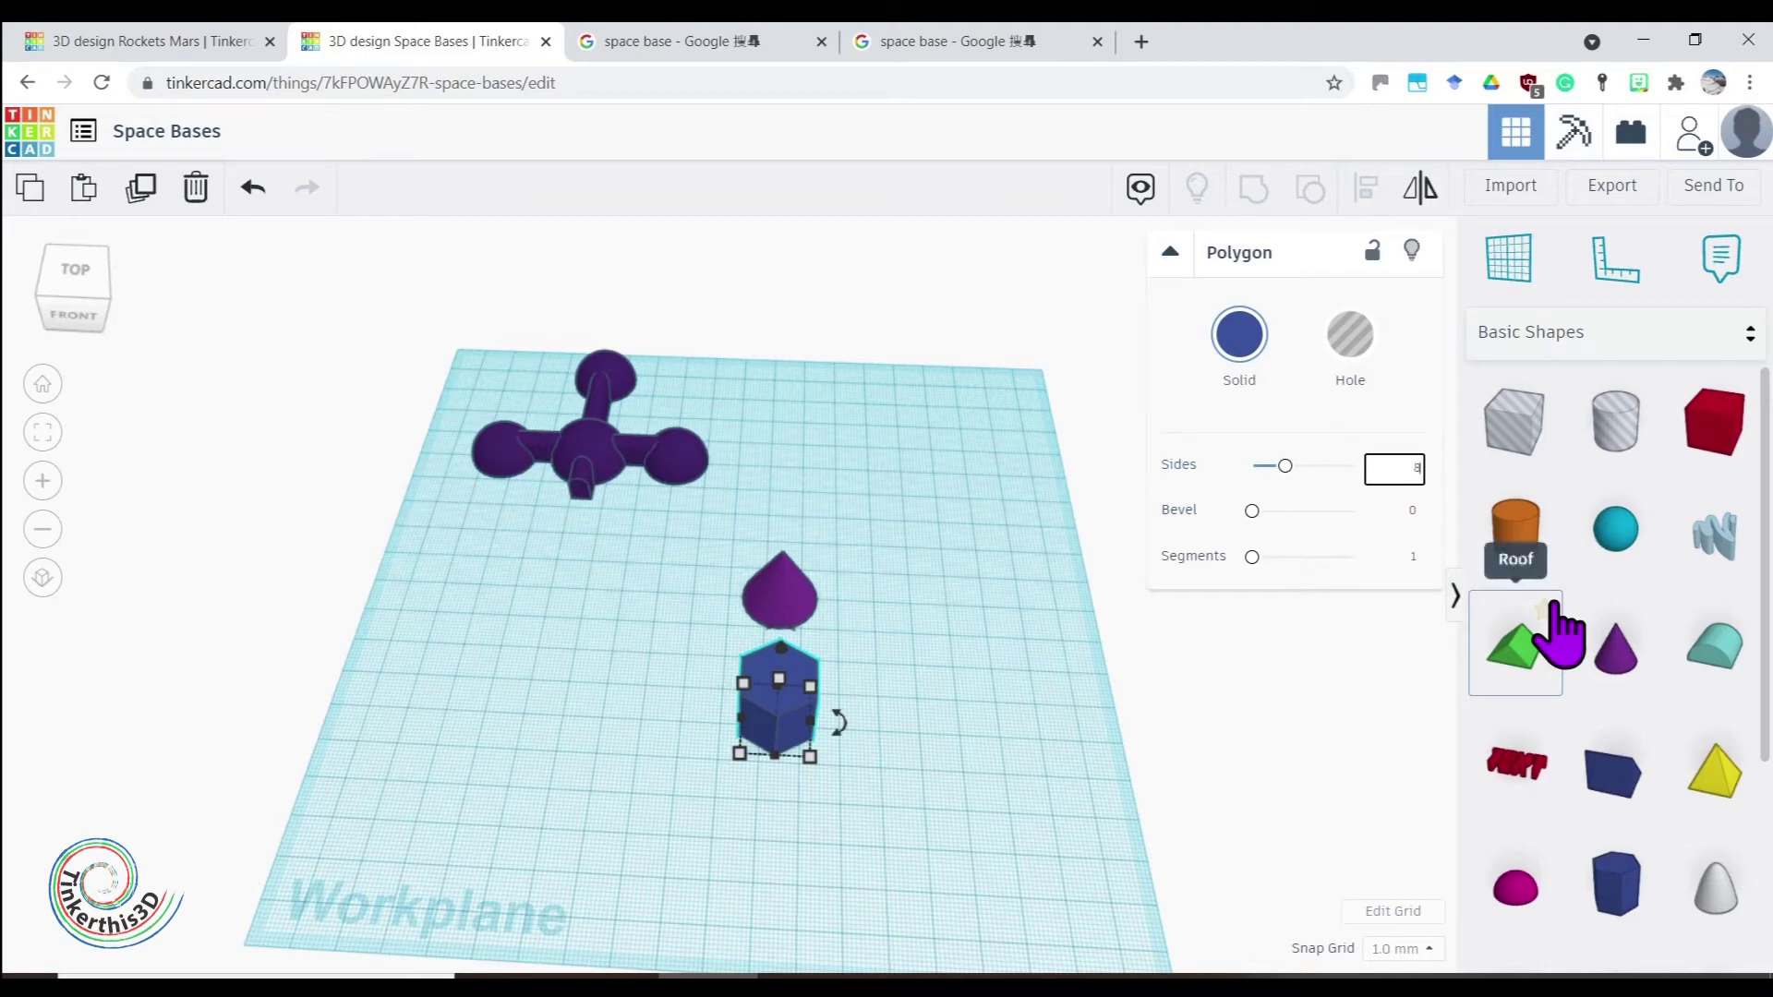
left_click(1019, 779)
left_click(796, 729)
left_click(1013, 816)
Place a white paraboloid on the workplane beside the cone
right_click_drag(1115, 788, 1120, 756)
mouse_move(1017, 703)
right_mouse_down()
mouse_move(1023, 661)
mouse_move(1022, 711)
right_mouse_up()
left_click_drag(1716, 933, 942, 617)
right_click_drag(1069, 791, 891, 697)
right_click_drag(1002, 773, 825, 628)
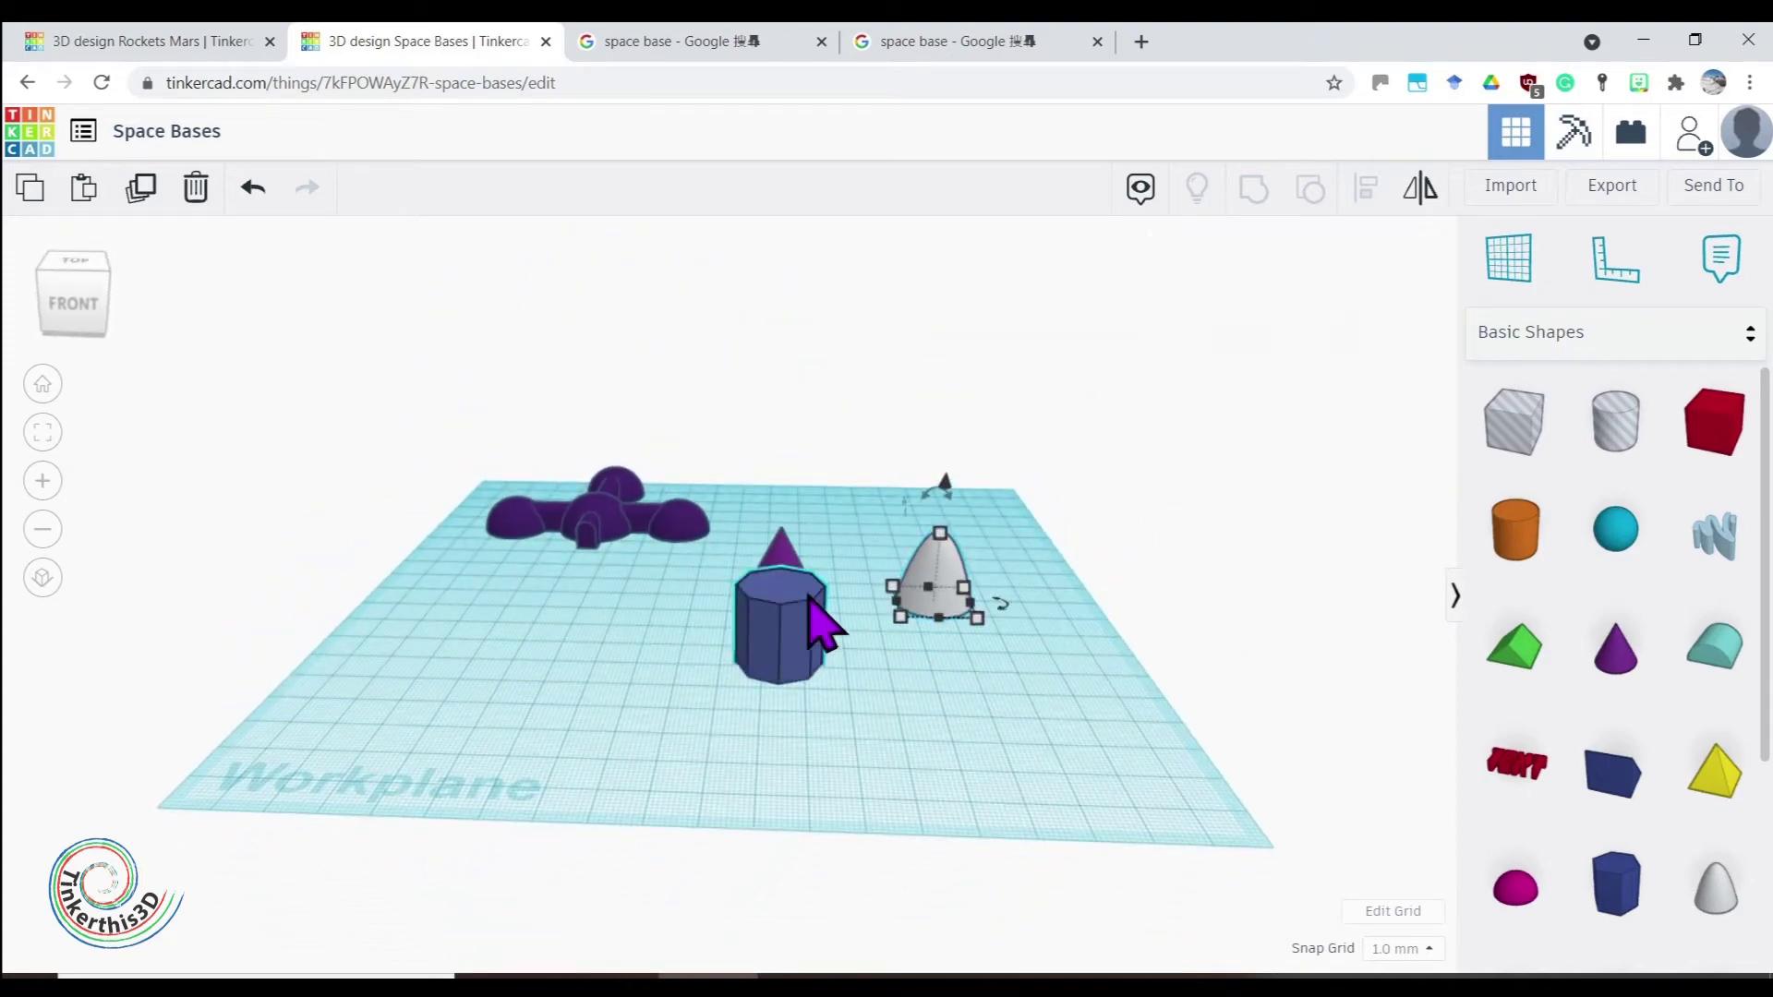
Reduce the height of the eight-sided polygon to about half
left_click(810, 597)
mouse_move(821, 685)
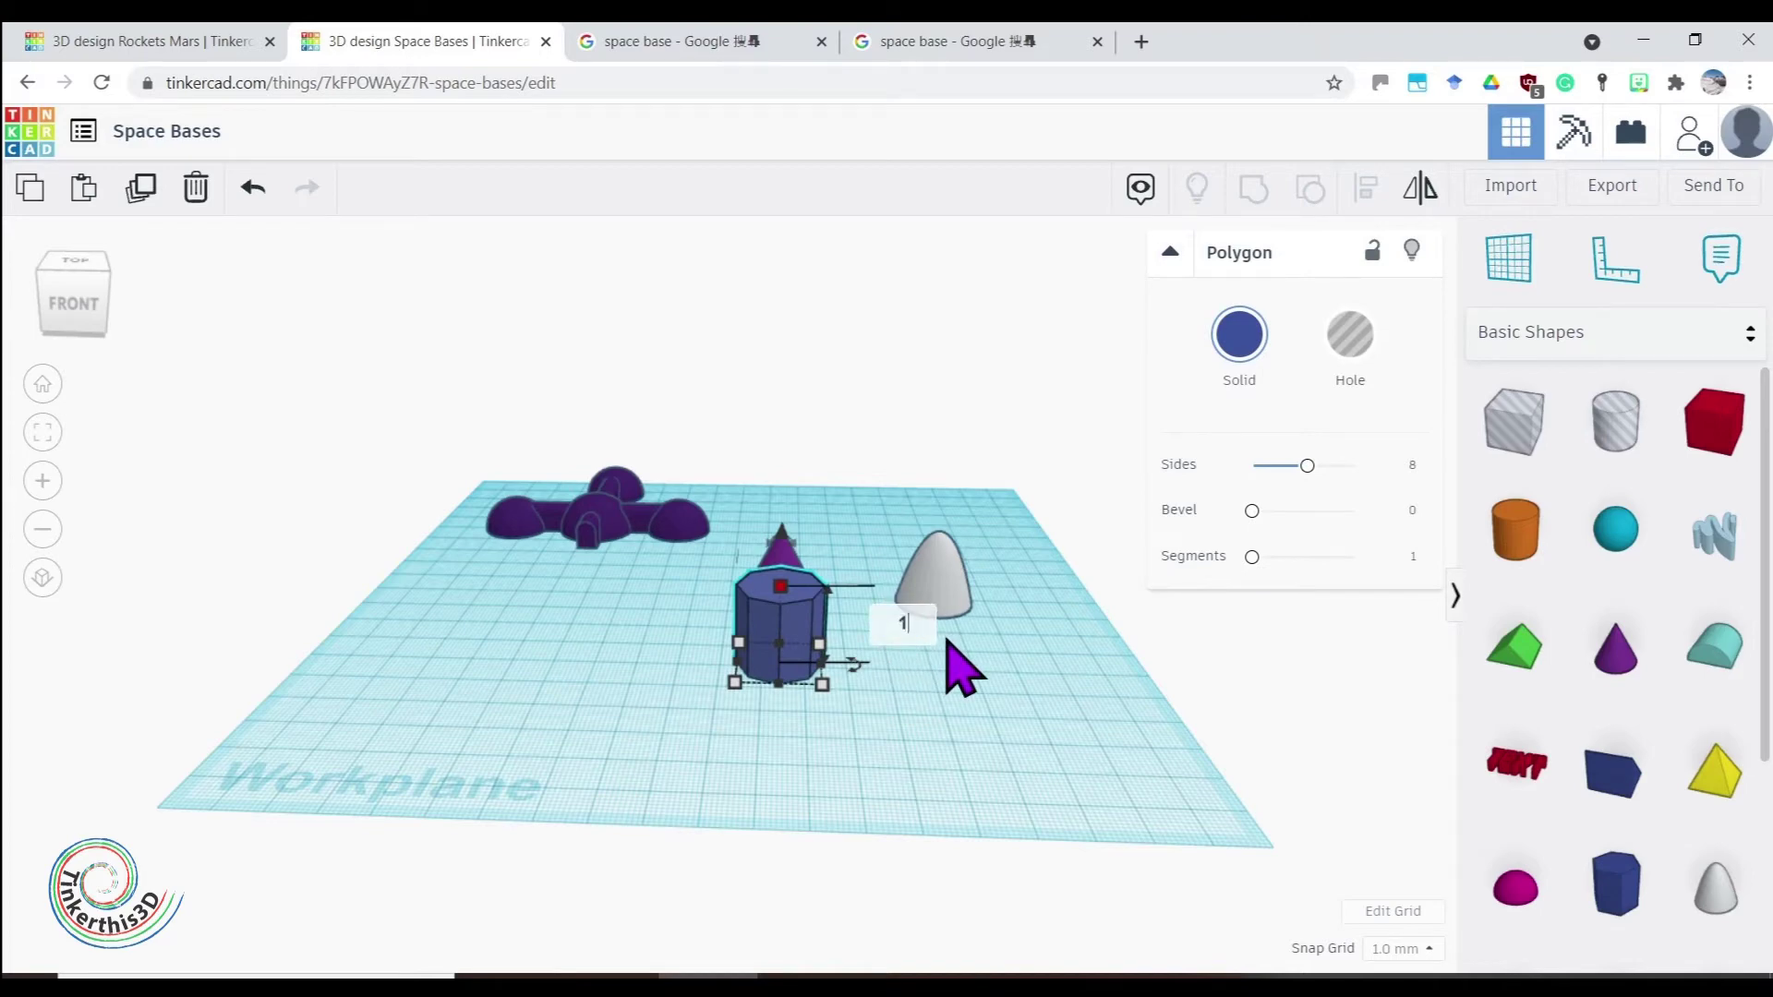
key("Return")
left_click(996, 748)
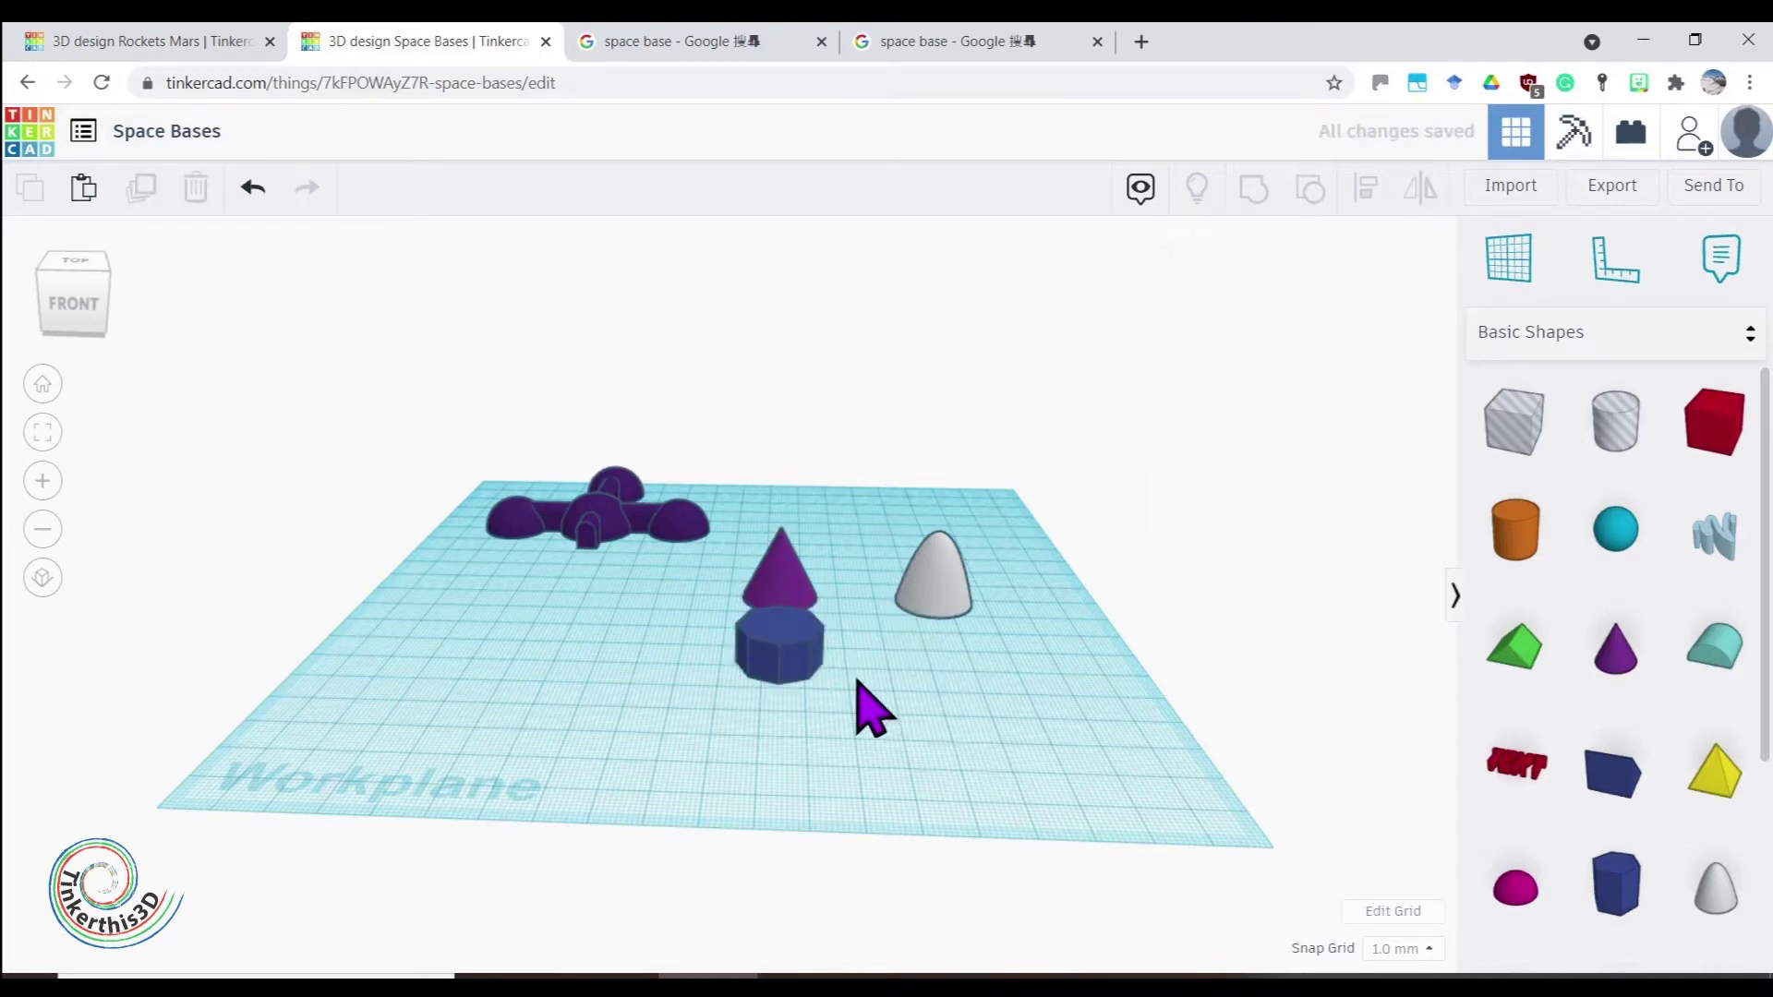
Set the cone's number of sides to 8 so it matches the polygon
left_click(794, 605)
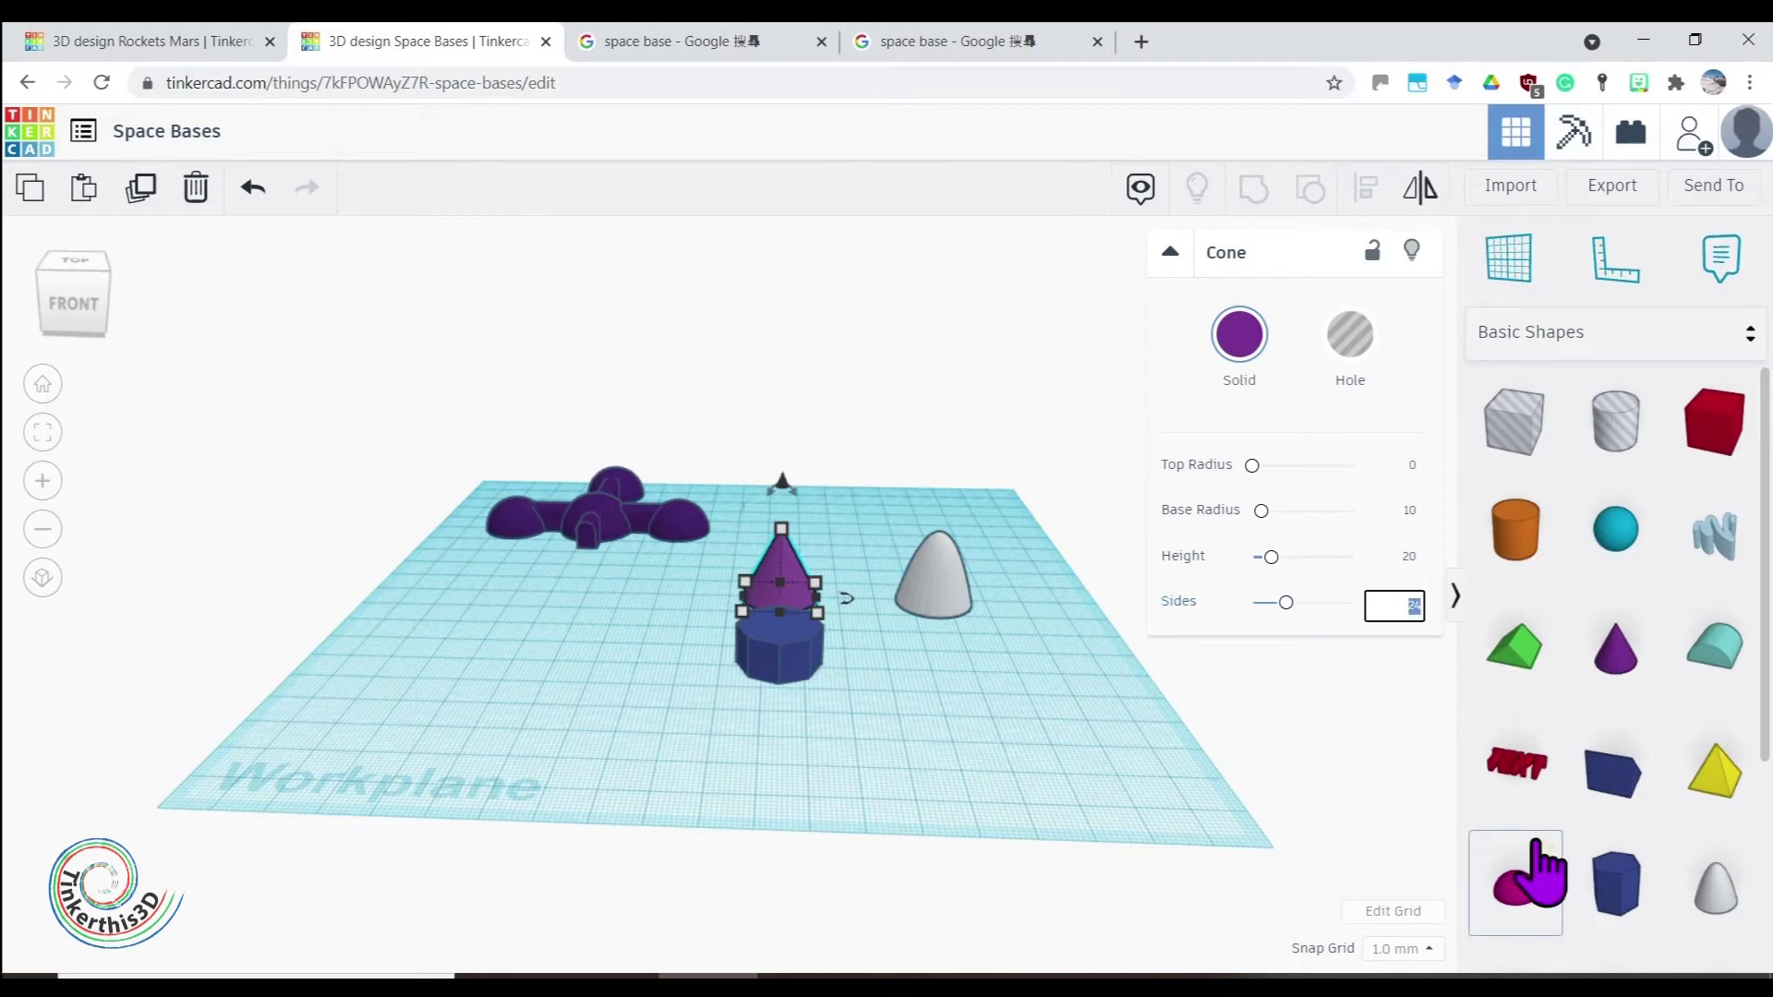
type("8")
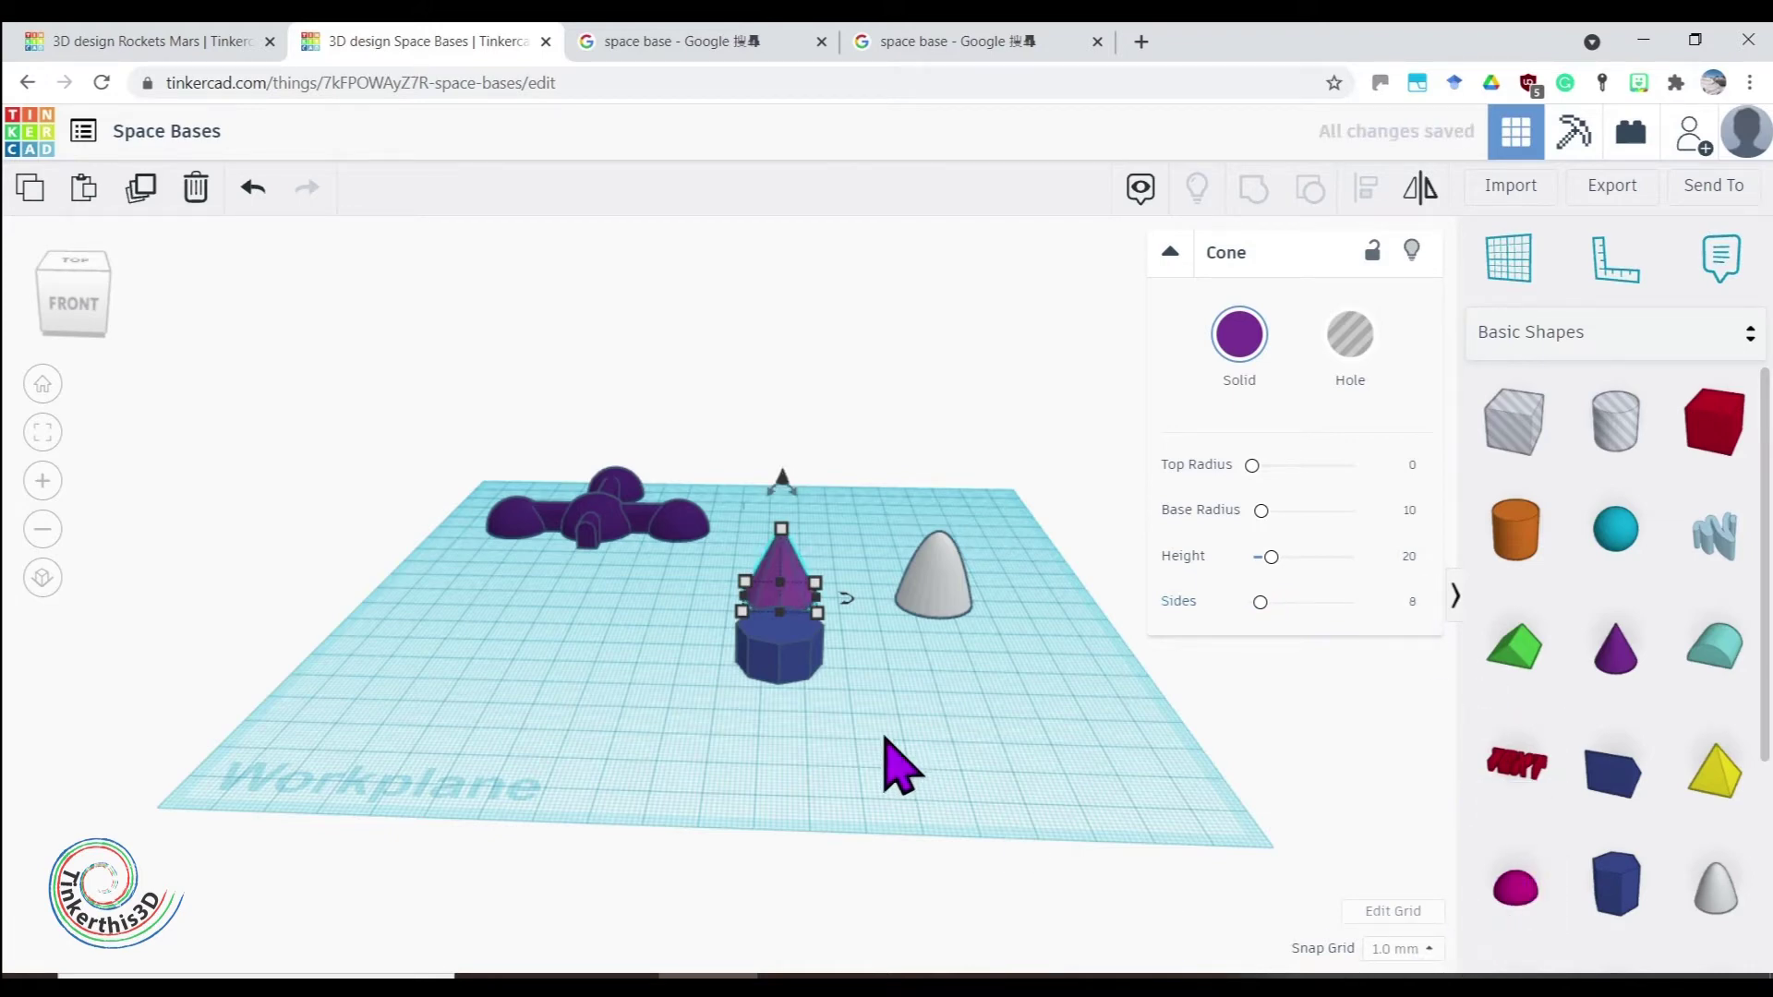
left_click(906, 717)
right_click_drag(906, 717, 886, 638)
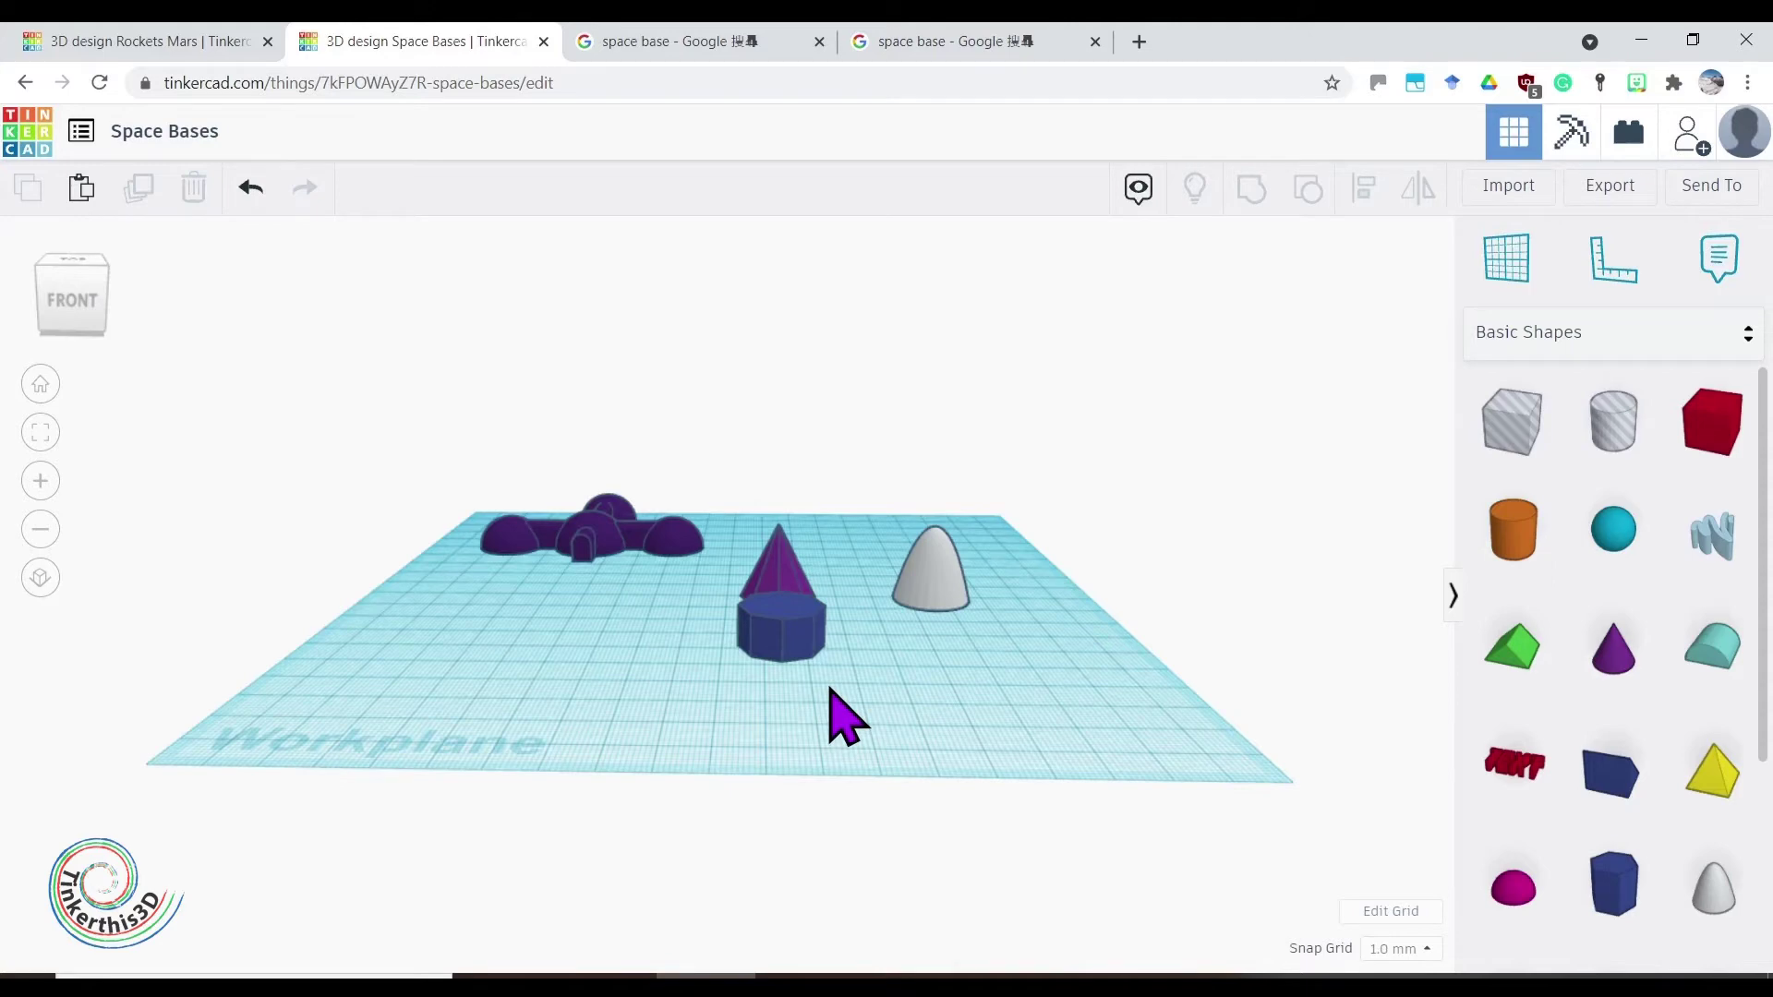
Raise the cone 10 mm above the workplane and center-align it with the eight-sided polygon
left_click(778, 570)
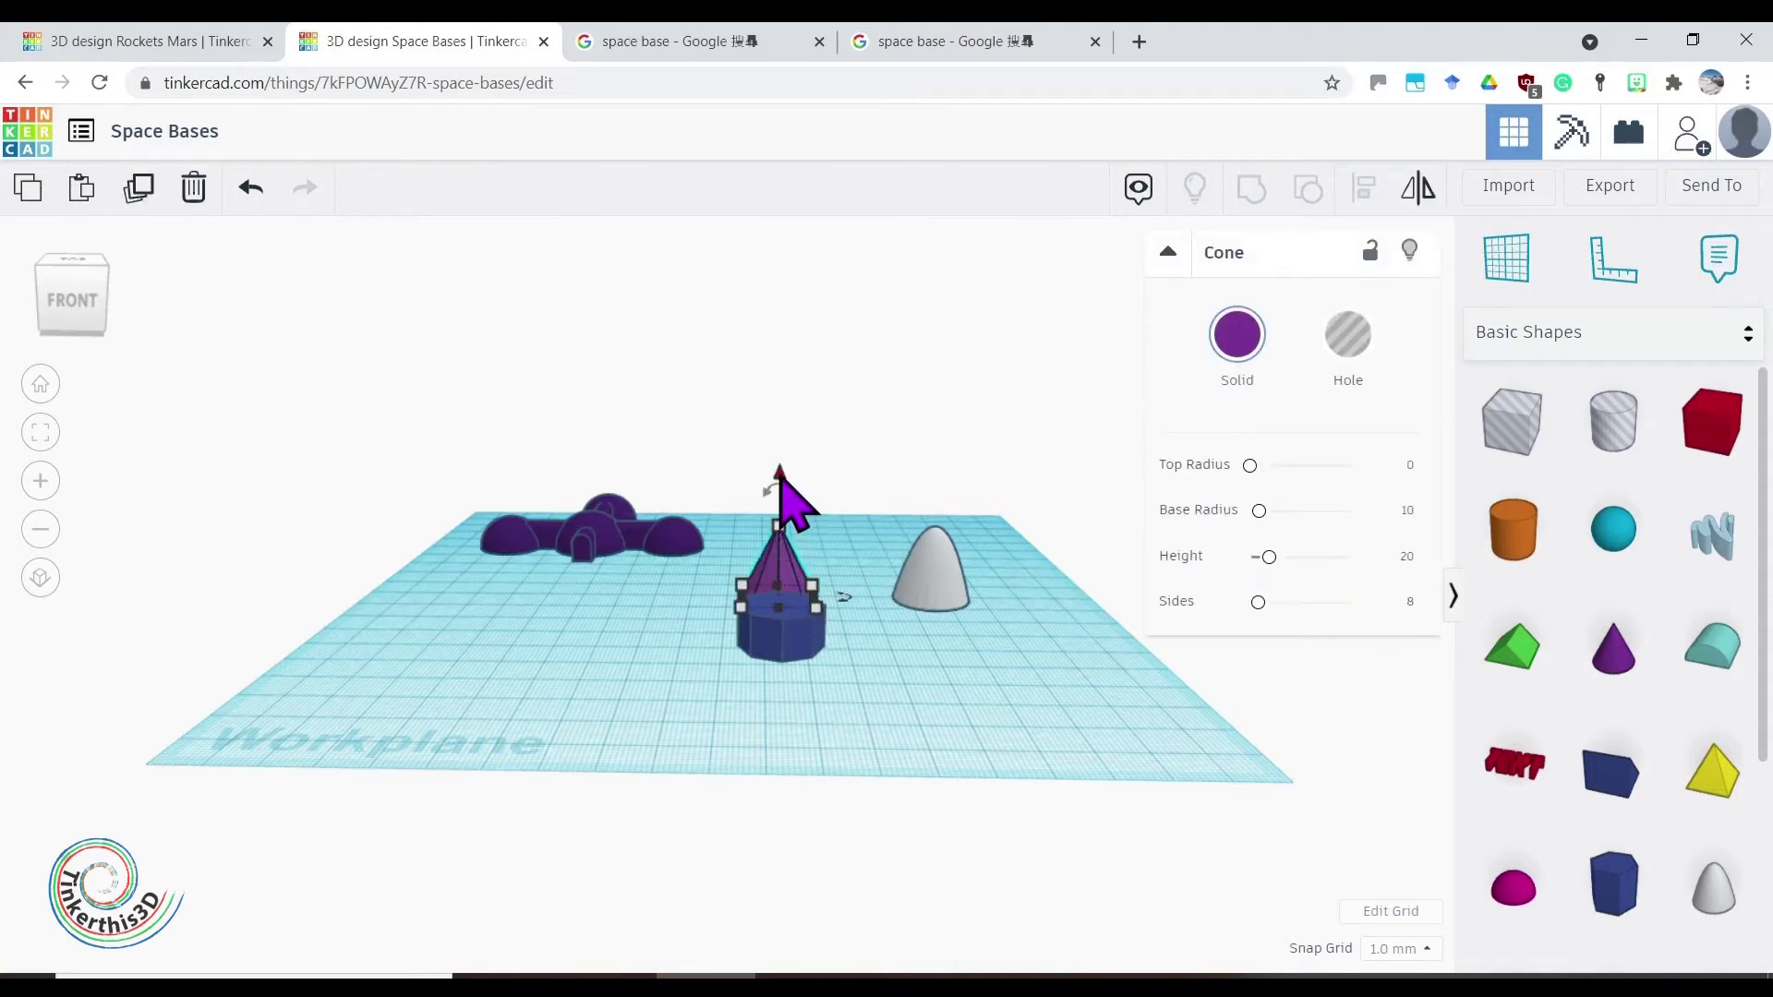
left_click_drag(782, 481, 786, 441)
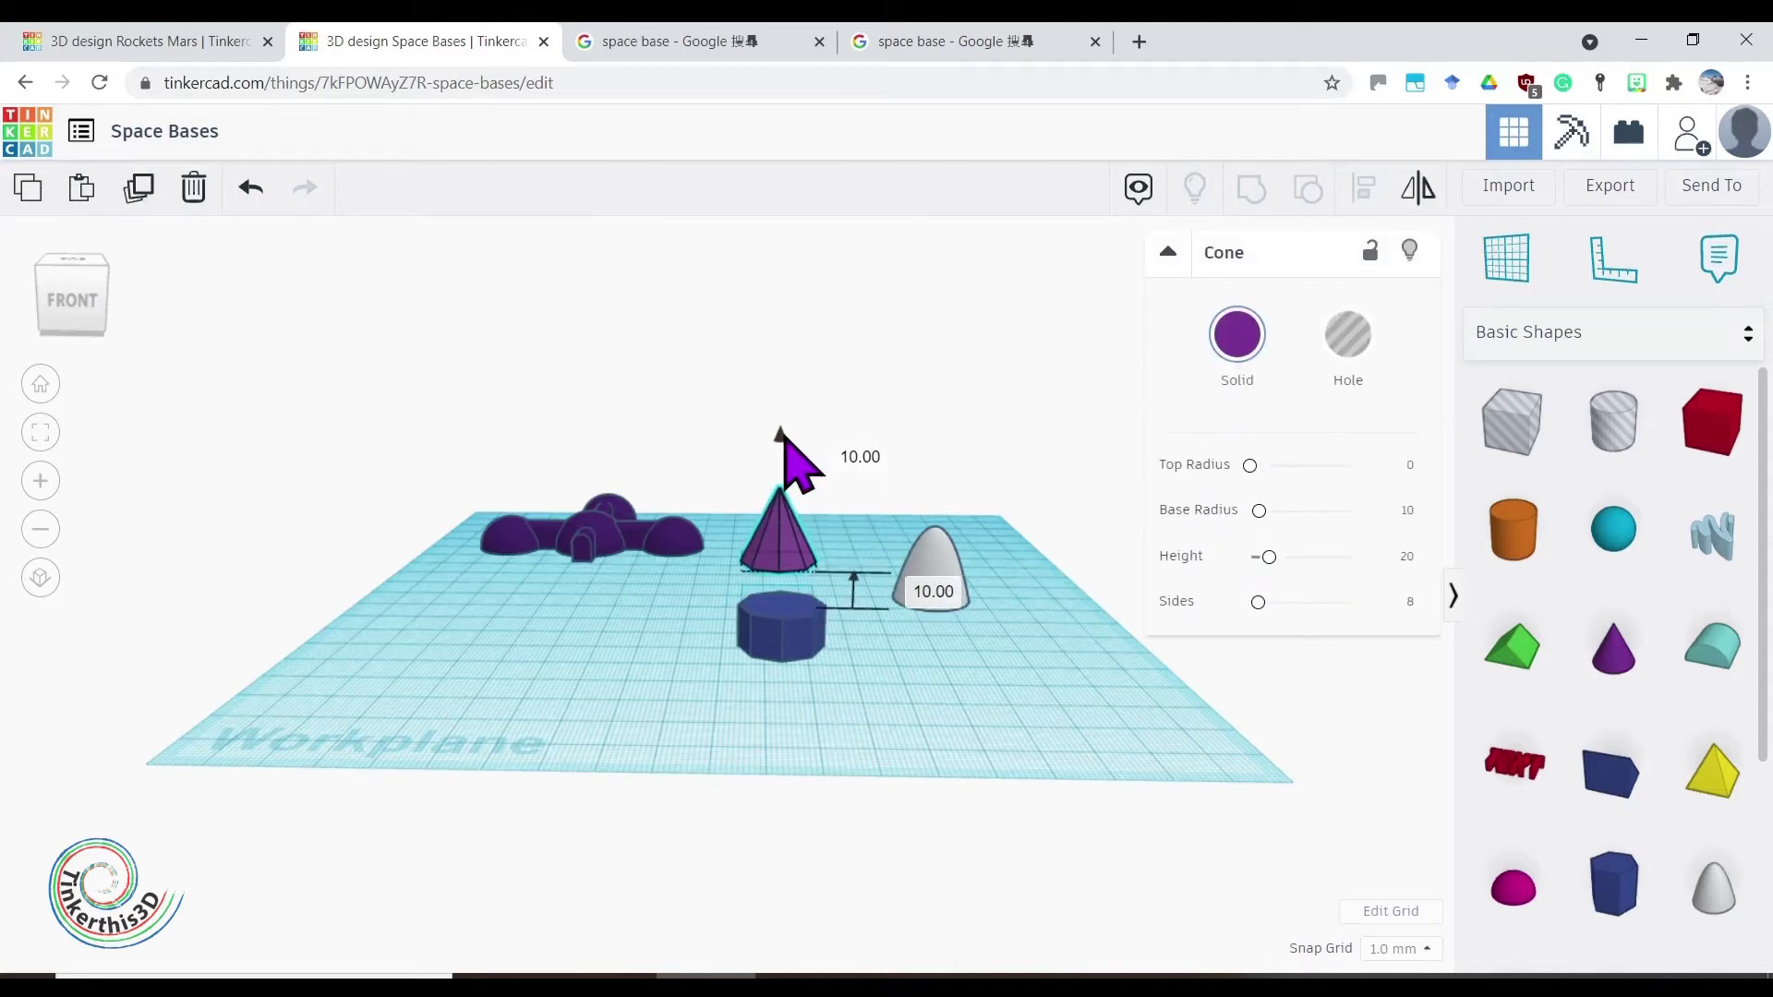
left_click(791, 661, "shift")
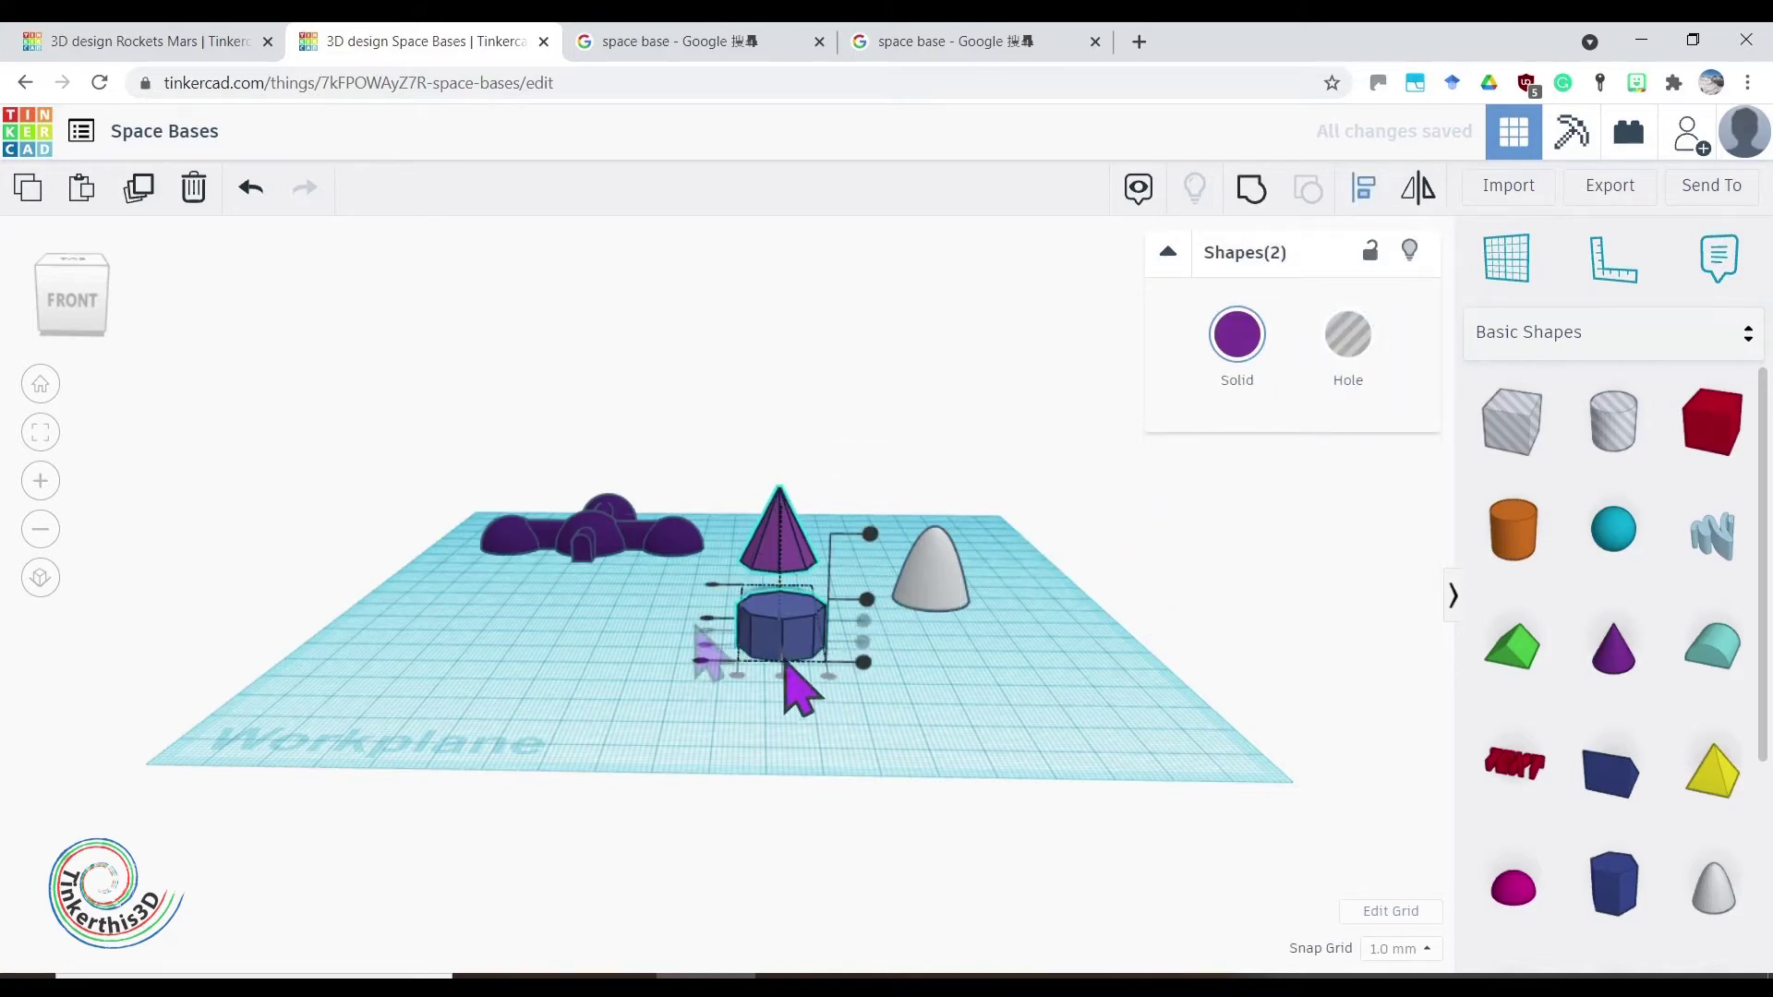
left_click(704, 617)
left_click(736, 706)
right_click_drag(800, 704, 764, 693)
Switch to the space base reference image in the browser and examine the shapes of its modules
left_click(724, 46)
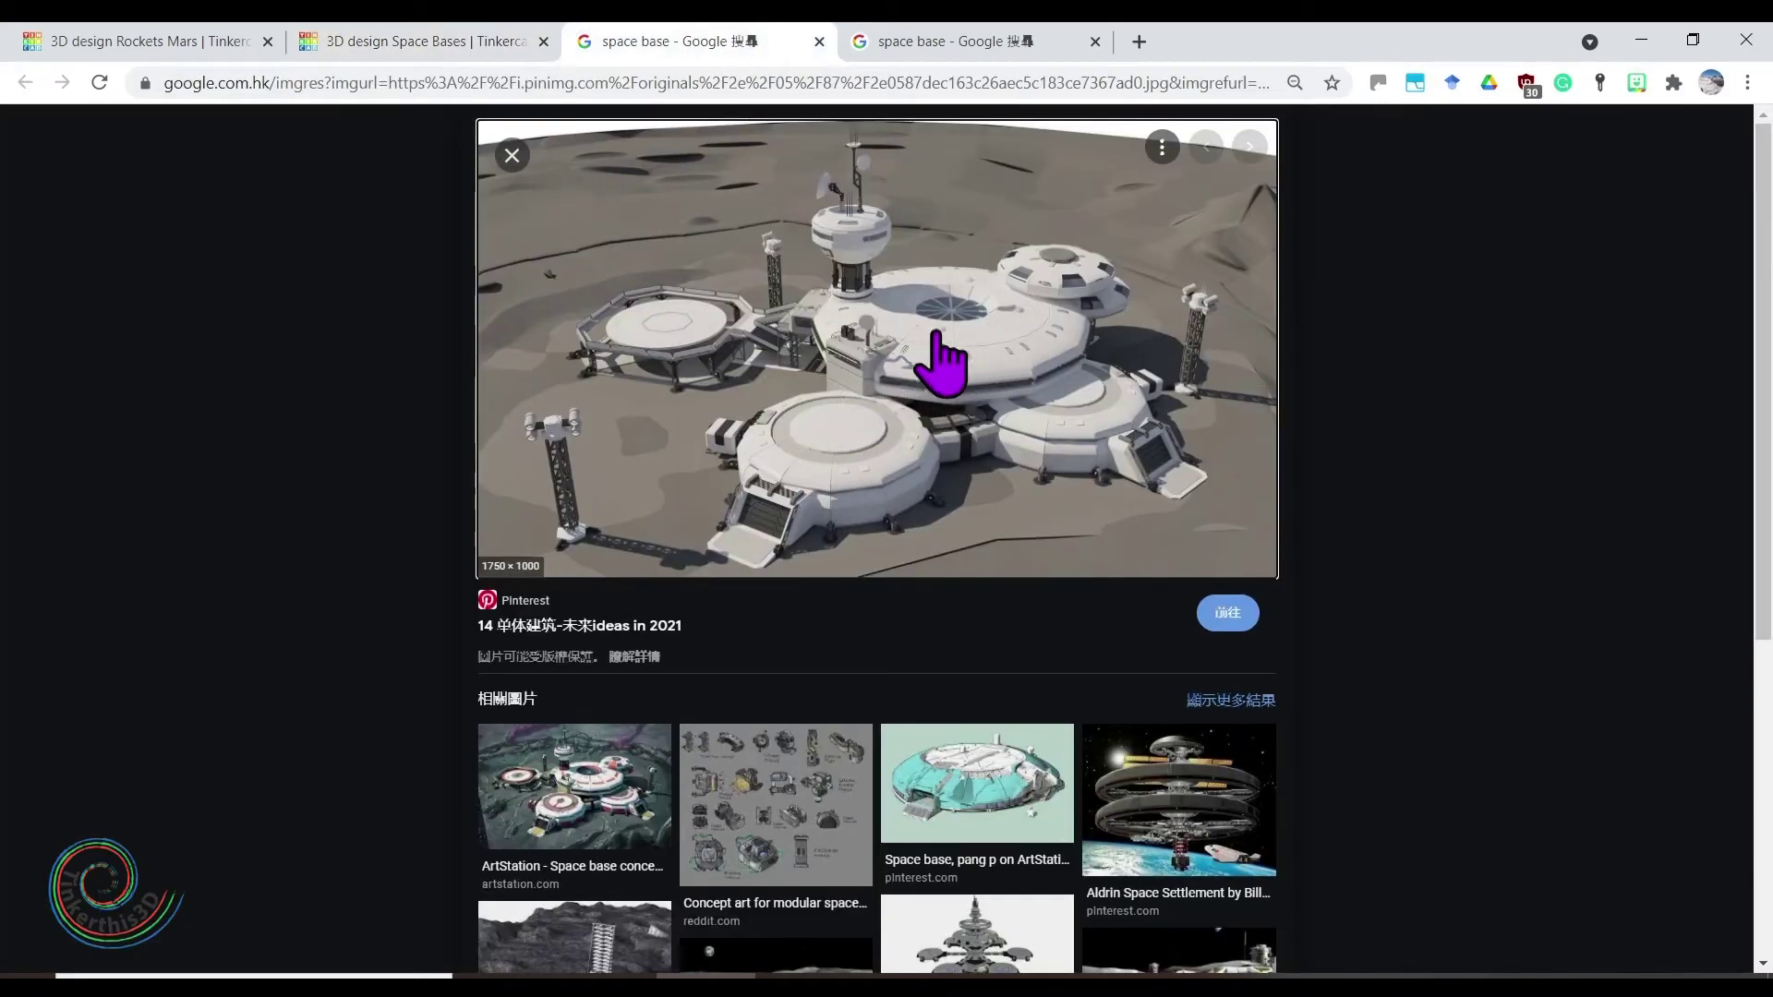
Switch back to the Tinkercad design, set the cone's top radius to 6.32 and flatten the cone to about 3 mm high
left_click(494, 42)
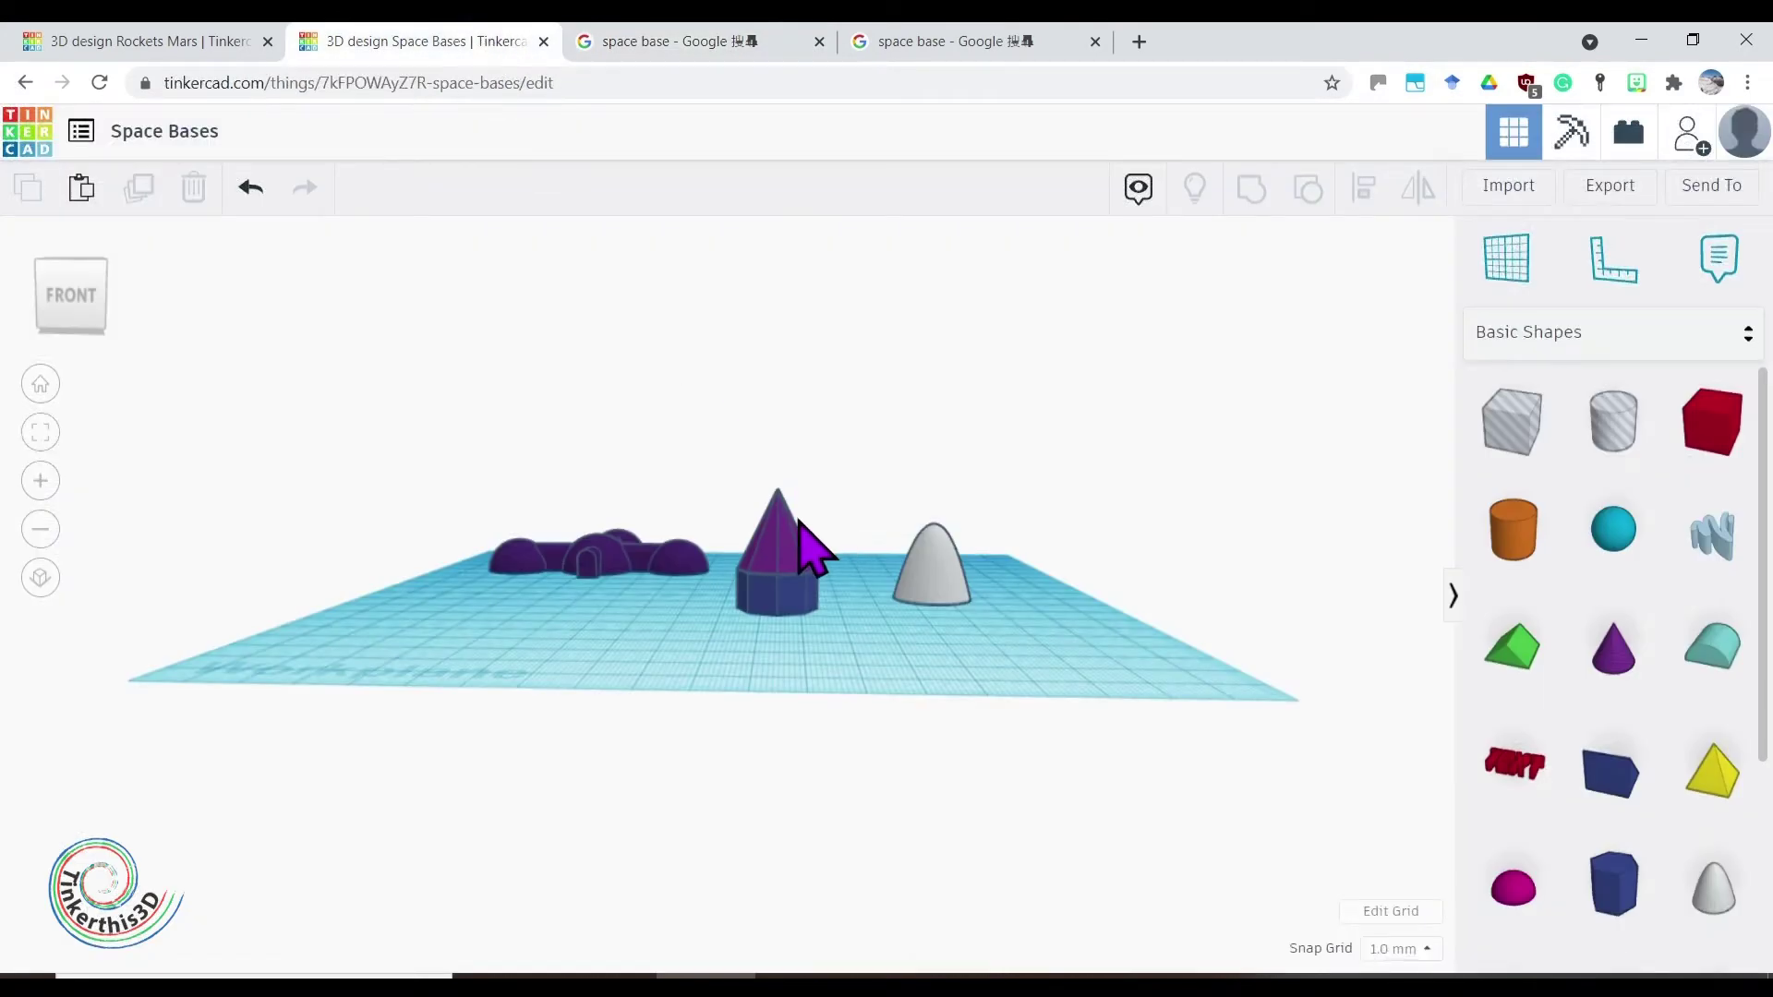
left_click(796, 552)
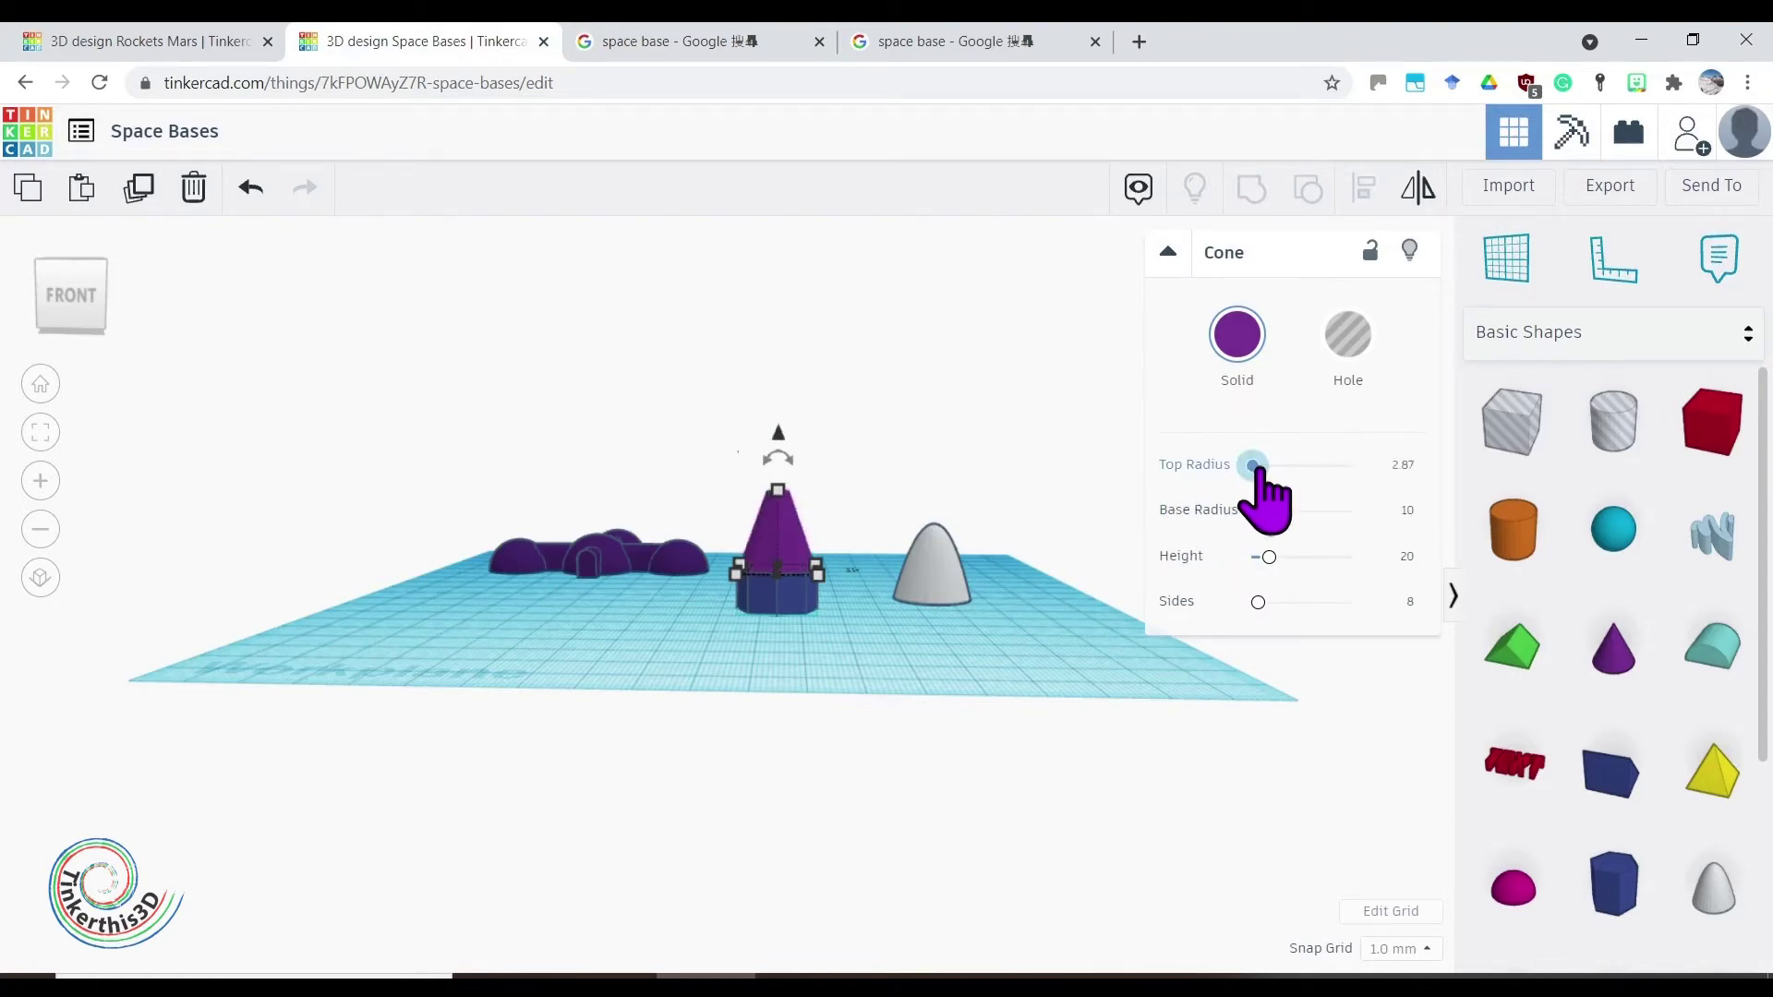
right_click_drag(1016, 573, 997, 637)
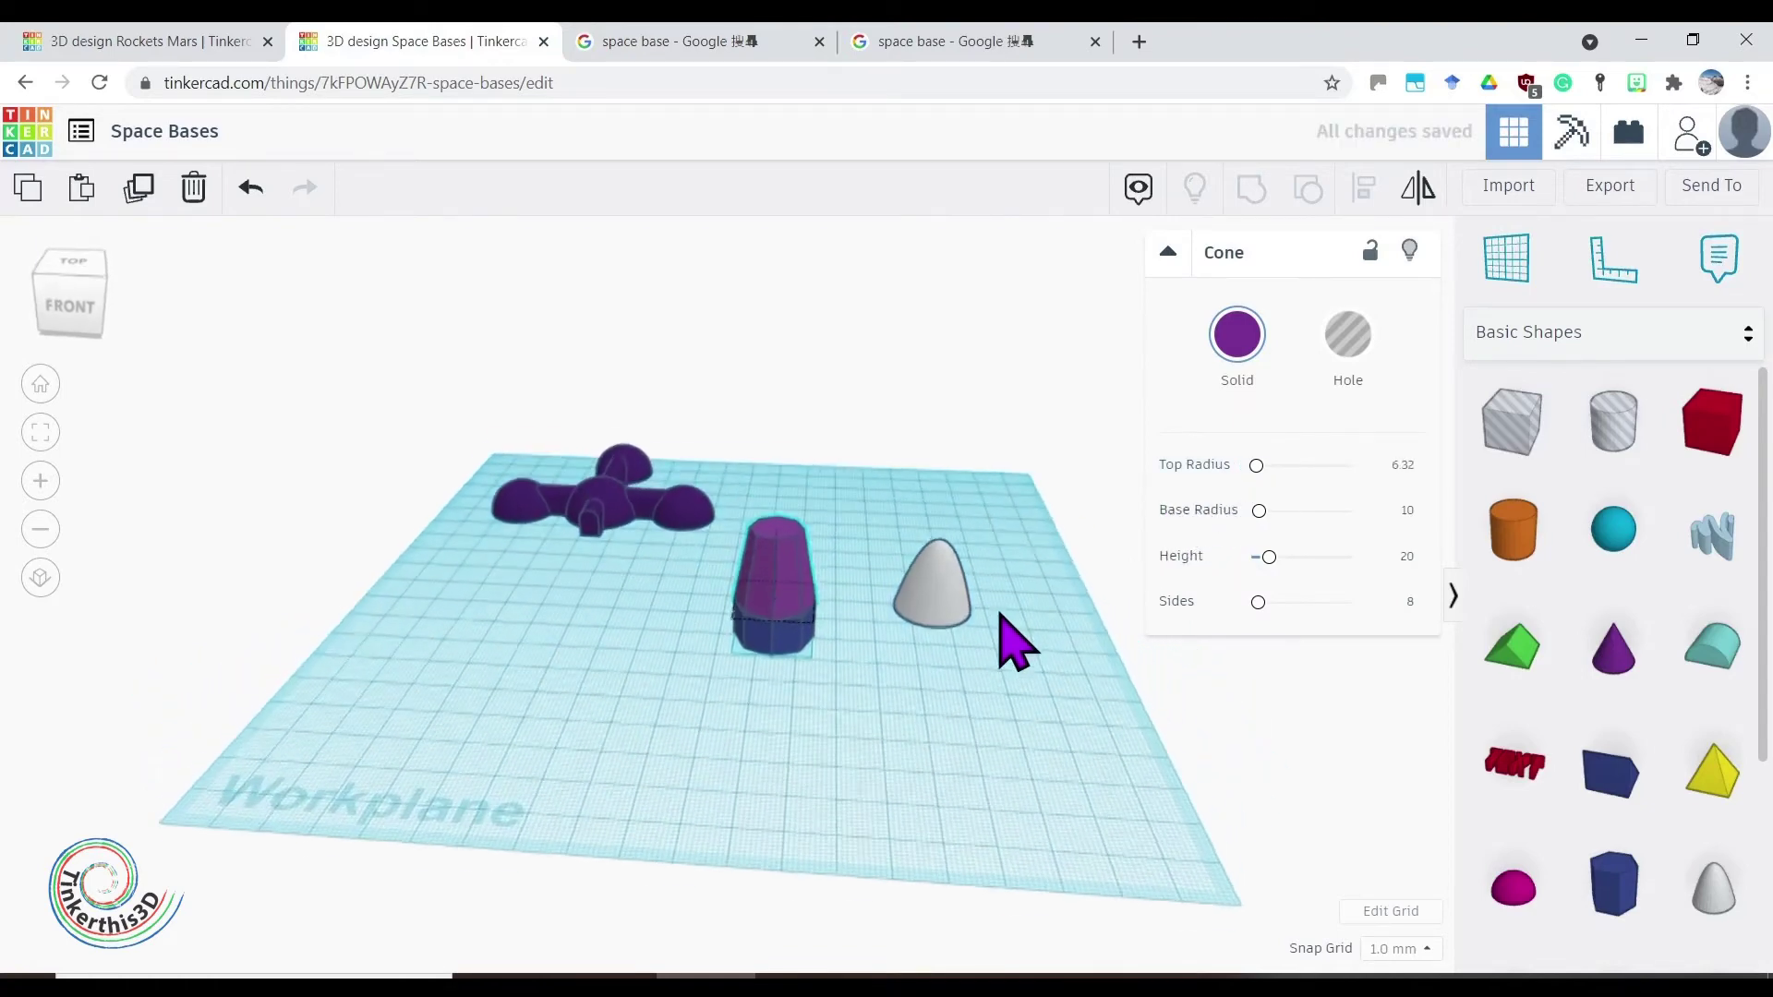
left_click_drag(782, 562, 782, 602)
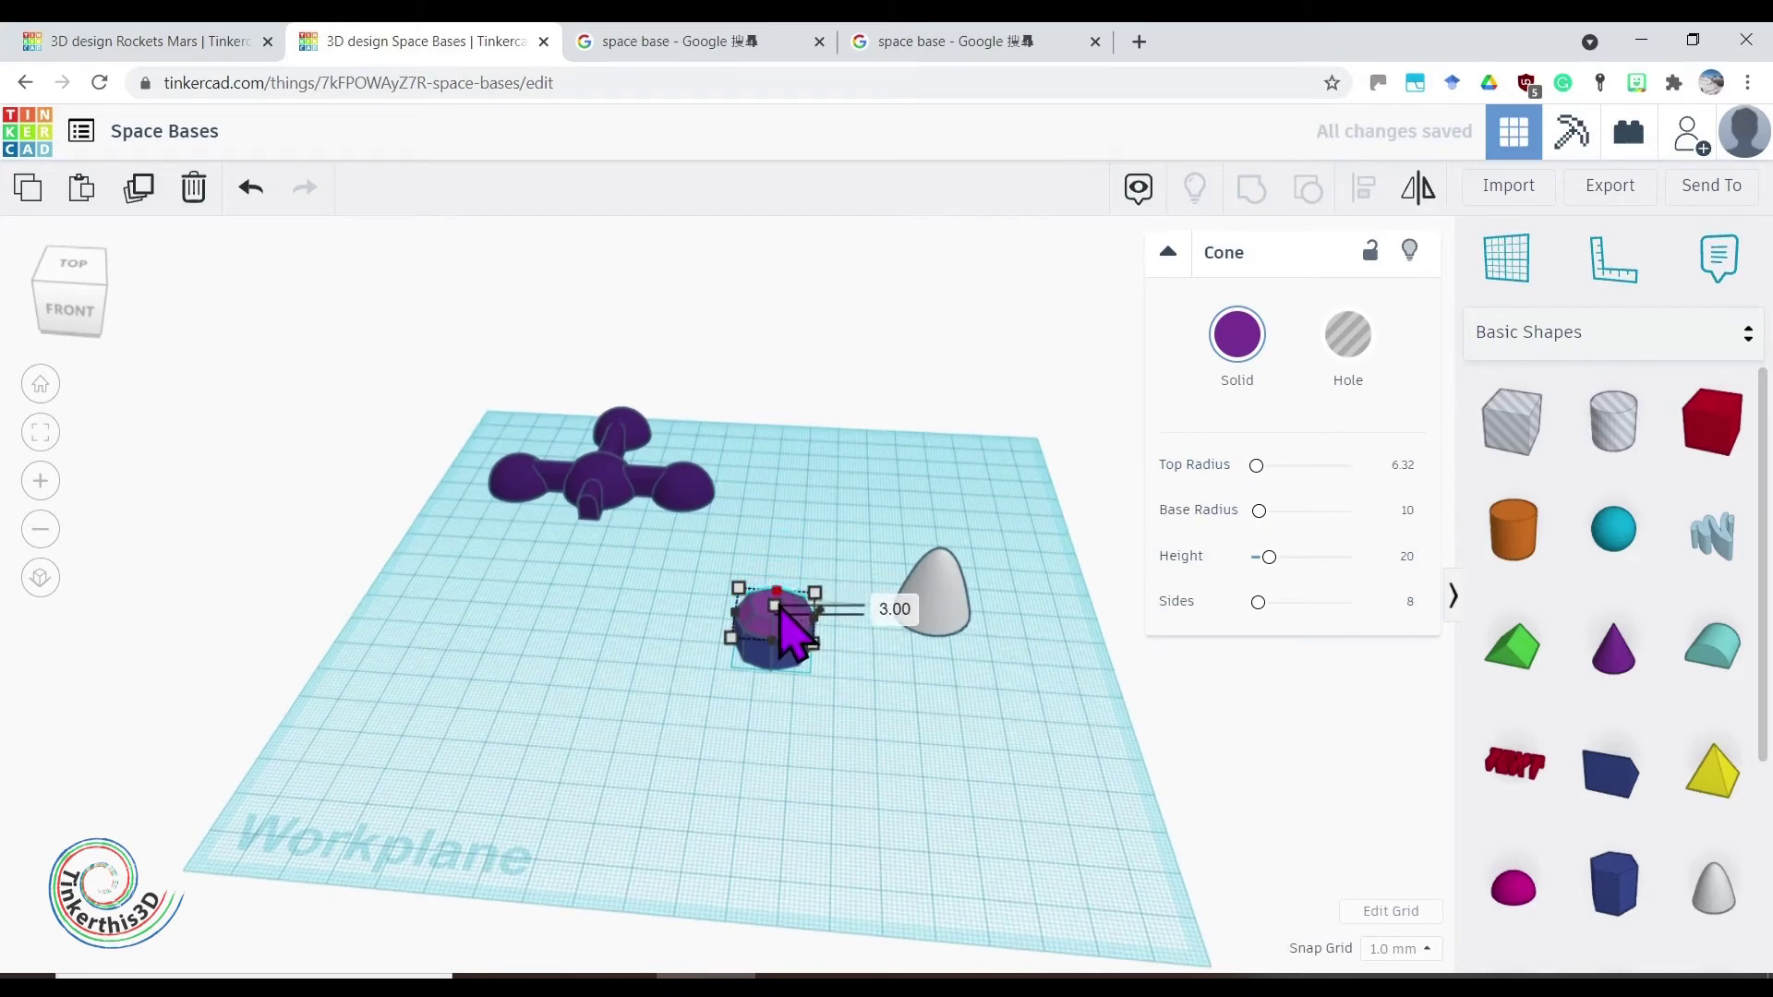
Duplicate the blue eight-sided polygon beneath the cone and place the copy in front of the white paraboloid
left_click(791, 734)
right_click_drag(792, 732, 769, 677)
left_click(771, 674)
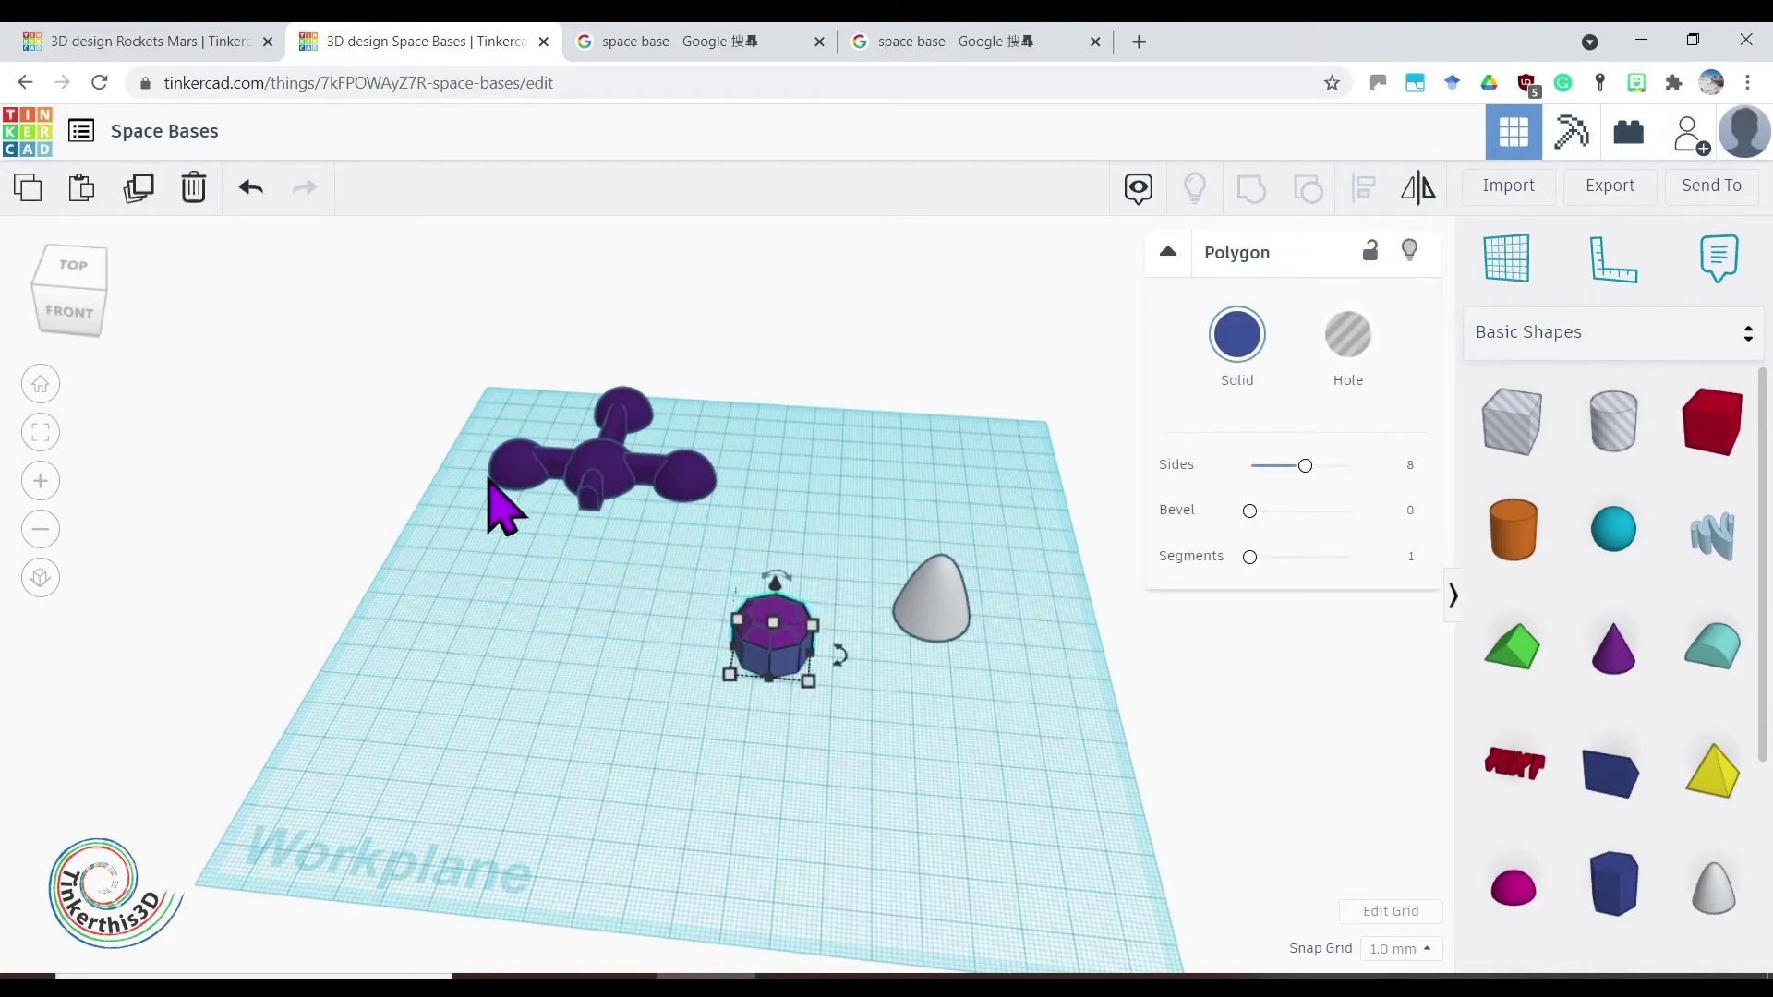
left_click(143, 194)
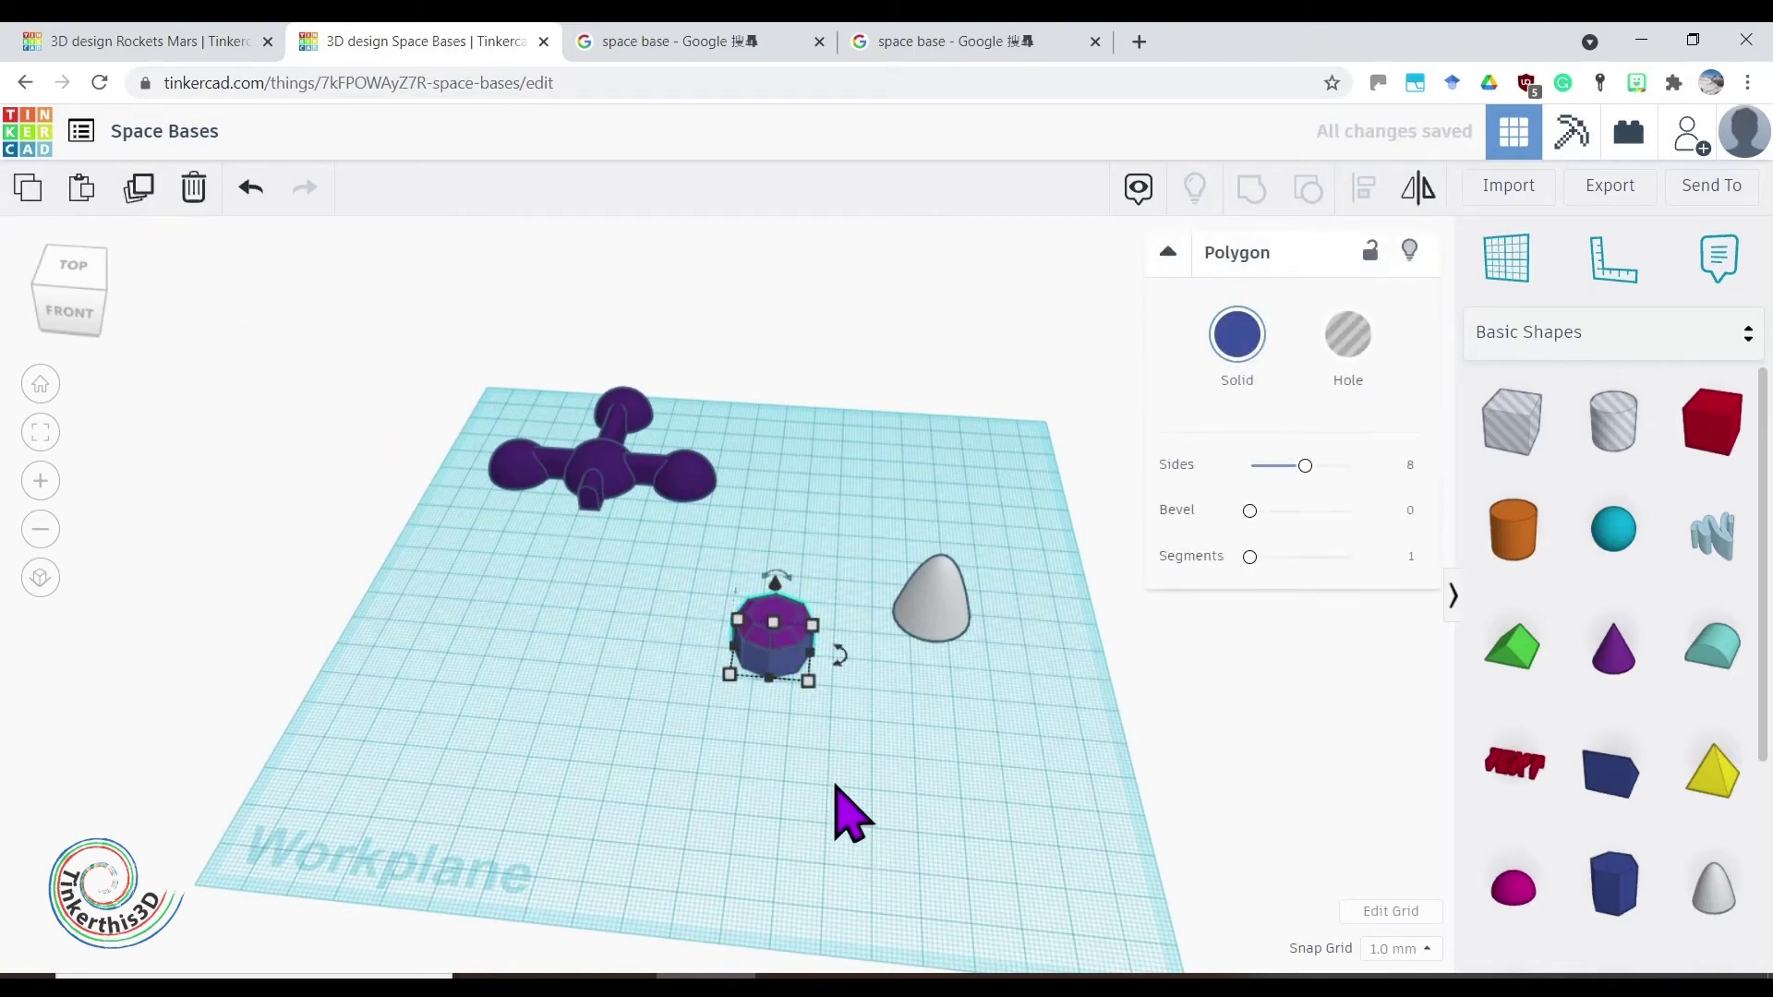
left_click(836, 787)
left_click_drag(785, 667, 940, 731)
Set the paraboloid's steps to 8 and center-align it with the duplicated eight-sided polygon
left_click(937, 602)
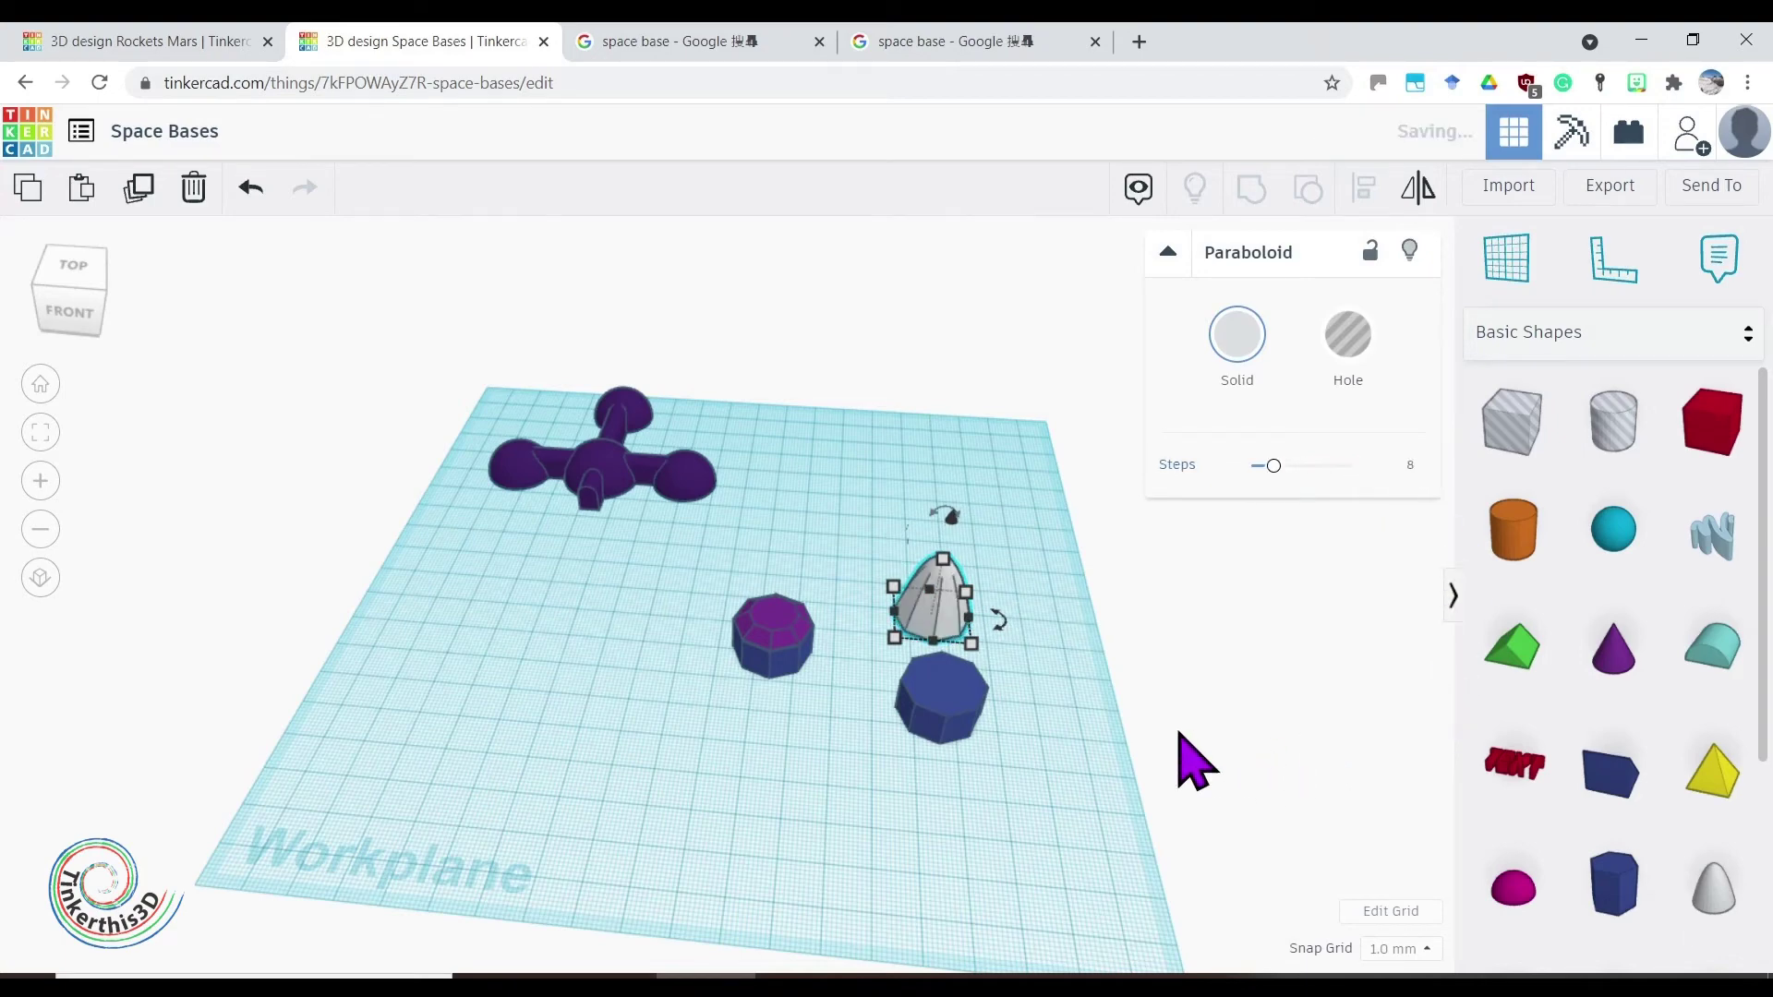
left_click(951, 818)
right_click_drag(938, 859, 902, 736)
left_click(919, 665)
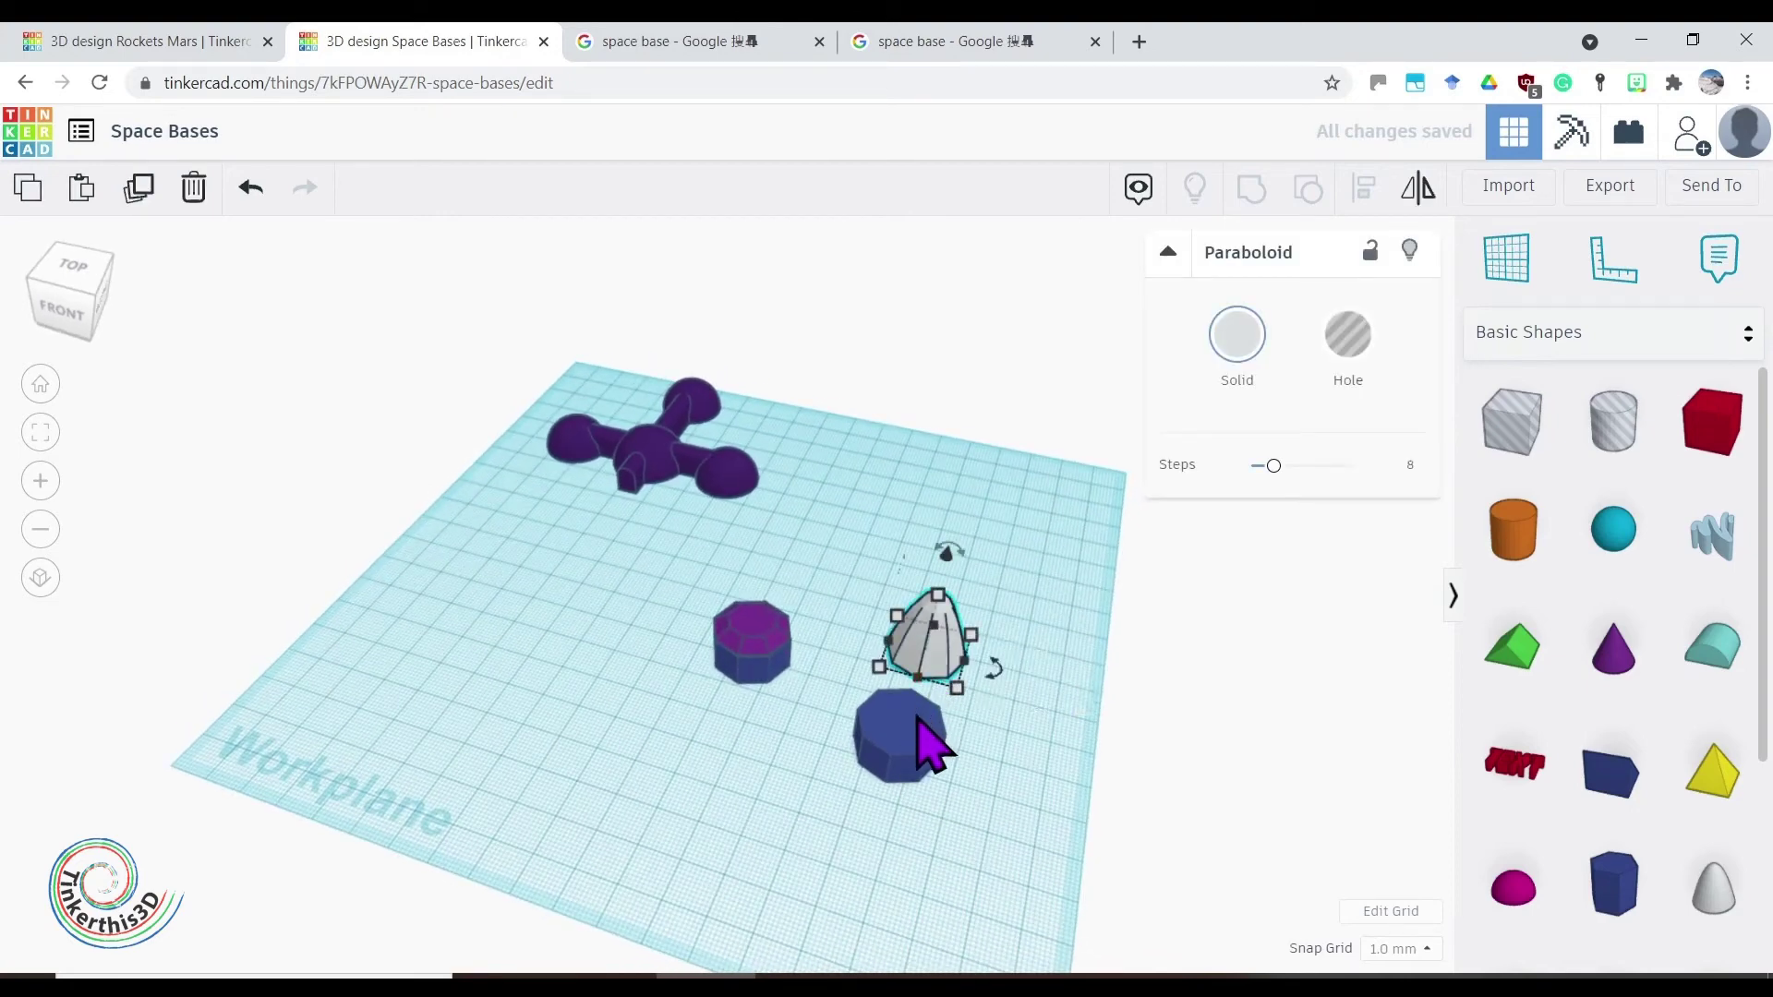
left_click(906, 750, "shift")
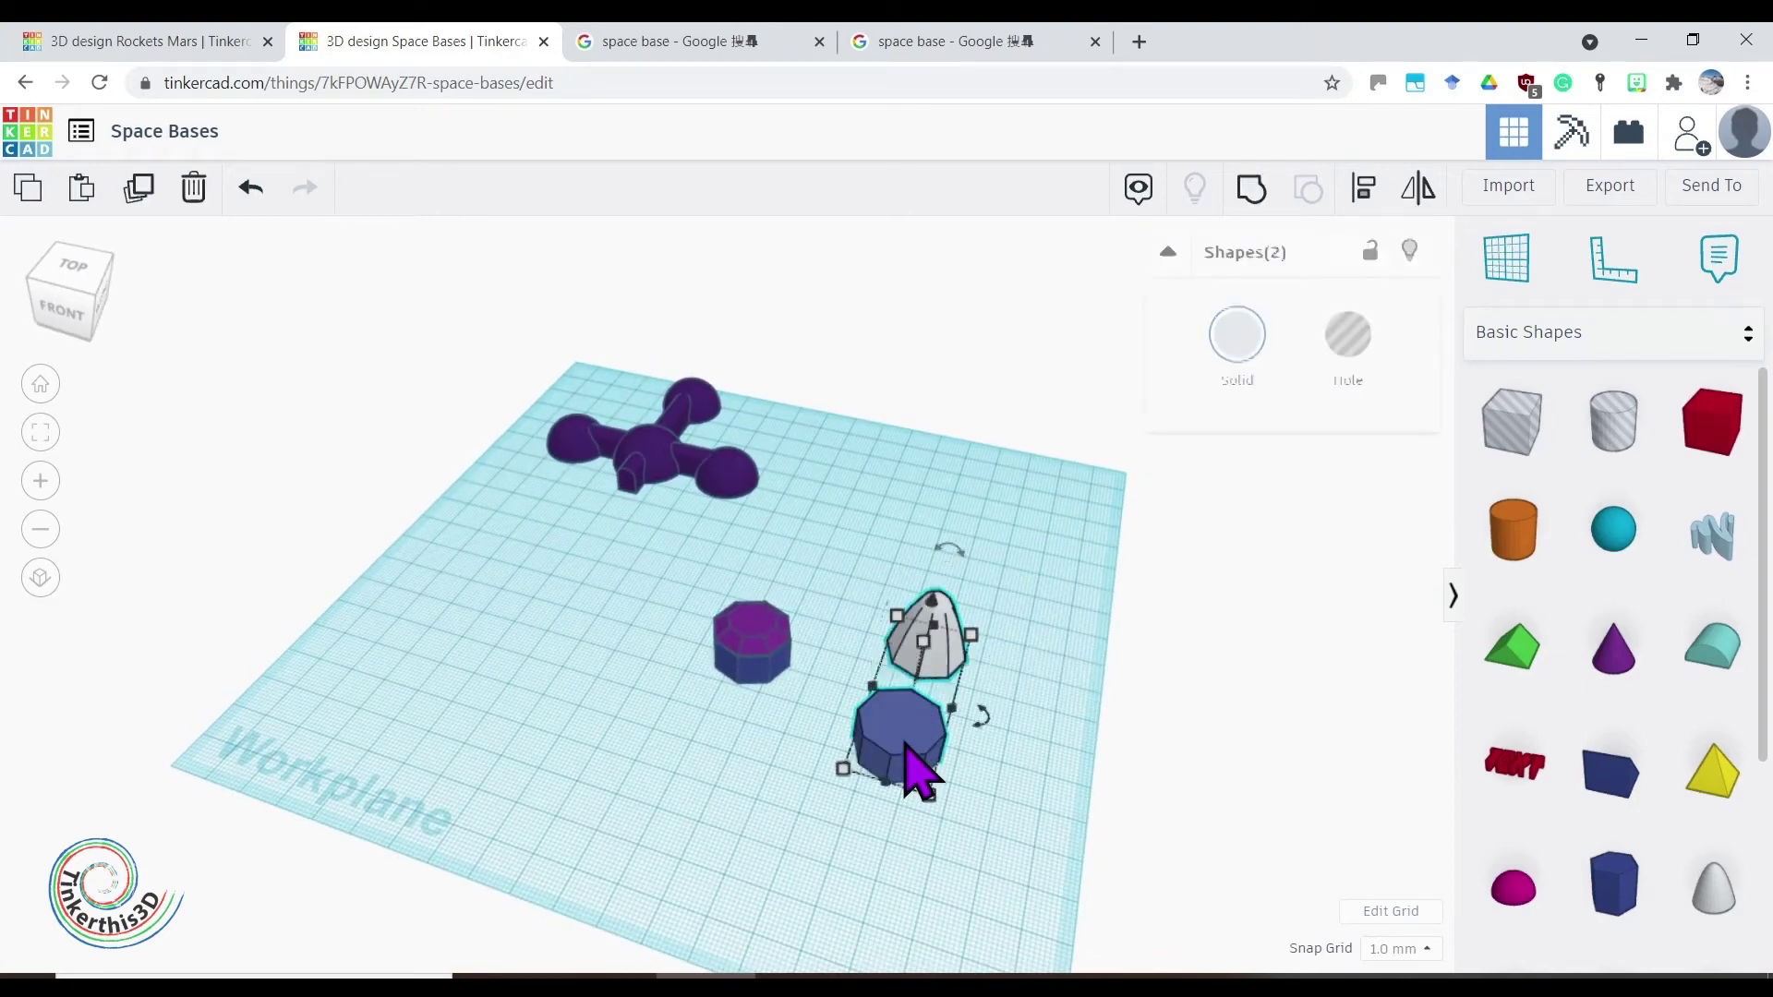
left_click(1359, 189)
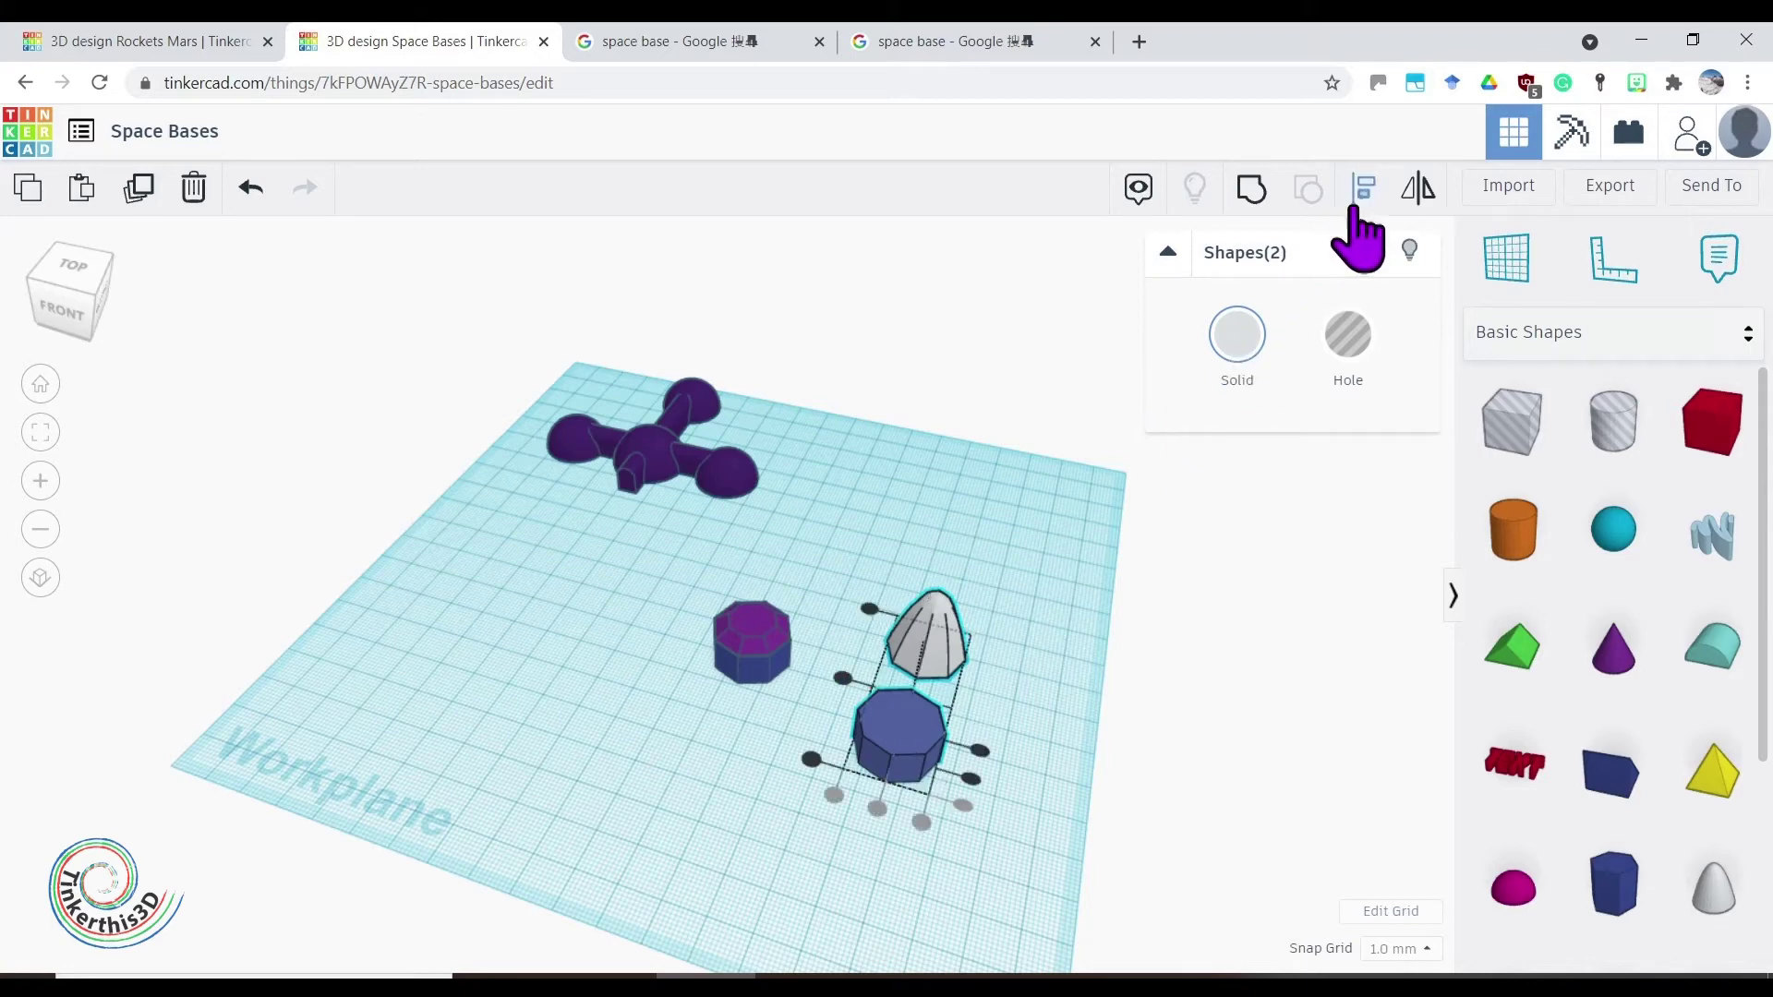
left_click(841, 683)
left_click(986, 854)
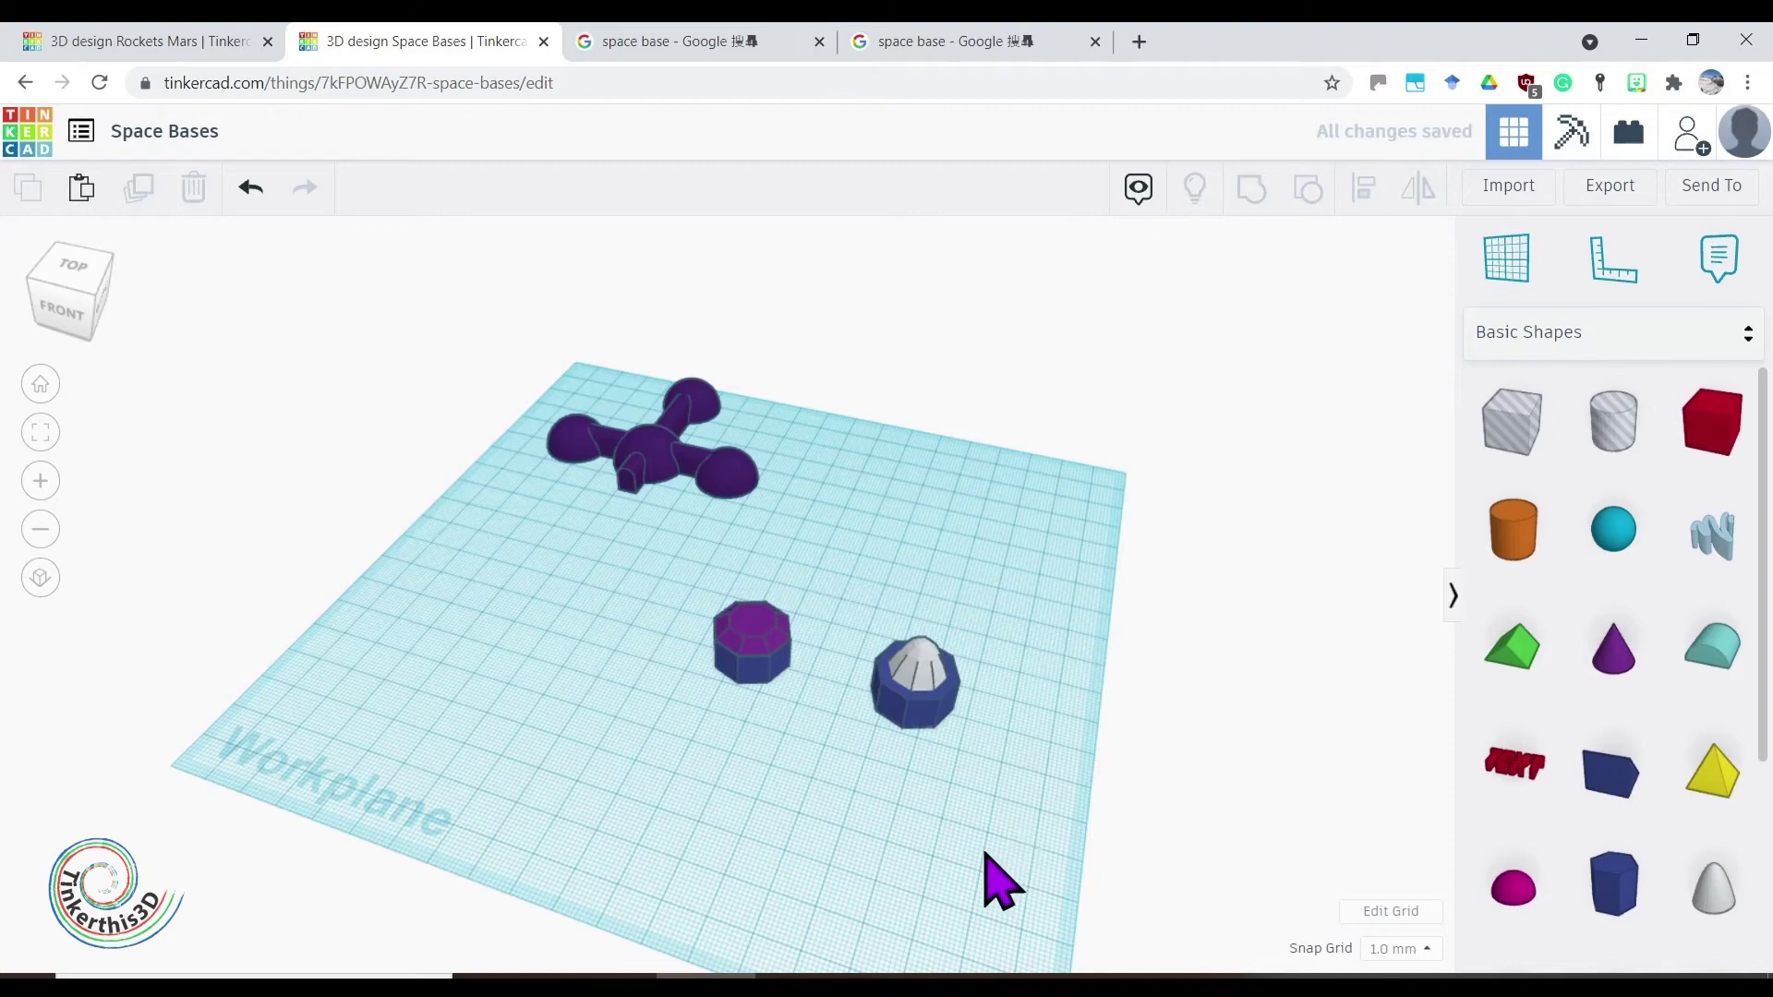
Raise the paraboloid to 10 mm above the workplane so it sits on top of the polygon
right_click_drag(987, 854, 1037, 792)
left_click(949, 591)
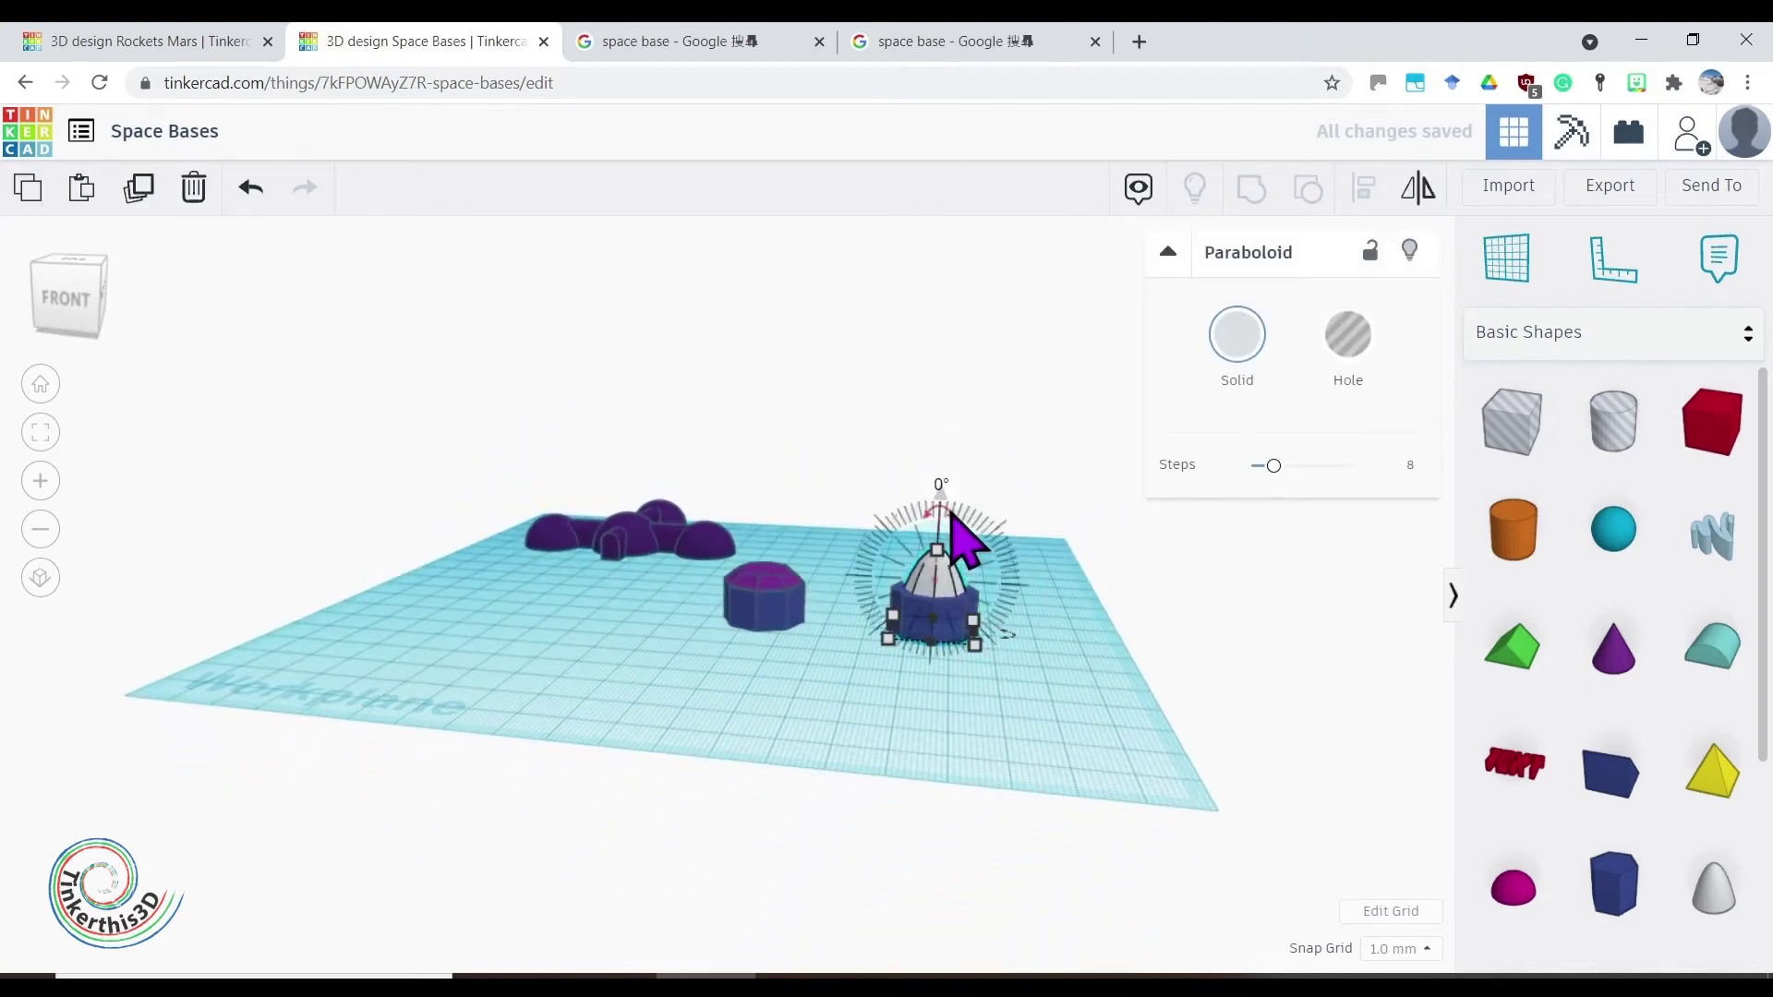
left_click_drag(943, 506, 951, 453)
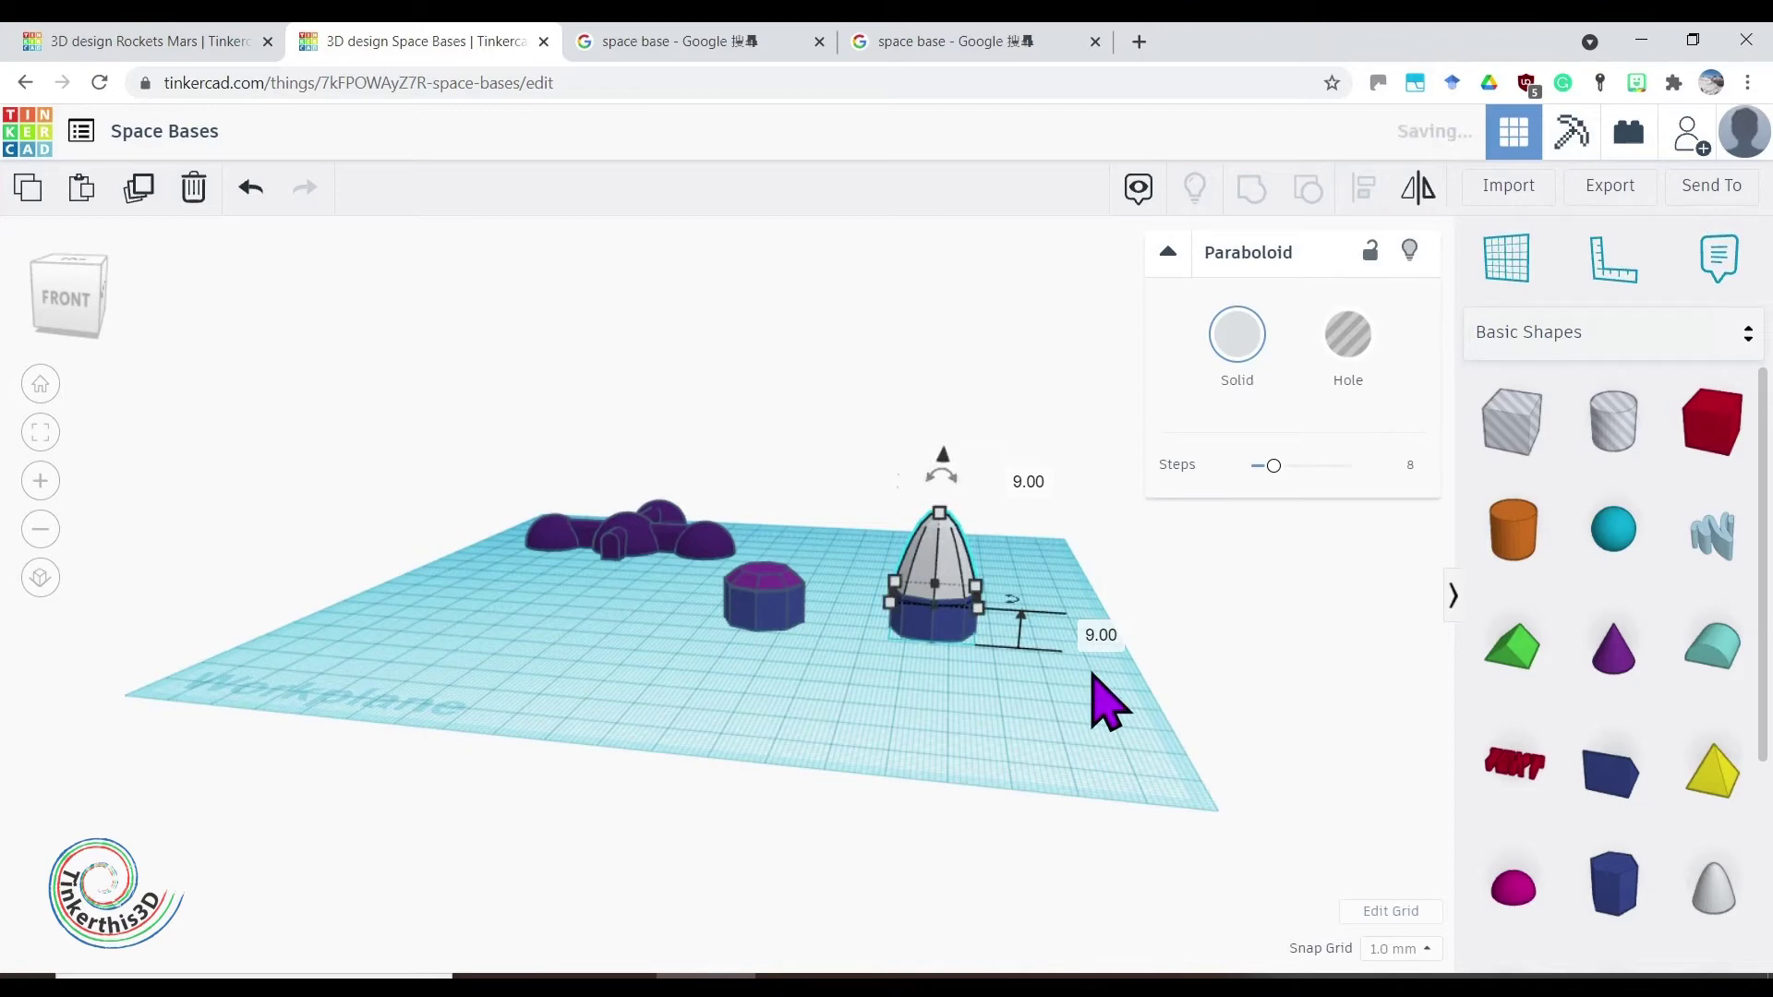
left_click(1104, 634)
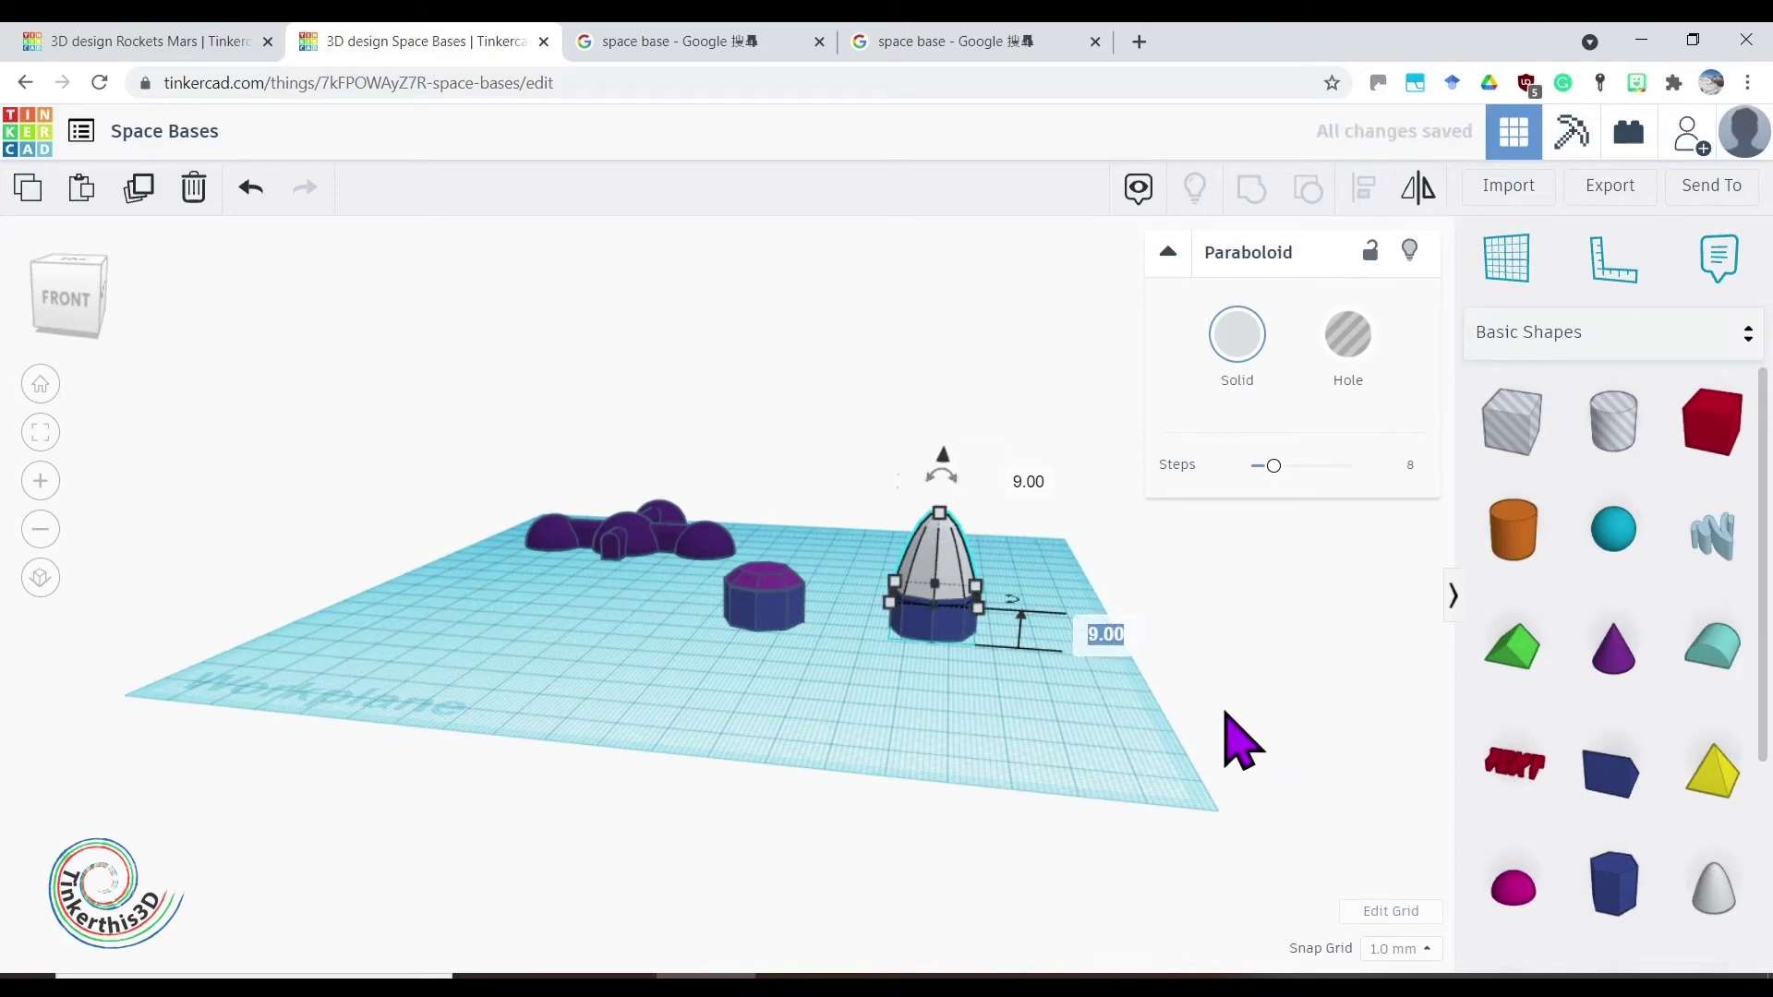
type("10")
key("Return")
left_click(1195, 724)
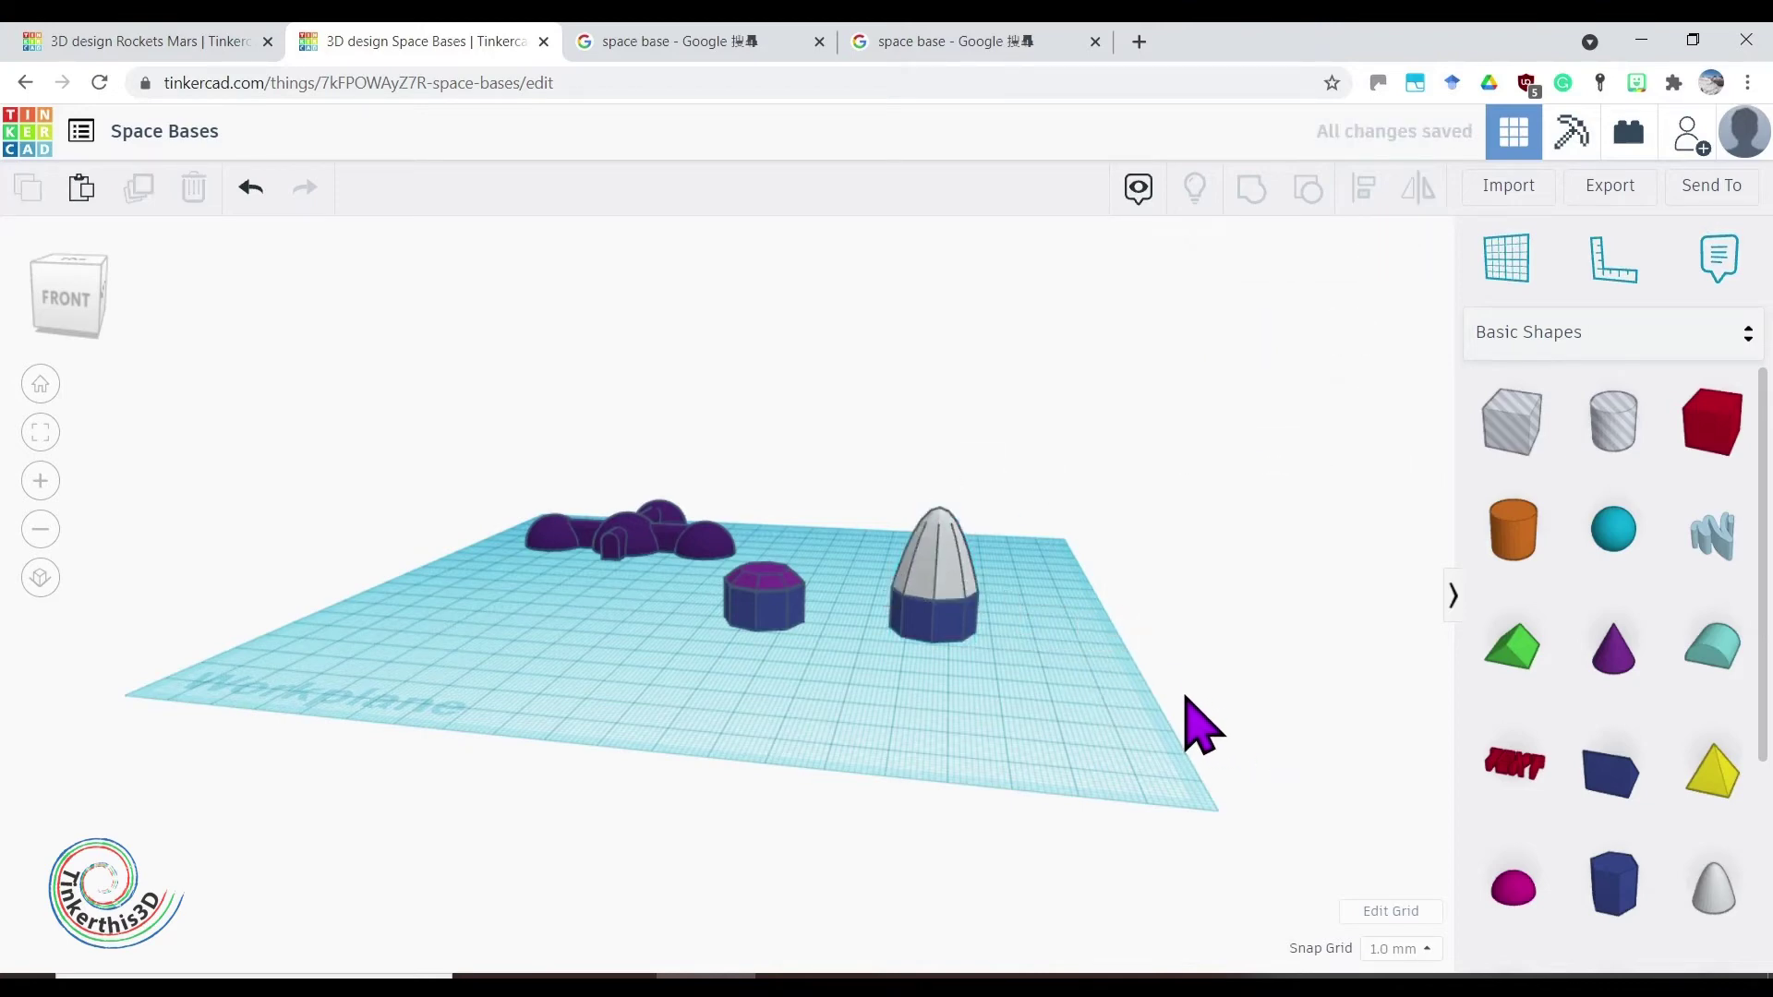
Flatten the paraboloid into a low roof and group it with the polygon beneath
right_click_drag(1029, 760, 1080, 756)
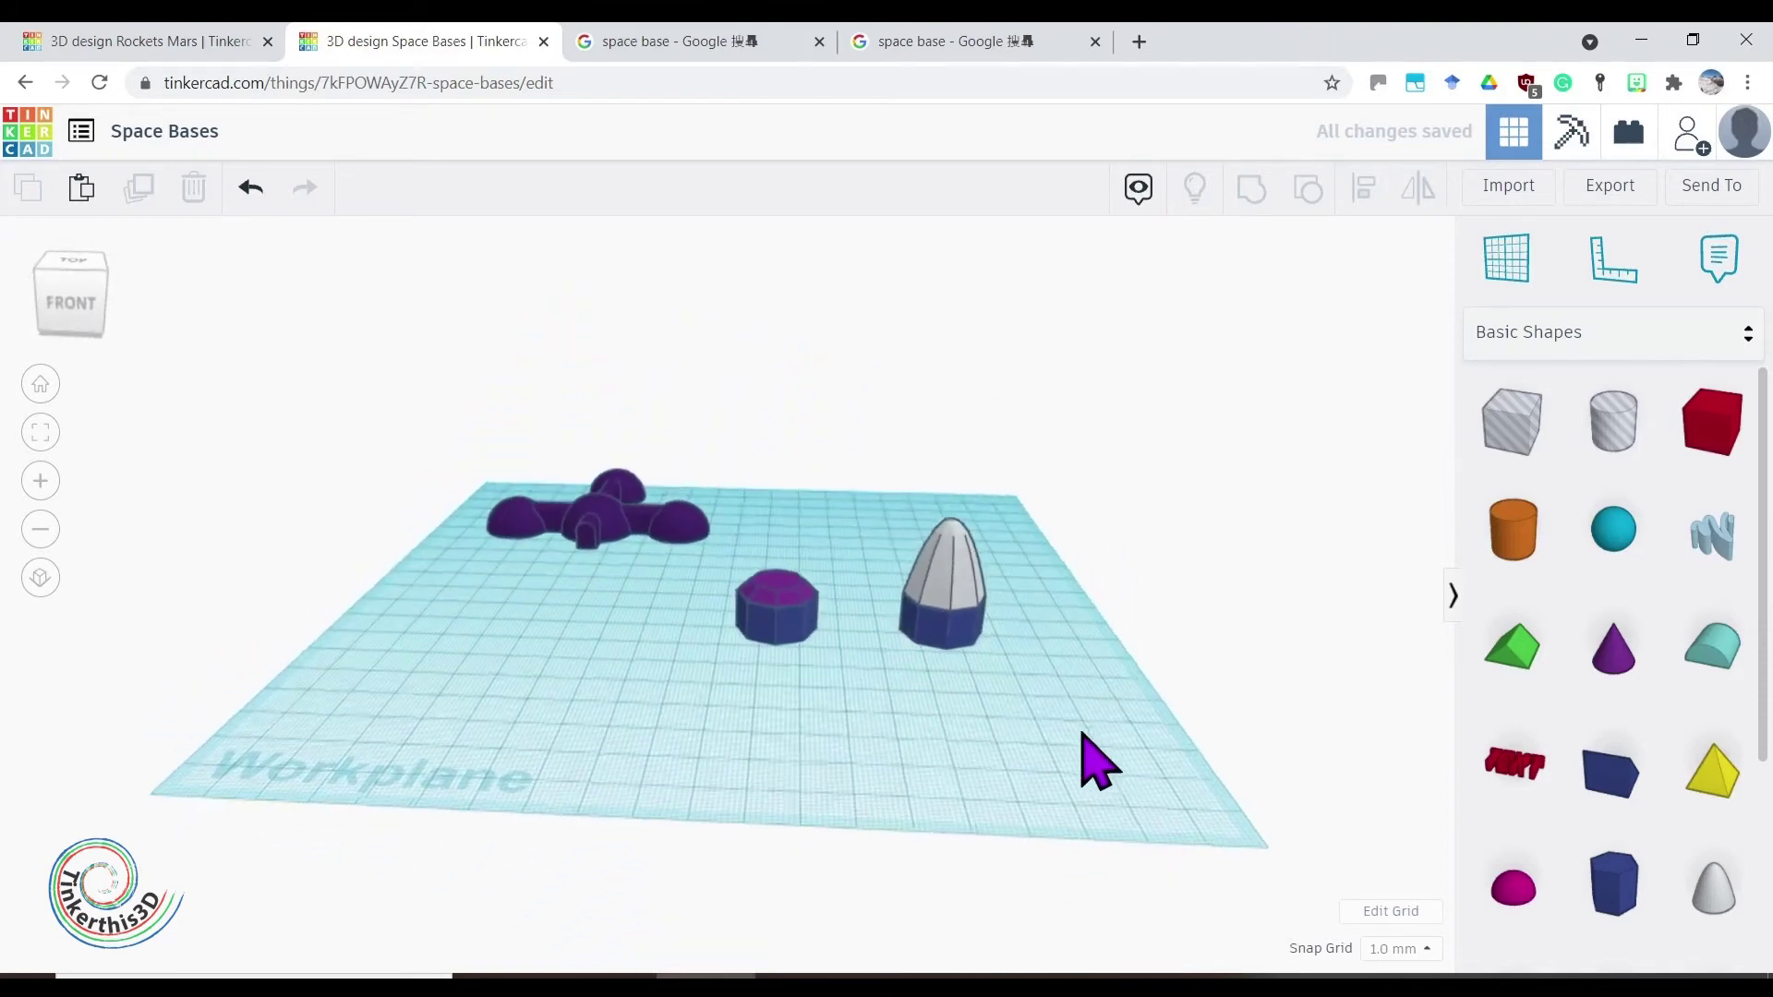
left_click(968, 554)
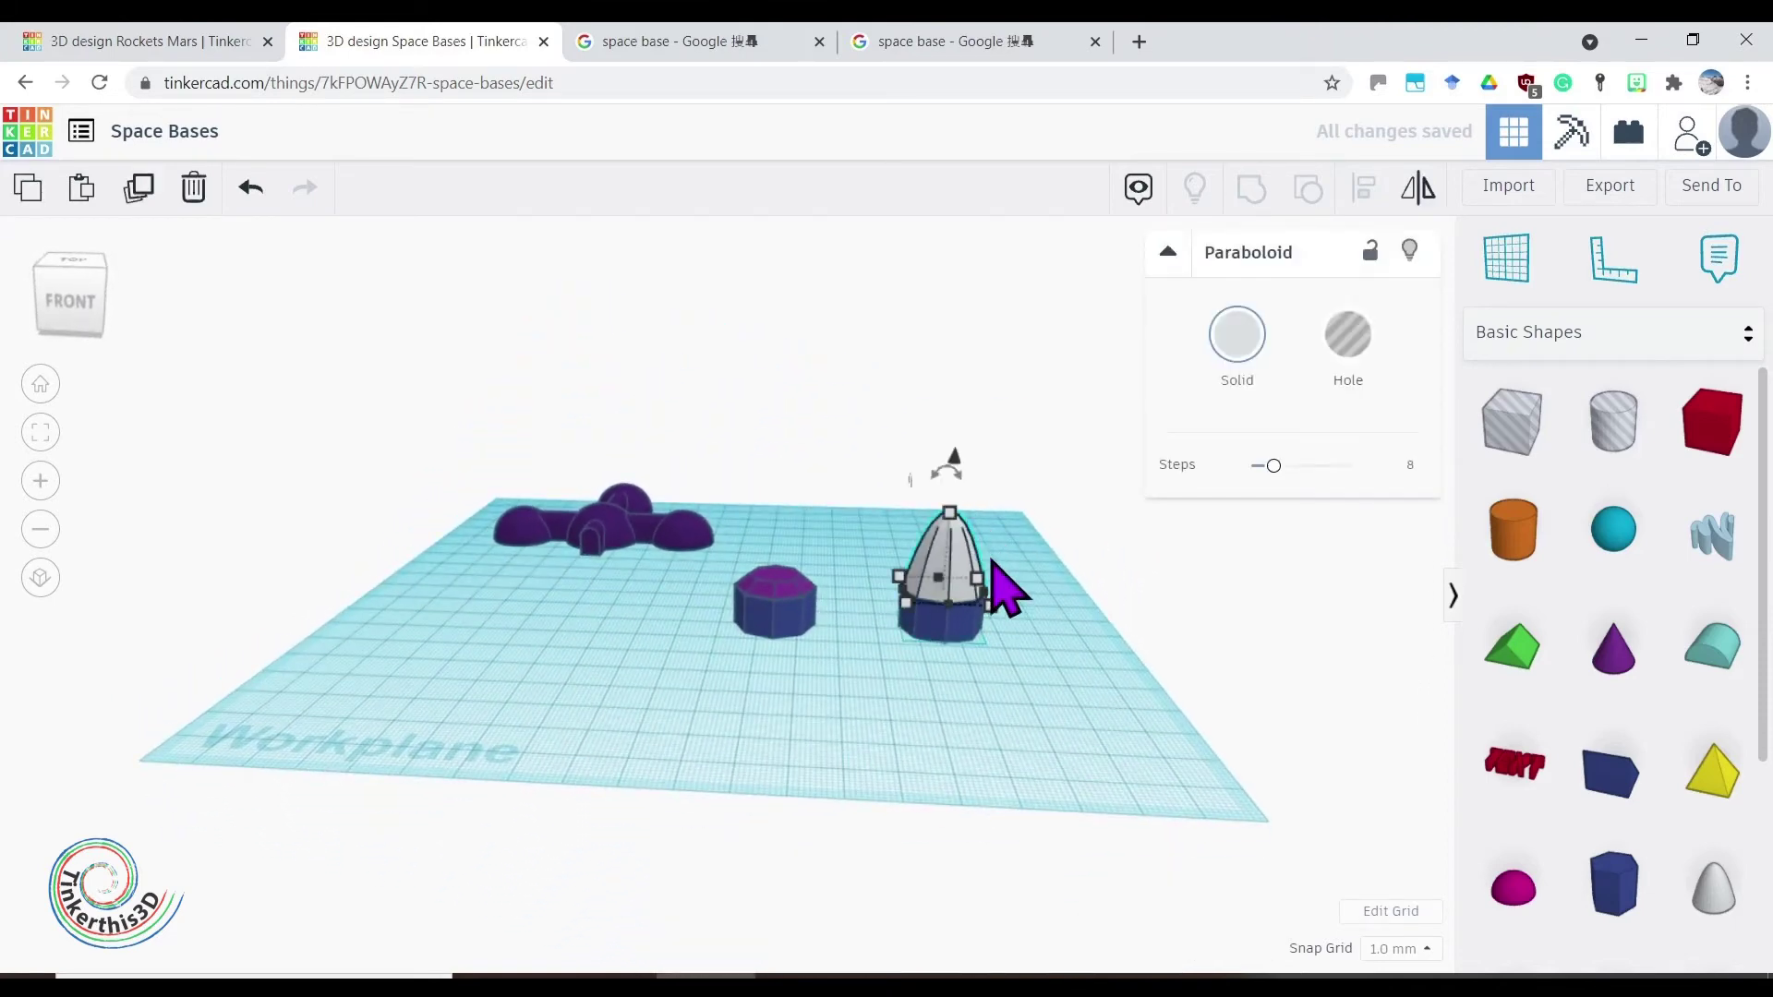
left_click_drag(954, 517, 955, 576)
left_click_drag(1043, 691, 915, 554)
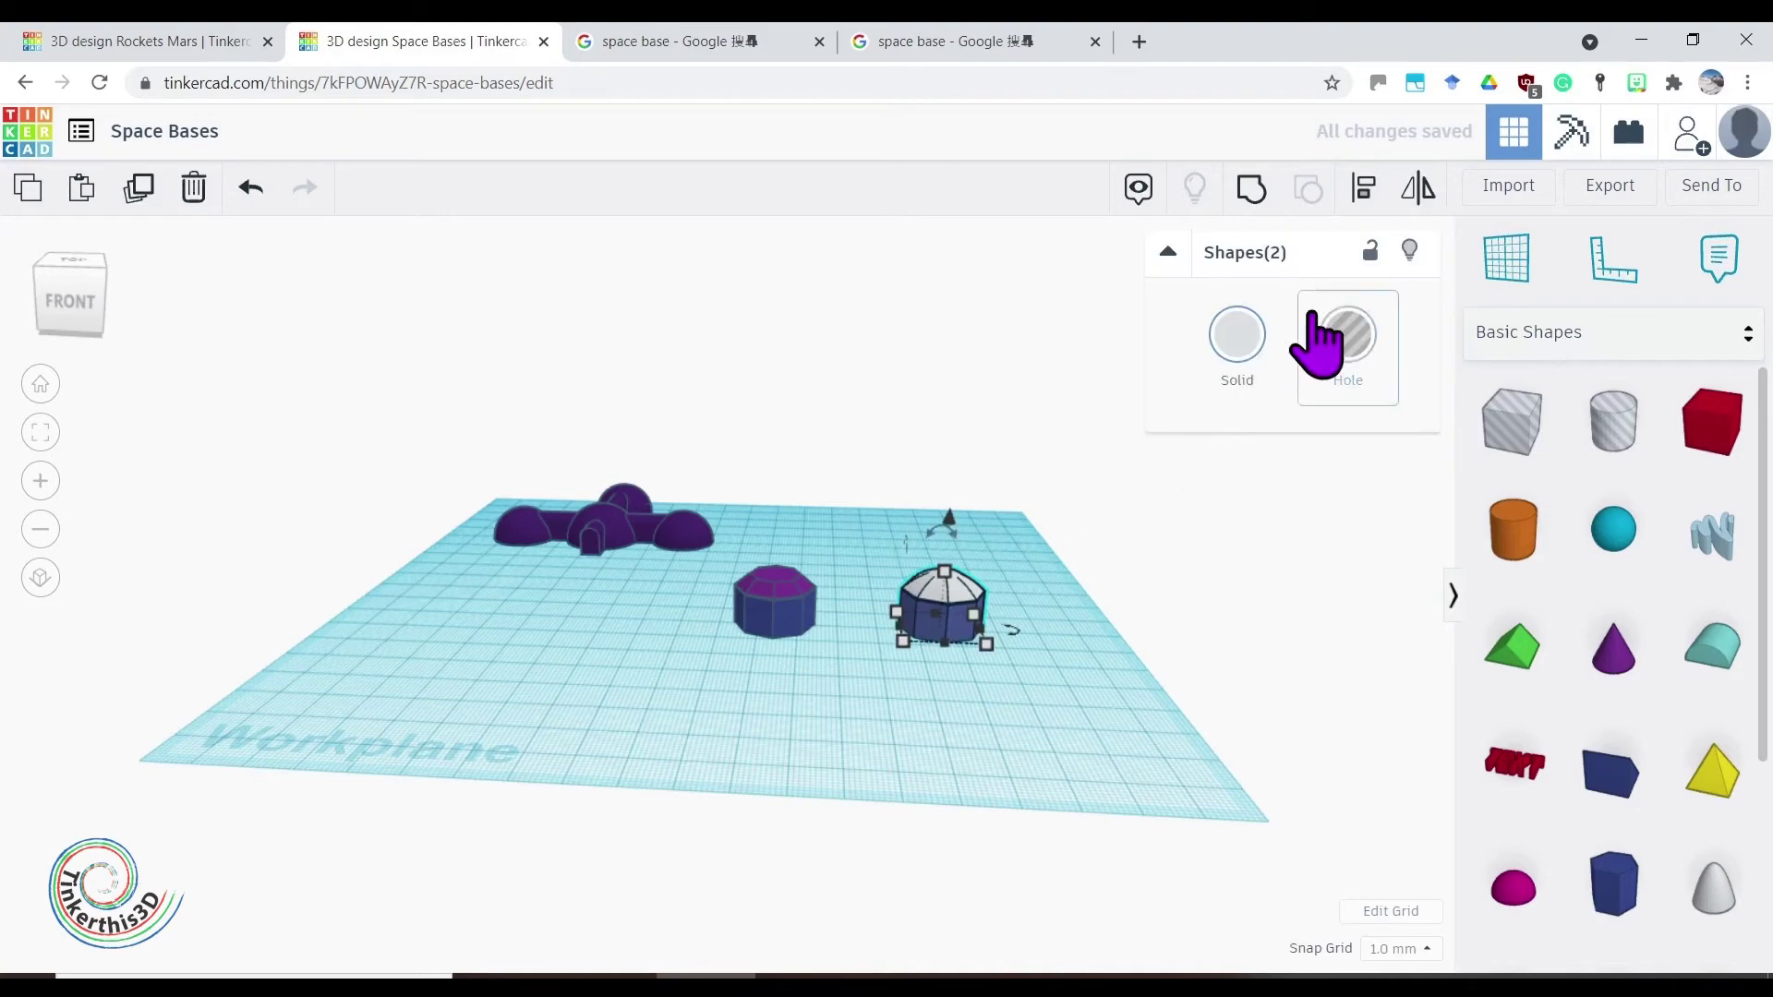
left_click(1251, 189)
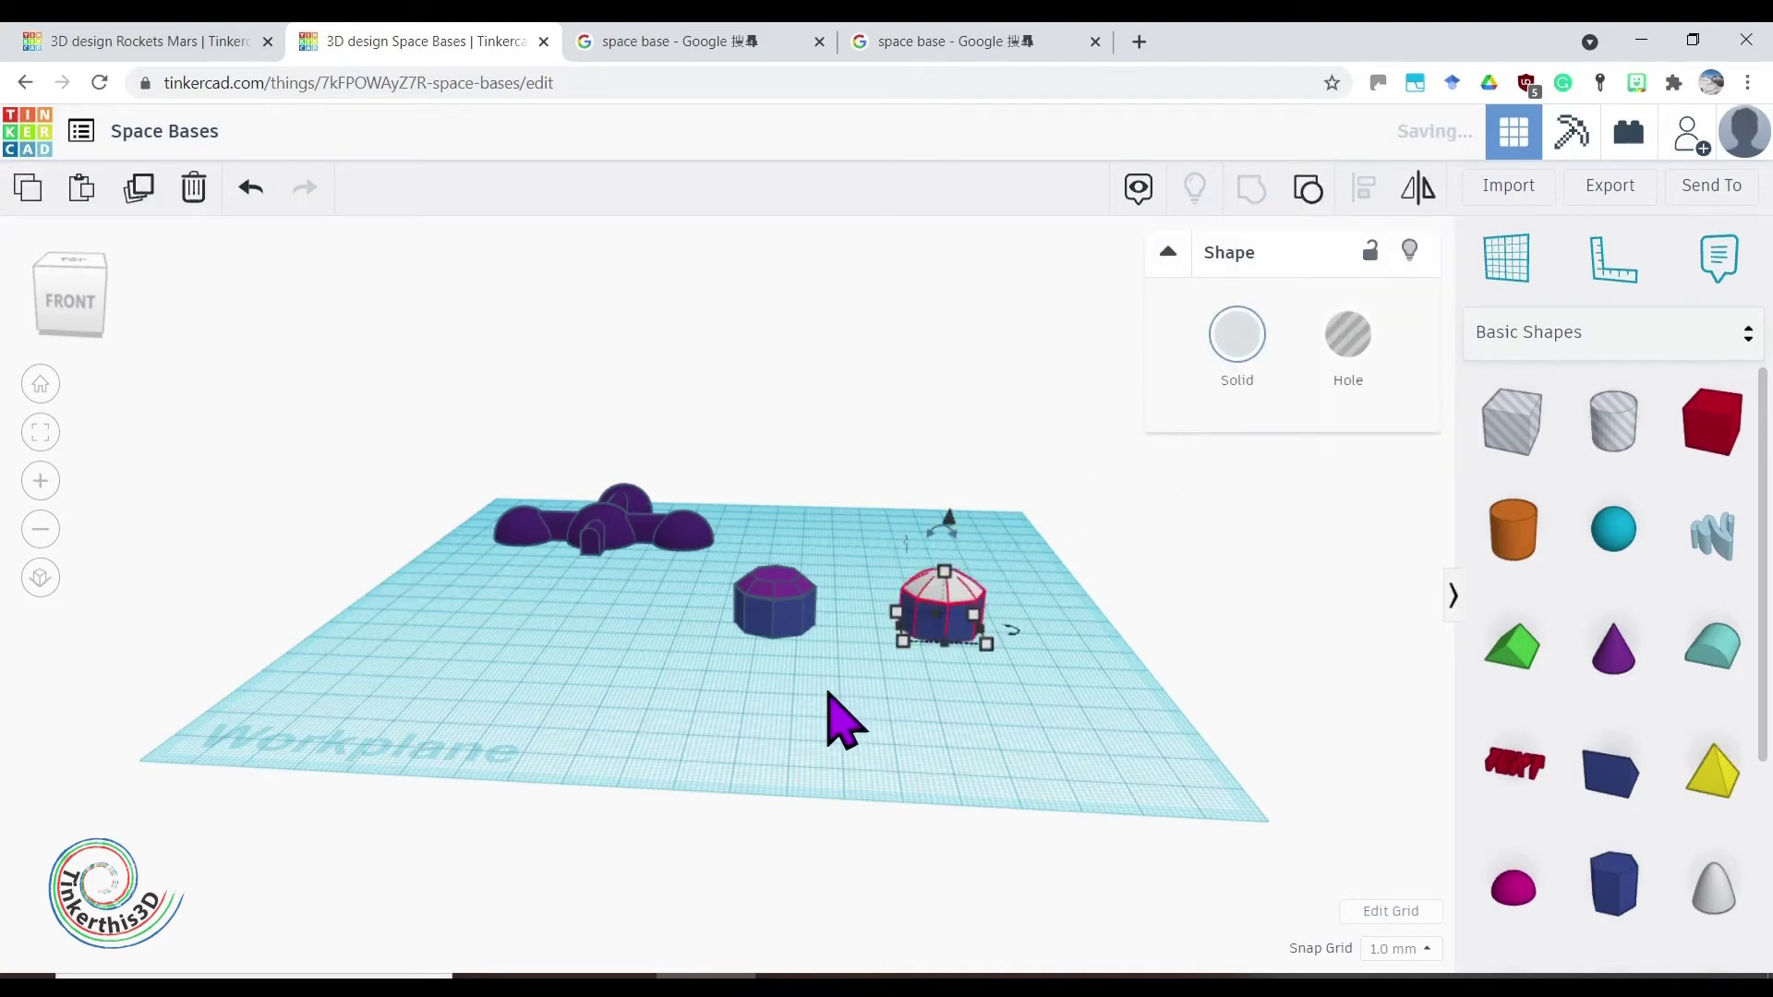
Group the flattened purple cone with its eight-sided polygon base
left_click(771, 586)
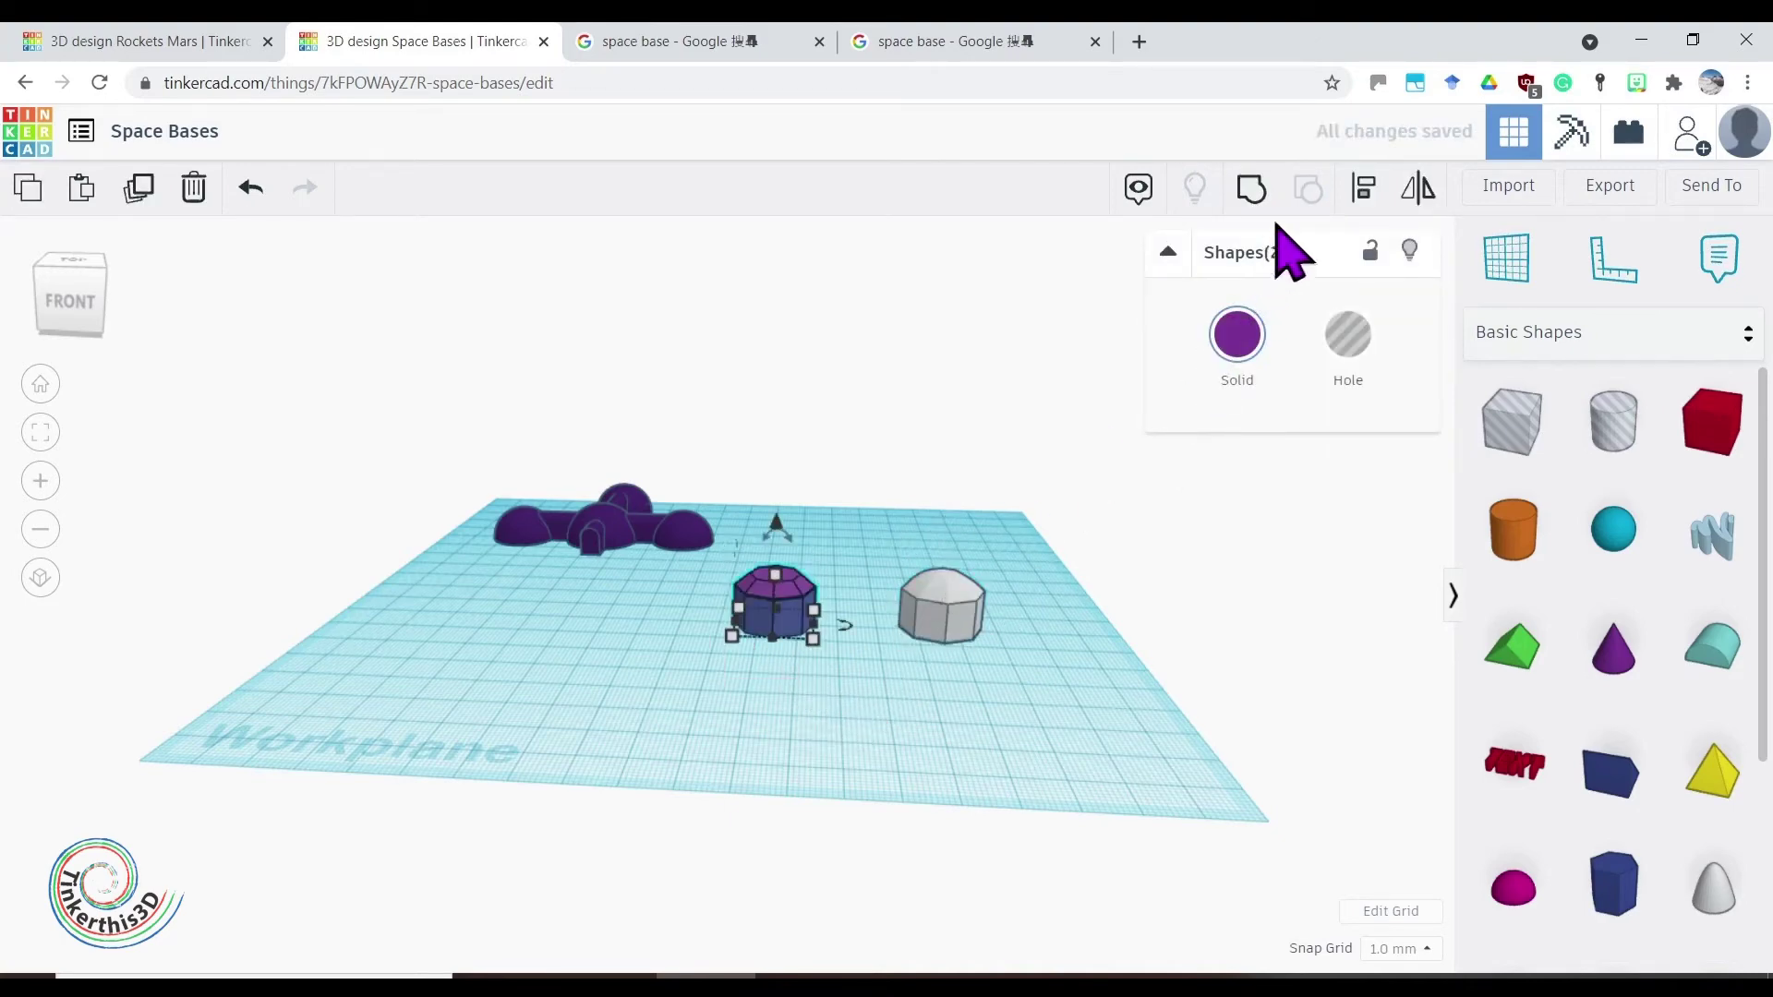
left_click(1253, 191)
left_click(928, 706)
Enlarge the footprint of the grouped purple module and move it in front of the dome base
right_click_drag(928, 706, 769, 775)
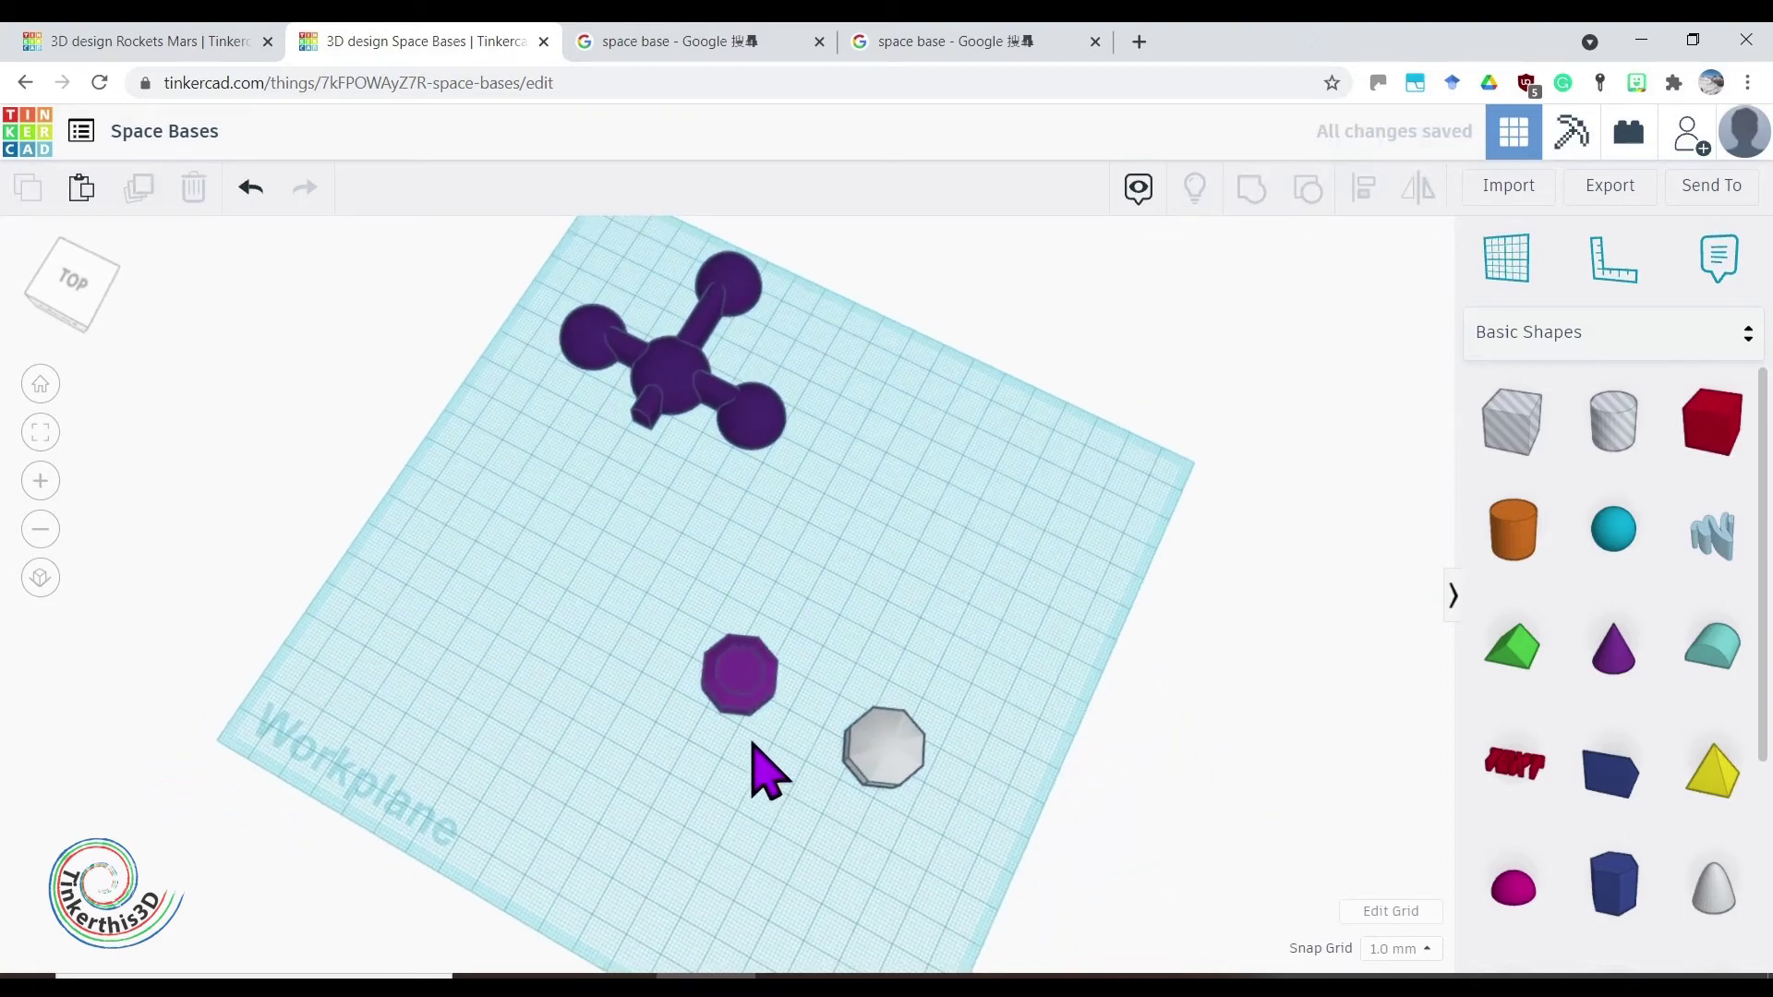
left_click(733, 705)
left_click_drag(754, 746, 787, 838)
right_click_drag(739, 808, 1016, 729)
left_click(1016, 729)
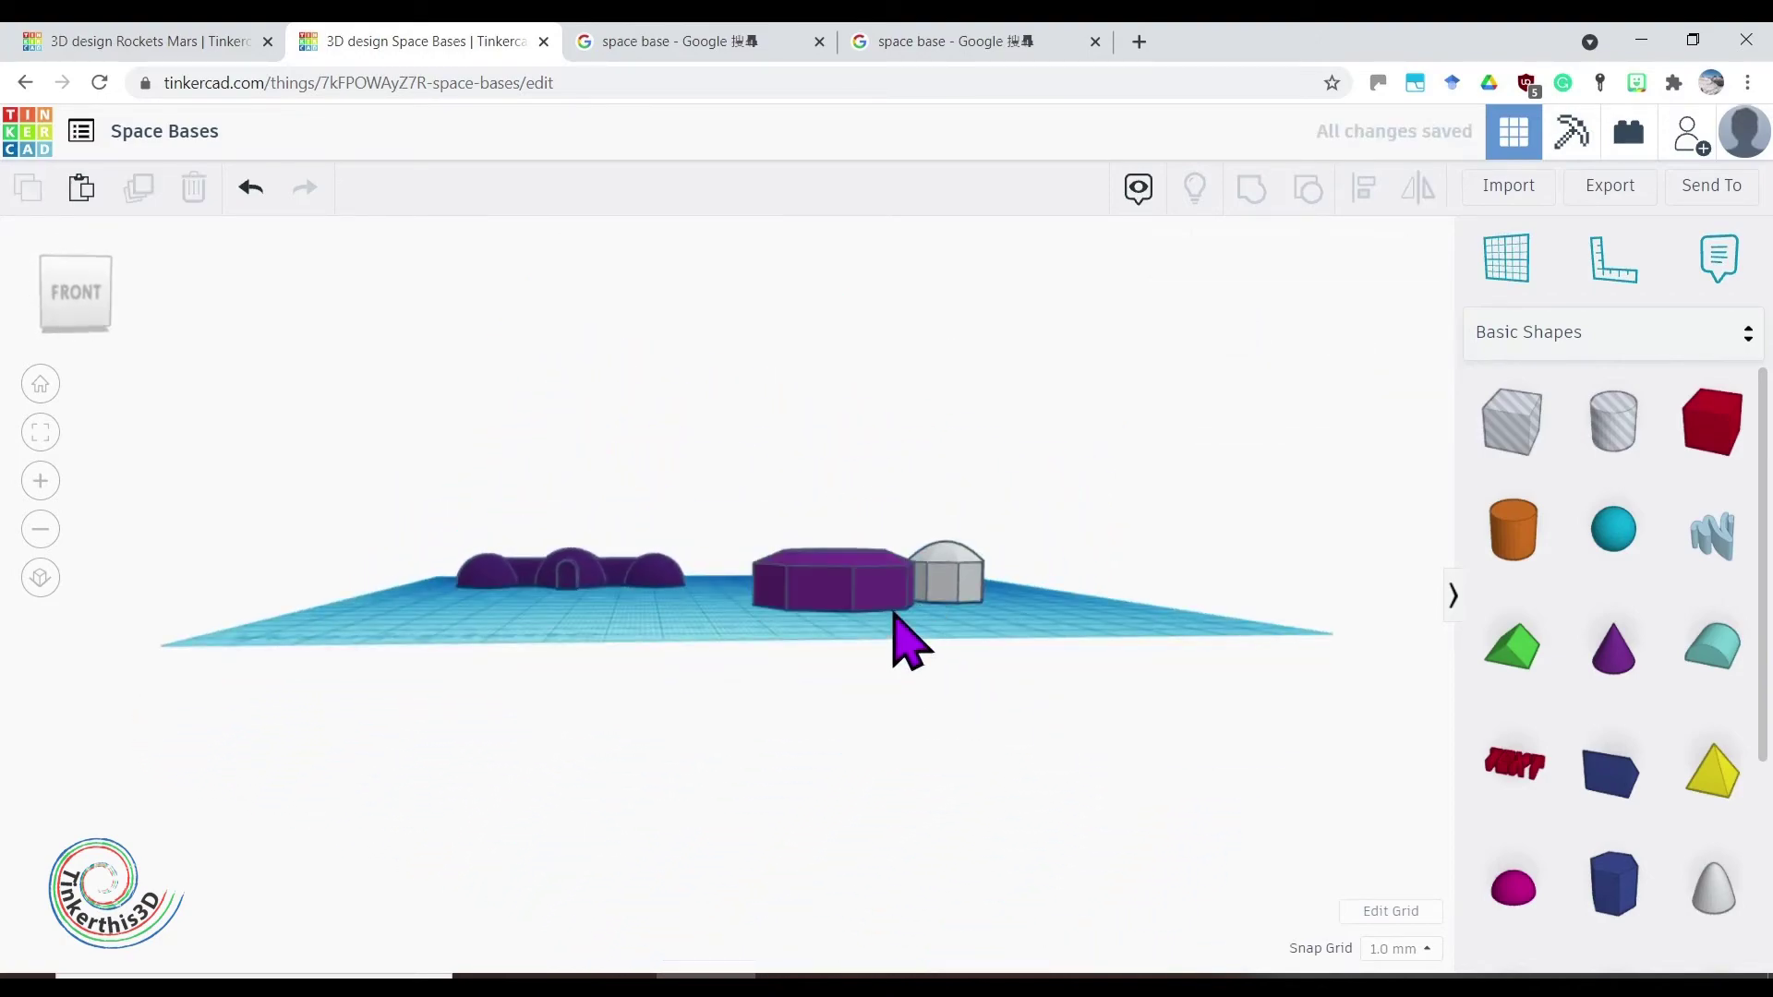
left_click_drag(812, 605, 547, 602)
right_click_drag(725, 605, 733, 633)
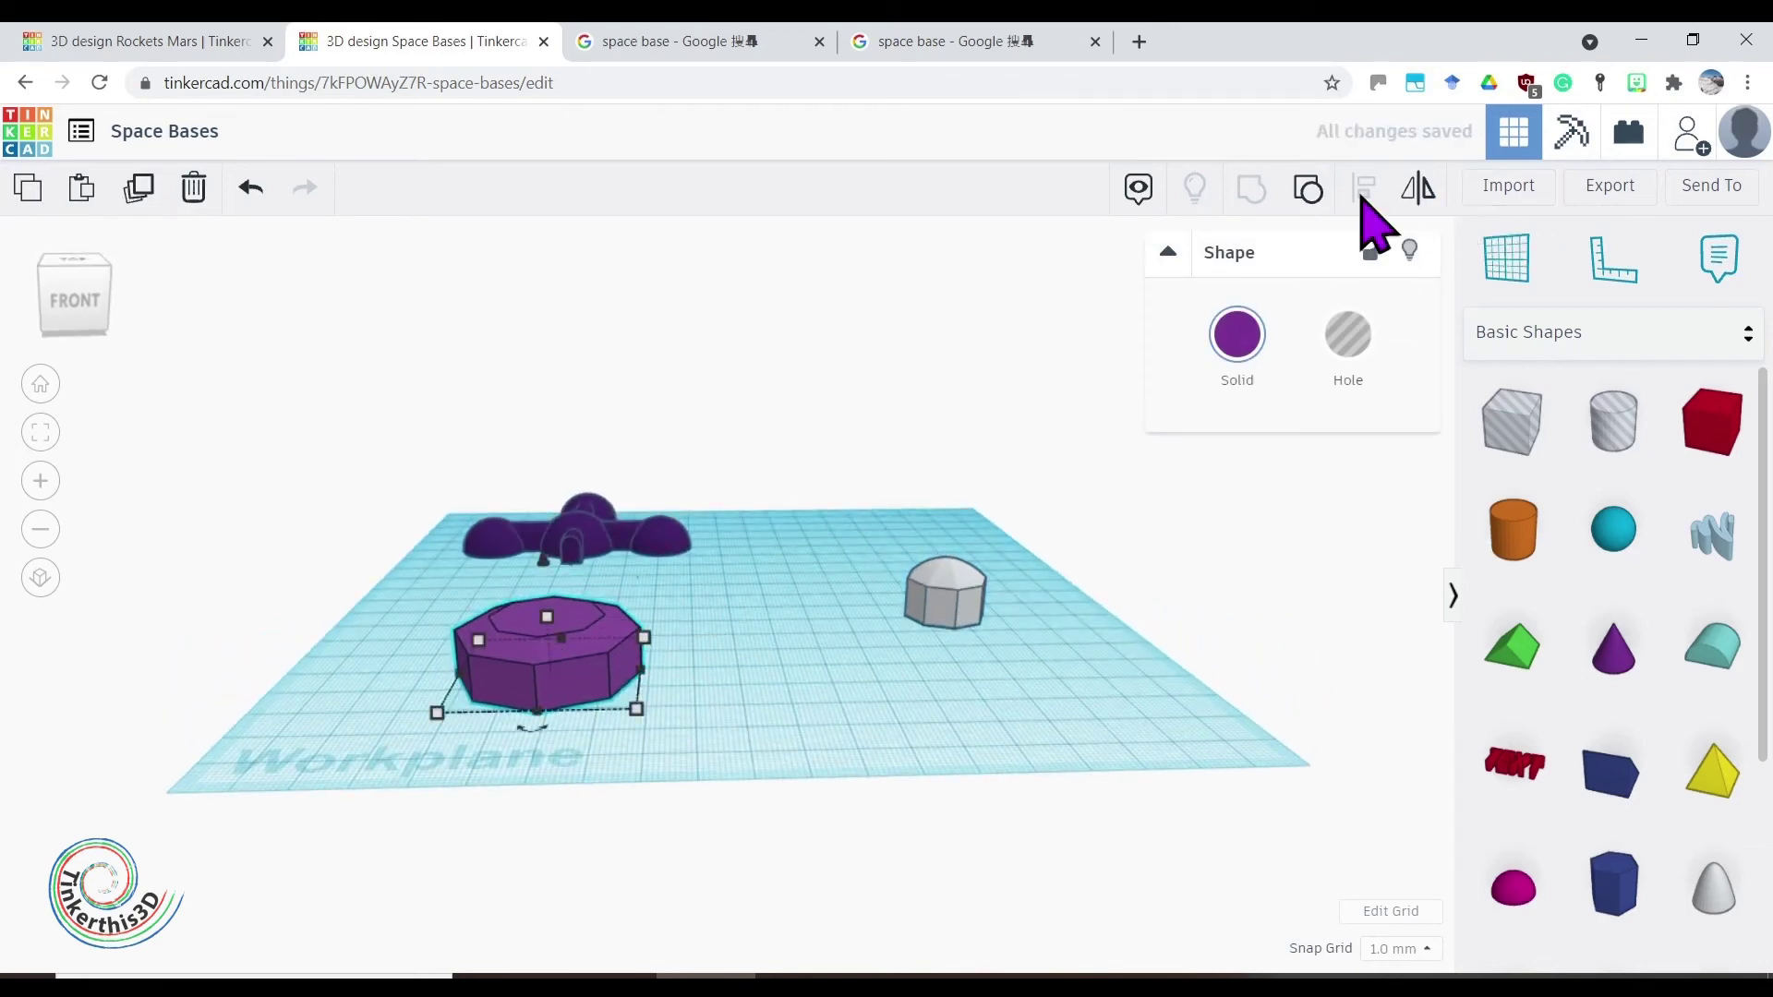
Ungroup the enlarged purple module and set its cone's top radius to 0
left_click(1309, 192)
left_click(684, 632)
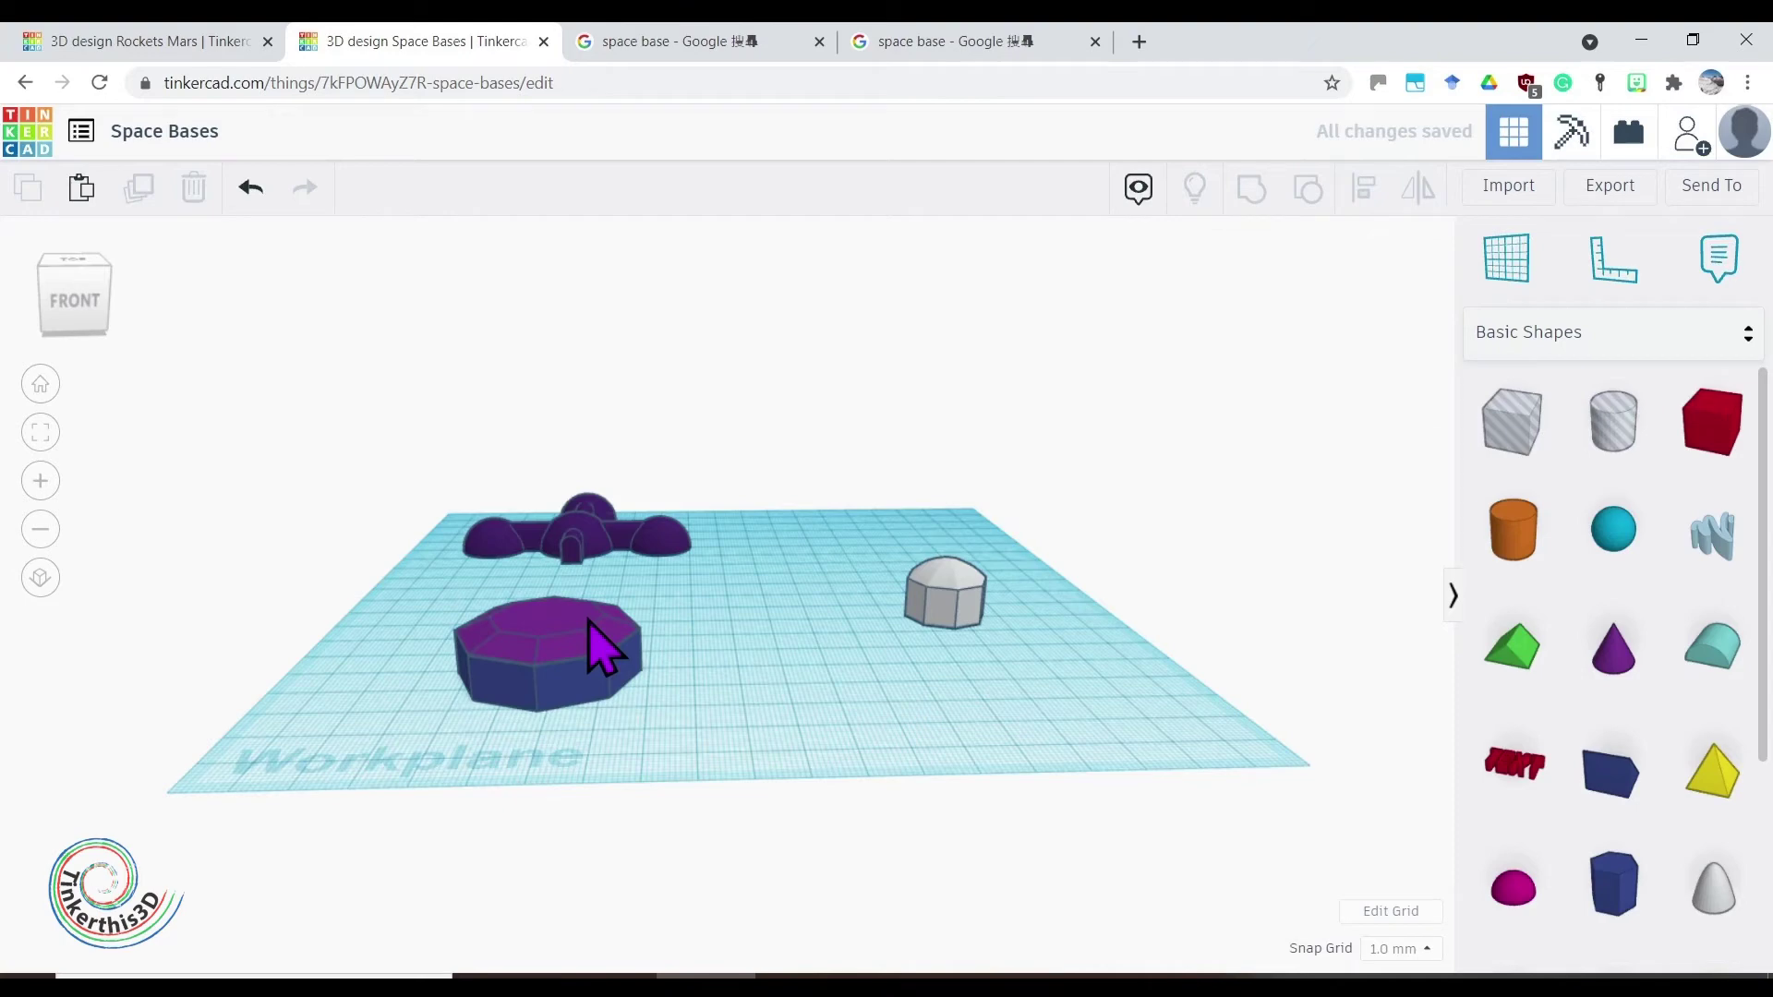
left_click(600, 644)
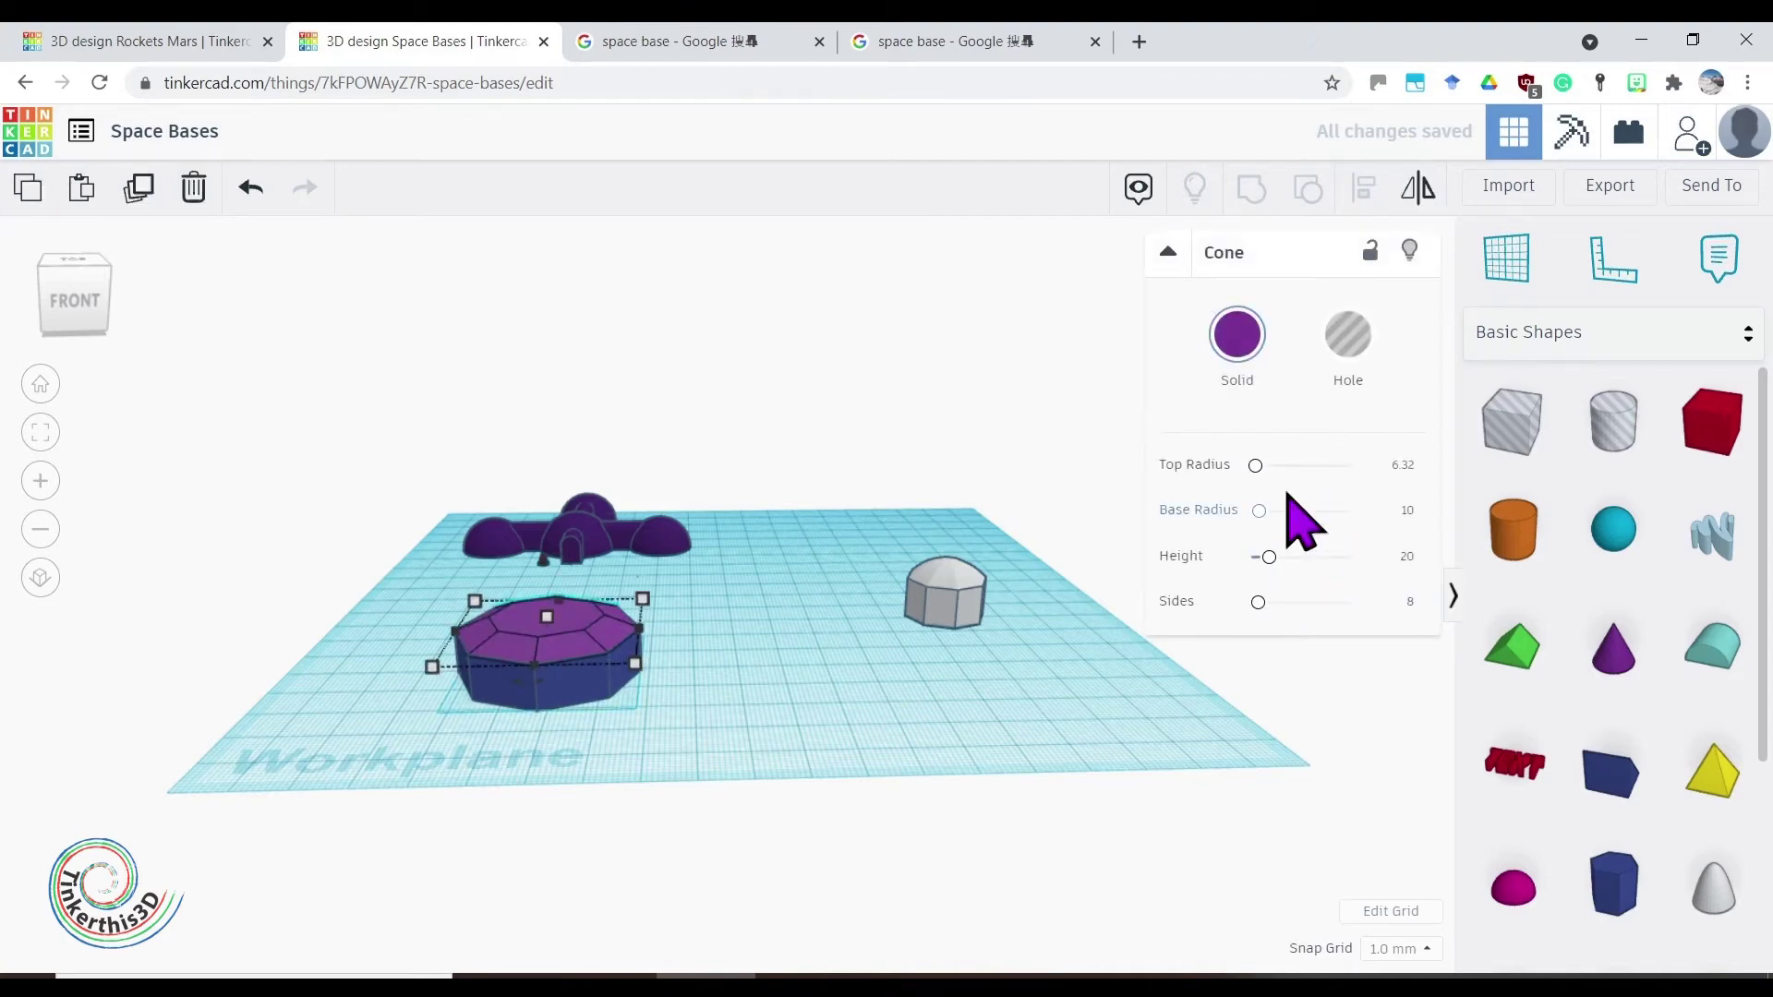
left_click_drag(1260, 466, 1256, 466)
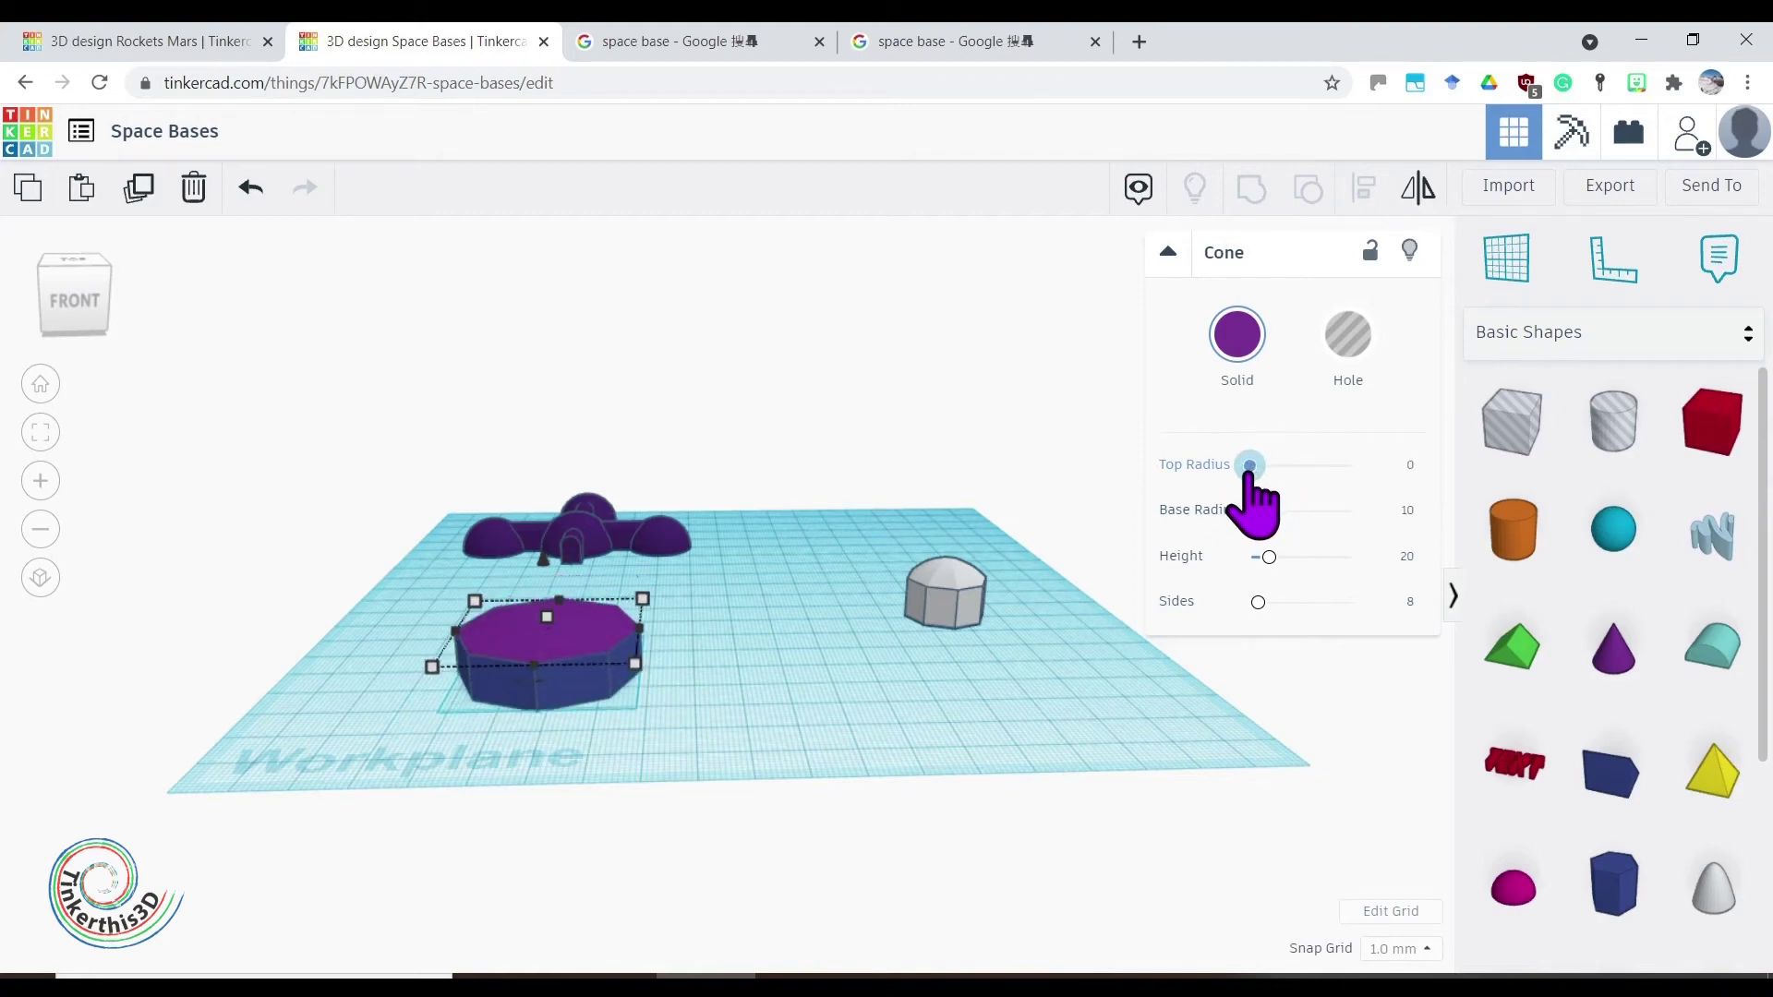
left_click_drag(1253, 466, 1257, 466)
left_click(1019, 702)
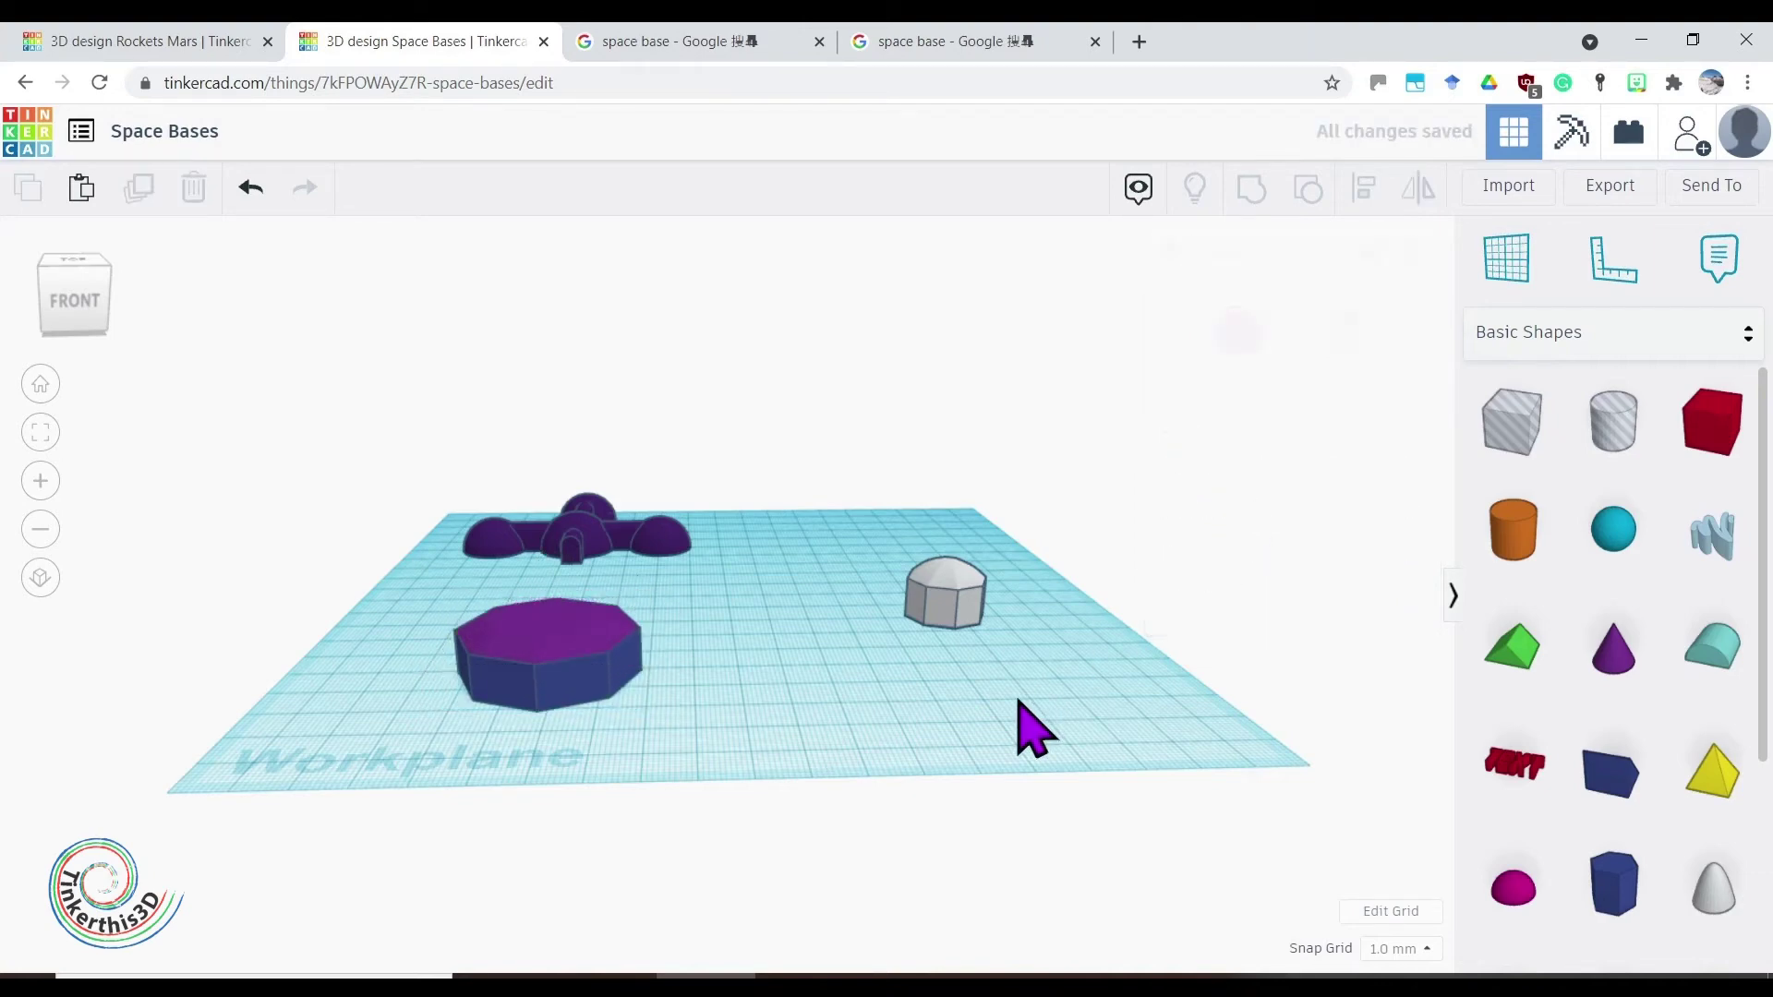
Resize the footprint of the white grouped module to 40 by 40 mm
left_click(973, 614)
left_click_drag(916, 632, 861, 695)
left_click(1001, 759)
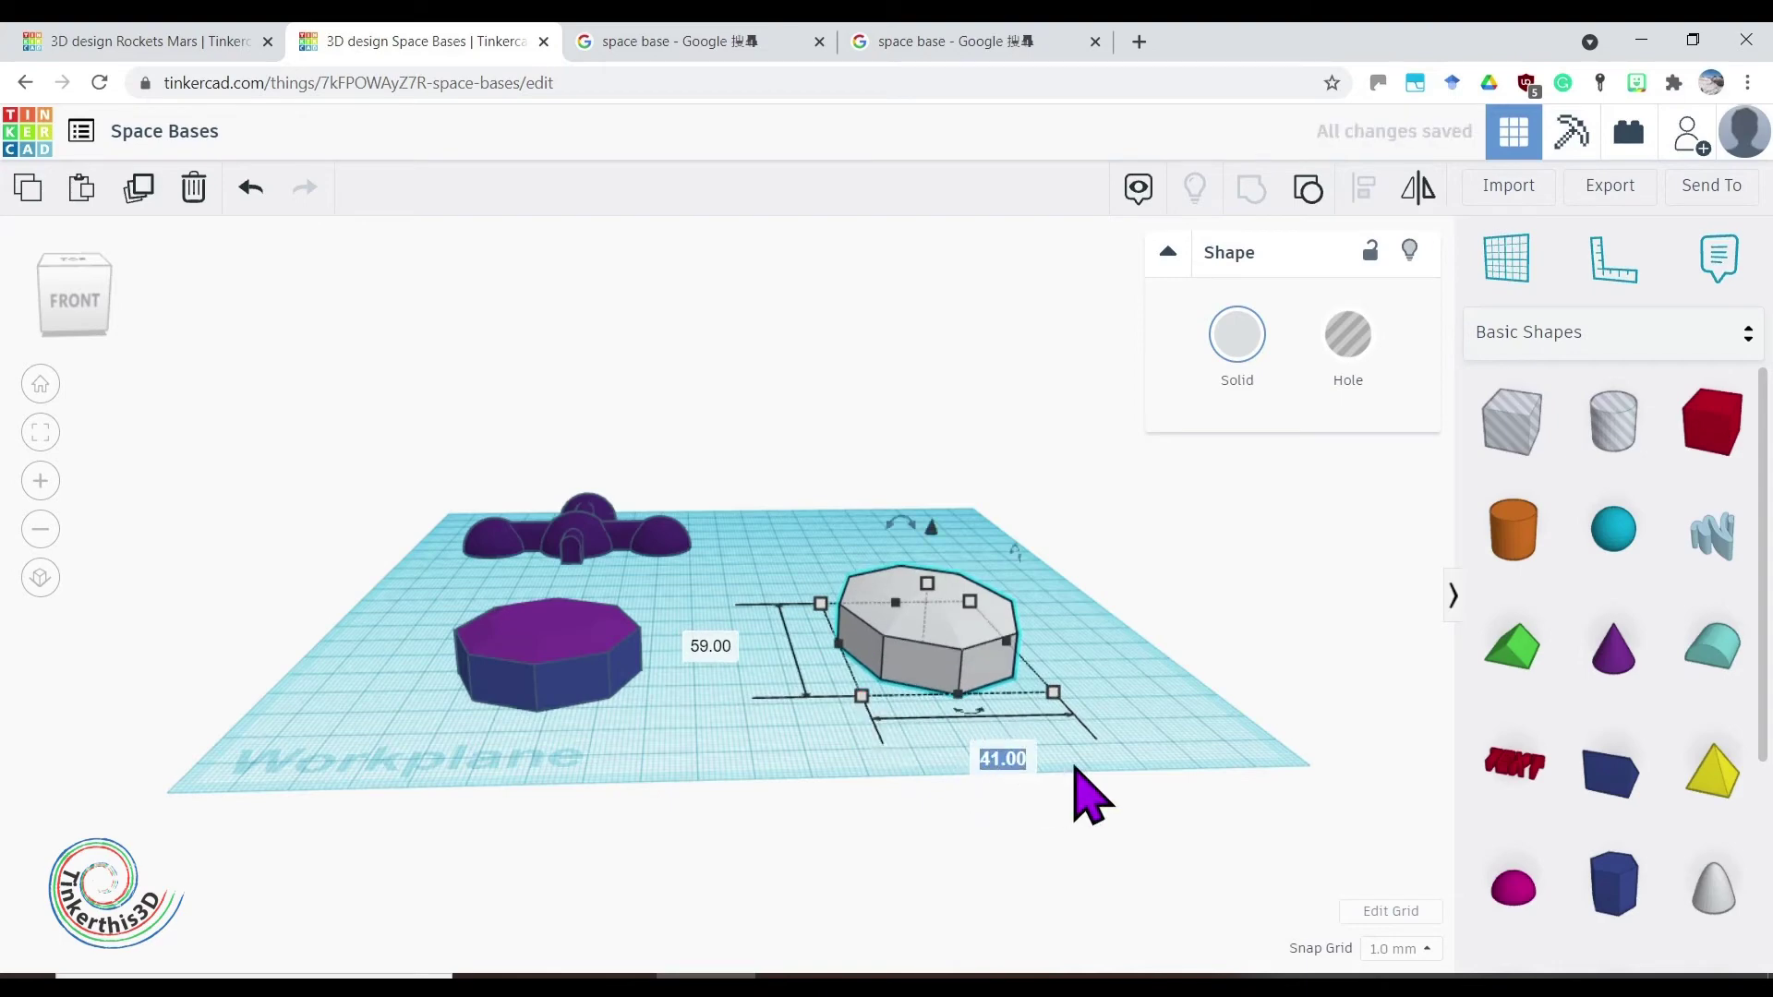
left_click(717, 644)
type("40")
key("Return")
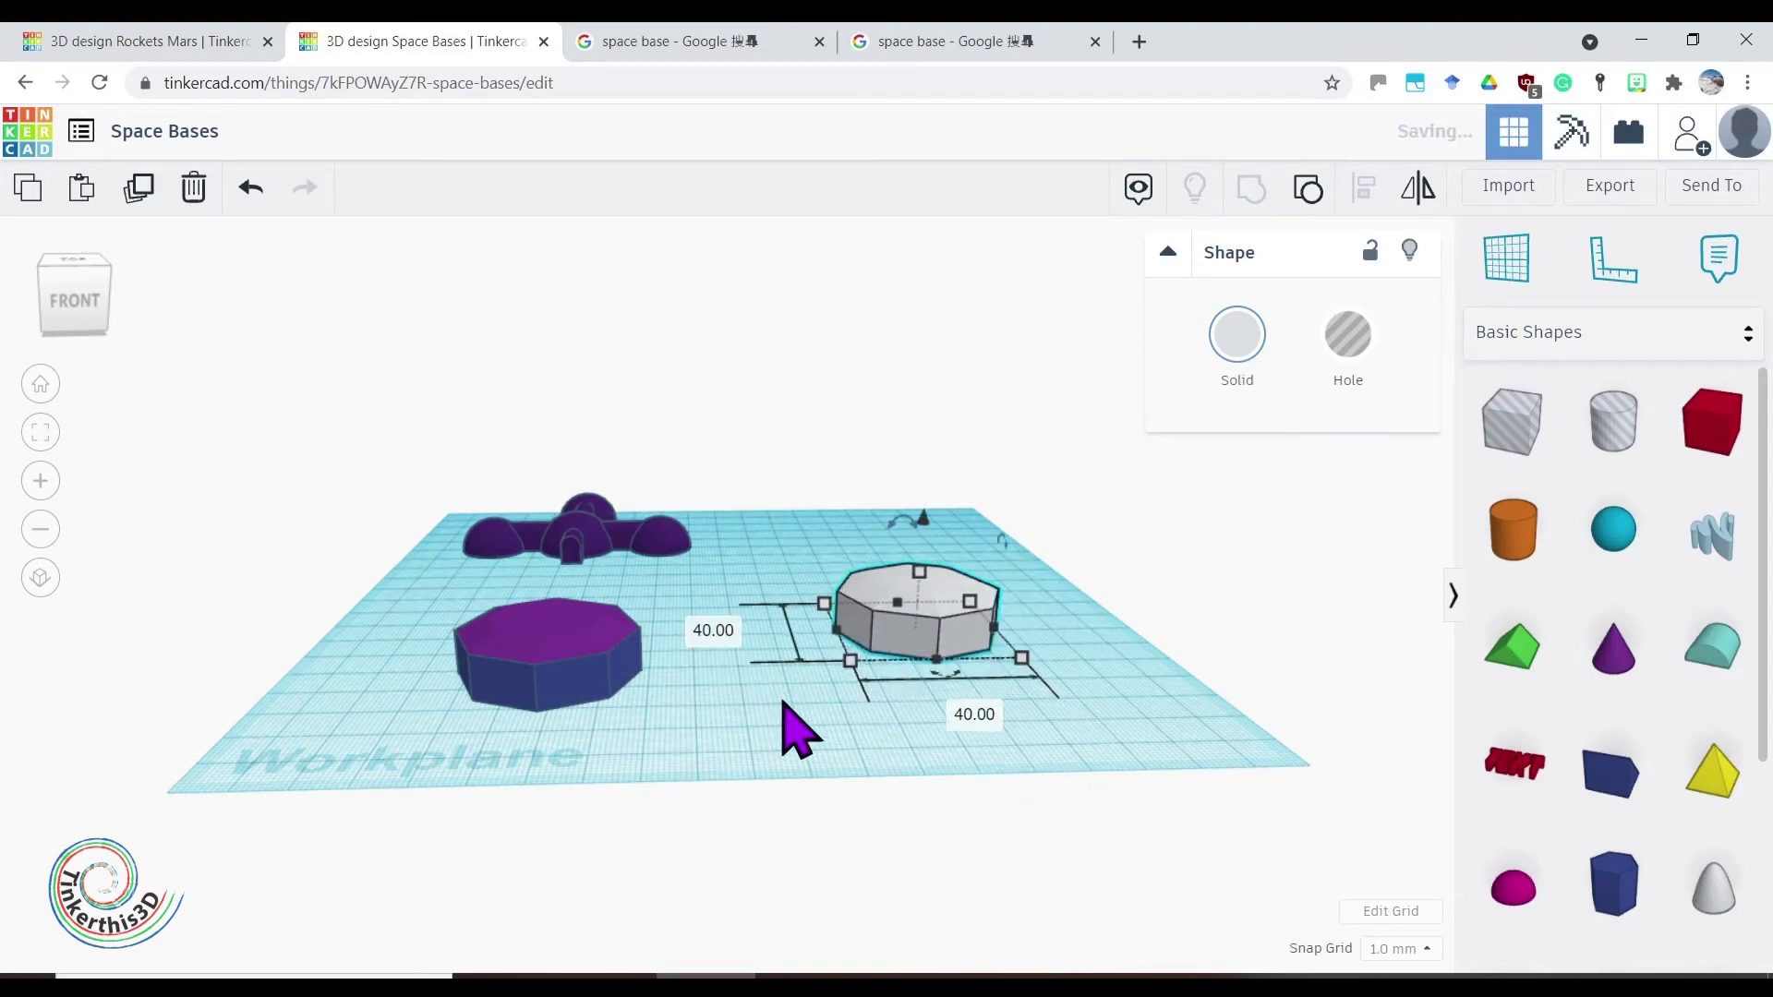
Move the white module toward the front of the workplane, level with the large purple module
left_click(800, 748)
right_click_drag(895, 748, 877, 667)
left_click_drag(876, 666, 840, 752)
right_click_drag(724, 819, 843, 828)
right_click_drag(1215, 730, 1275, 704)
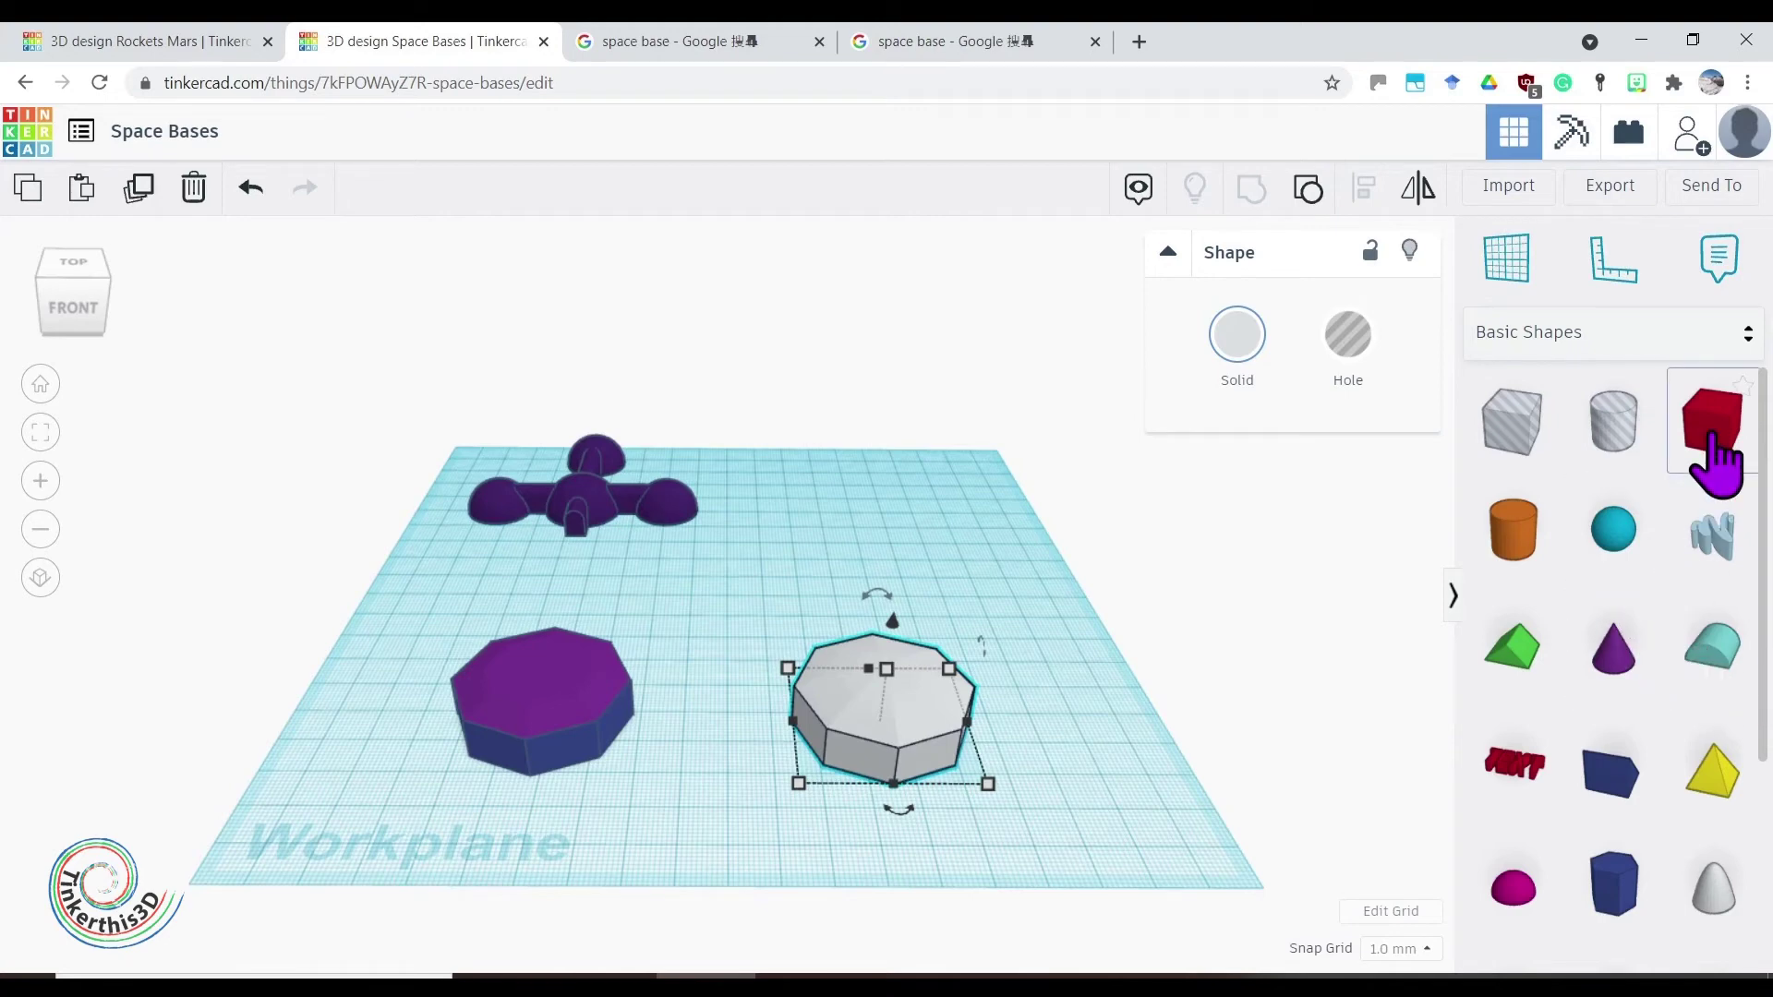
Add a box and a four-sided cone to the free area beyond the white module
left_click_drag(1713, 466, 942, 554)
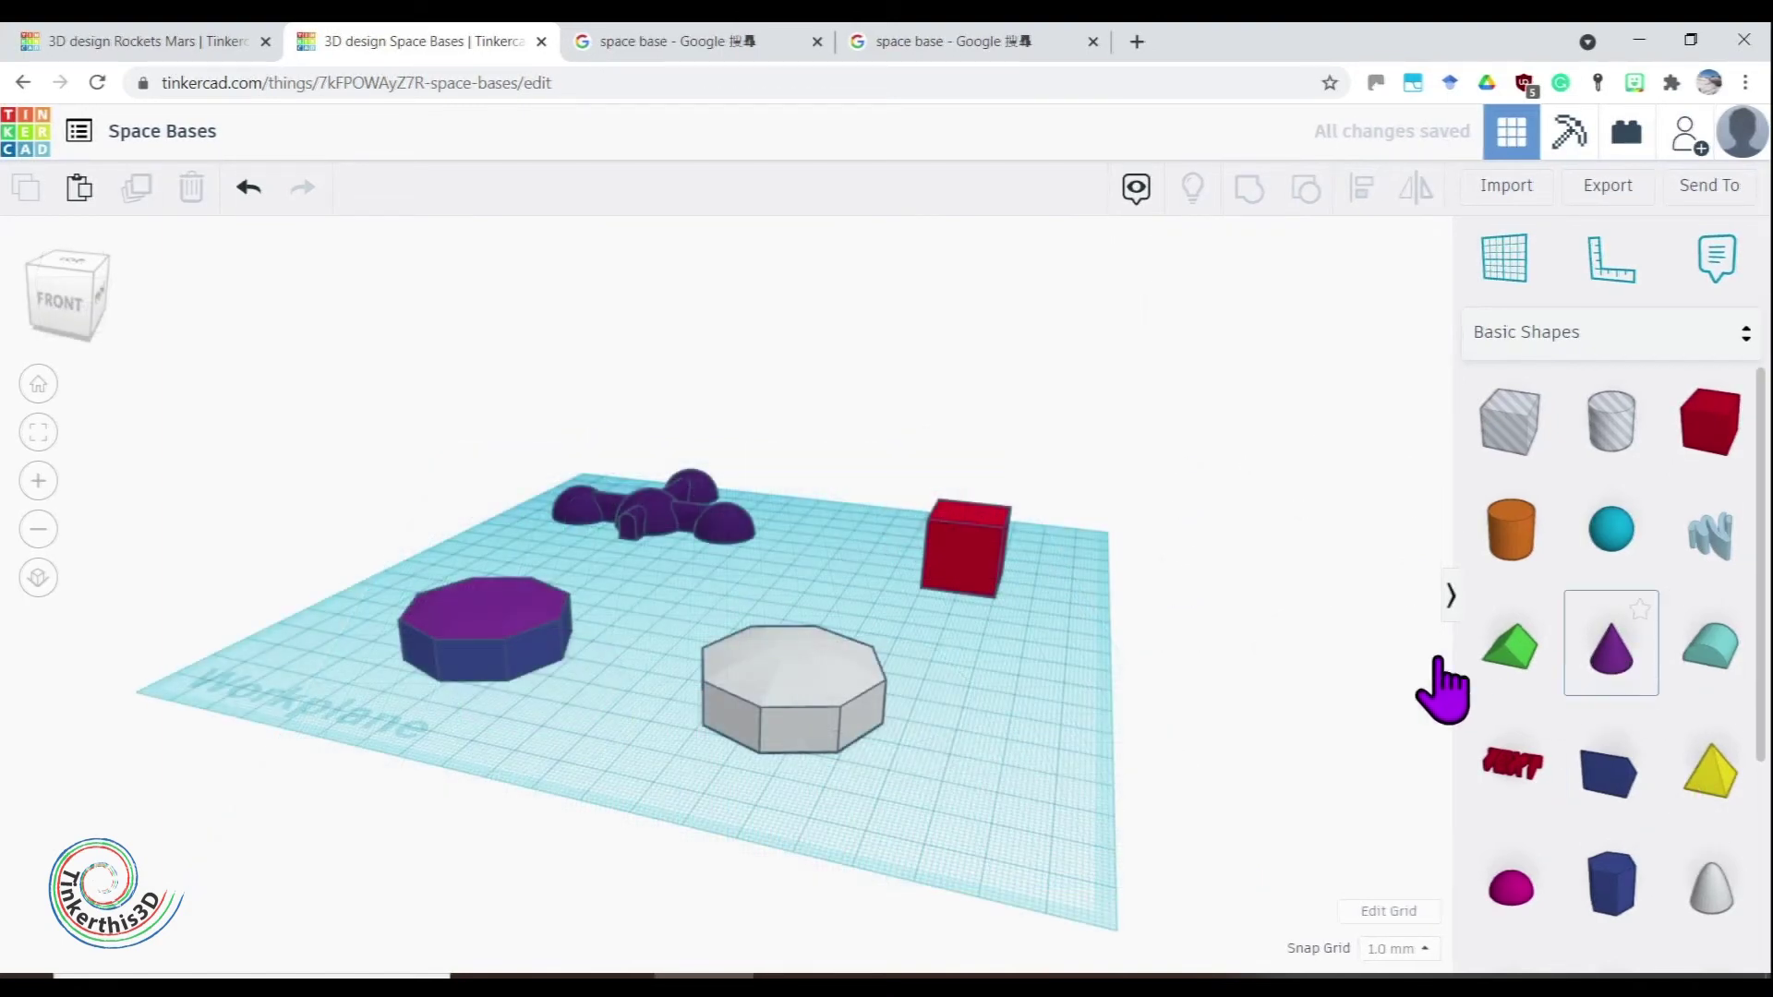
left_click_drag(1442, 688, 1071, 657)
left_click(960, 568)
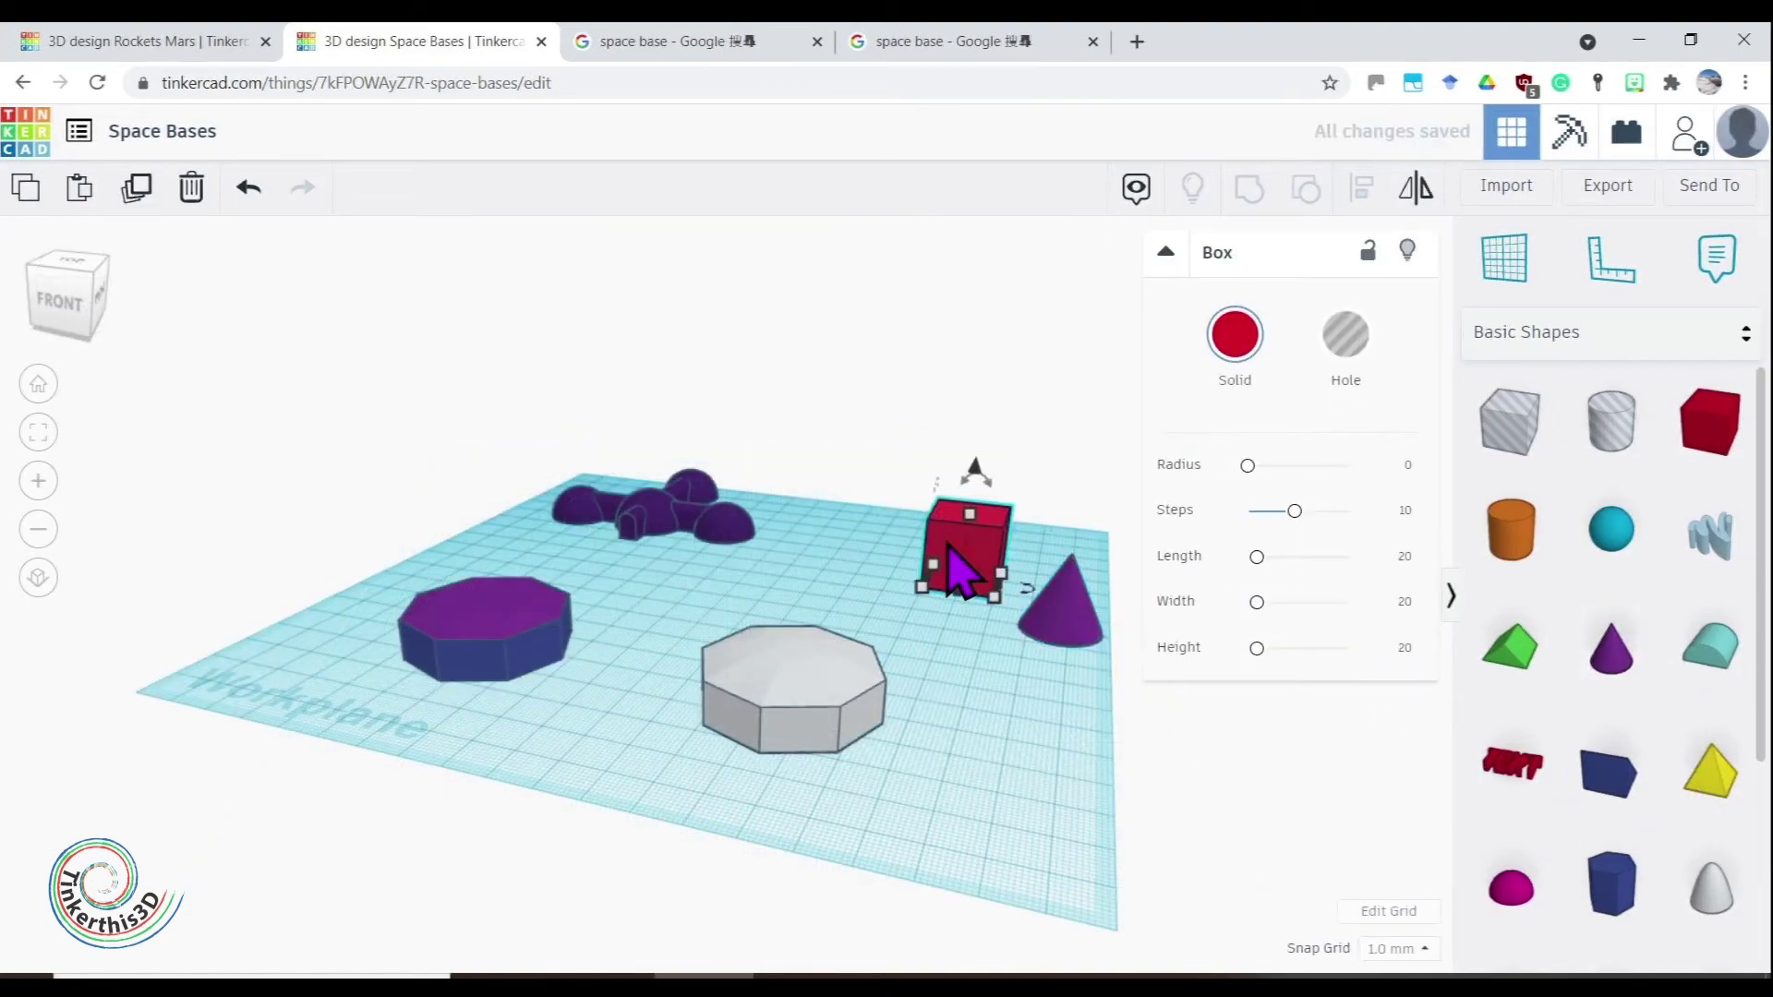
left_click(1060, 629)
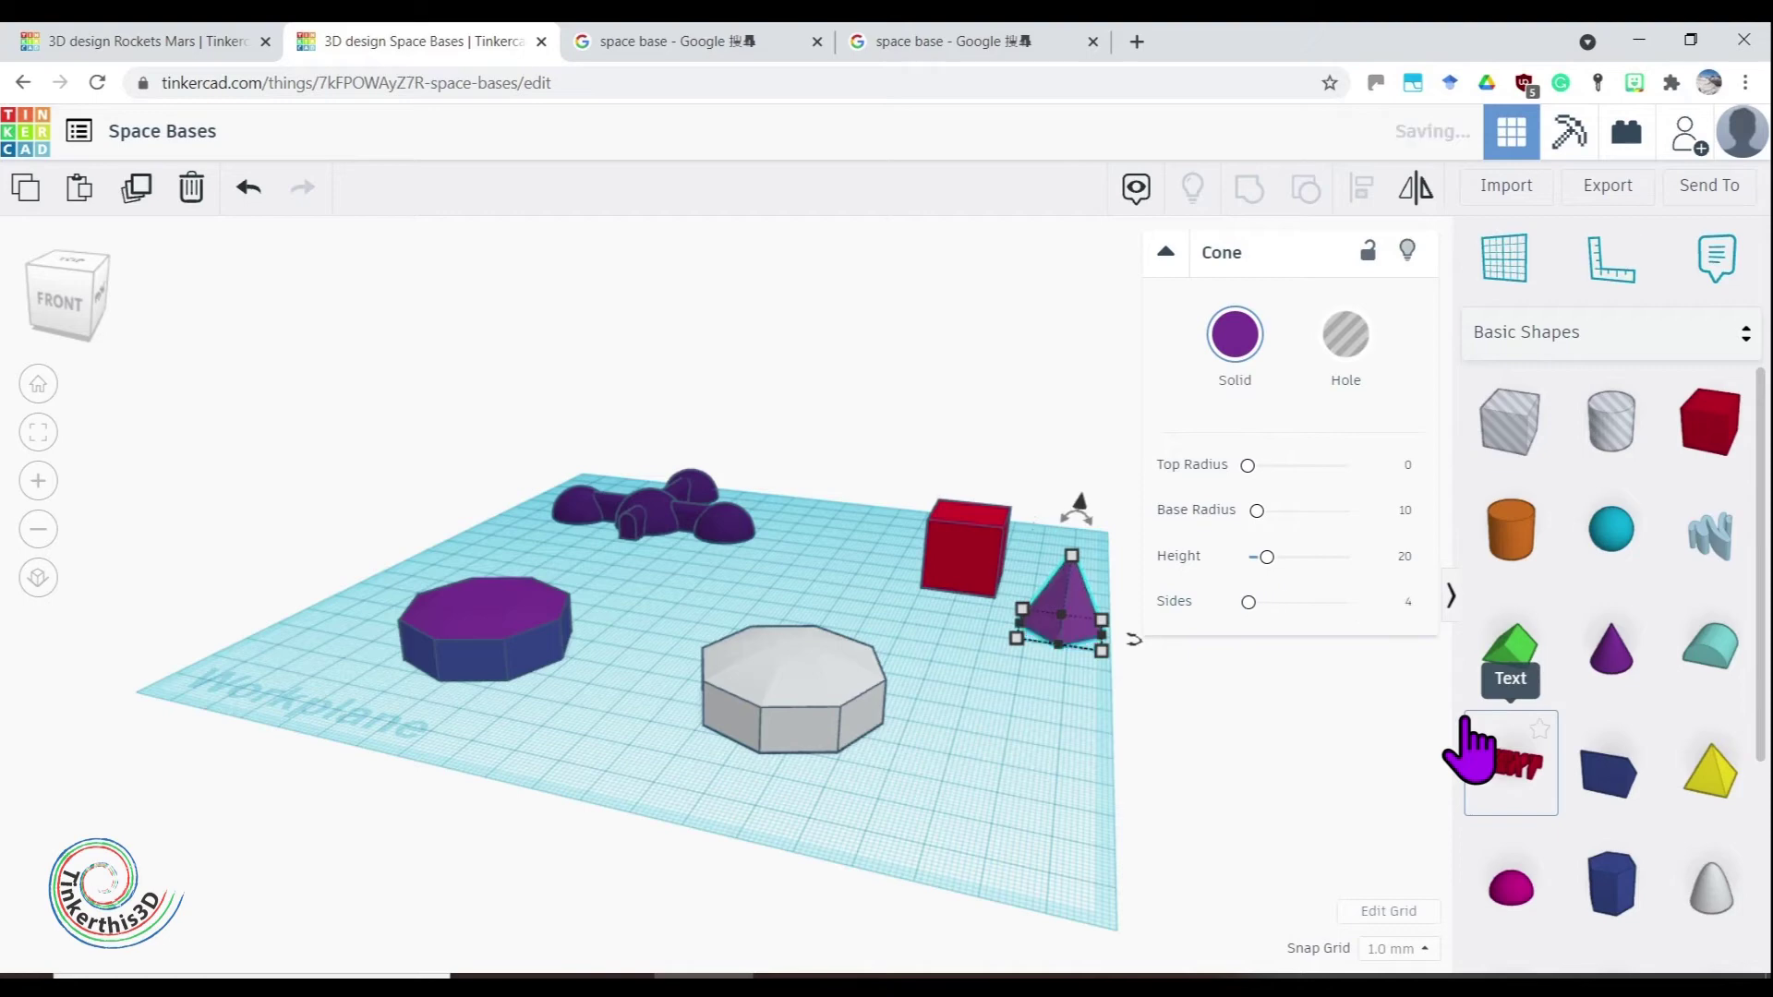
left_click(1069, 736)
Rotate the four-sided cone so its base edges run parallel to the box's sides
right_click_drag(1069, 736, 712, 811)
left_click(765, 916)
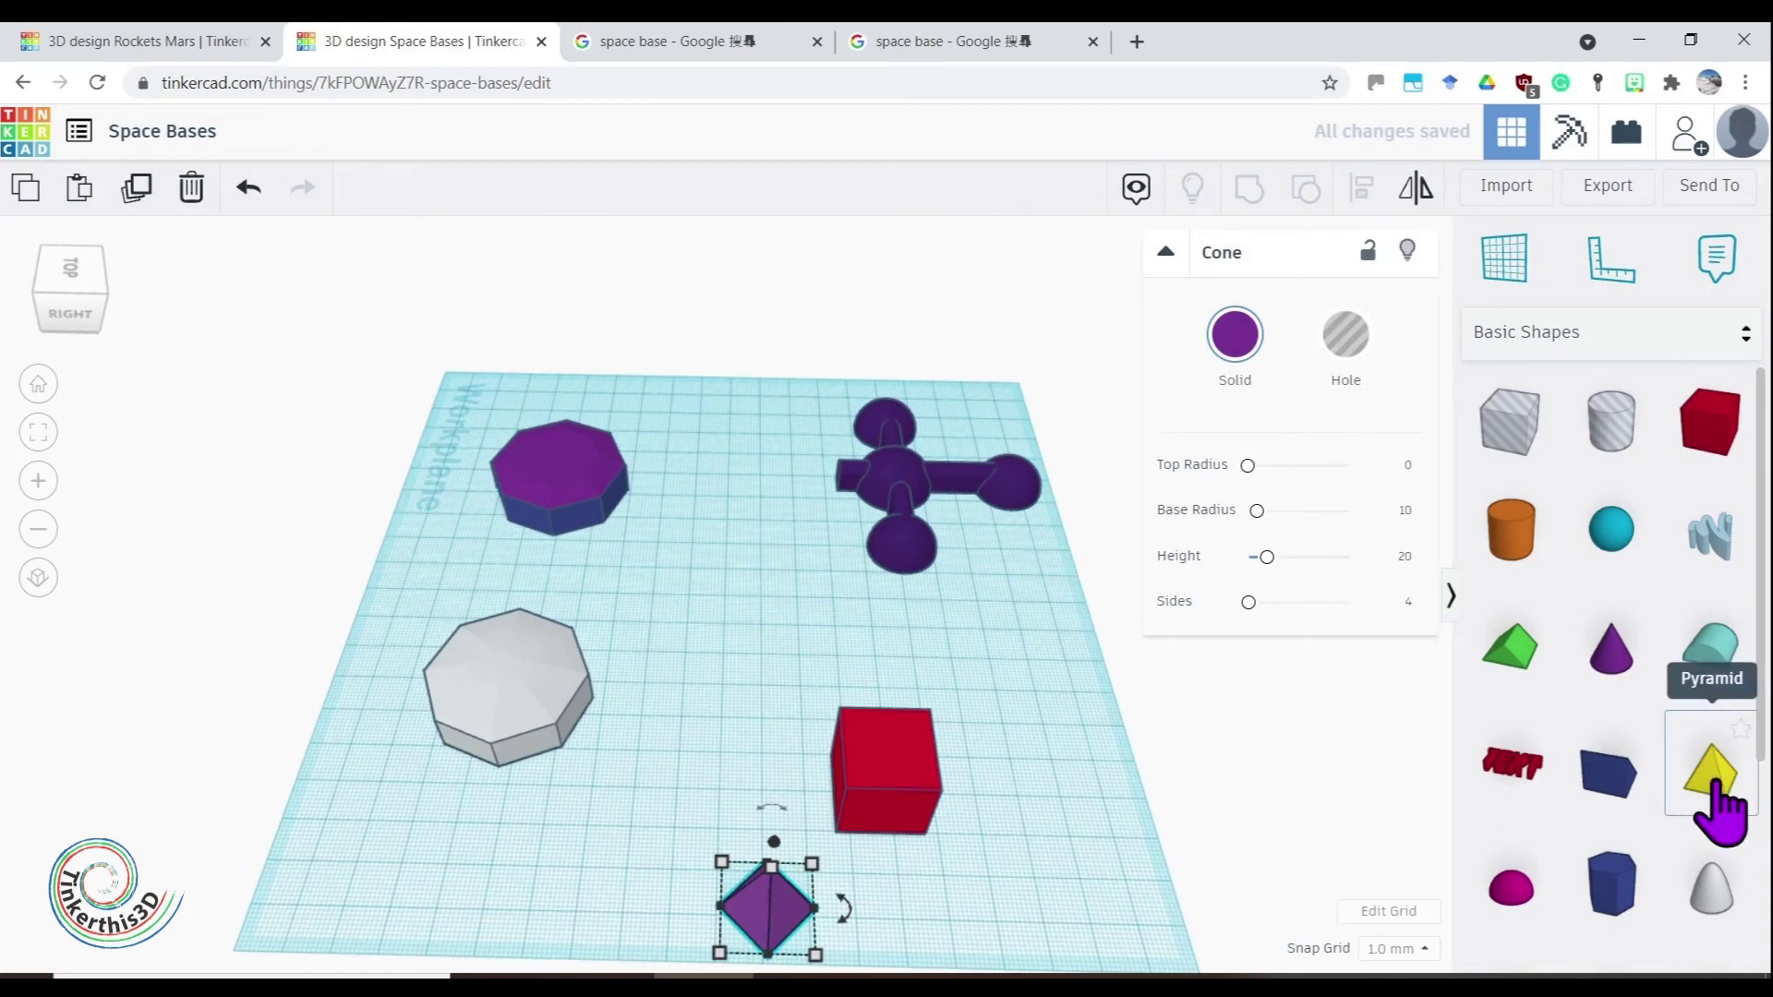
mouse_move(851, 910)
left_click_drag(851, 910, 826, 946)
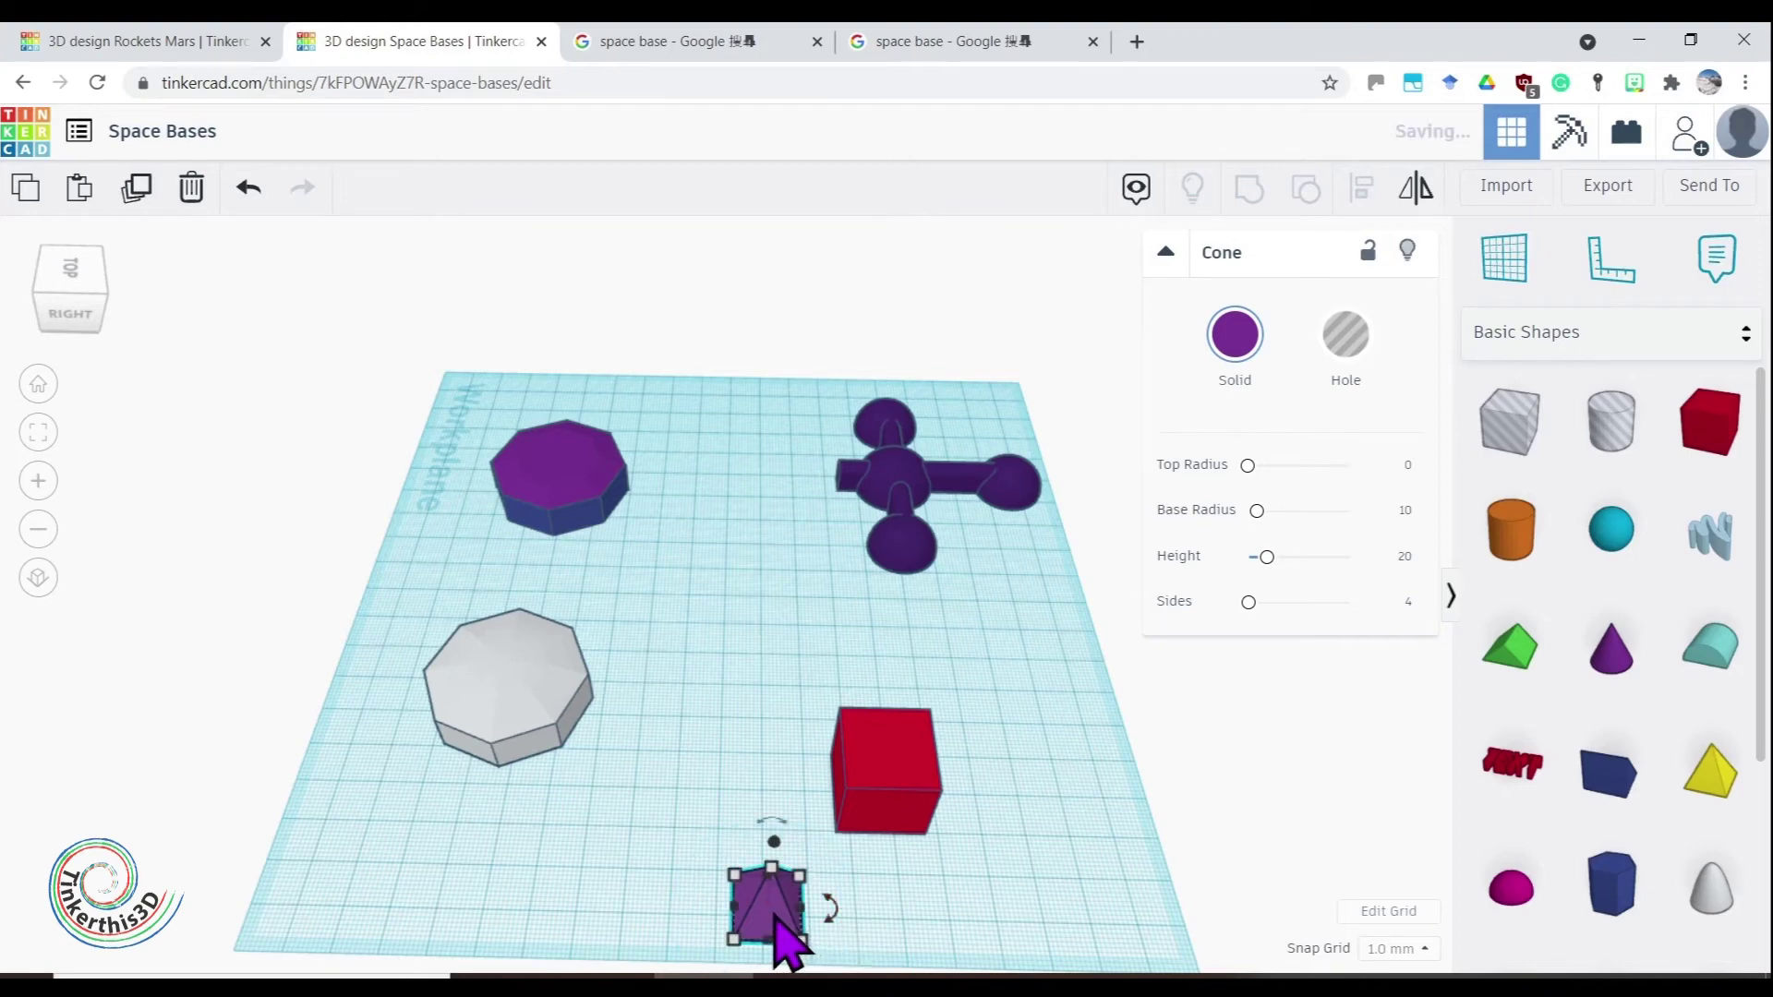
Raise the four-sided cone 20 mm above the workplane and align it centrally over the red box
right_click_drag(854, 942, 1215, 878)
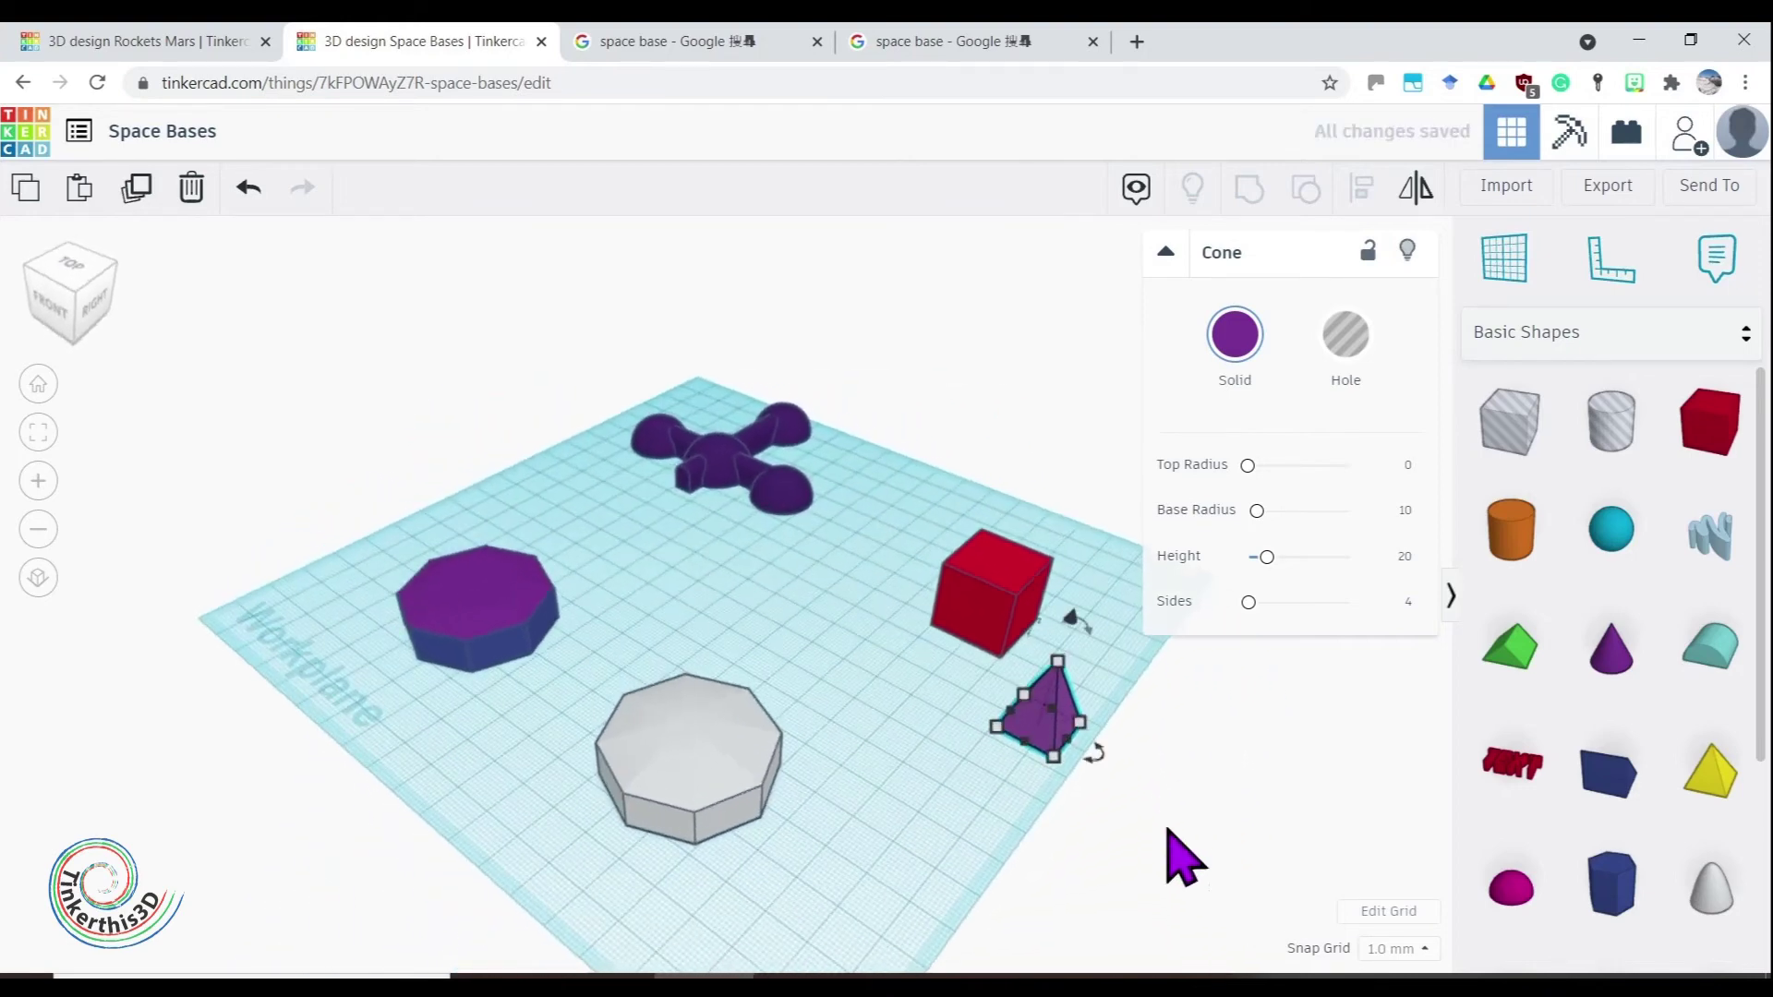
left_click_drag(1069, 616, 1103, 552)
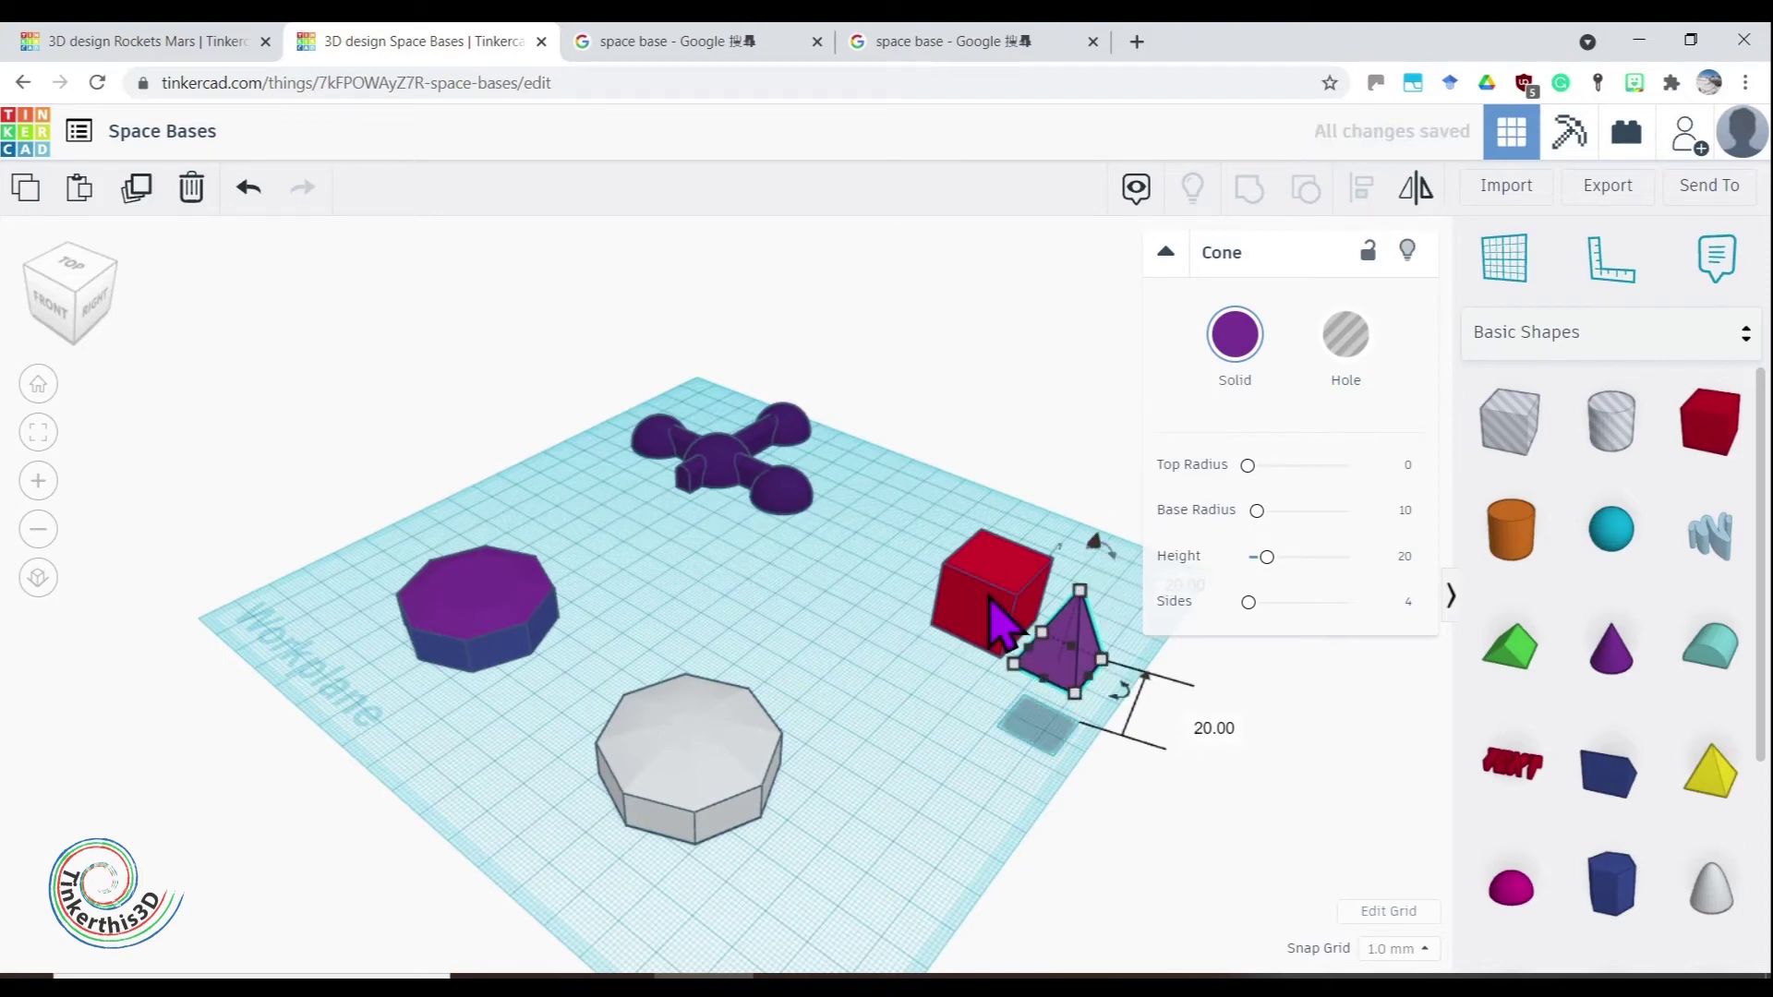
left_click(960, 600, "shift")
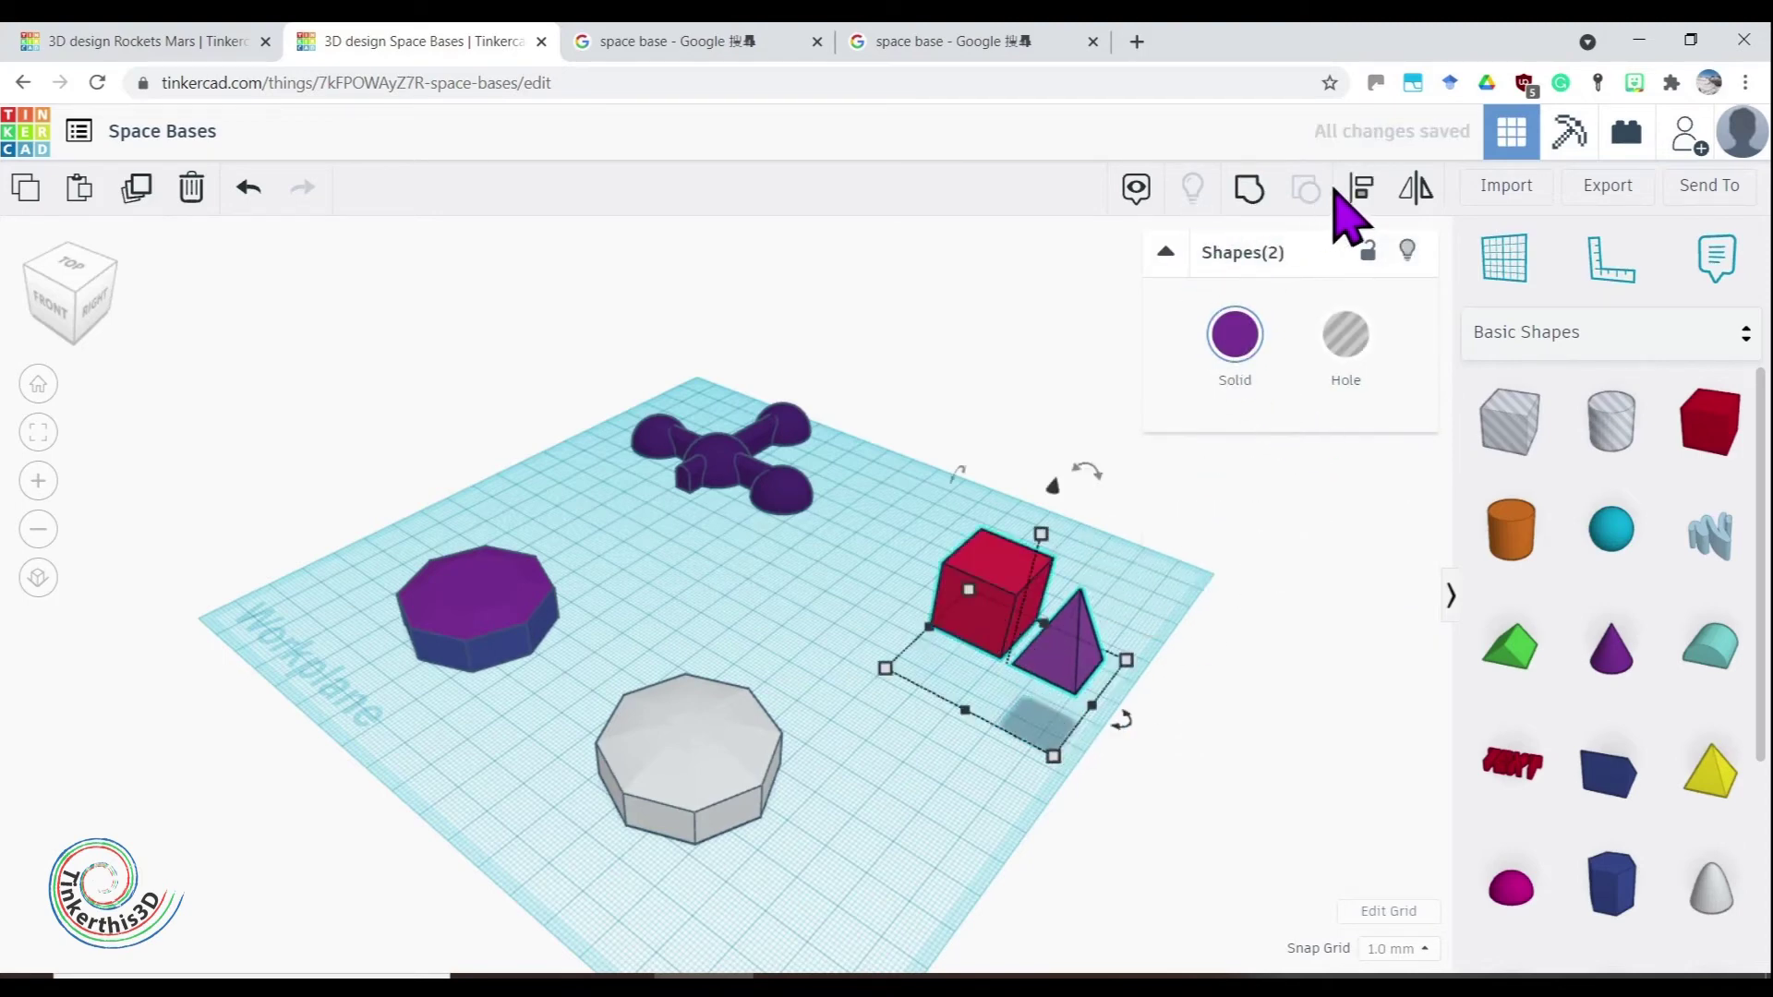
left_click(1362, 188)
left_click(948, 728)
left_click(942, 636)
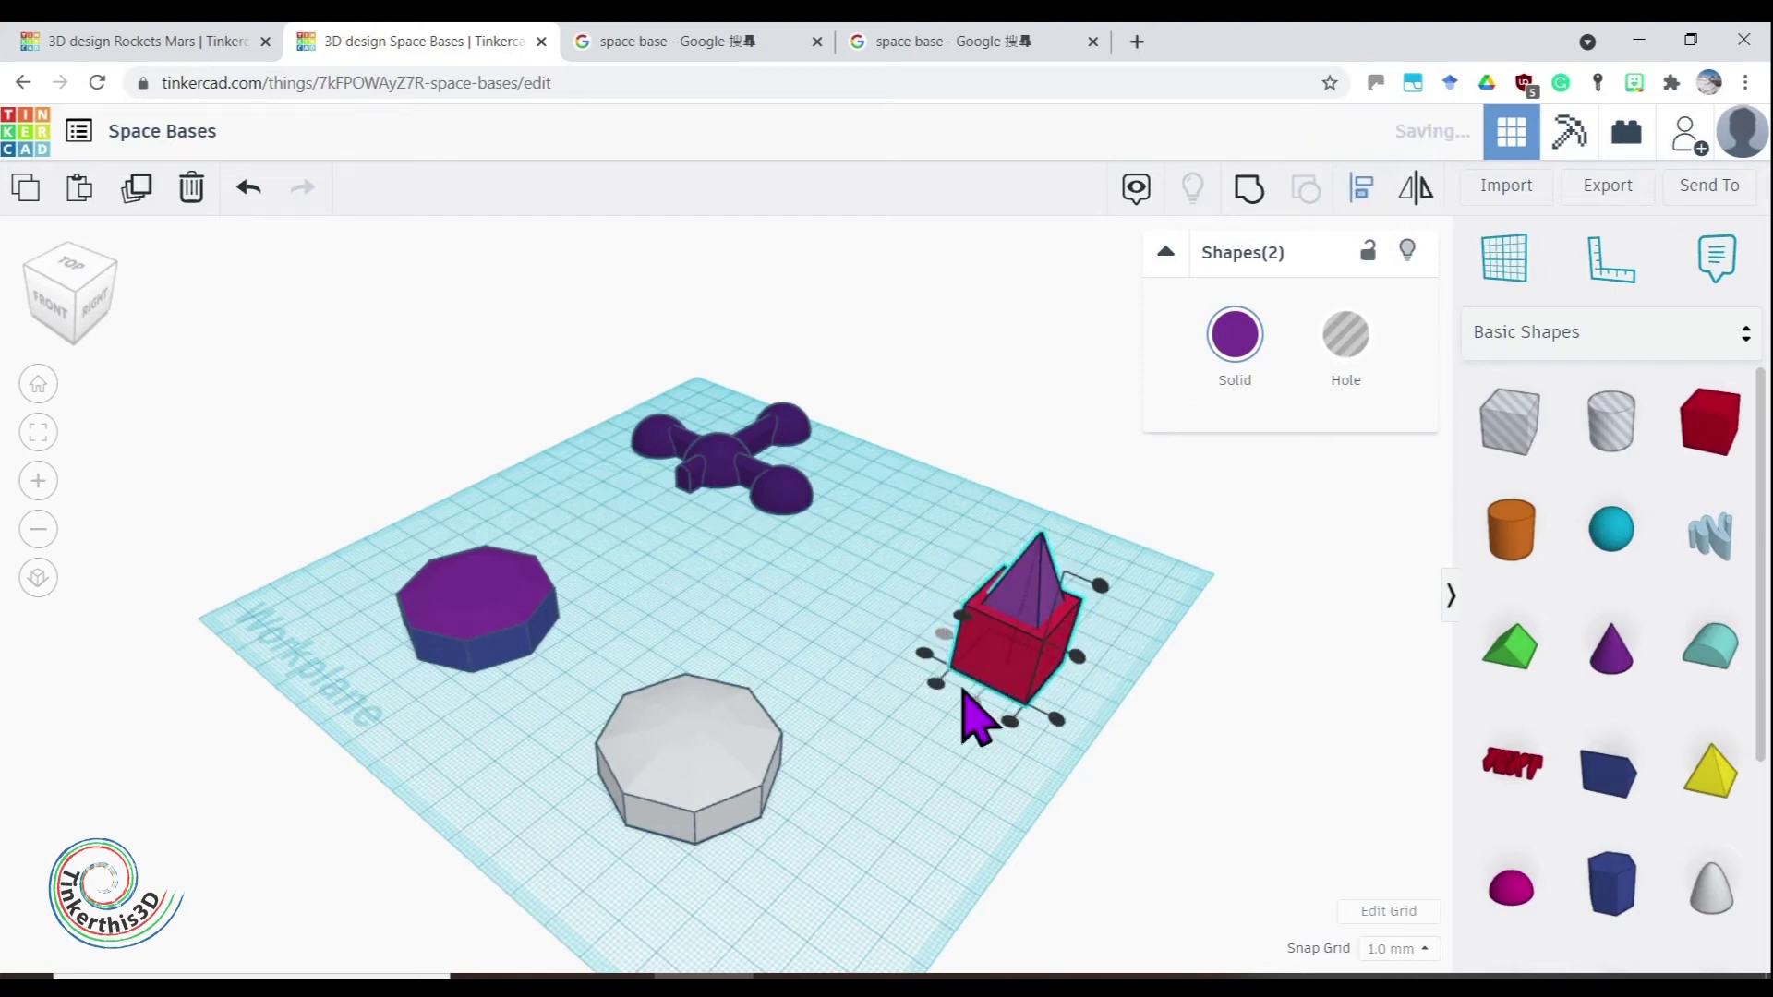
left_click(986, 780)
right_click_drag(993, 803, 720, 763)
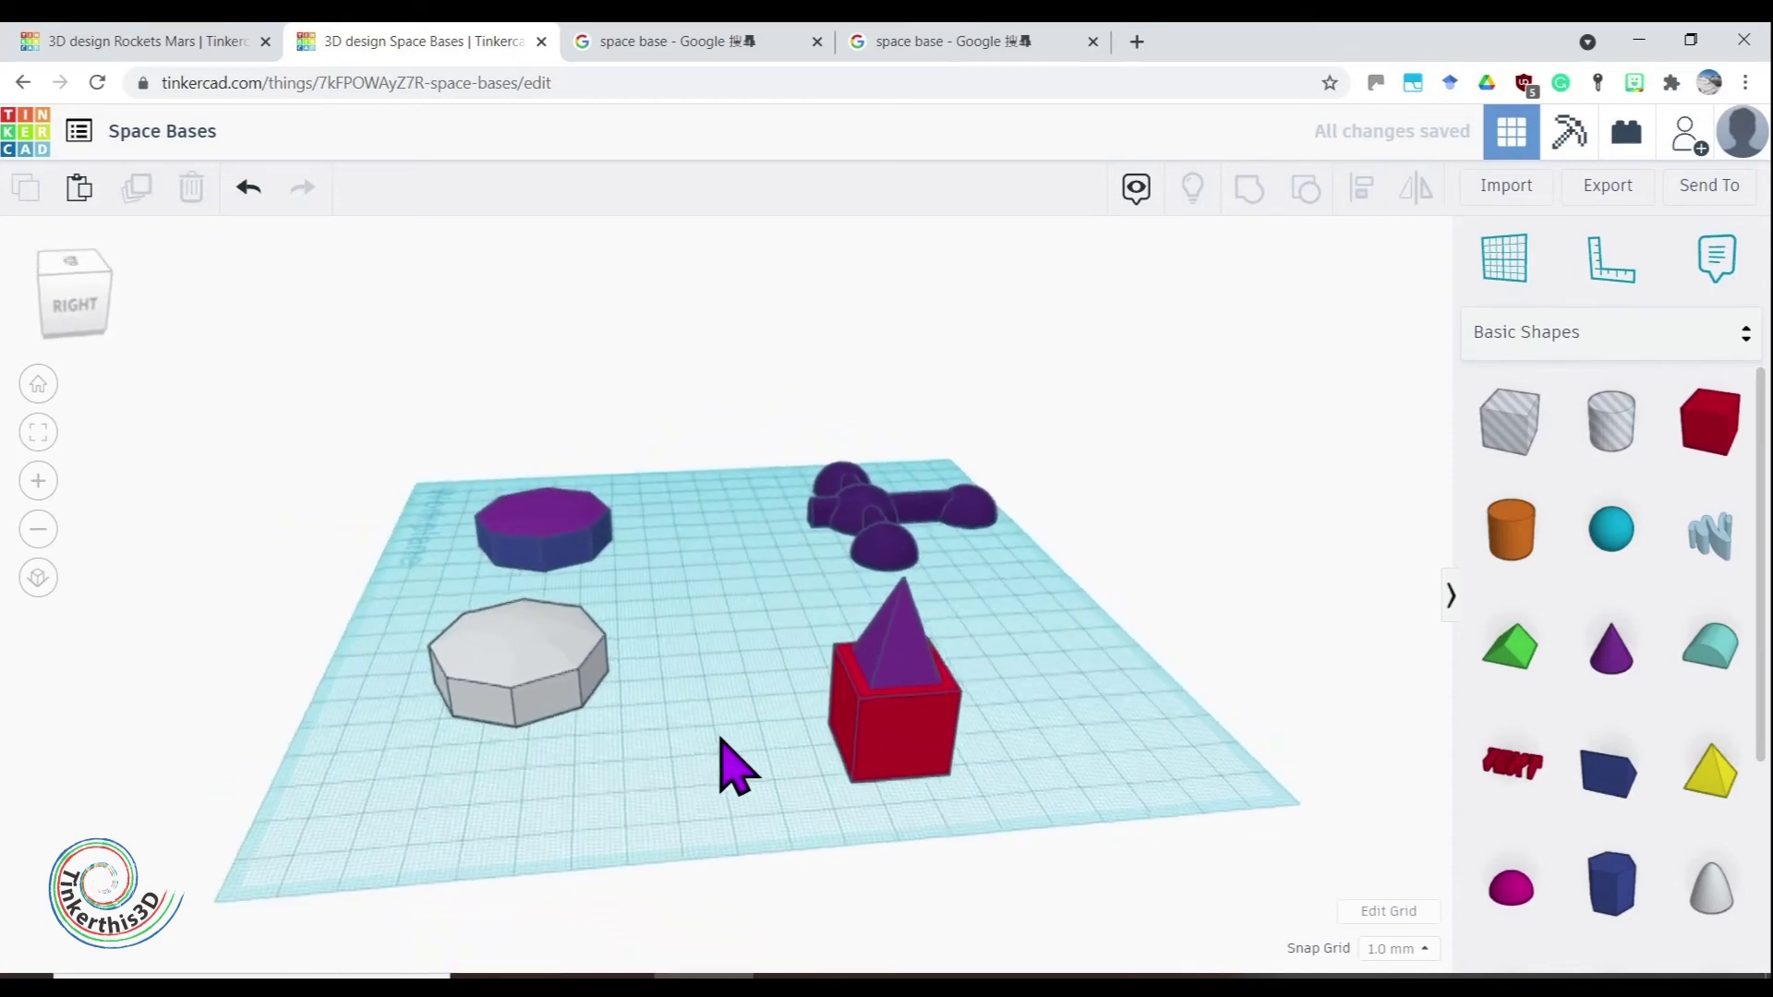
Resize the base of the four-sided cone on the red box to 20 by 20 mm
left_click(901, 683)
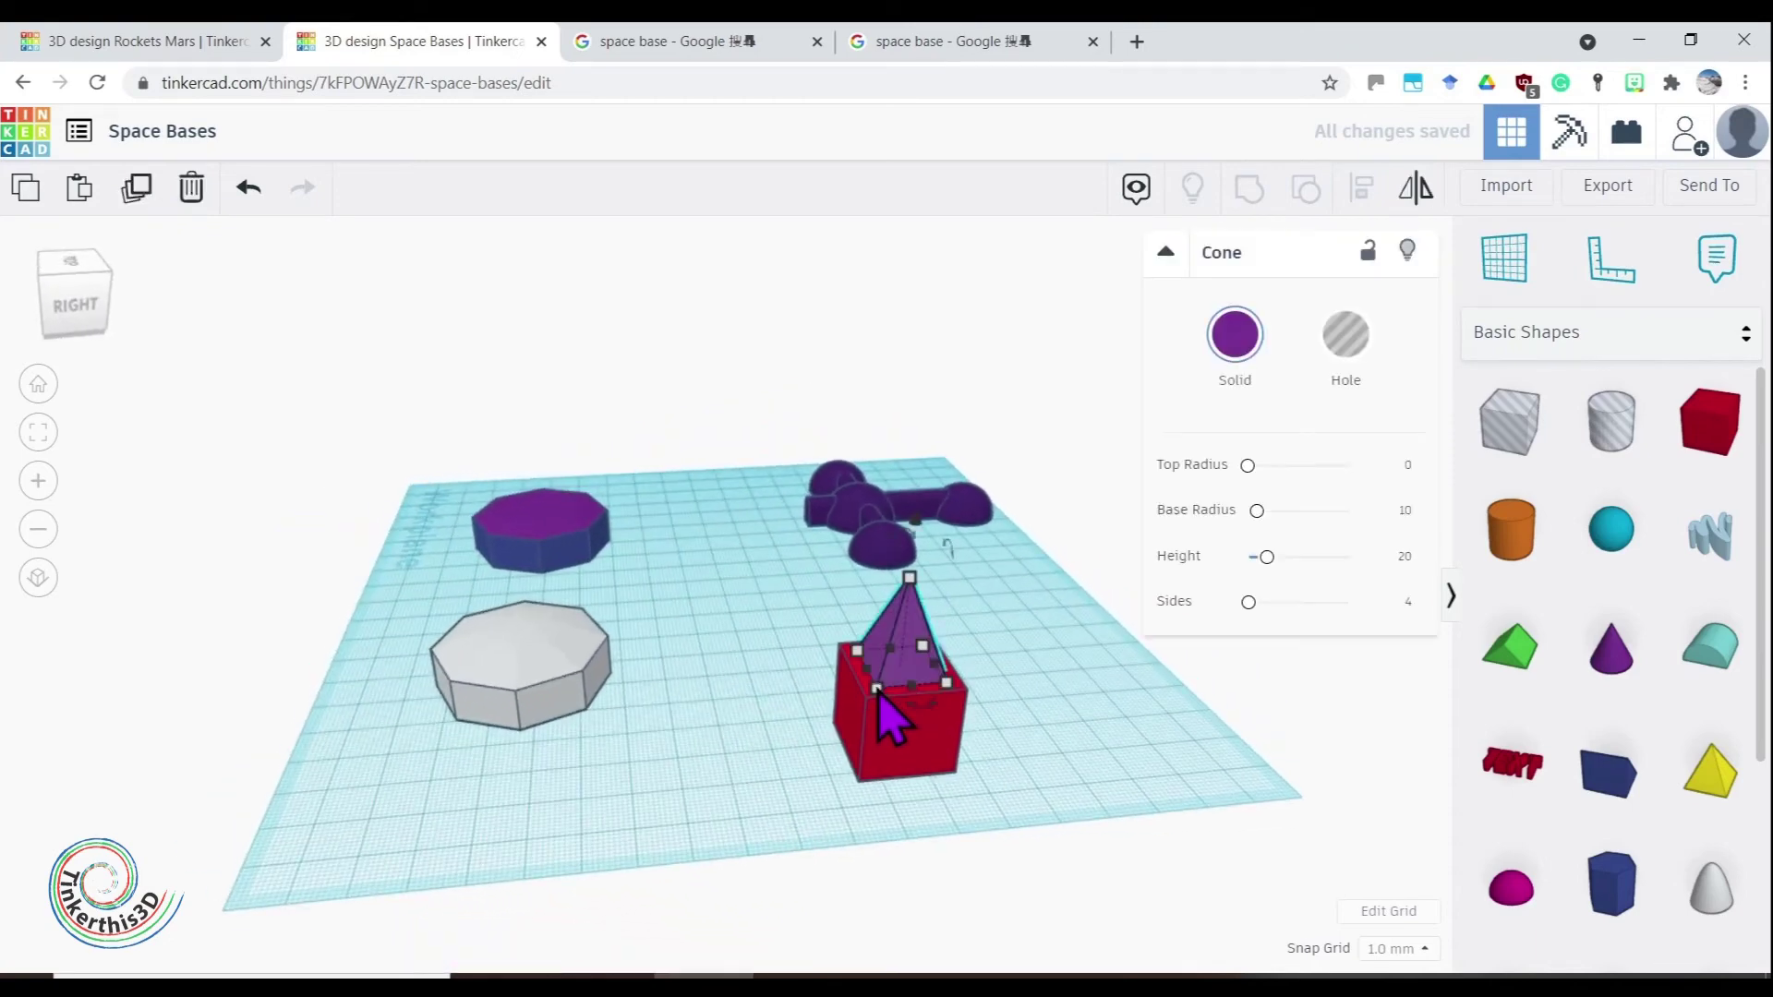
mouse_move(878, 691)
left_click(958, 763)
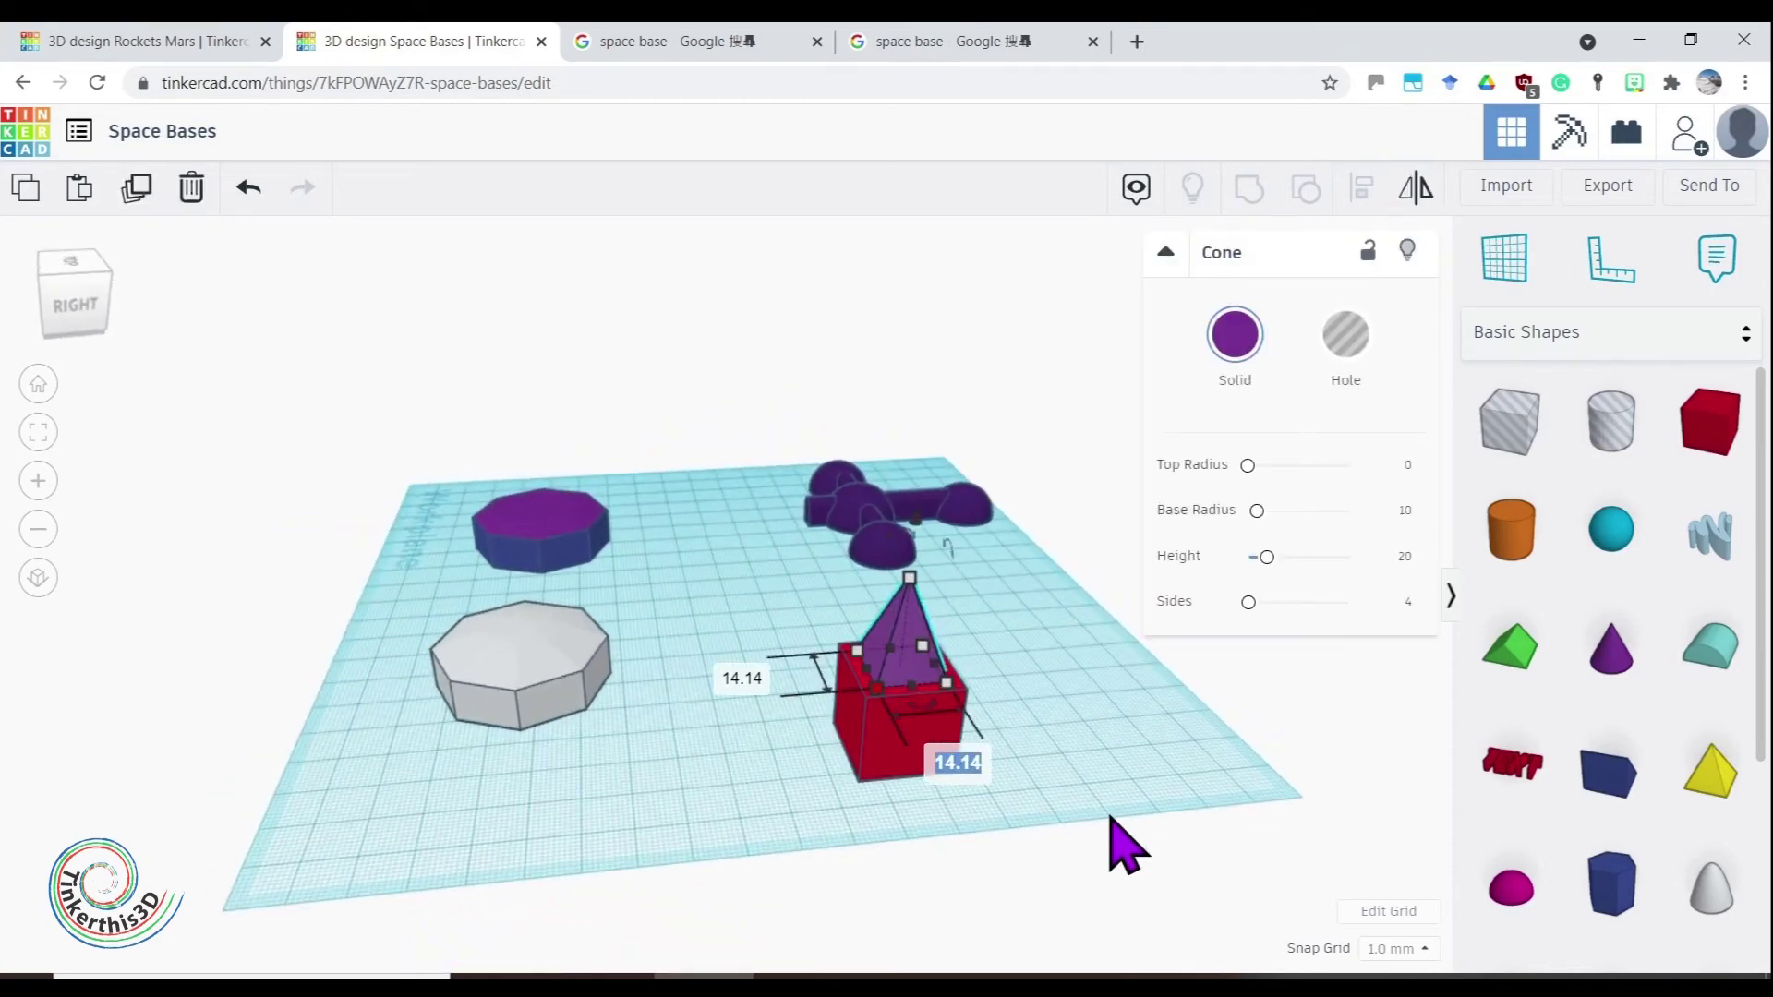
type("20")
key("Return")
left_click(704, 680)
type("20")
key("Return")
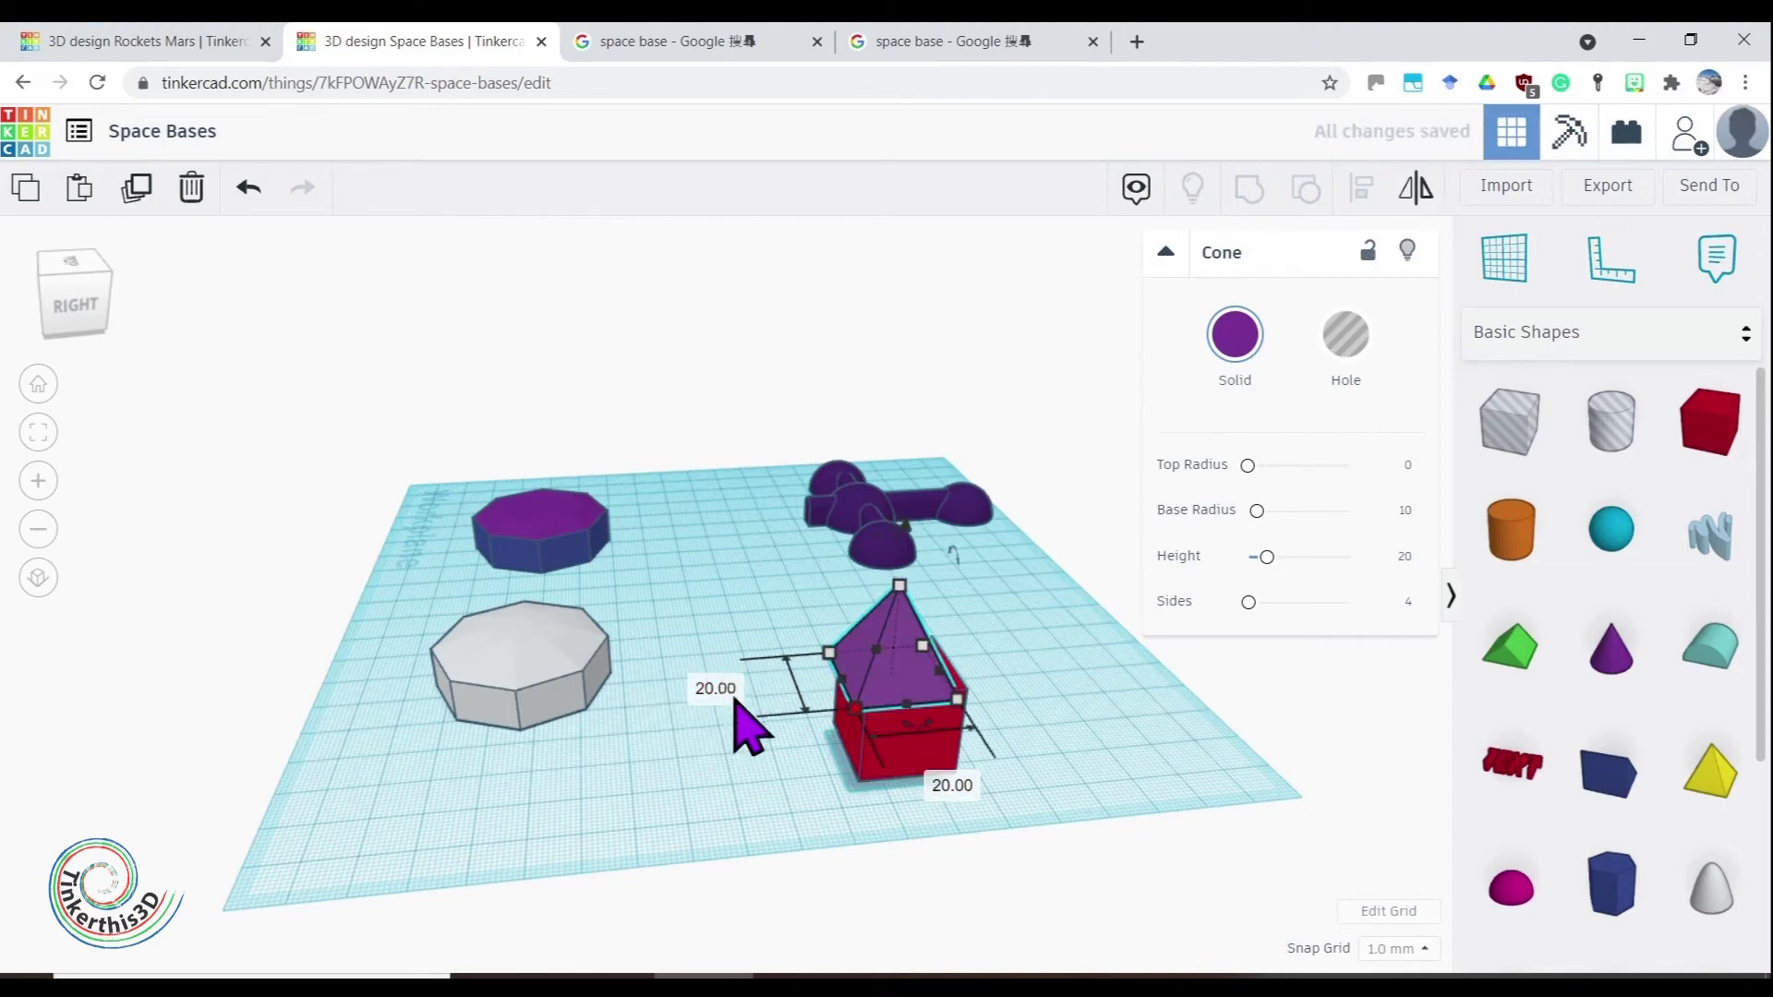
Align the resized cone with the red box so that its base sits squarely on the box's top
left_click(942, 862)
left_click_drag(1006, 841, 862, 681)
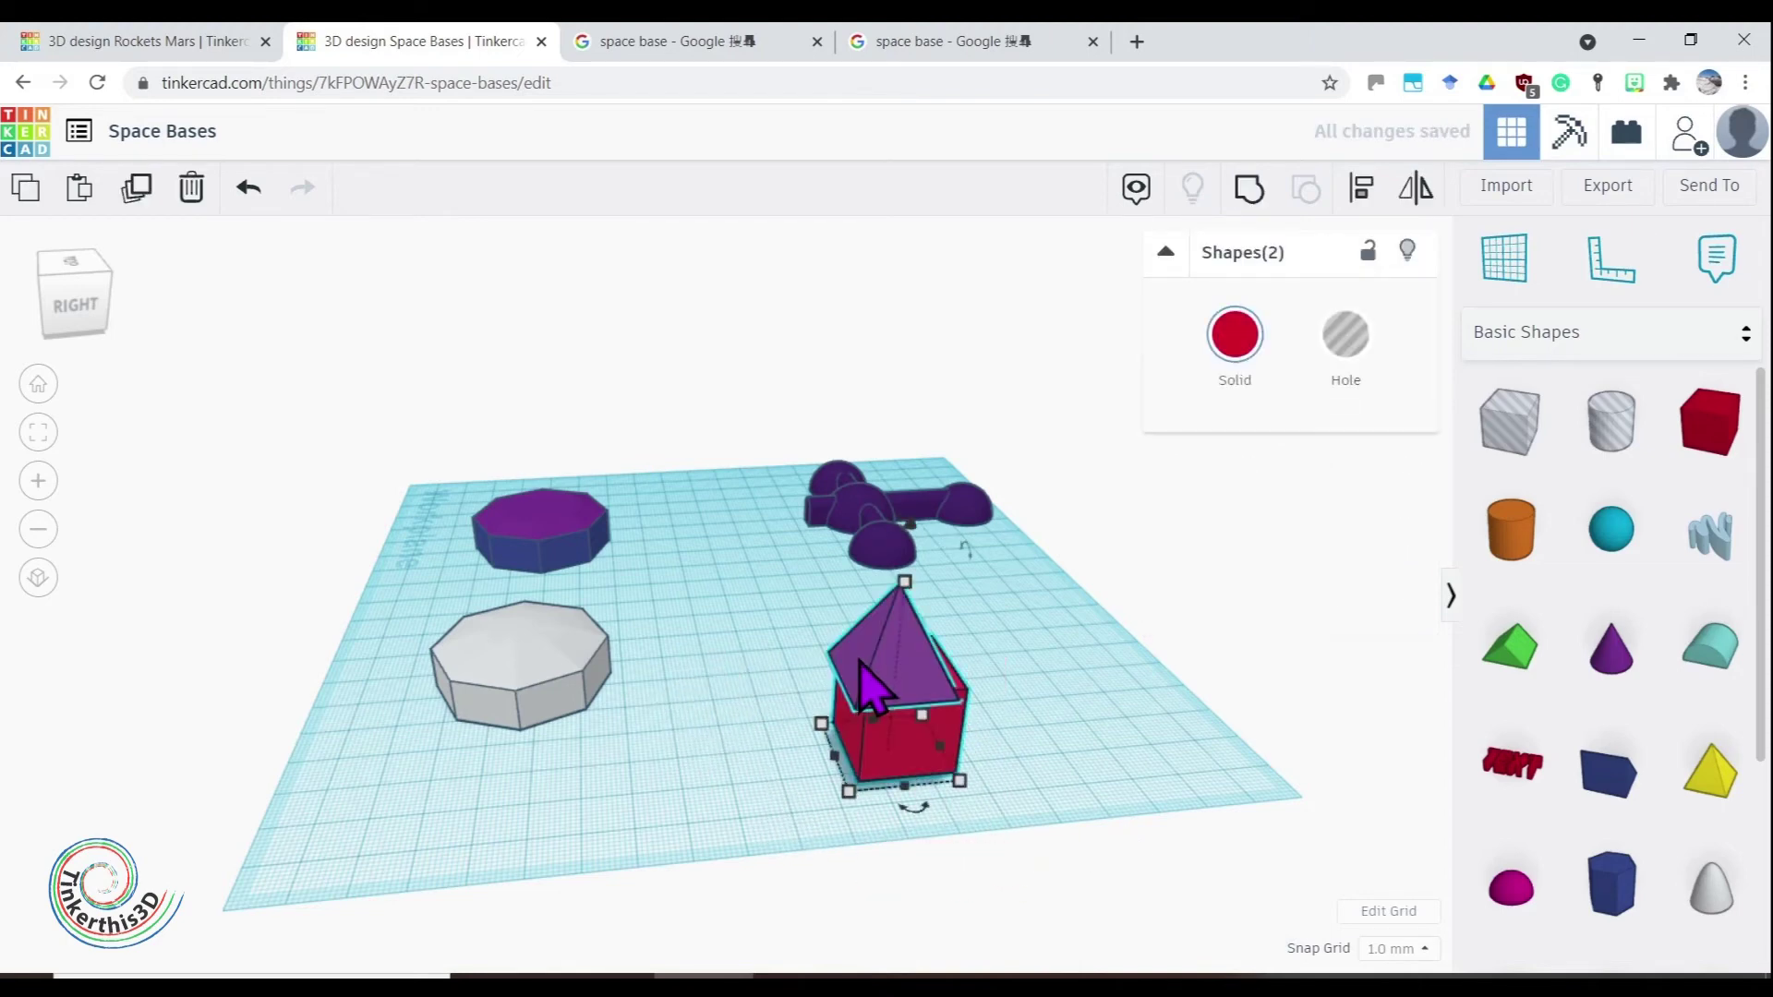
left_click(1376, 196)
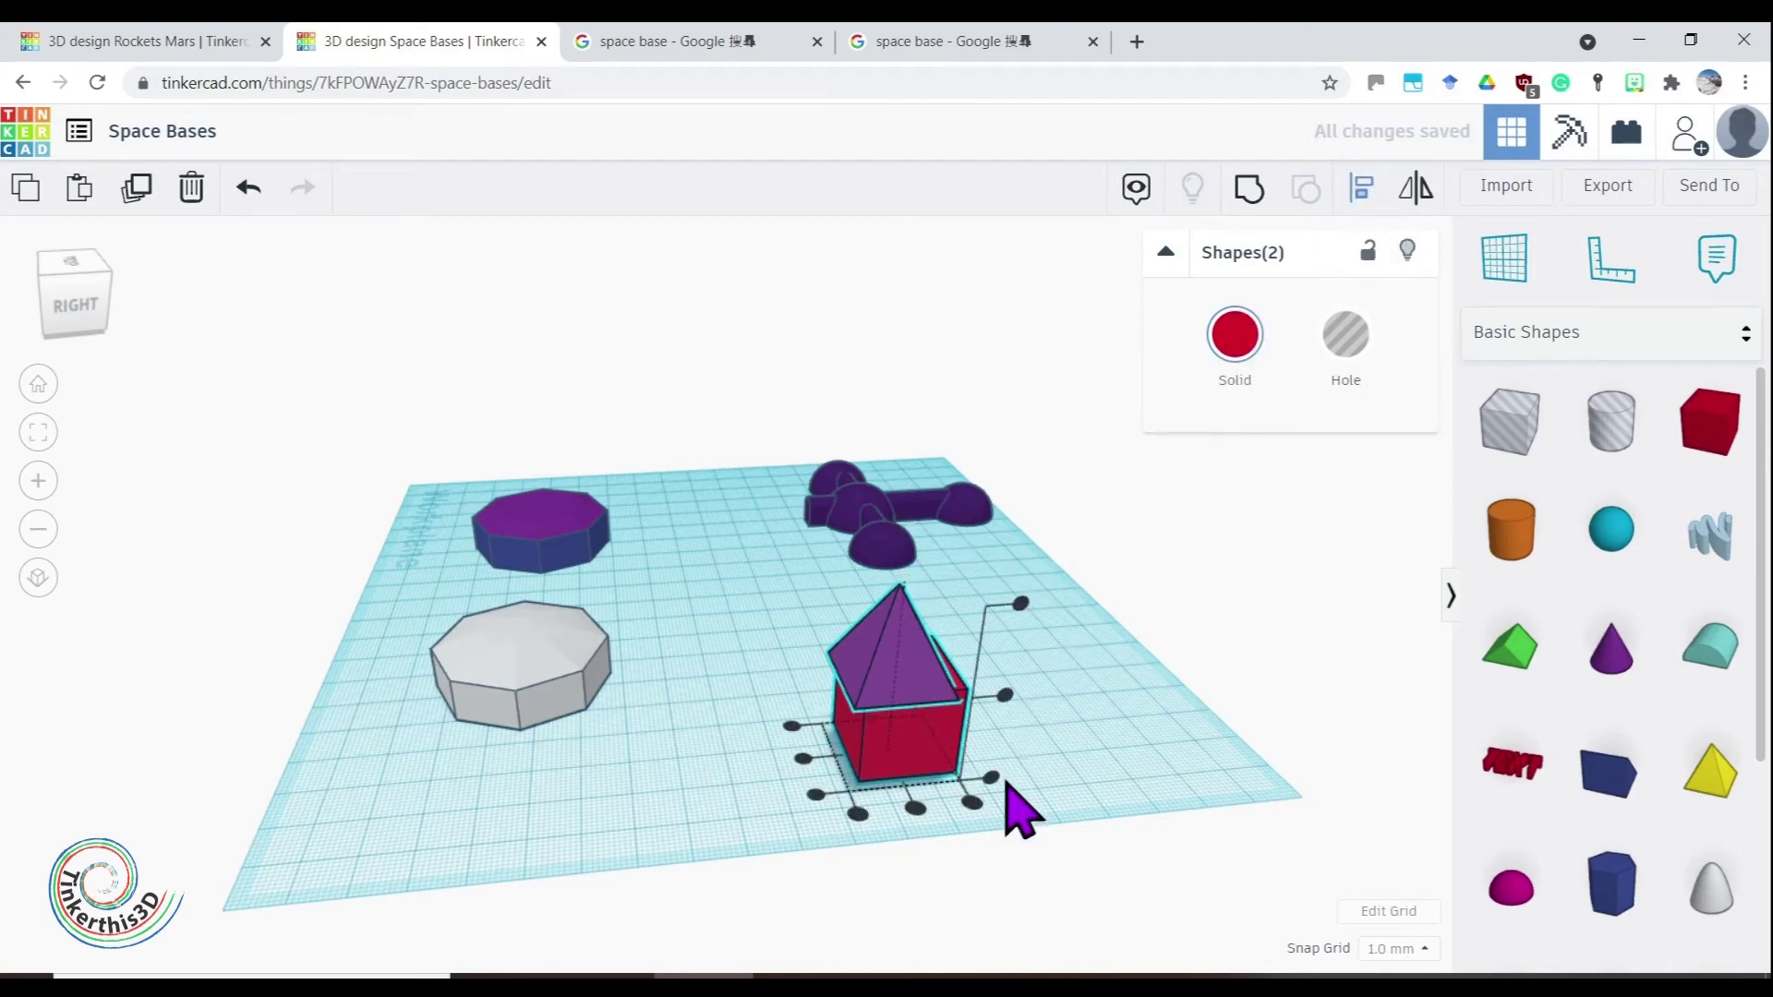
left_click(912, 811)
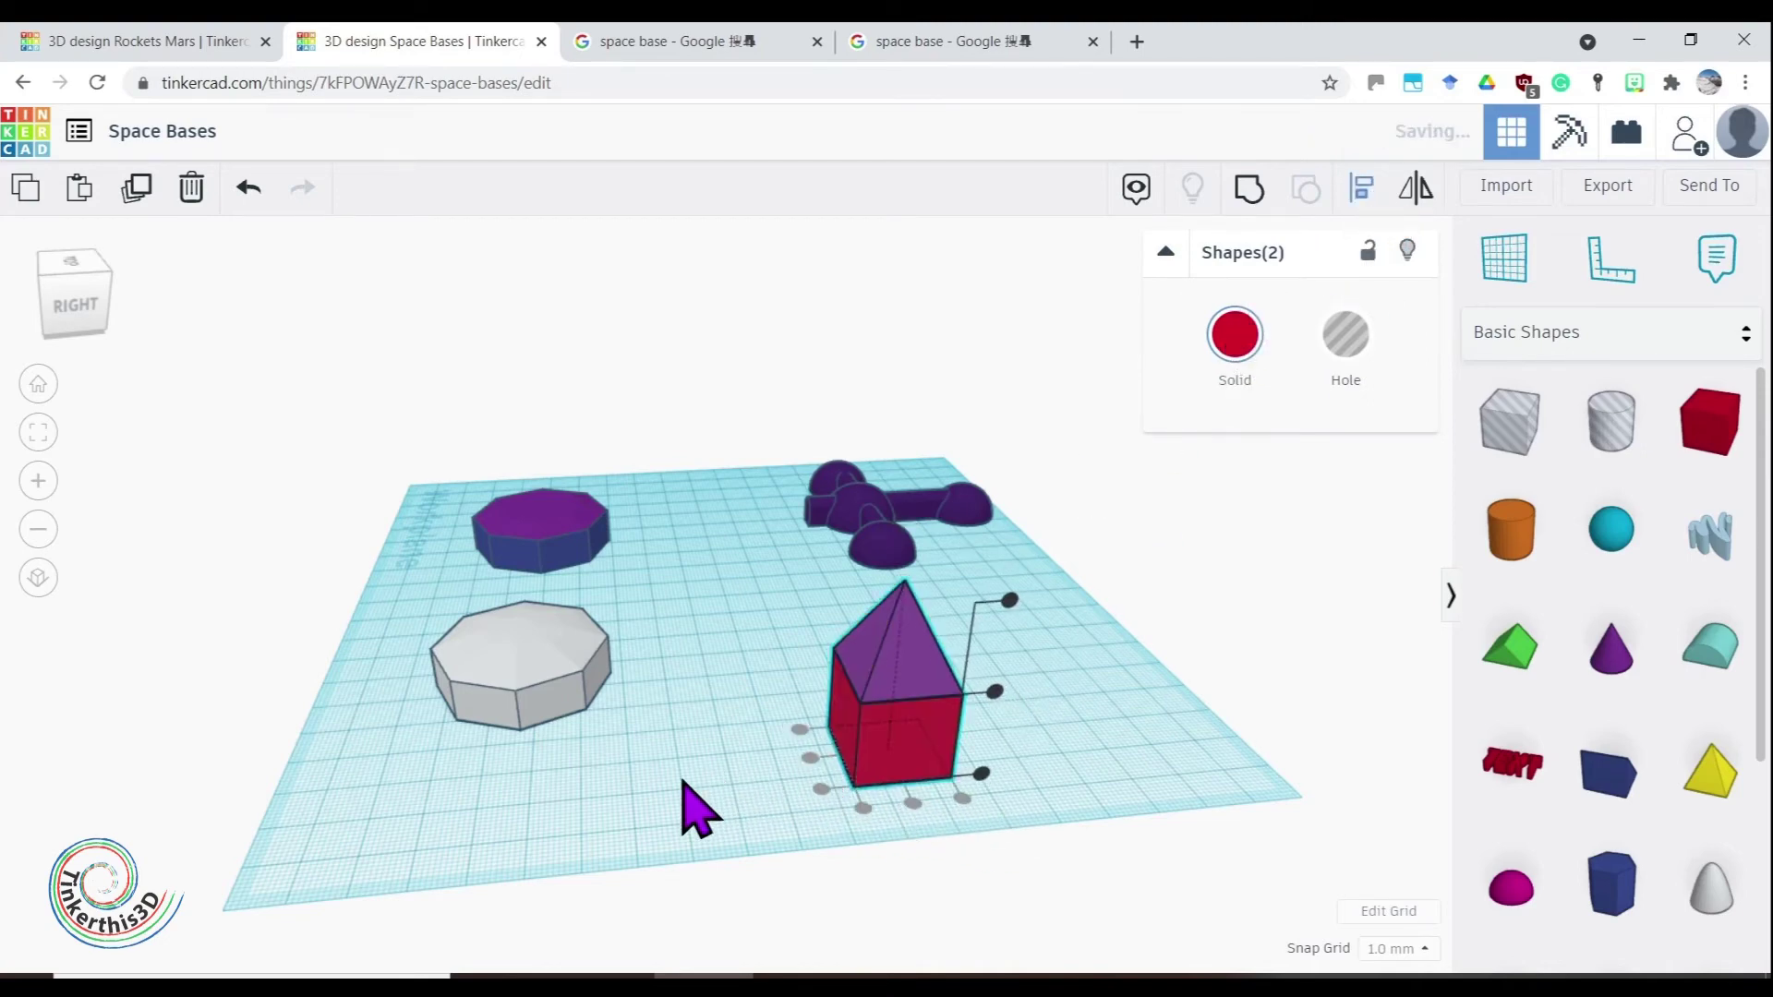
left_click(688, 809)
Flatten the four-sided cone roof to a height of 4 mm and widen its top radius to 7.47
right_click_drag(705, 819, 555, 782)
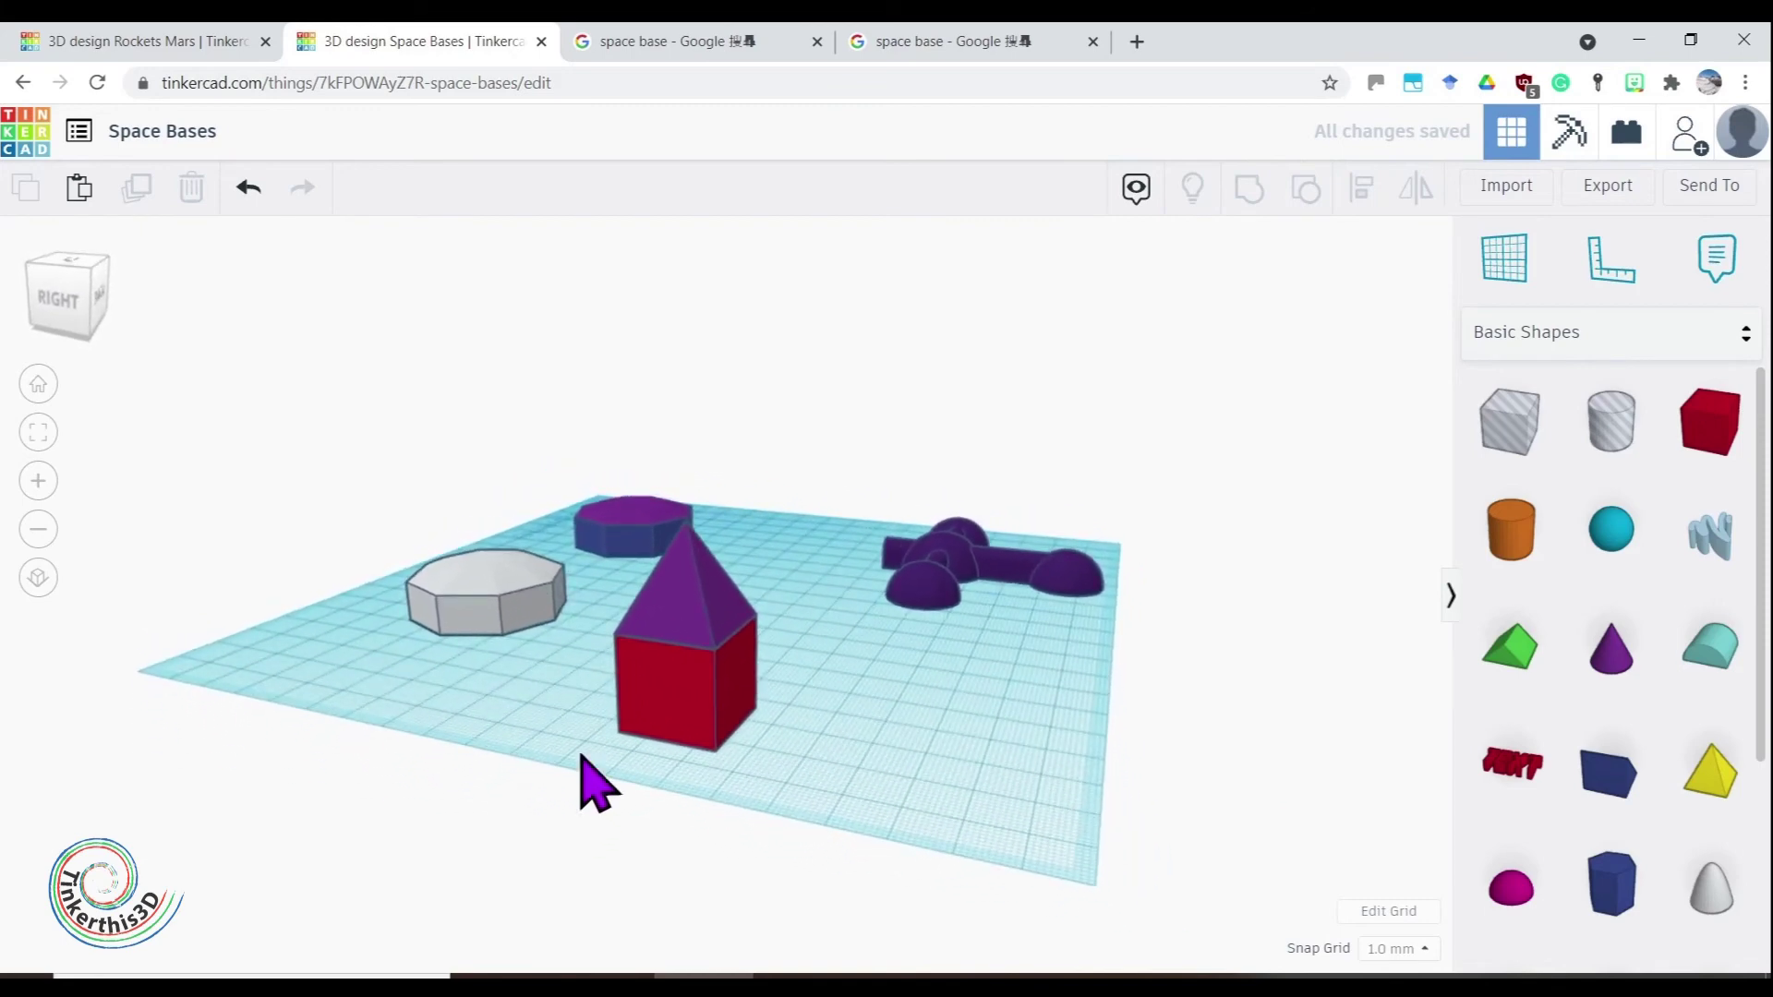
left_click(702, 637)
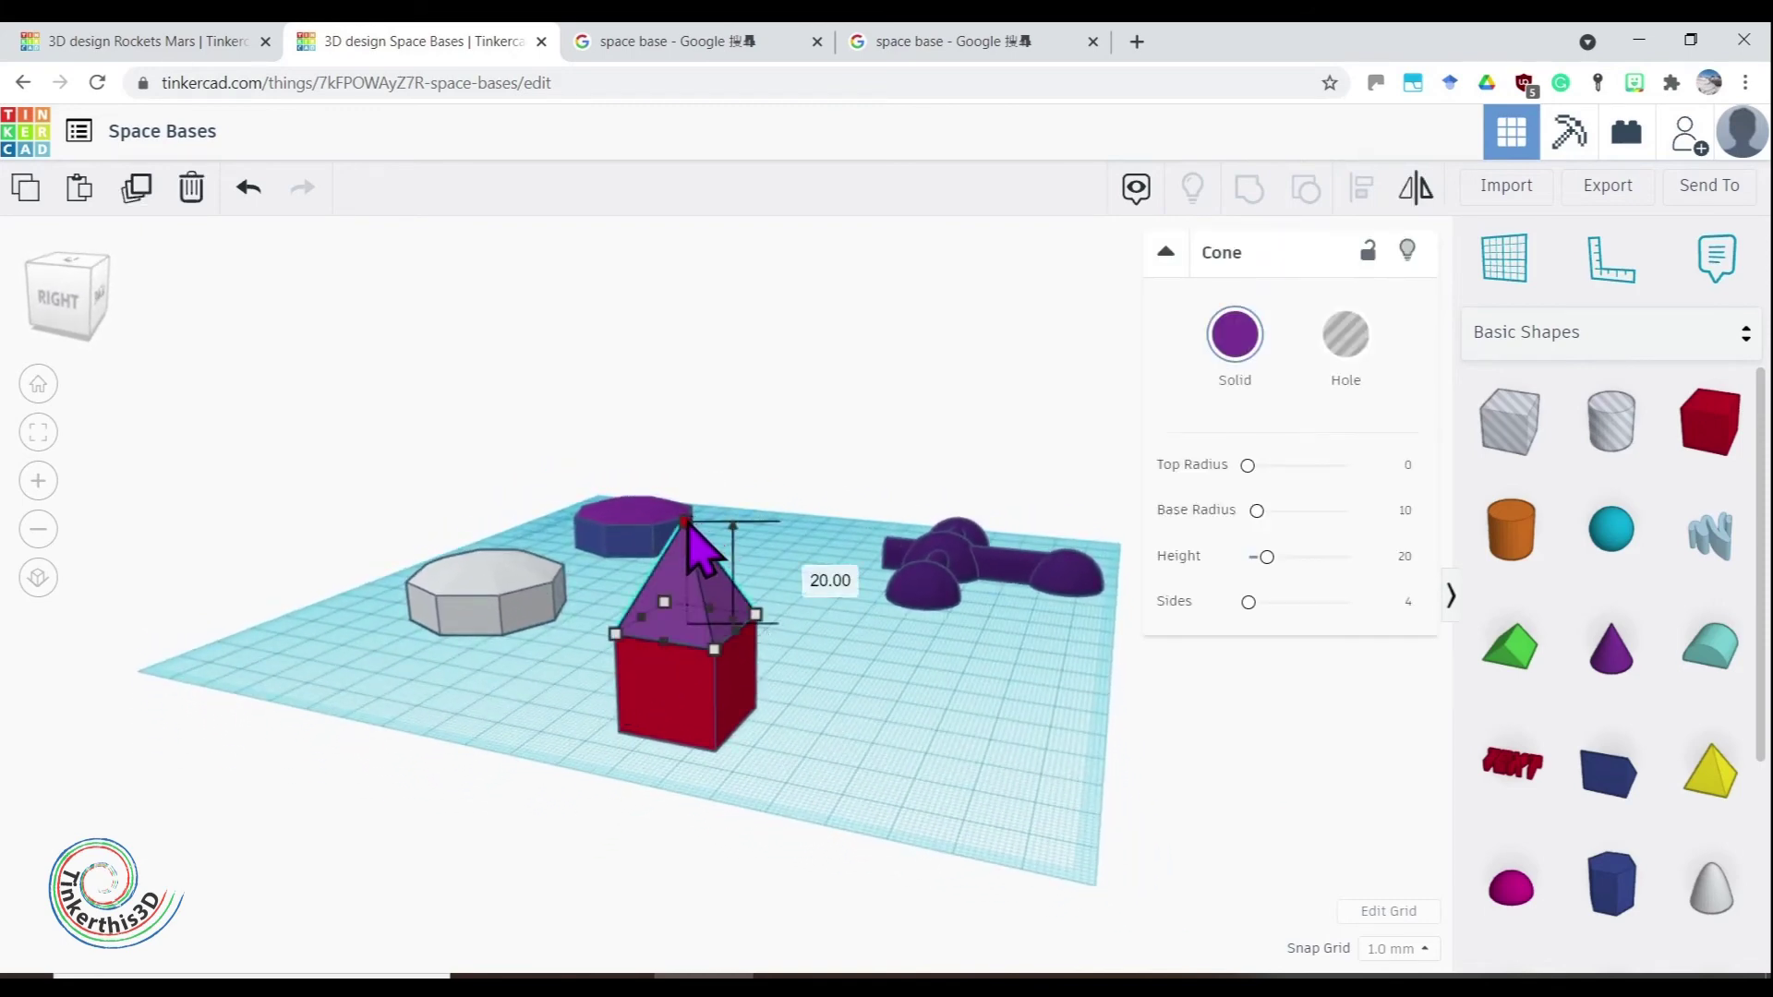
left_click_drag(689, 558, 687, 574)
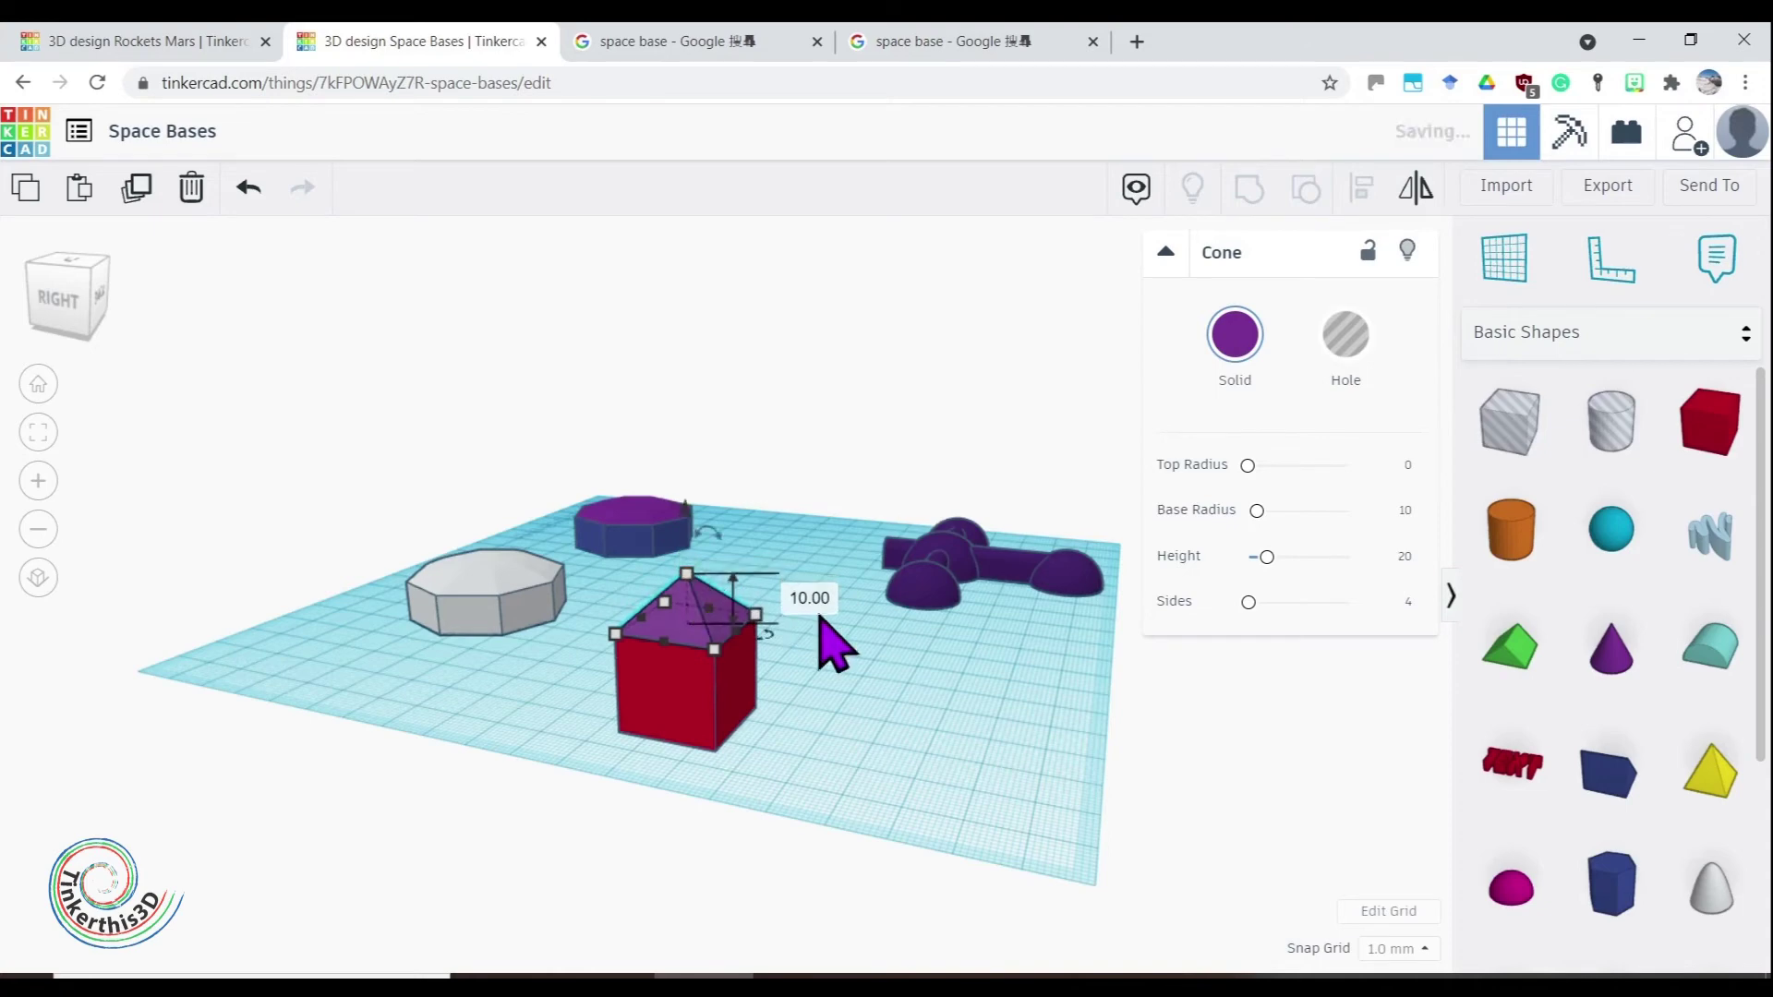
left_click_drag(1249, 465, 1253, 465)
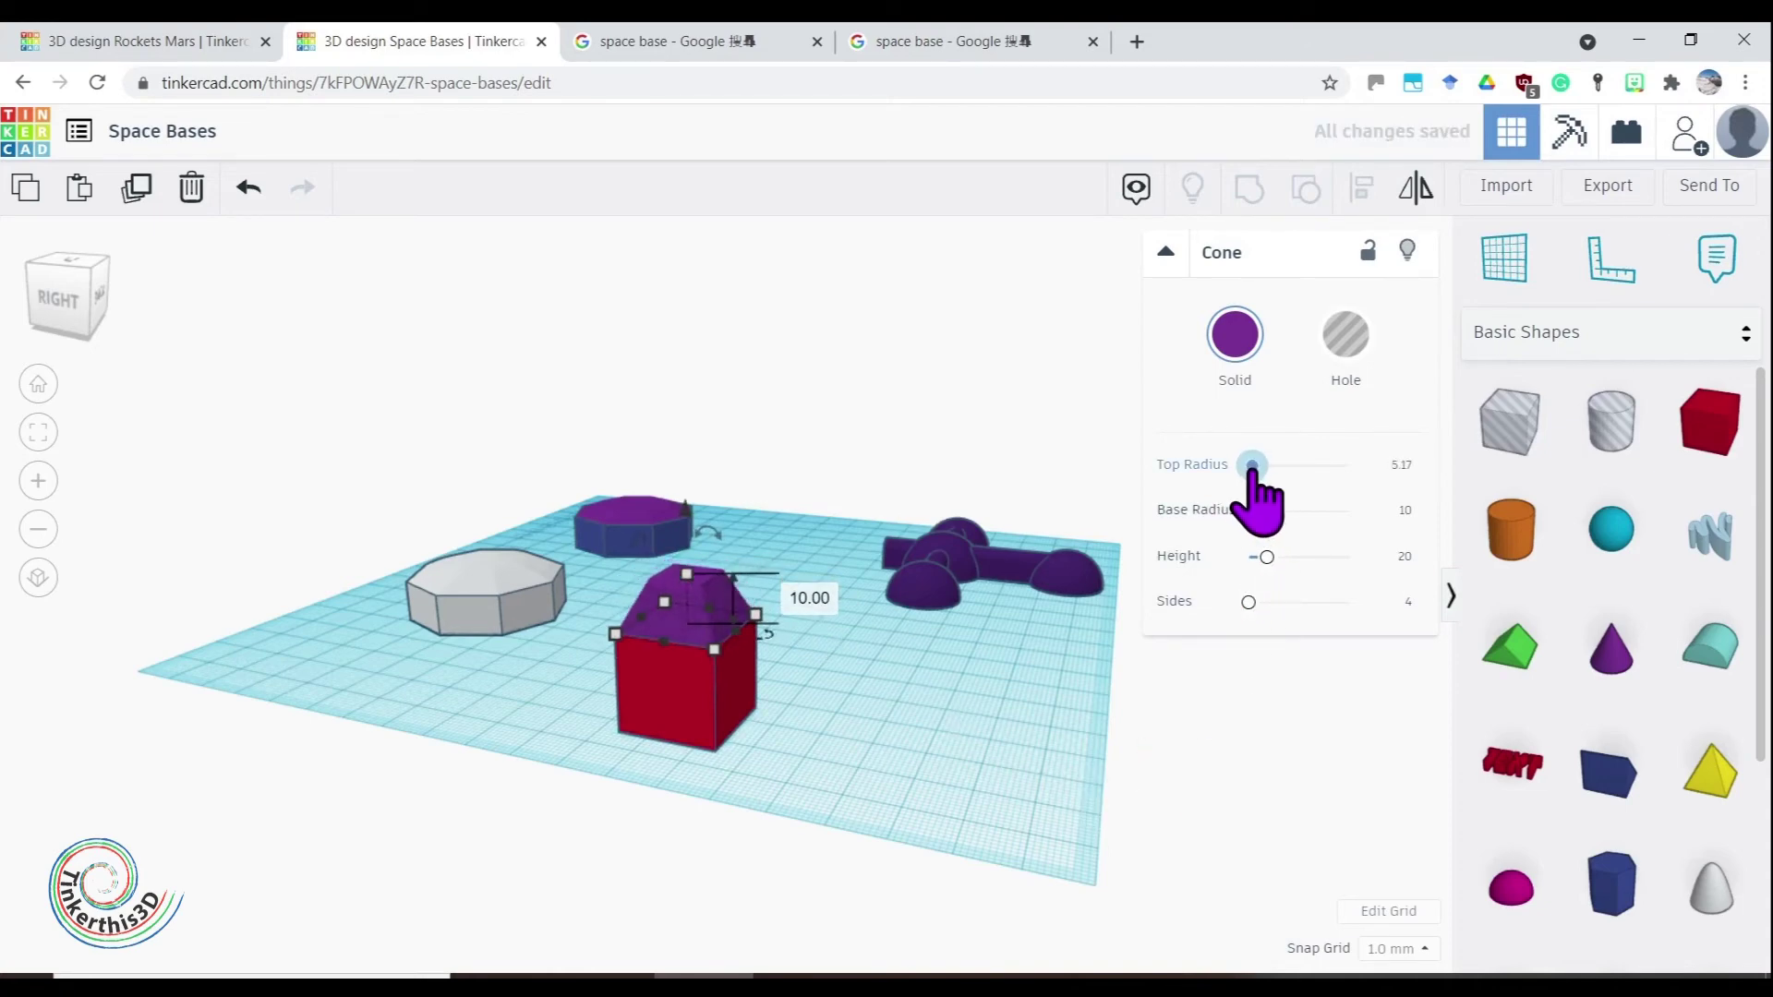
left_click_drag(691, 589, 693, 601)
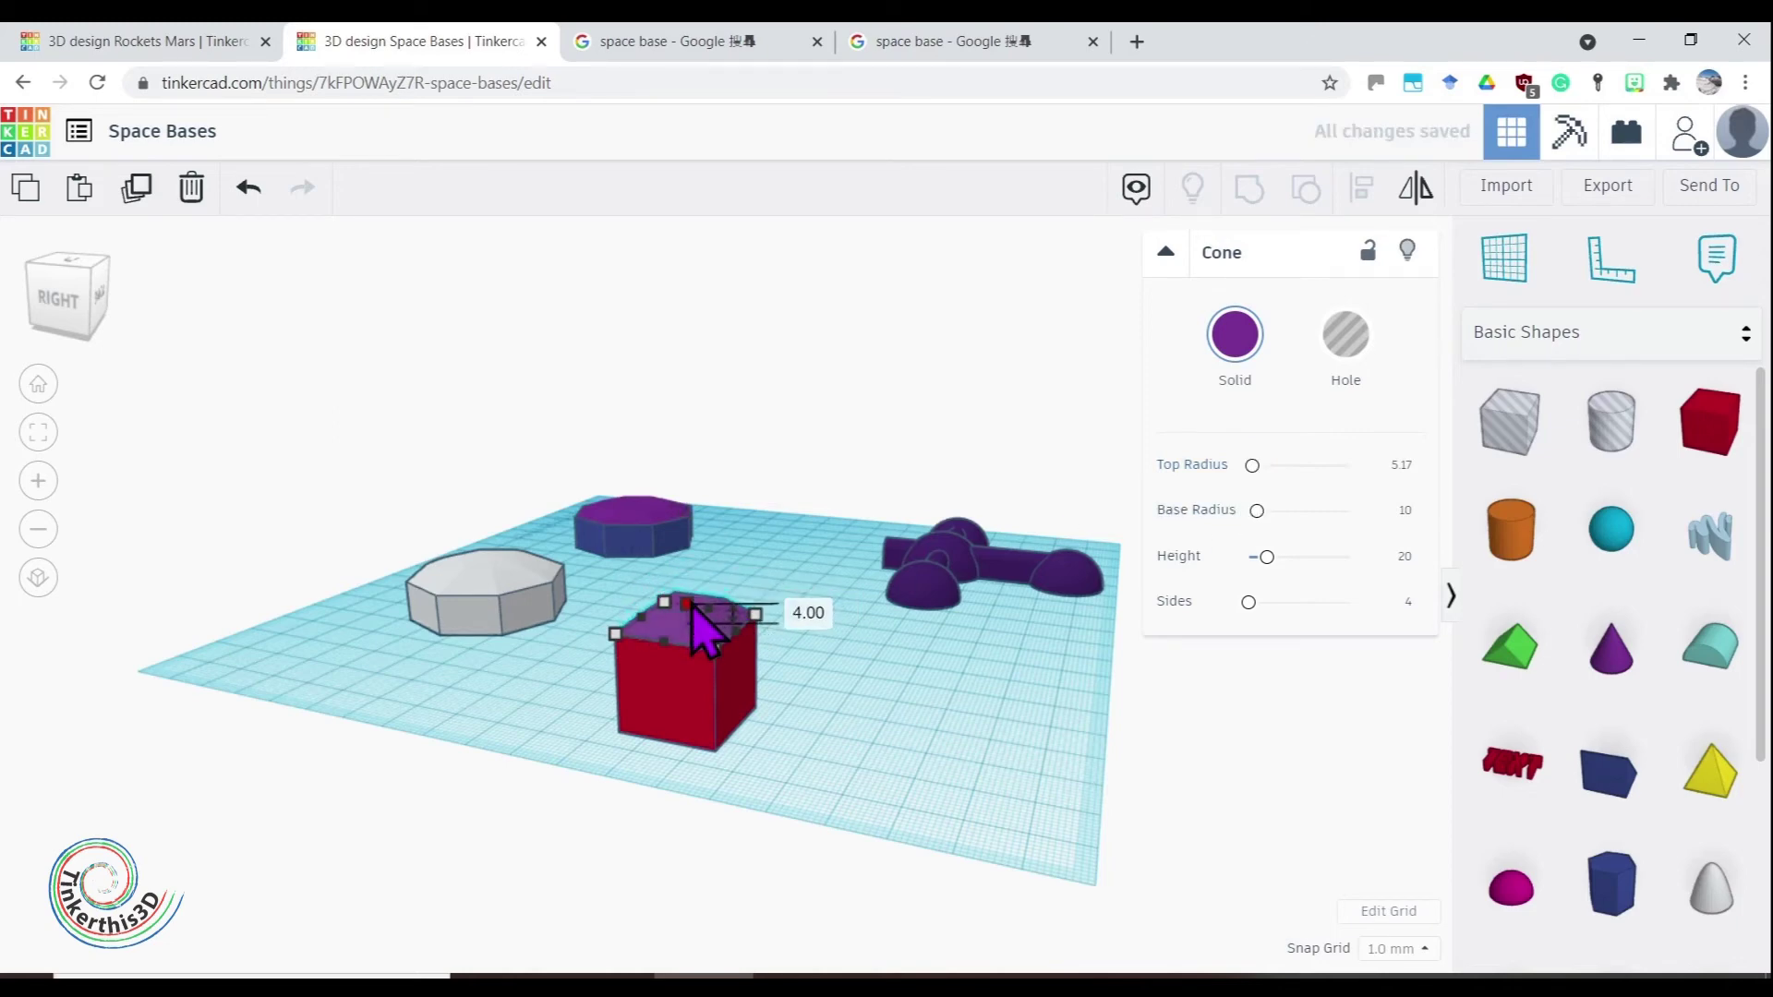
left_click_drag(1254, 465, 1254, 466)
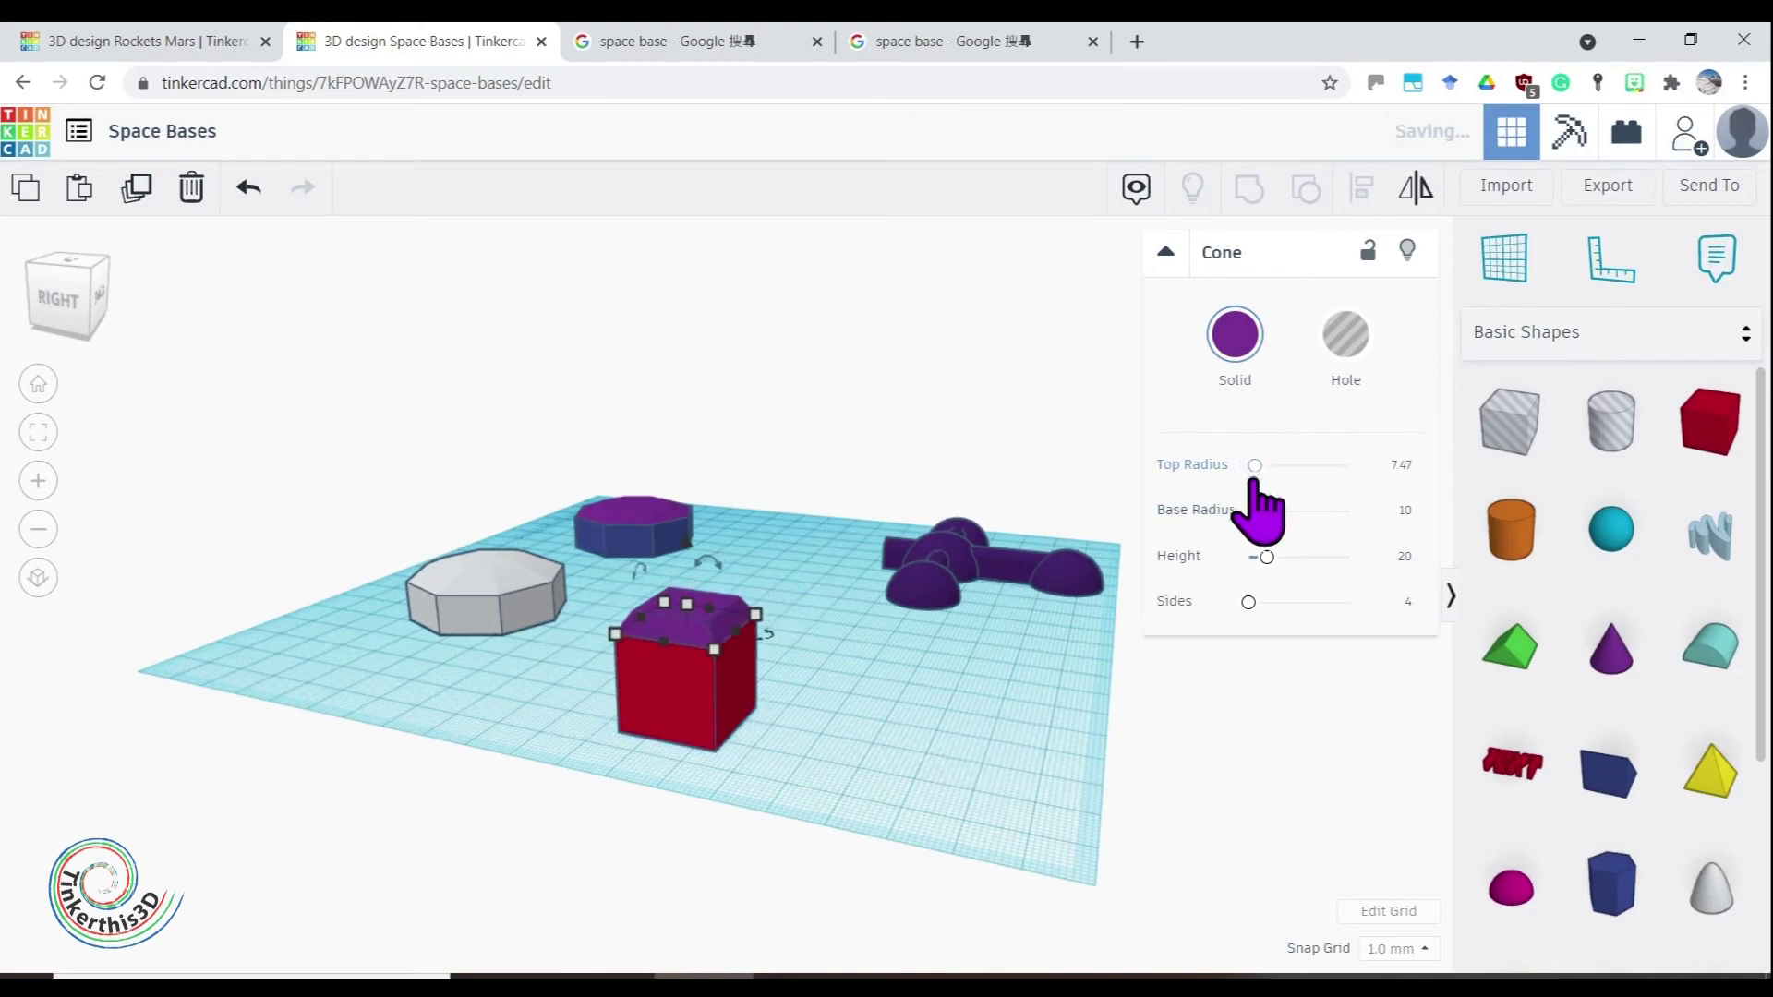
Group the red box and its flattened purple roof into one shape
left_click(772, 796)
right_click_drag(772, 796, 720, 802)
left_click_drag(702, 812, 614, 678)
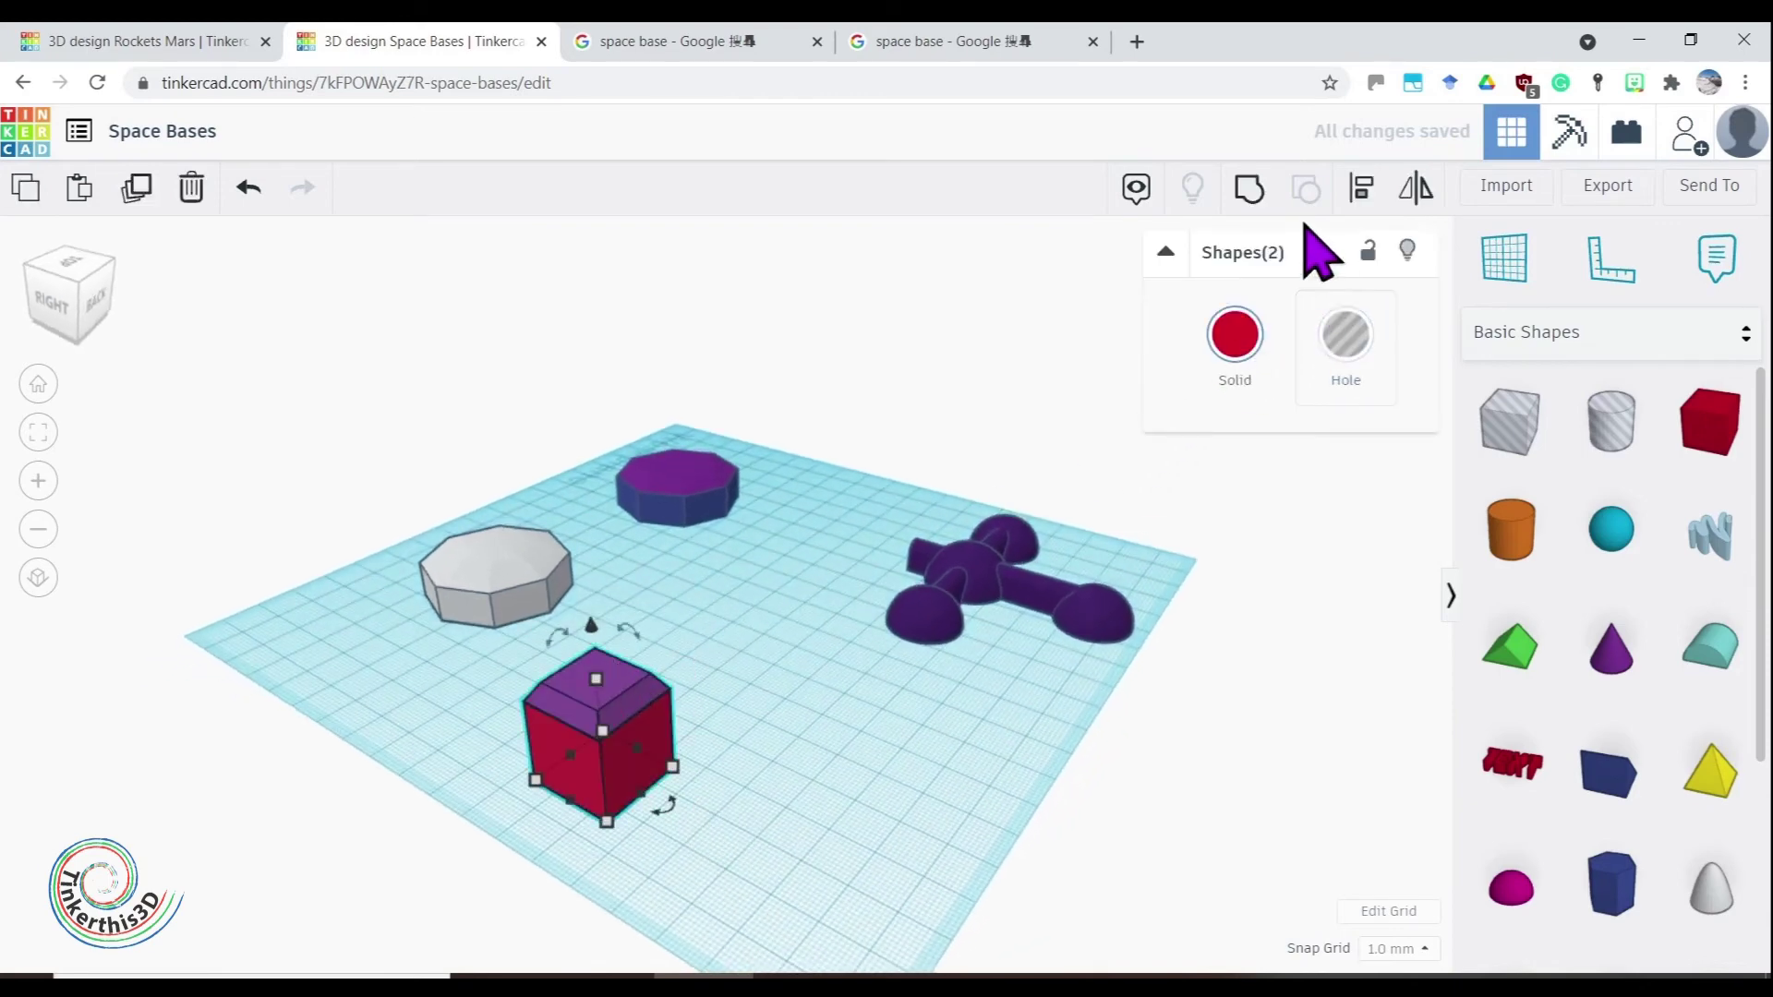
left_click(1249, 191)
Stretch the red module into a low, narrow corridor about 76 mm long and 11 mm high, with one end against the white module
left_click_drag(598, 693, 599, 717)
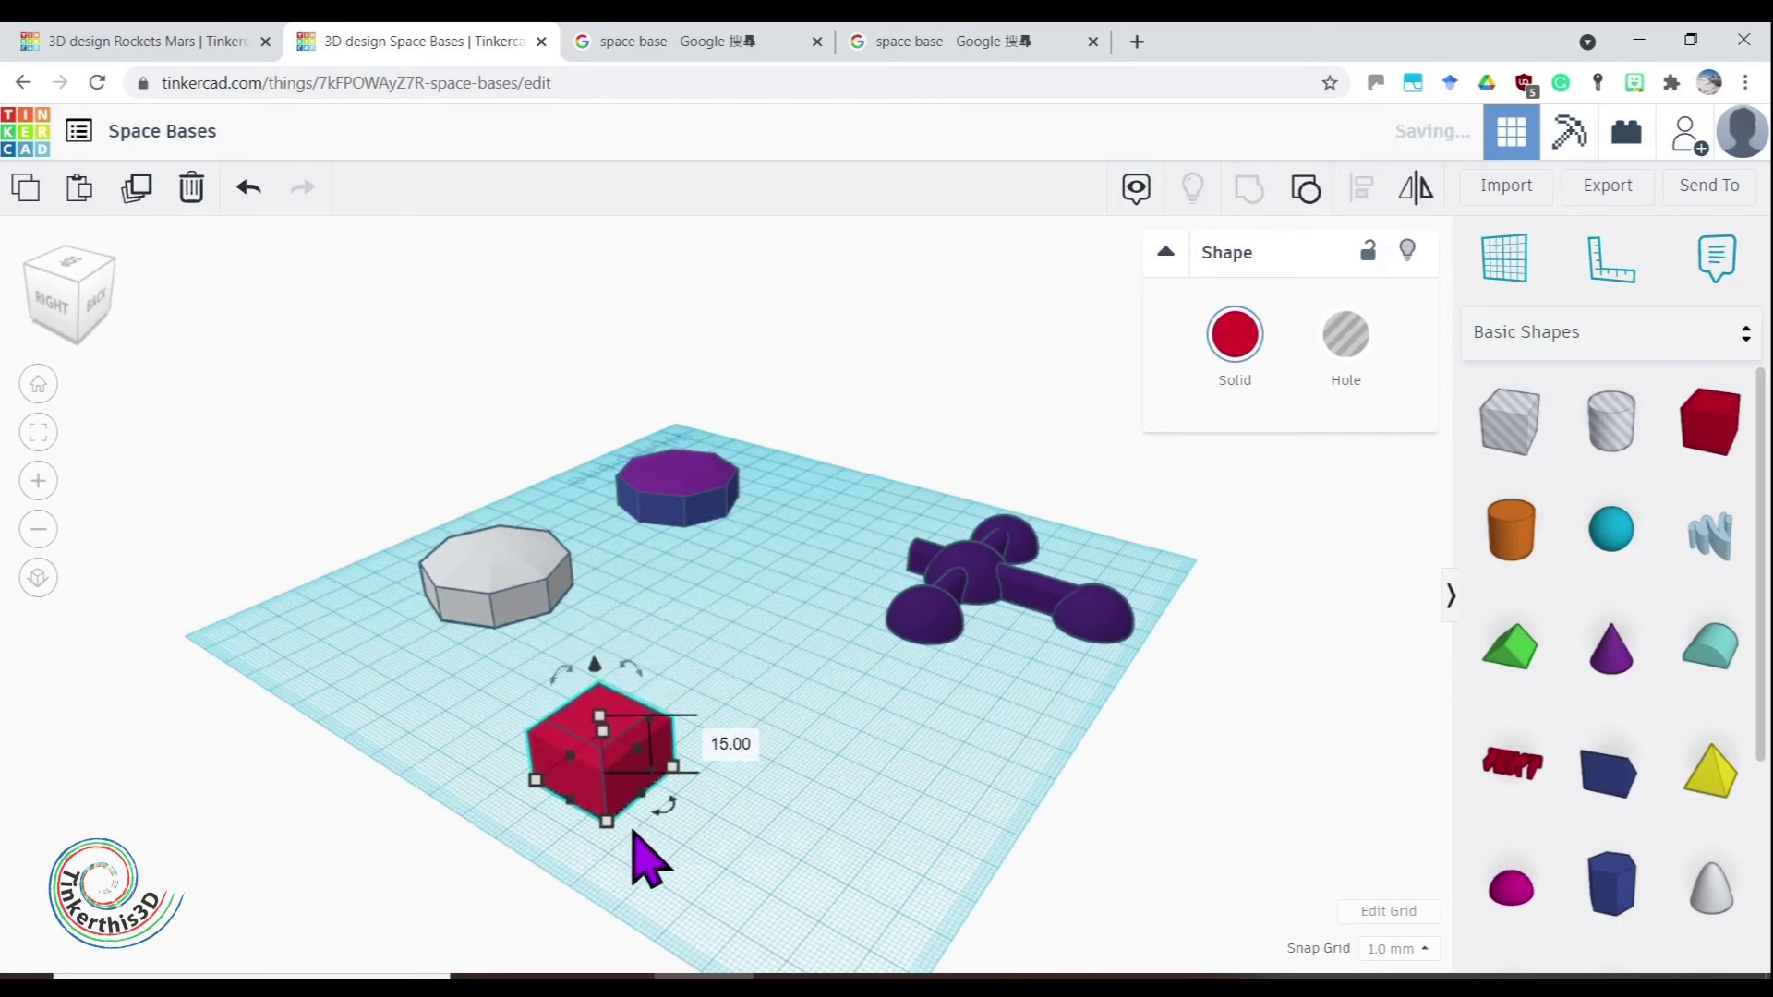
left_click_drag(609, 822, 892, 935)
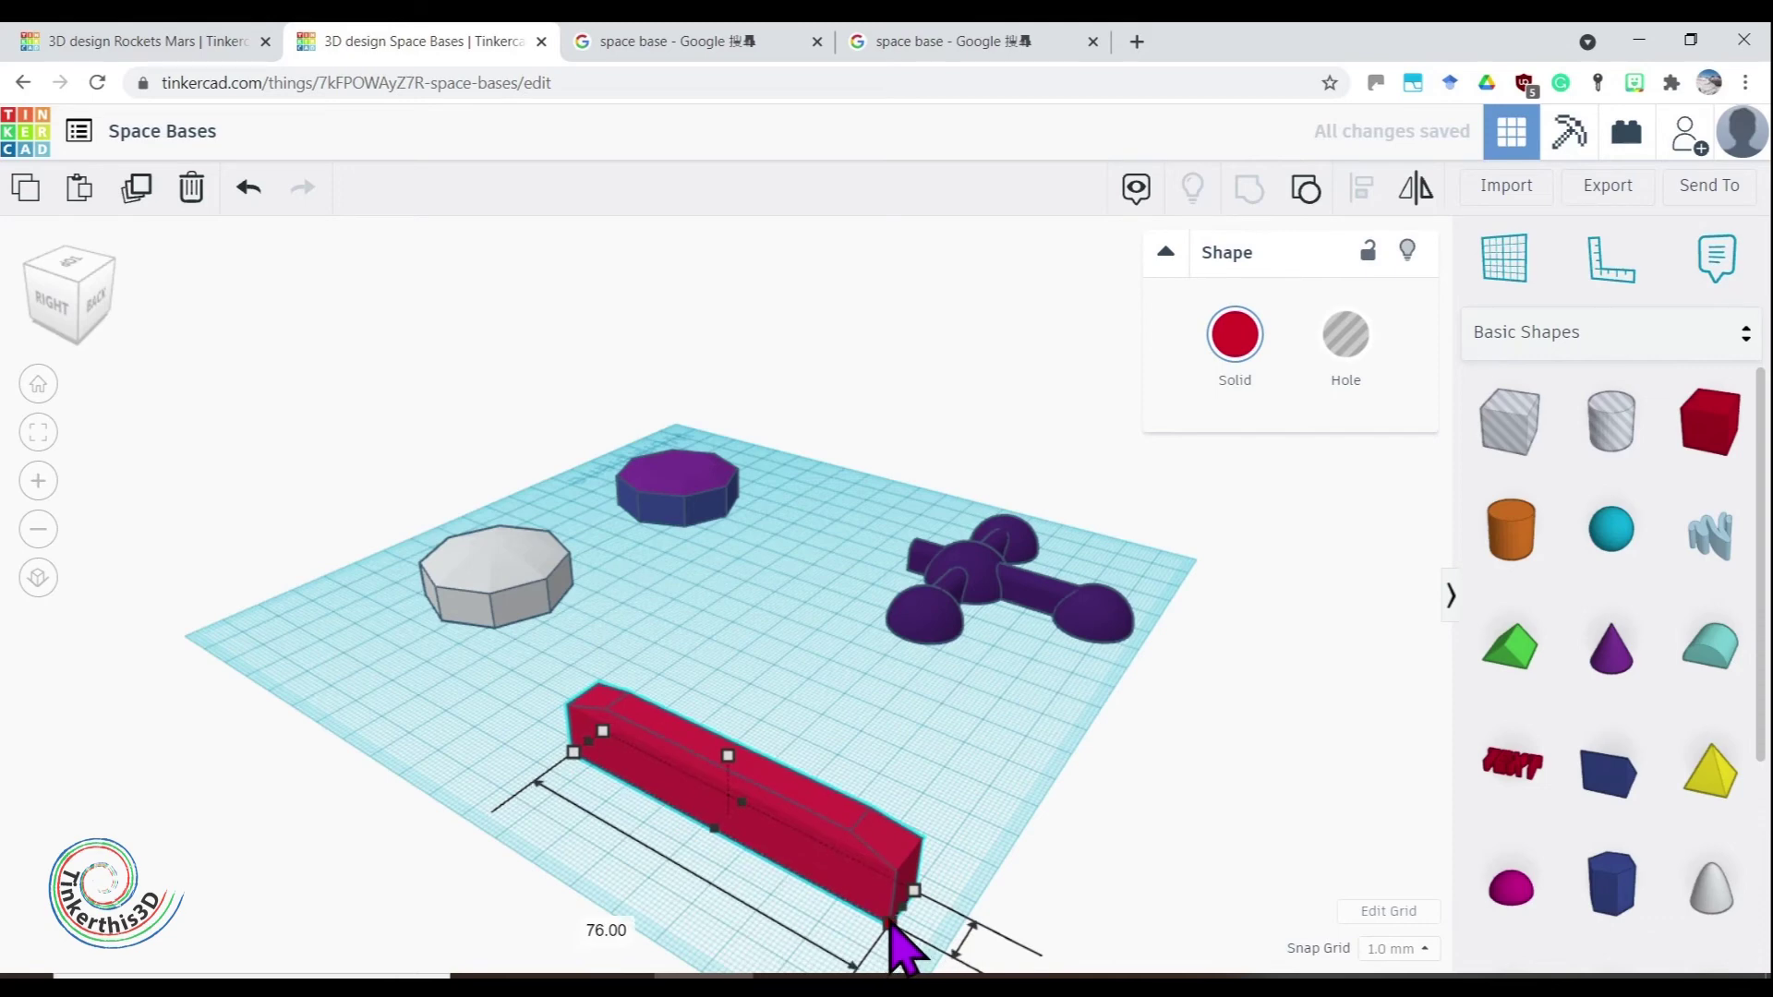
left_click_drag(712, 790, 665, 677)
left_click_drag(634, 601, 624, 620)
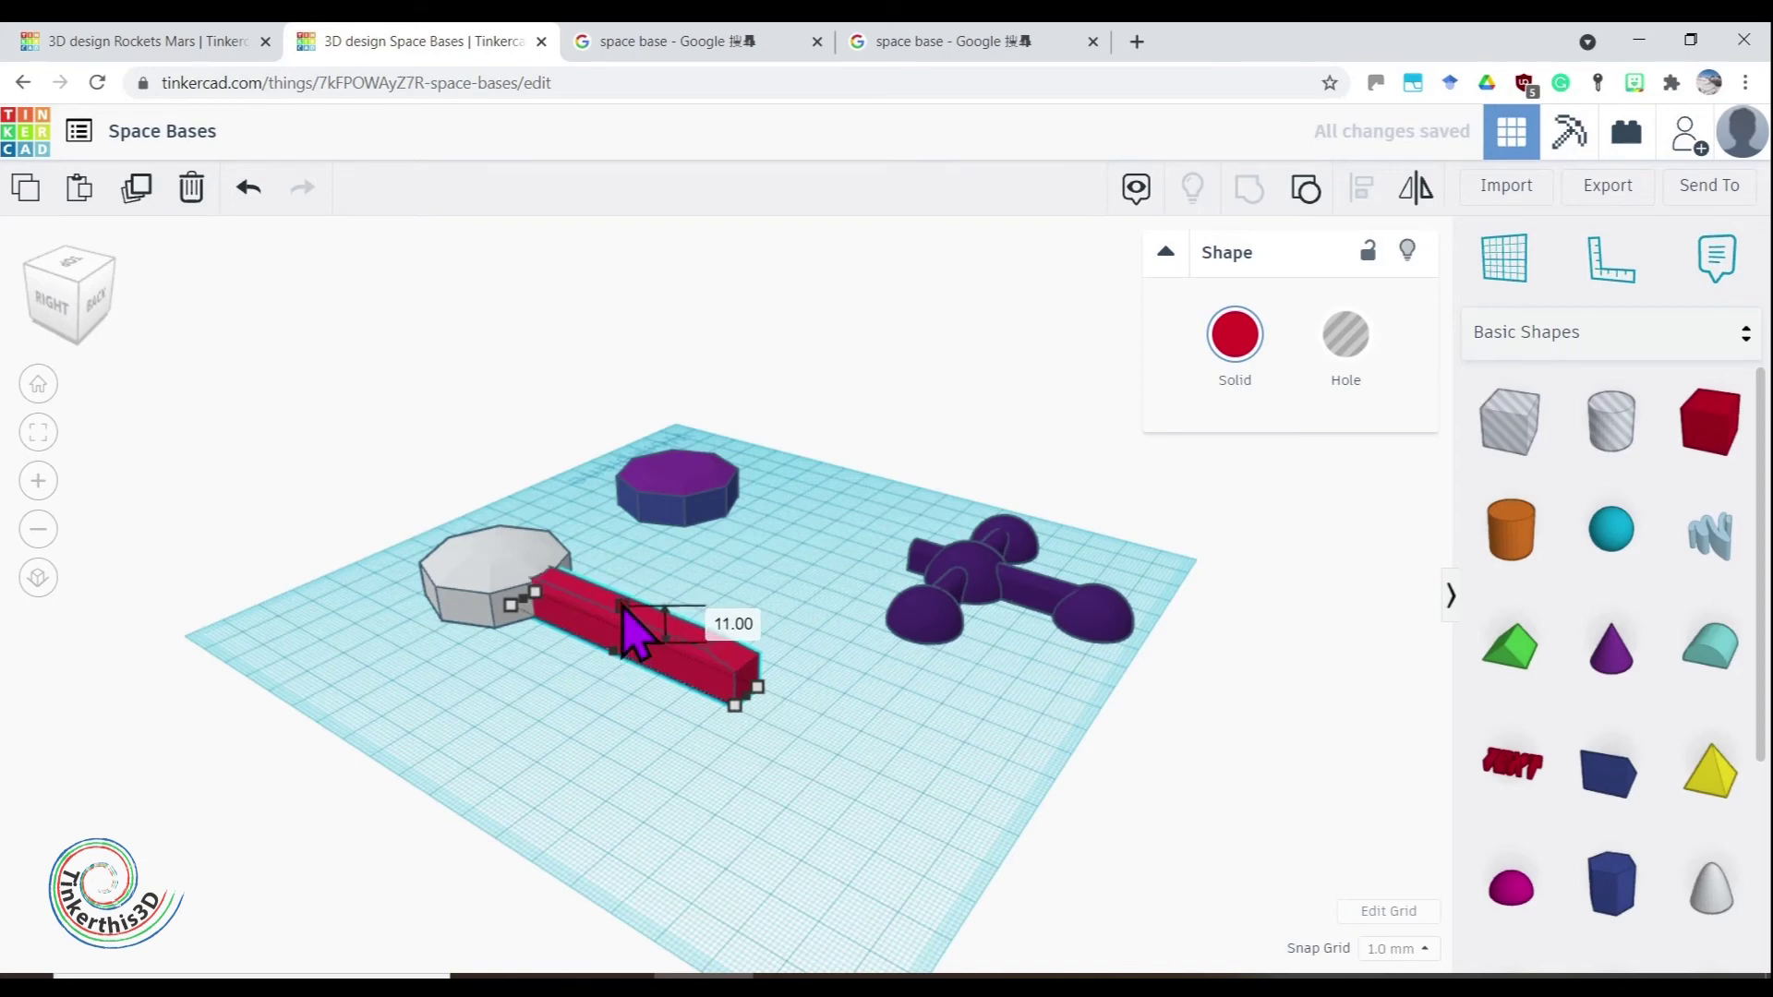
right_click_drag(649, 701, 740, 554)
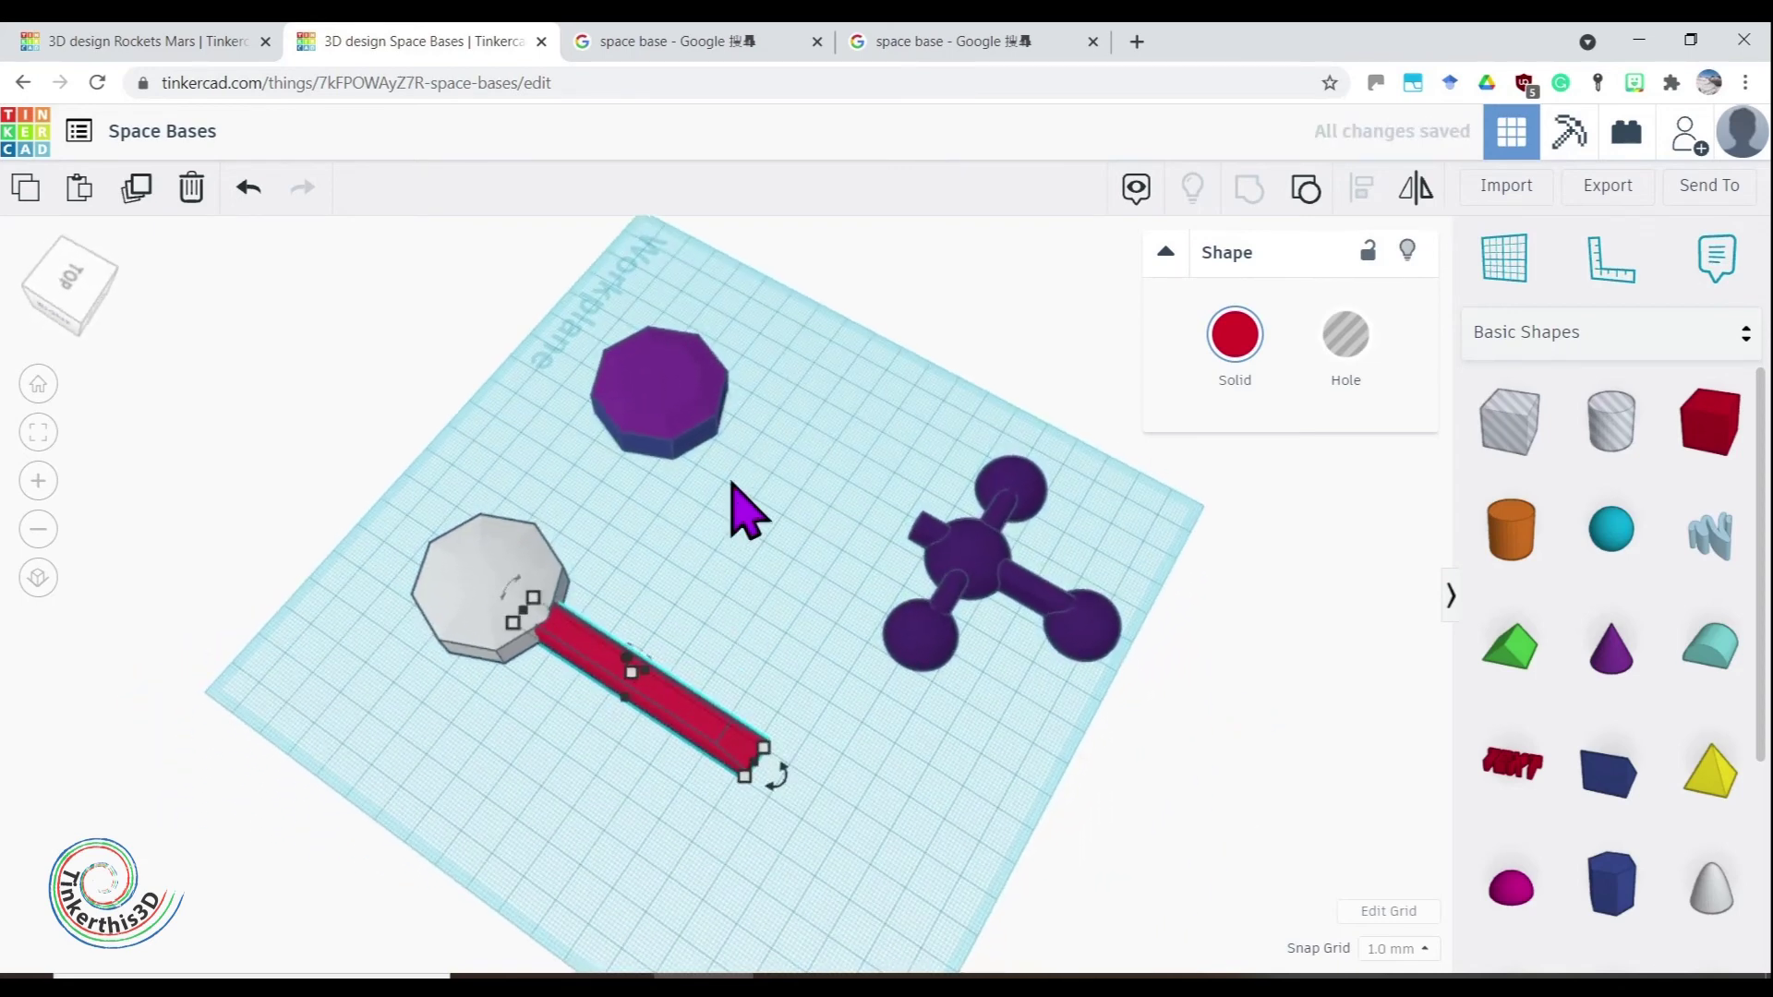
left_click_drag(674, 424, 740, 701)
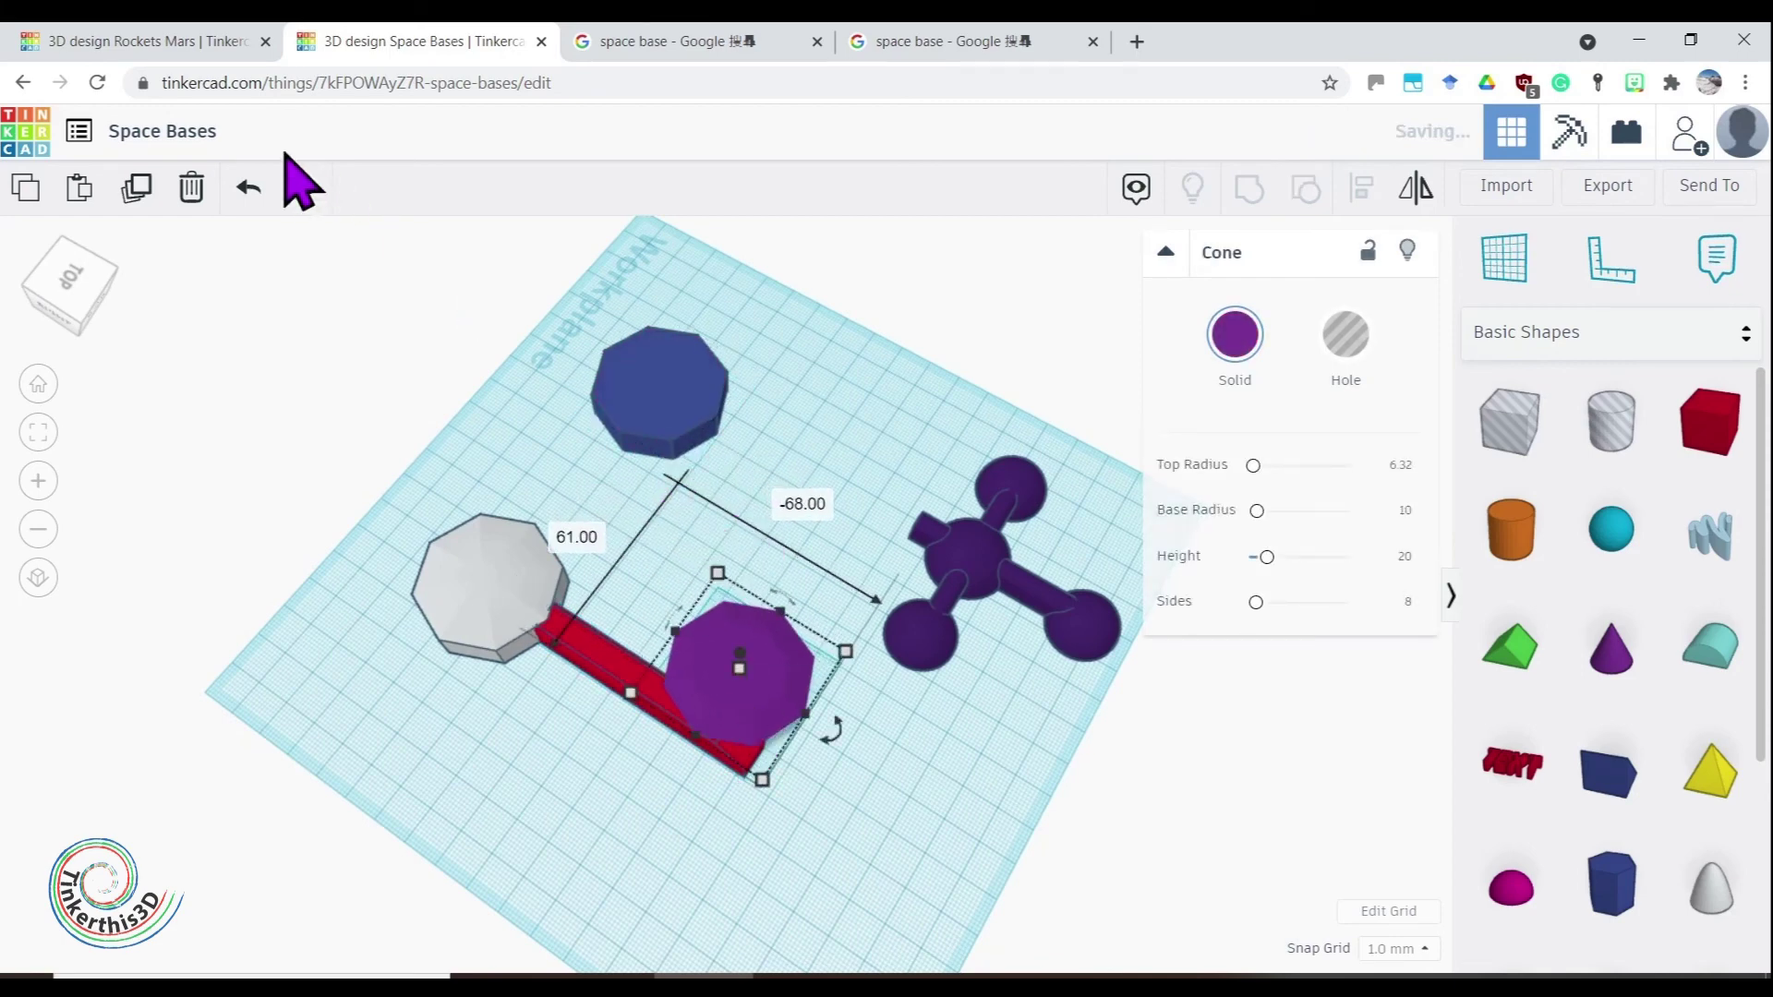
left_click(246, 189)
Group the purple roof with its blue eight-sided base and move the module onto the free end of the red corridor
left_click_drag(470, 273, 735, 485)
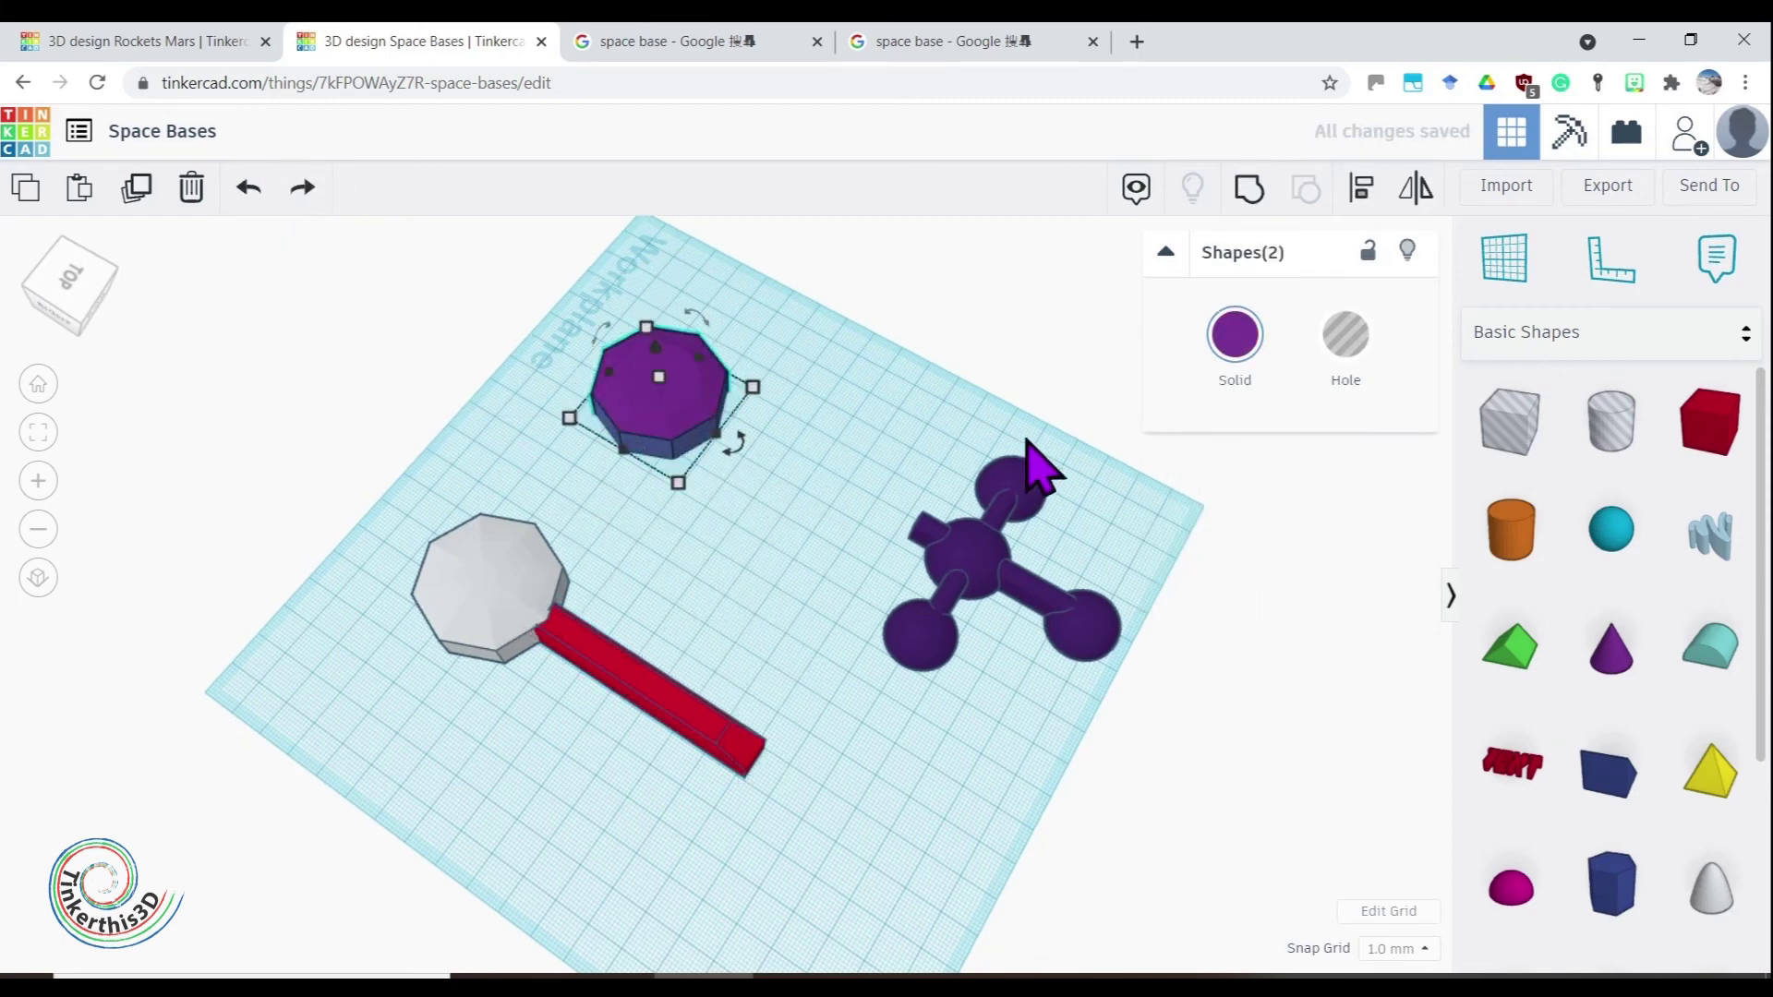
left_click(1244, 194)
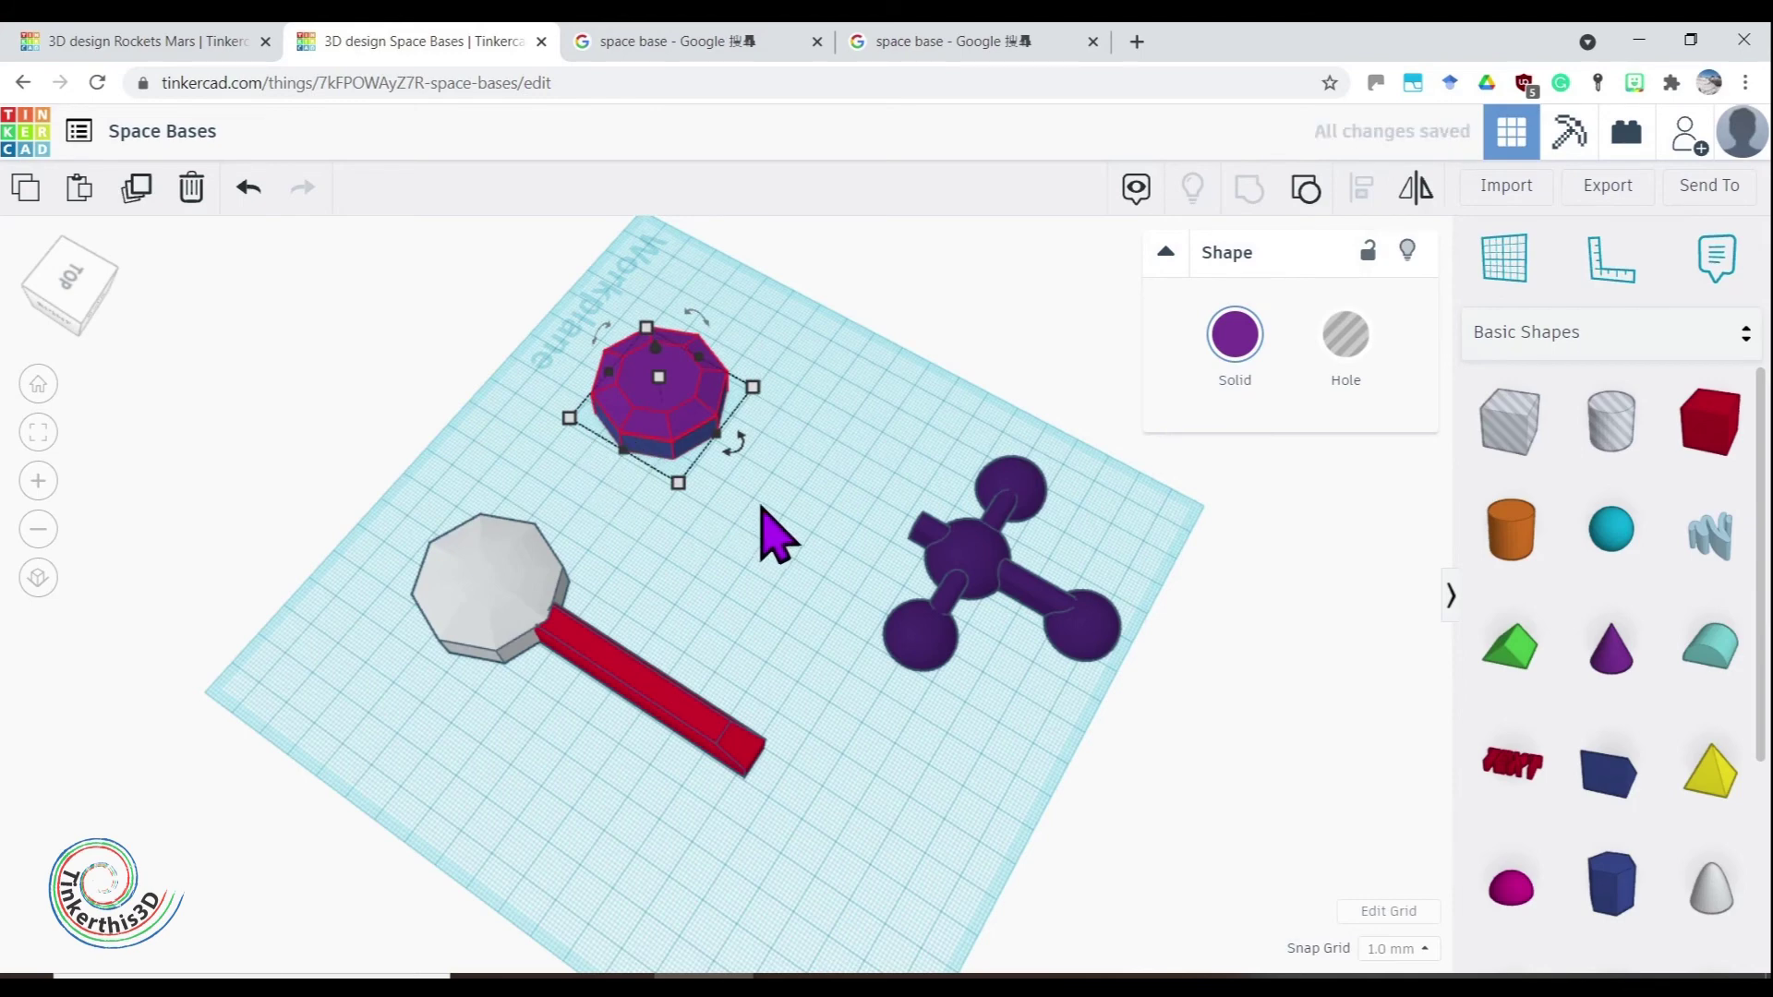
left_click(772, 528)
left_click_drag(667, 386, 773, 769)
right_click_drag(511, 817, 653, 626)
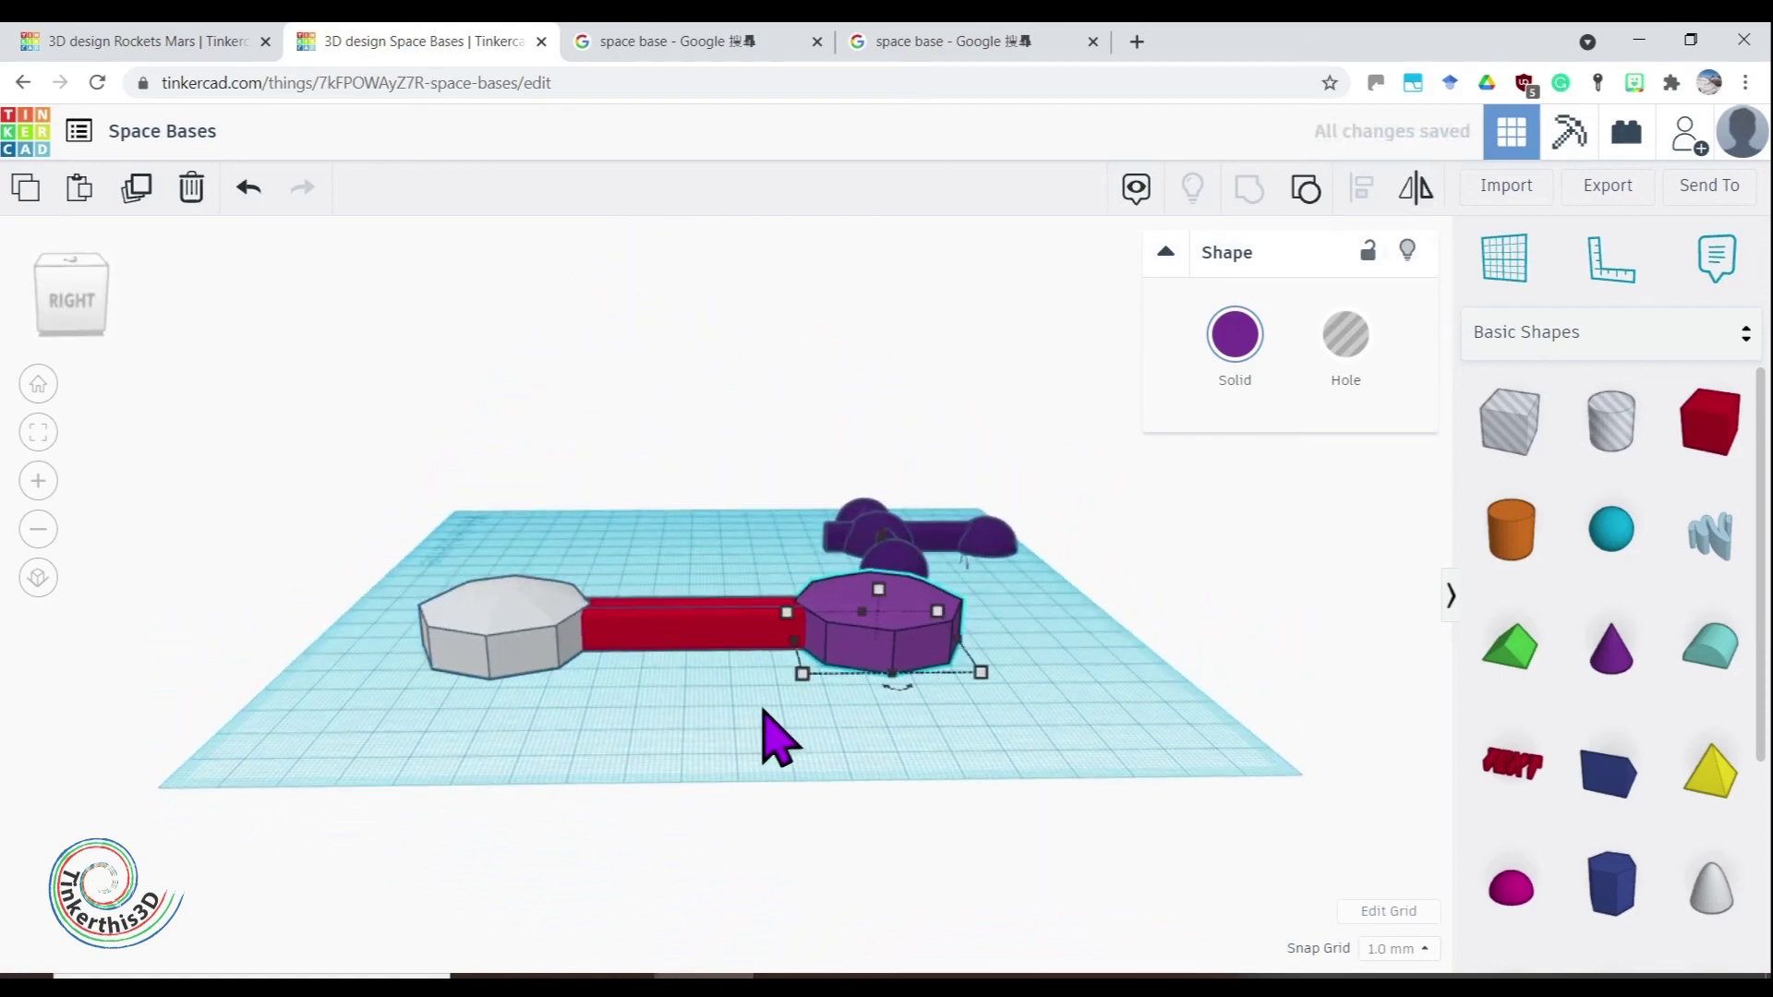
Group the white module, the red corridor and the purple module into one shape
left_click_drag(848, 715, 450, 592)
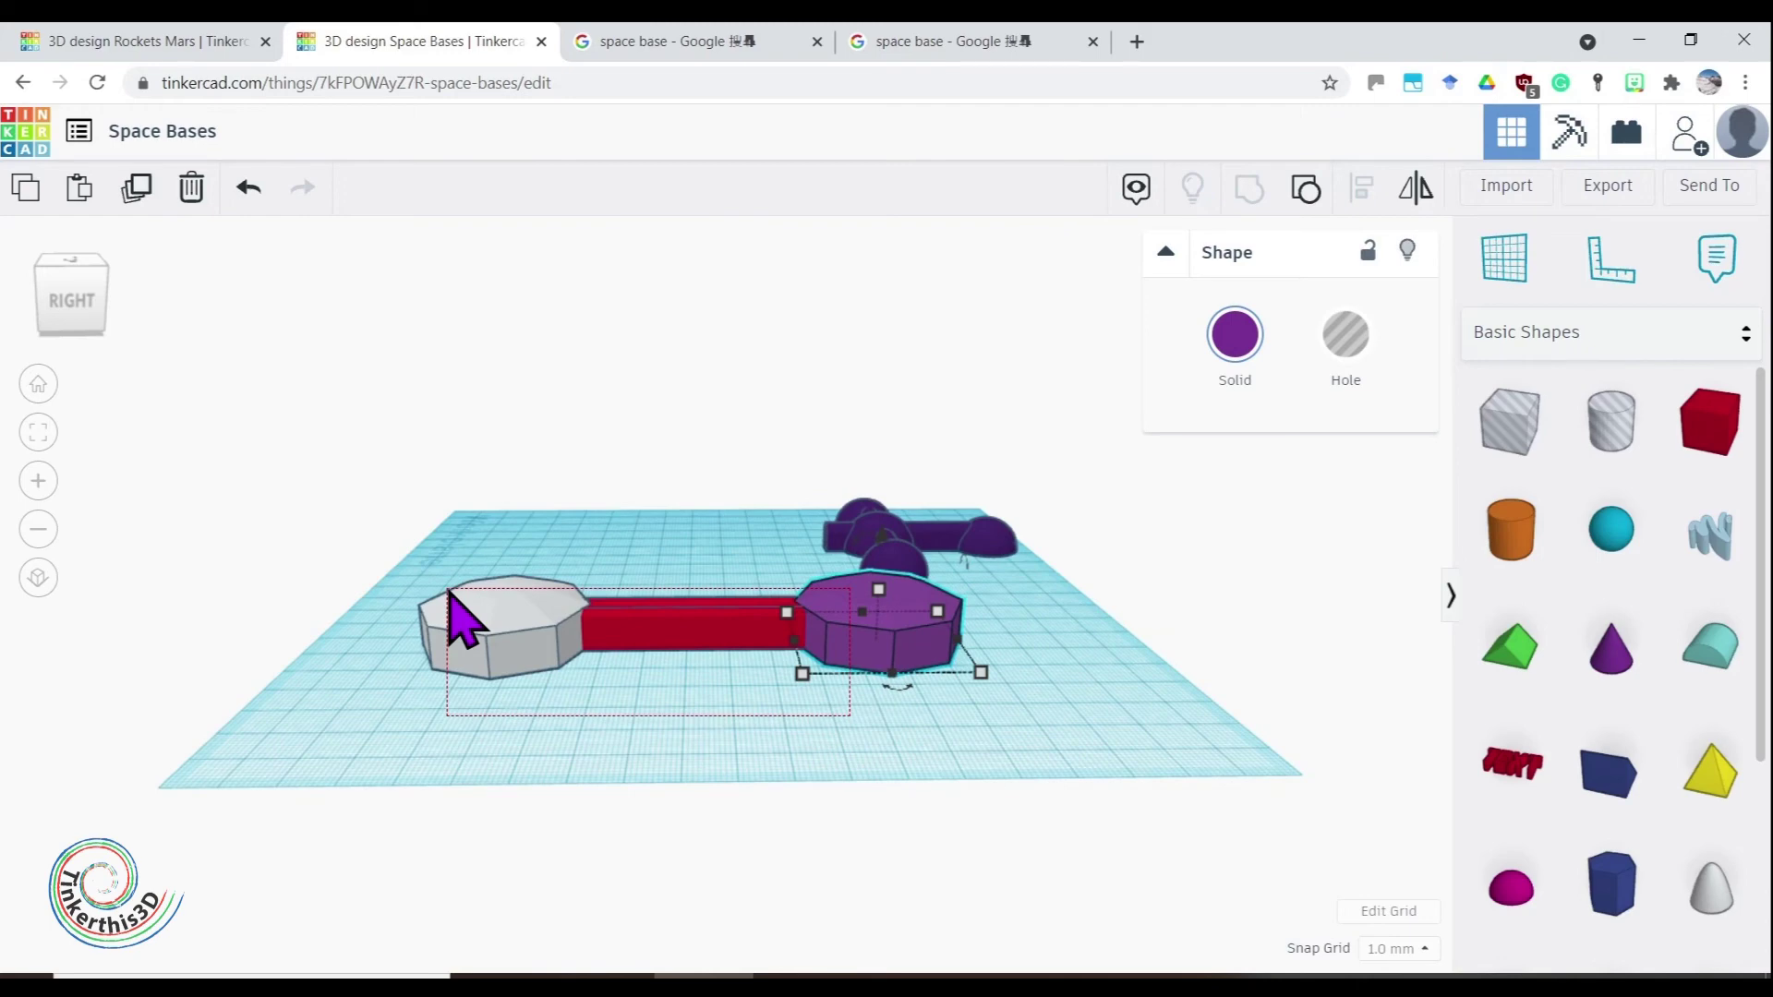
left_click_drag(450, 594, 455, 600)
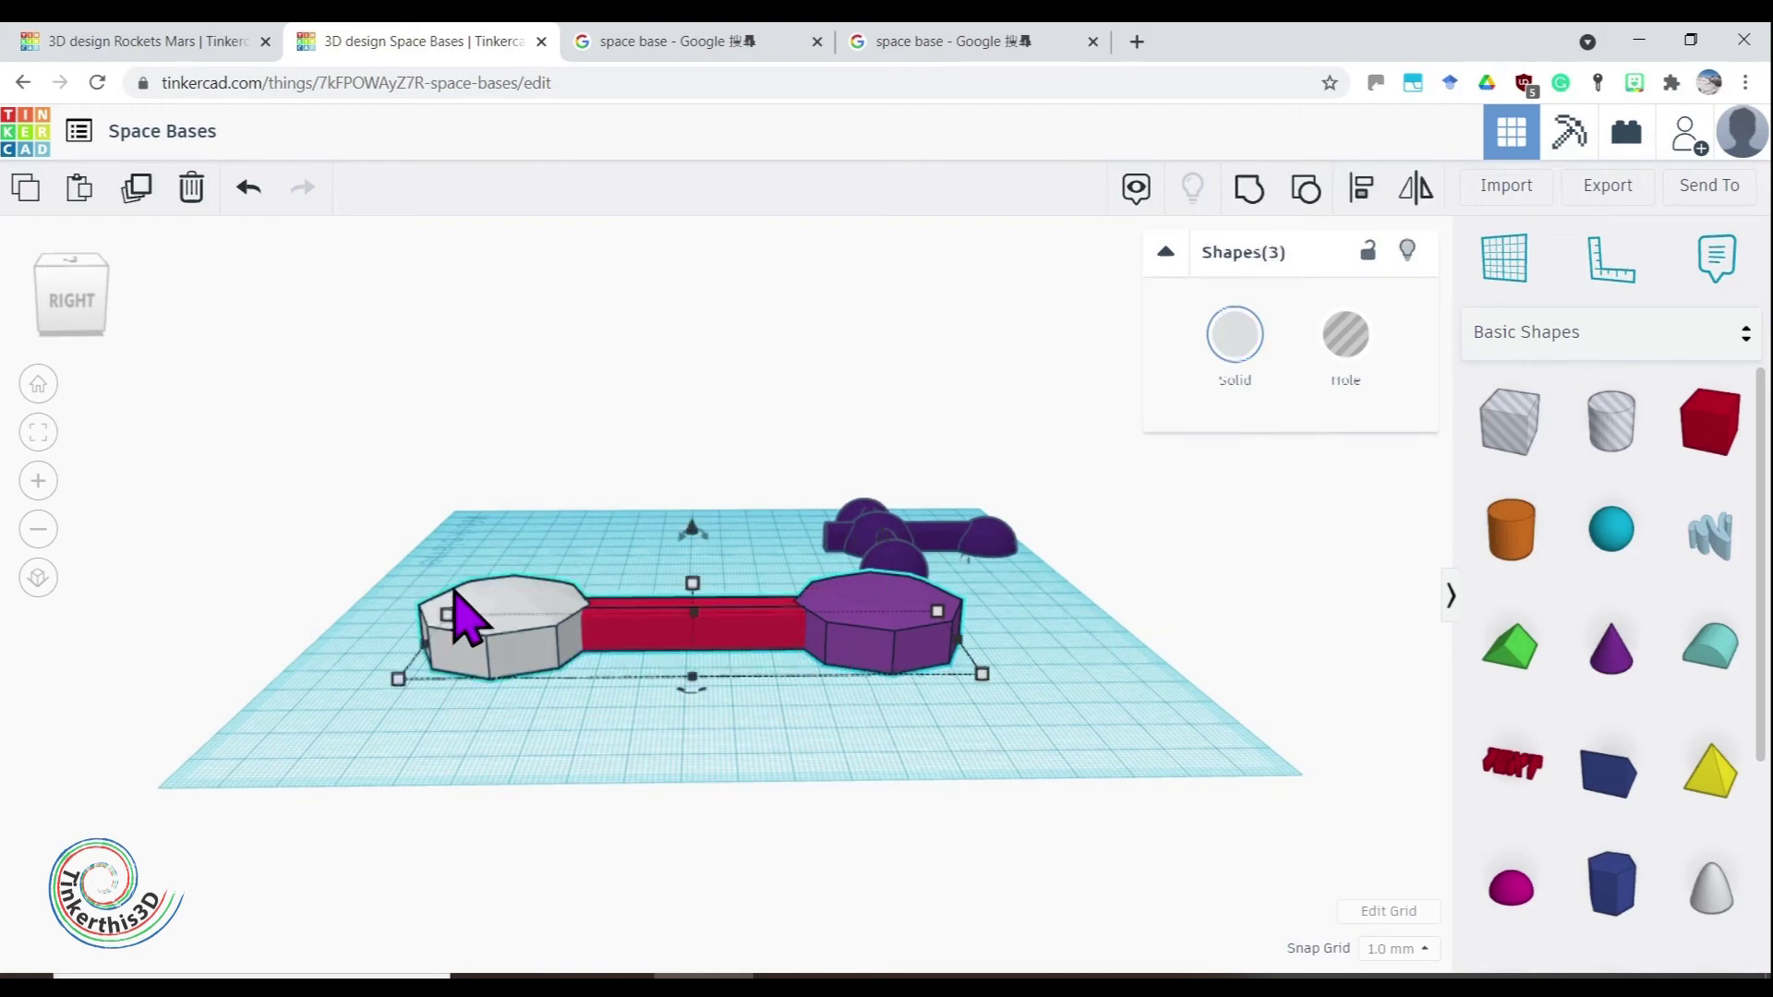
left_click(1247, 195)
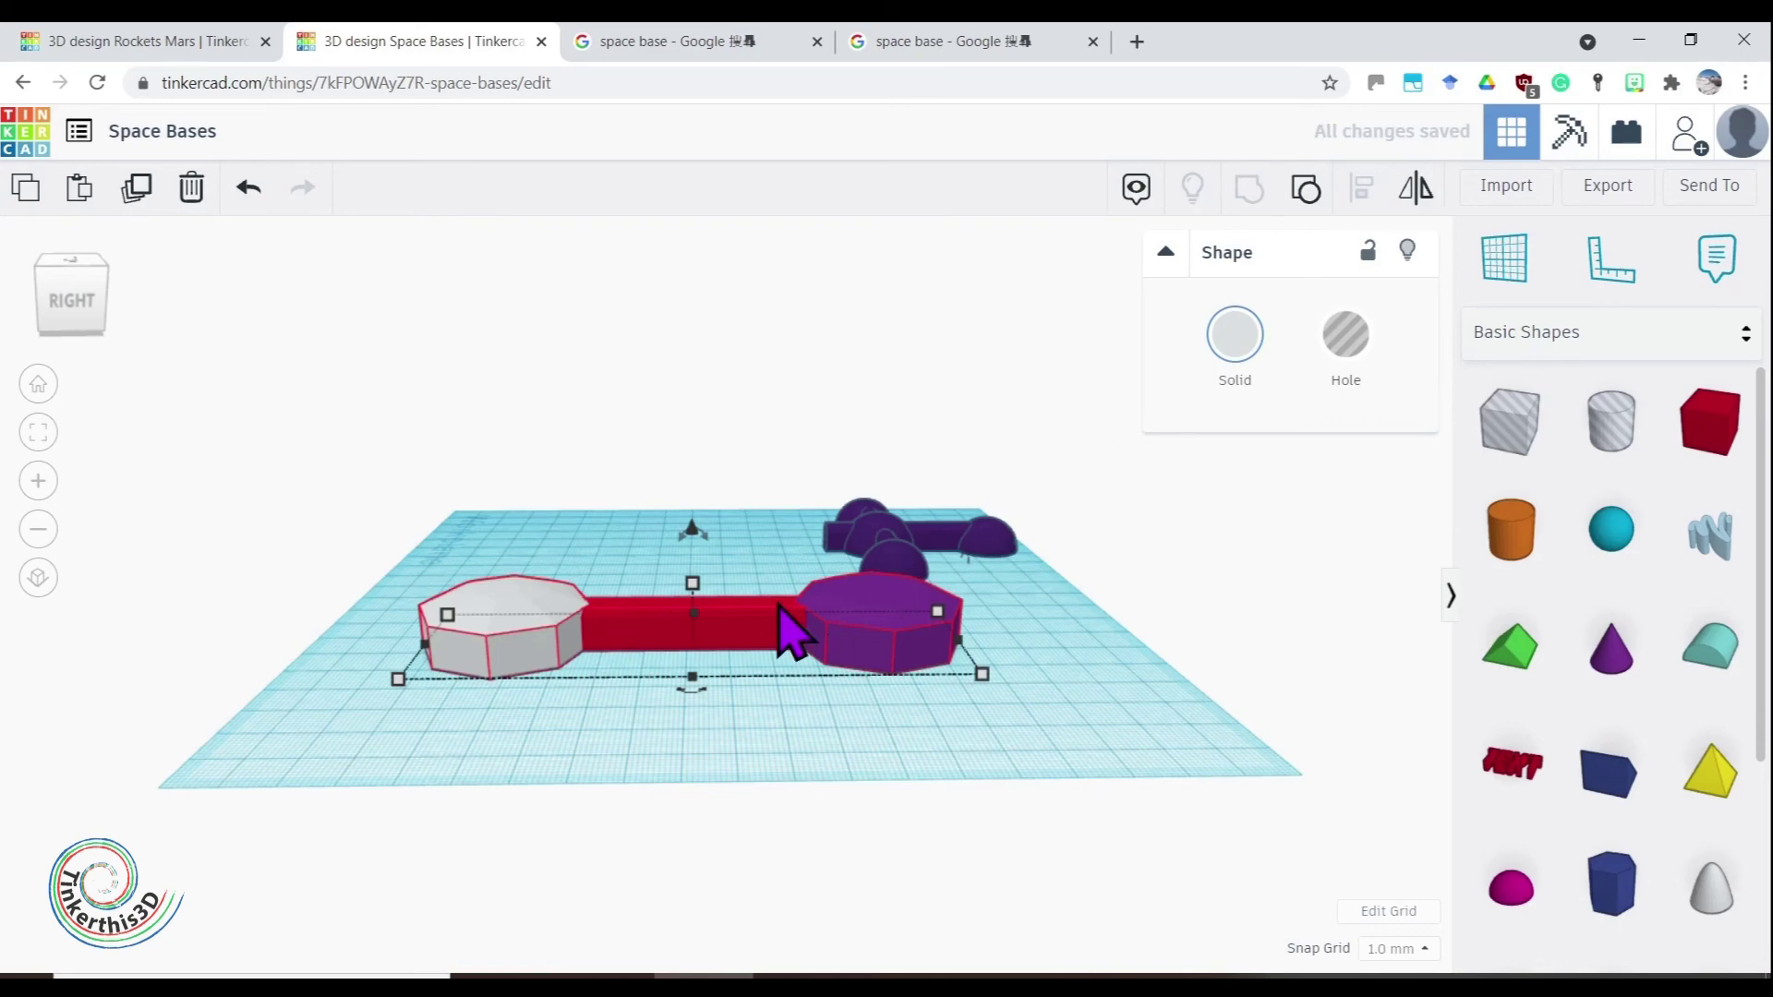
Turn on Multicolor for the grouped base so its parts keep their original colours
right_click_drag(711, 757, 739, 794)
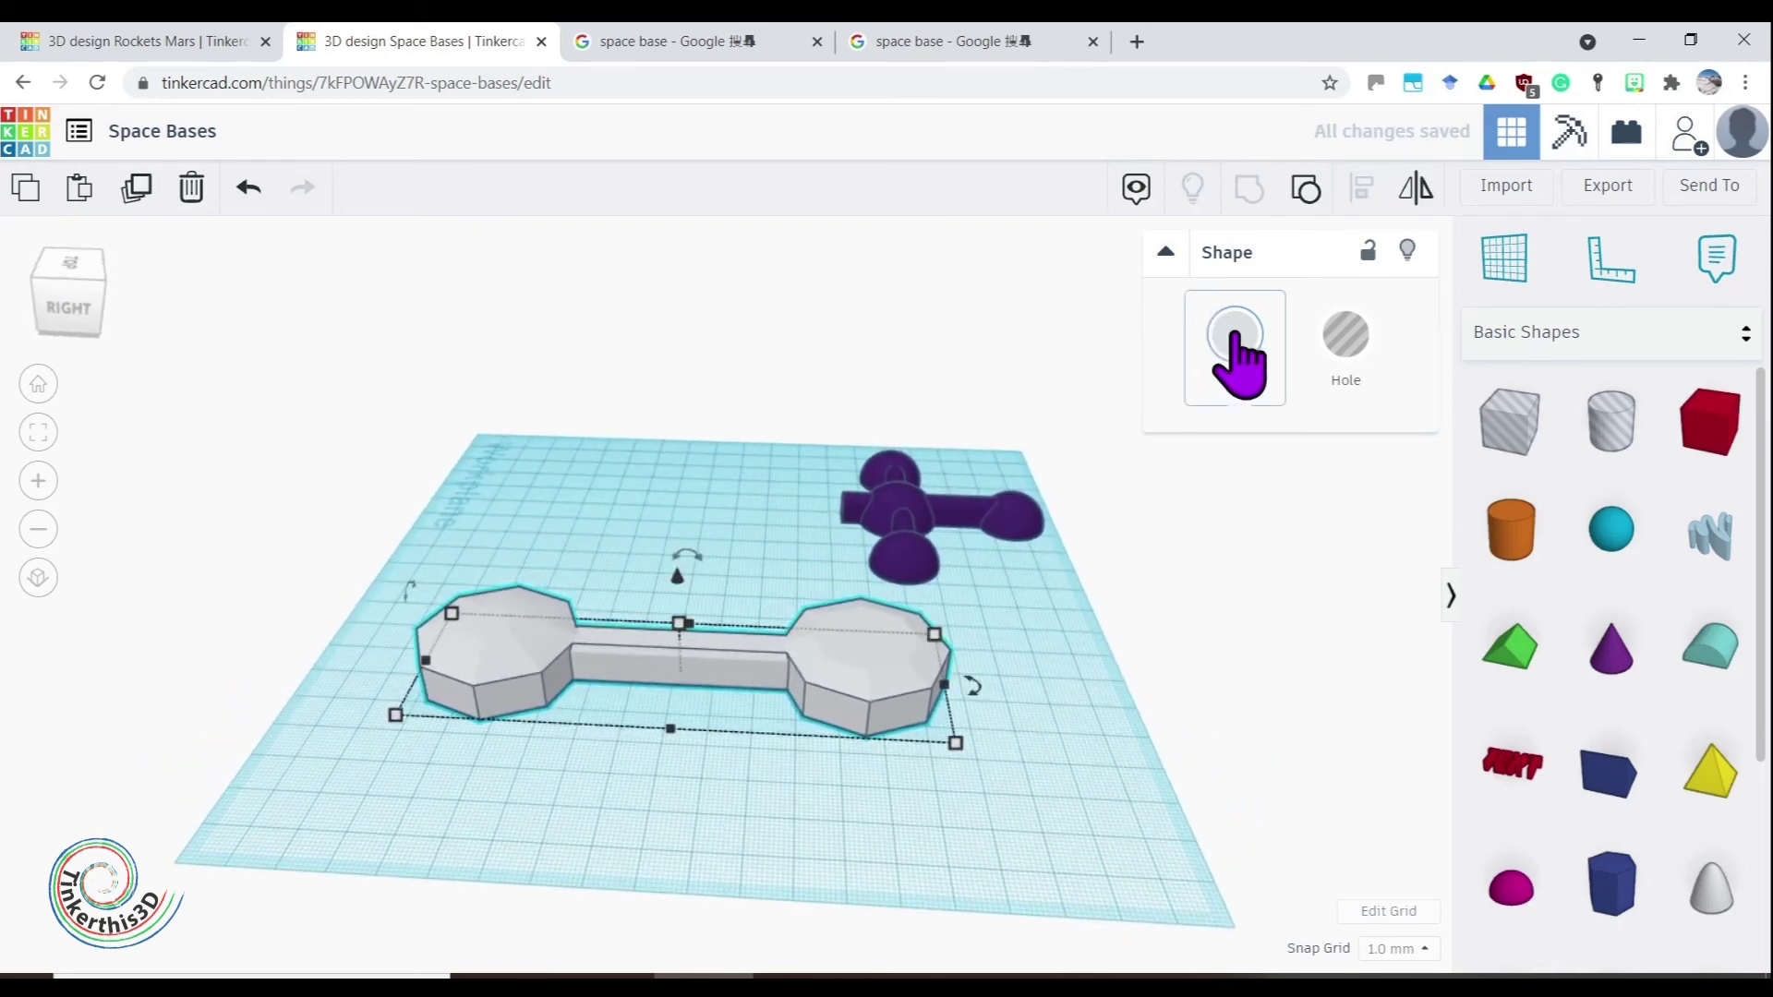
left_click(1234, 346)
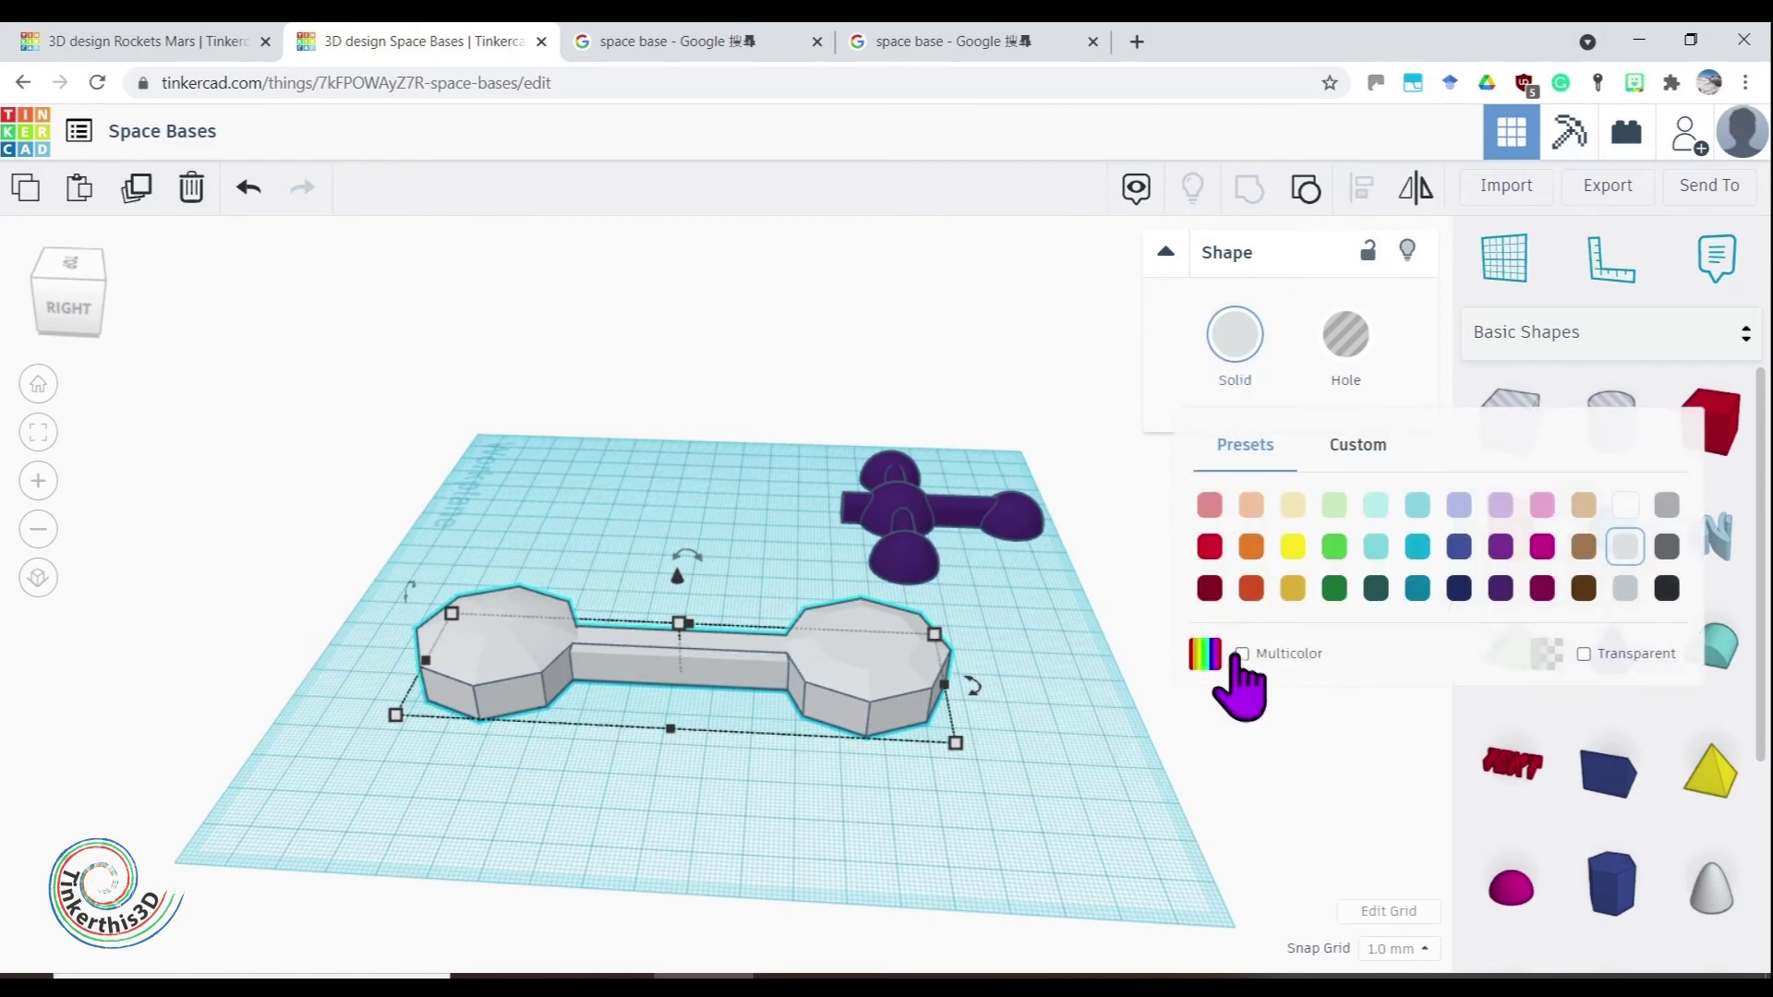
left_click(1242, 654)
left_click(653, 791)
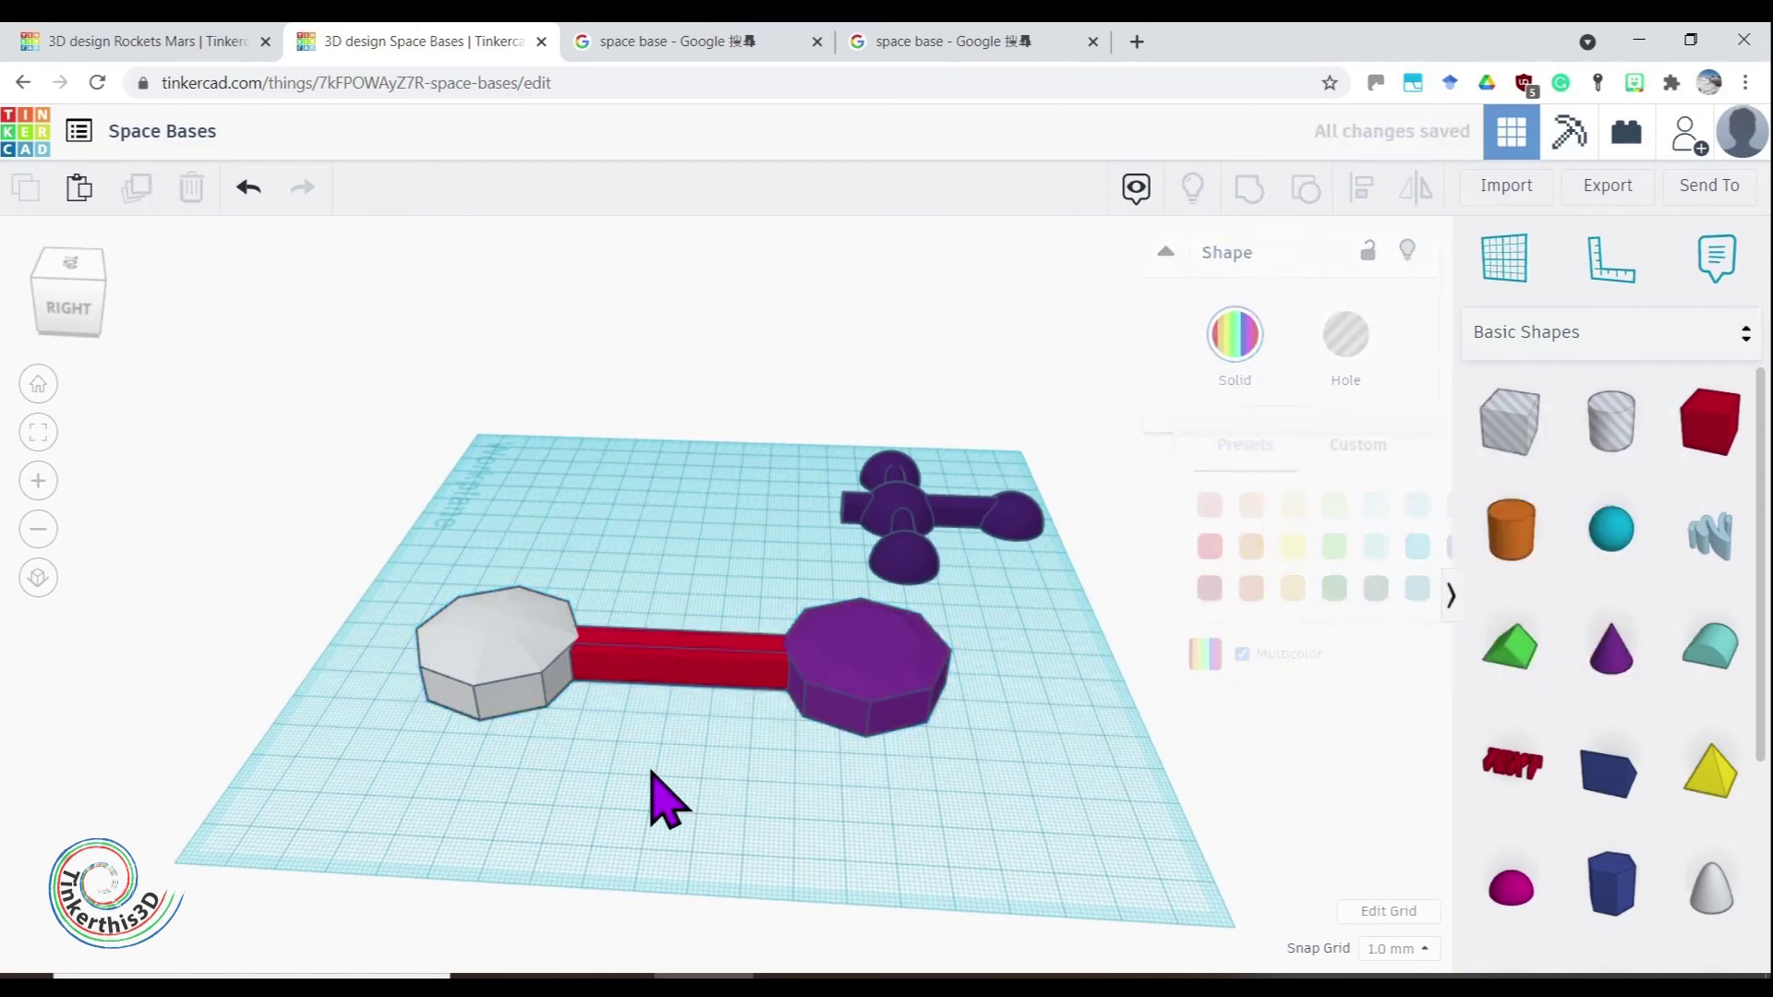
Ungroup the multicolour base into its two eight-sided modules and the red corridor
right_click_drag(587, 805, 843, 713)
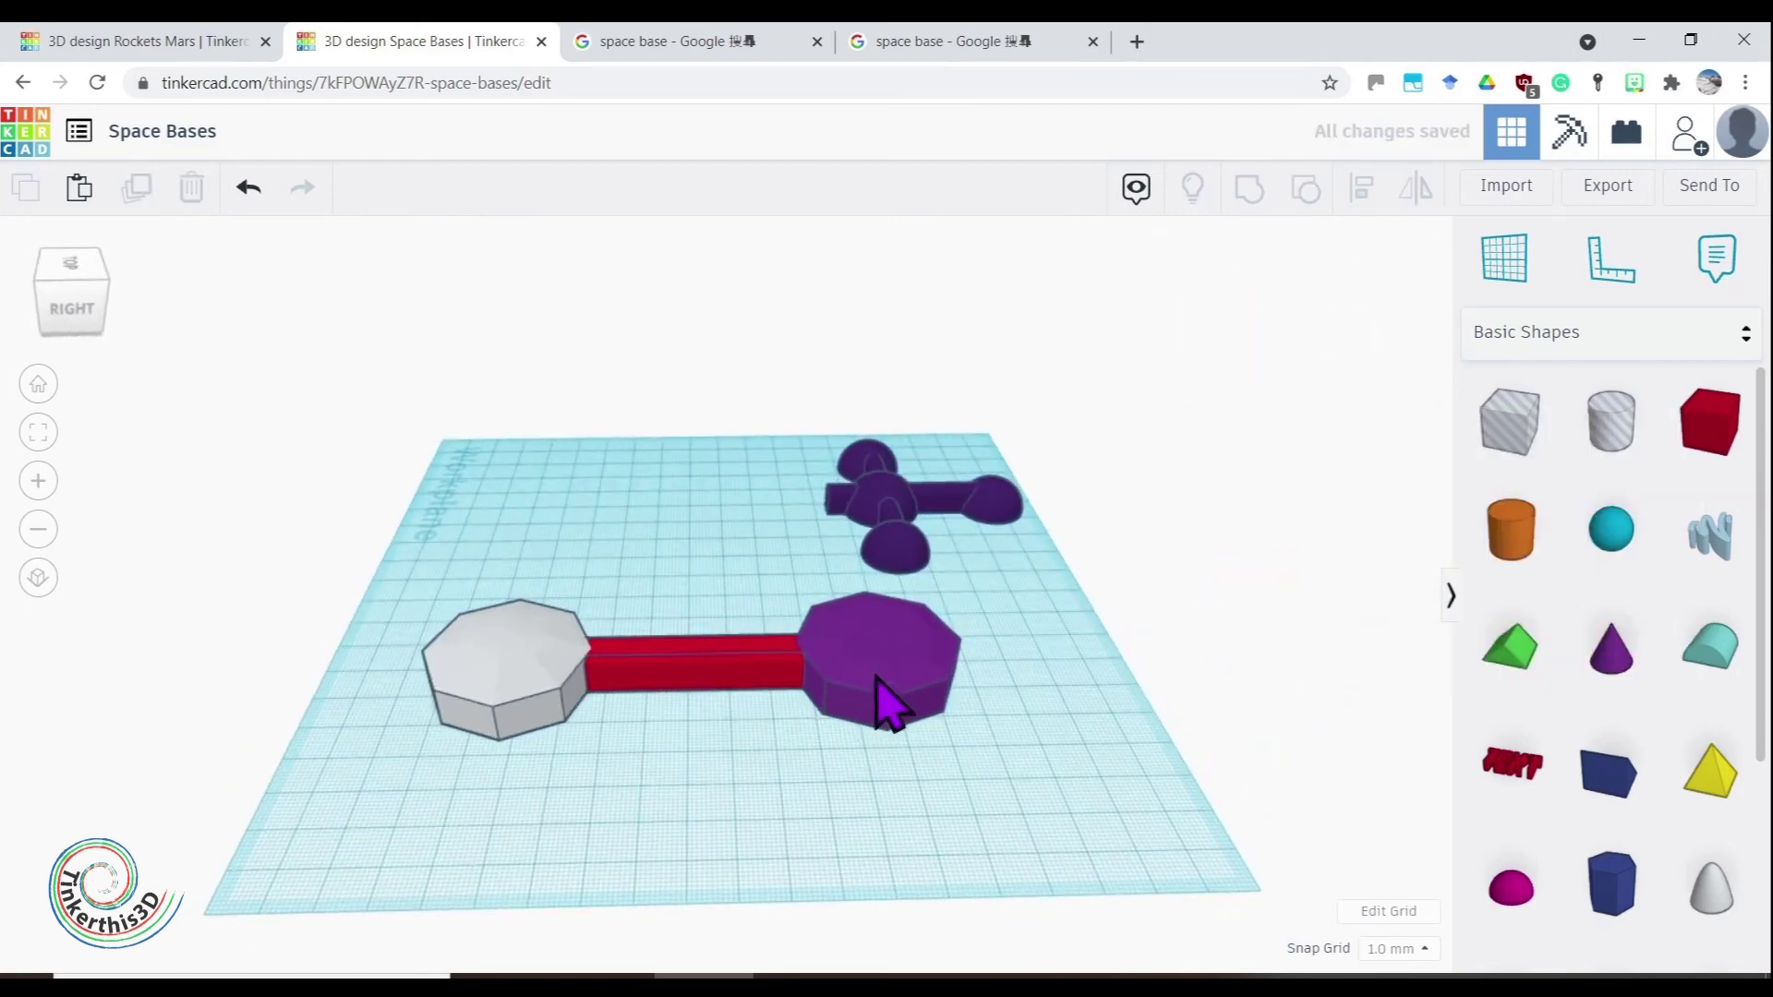
left_click(924, 697)
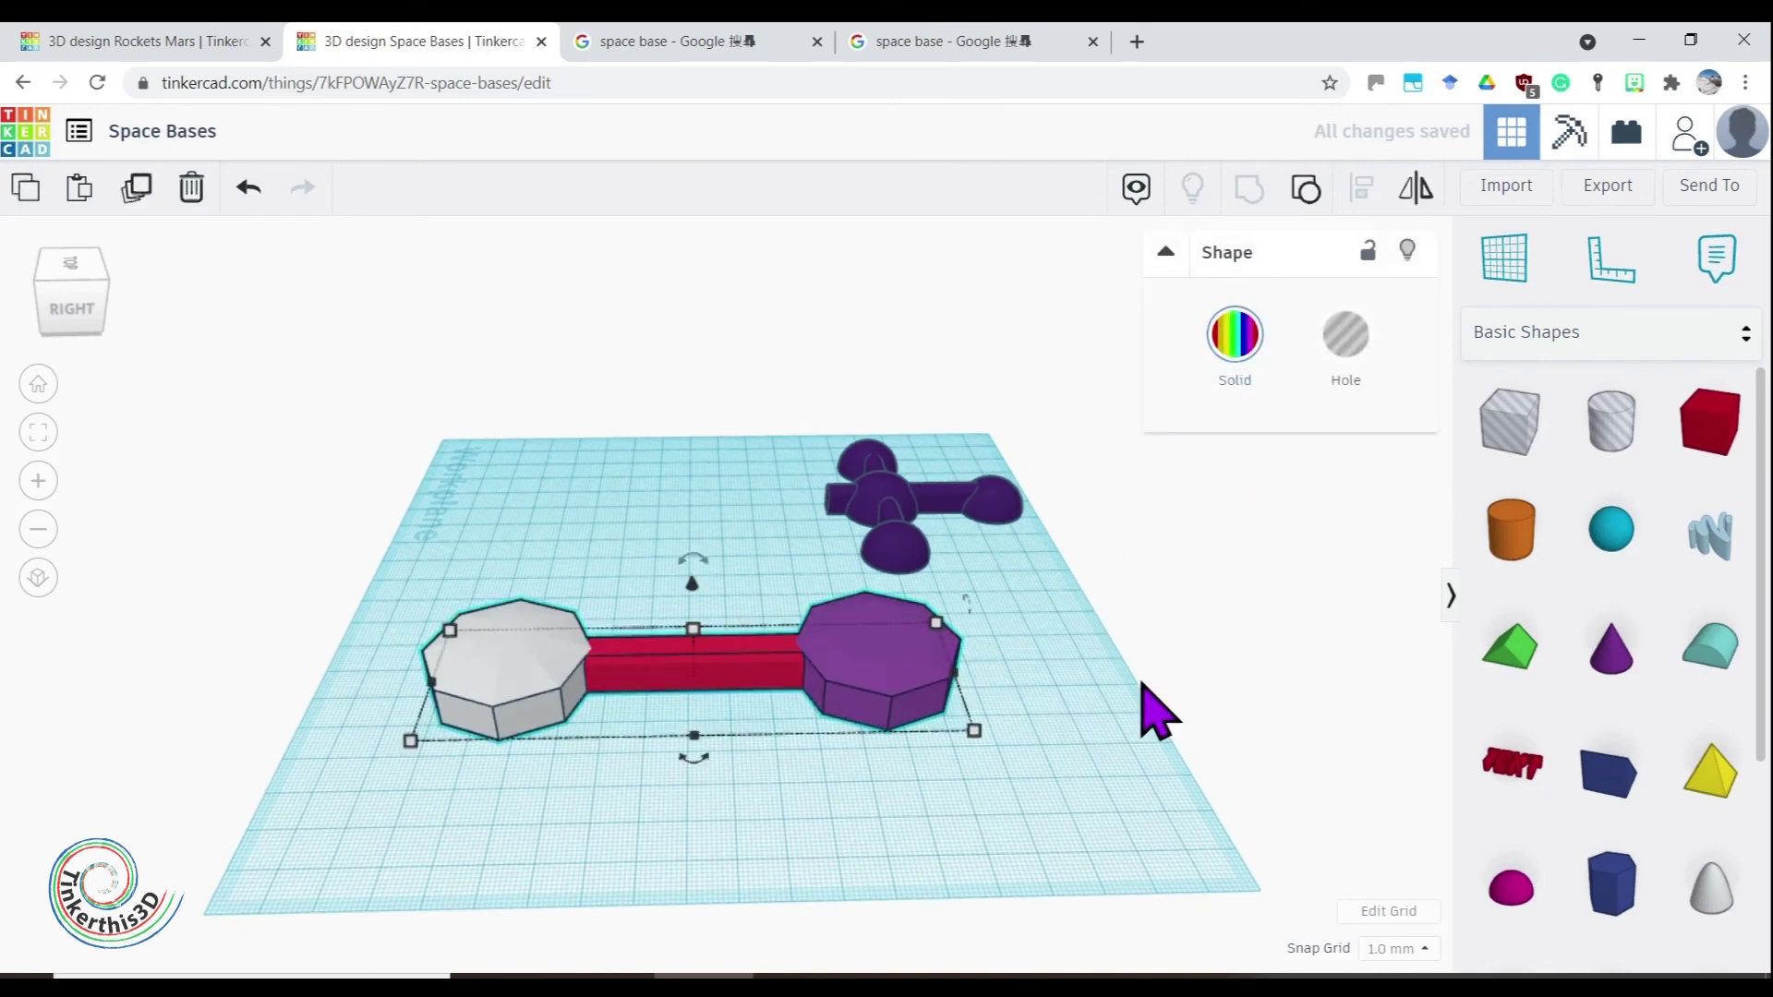
left_click(1159, 711)
left_click(888, 704)
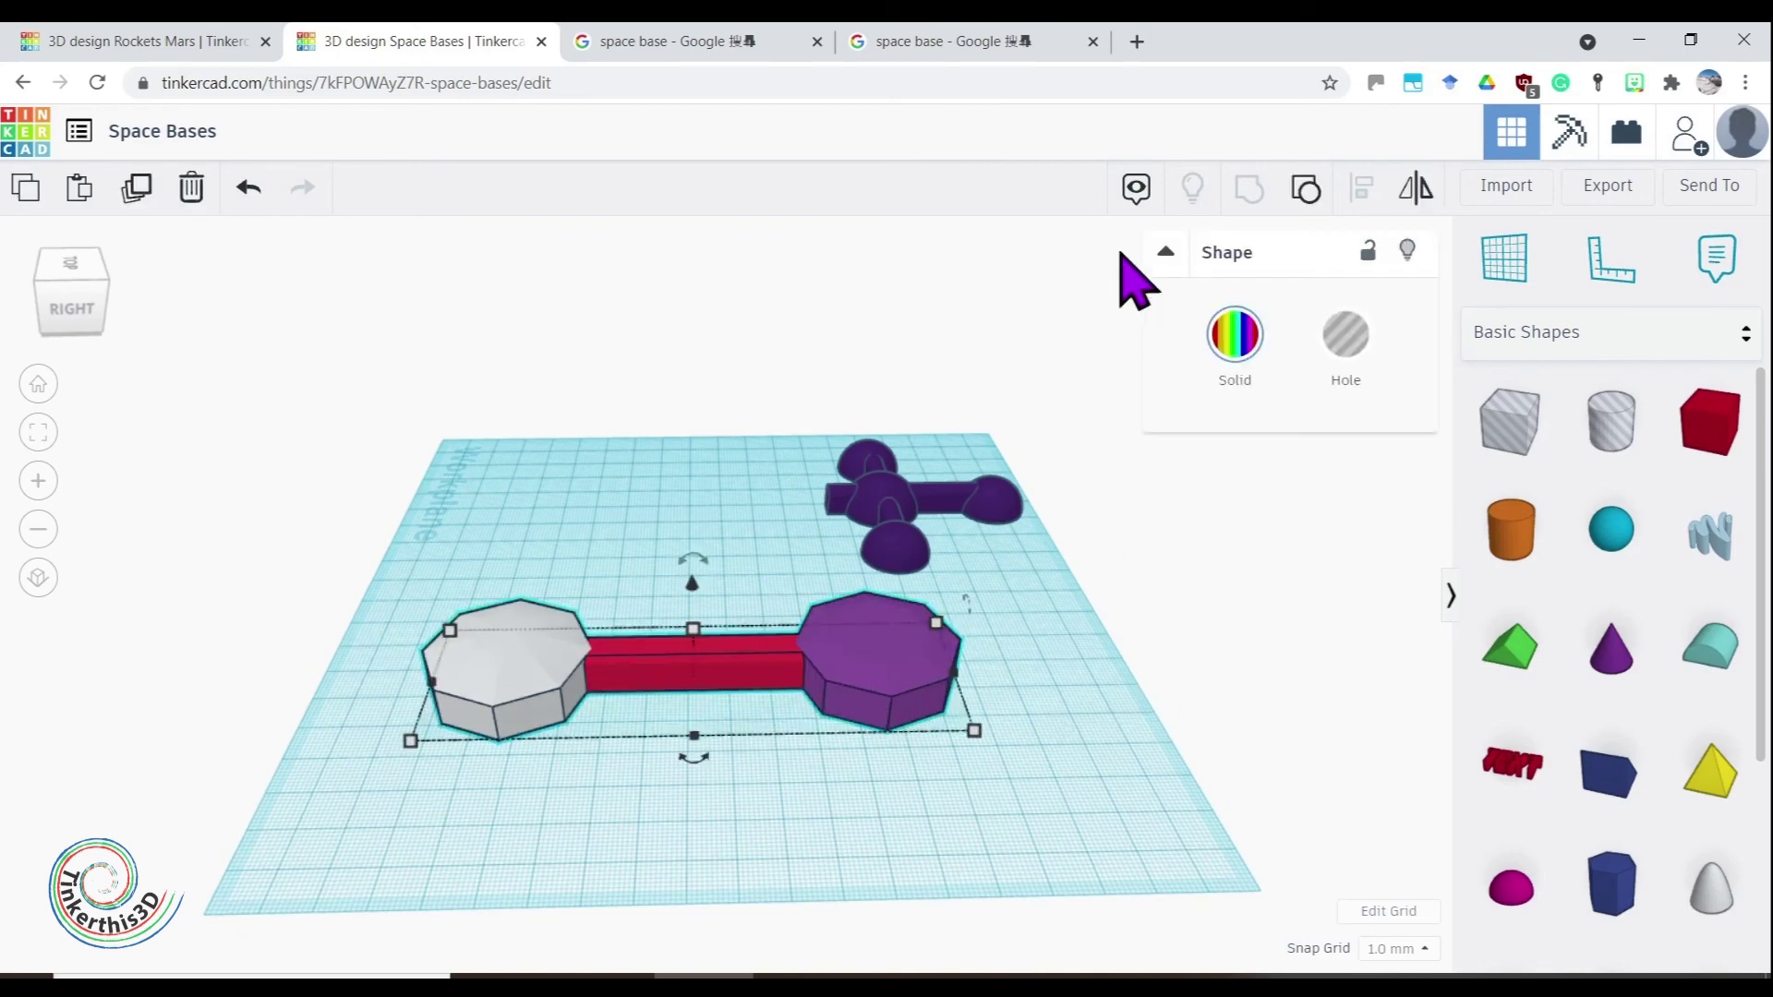
left_click(1307, 191)
left_click(1160, 732)
Recolour the purple module light grey and the white module at the corridor's other end a slightly darker grey
left_click(910, 711)
left_click(1230, 369)
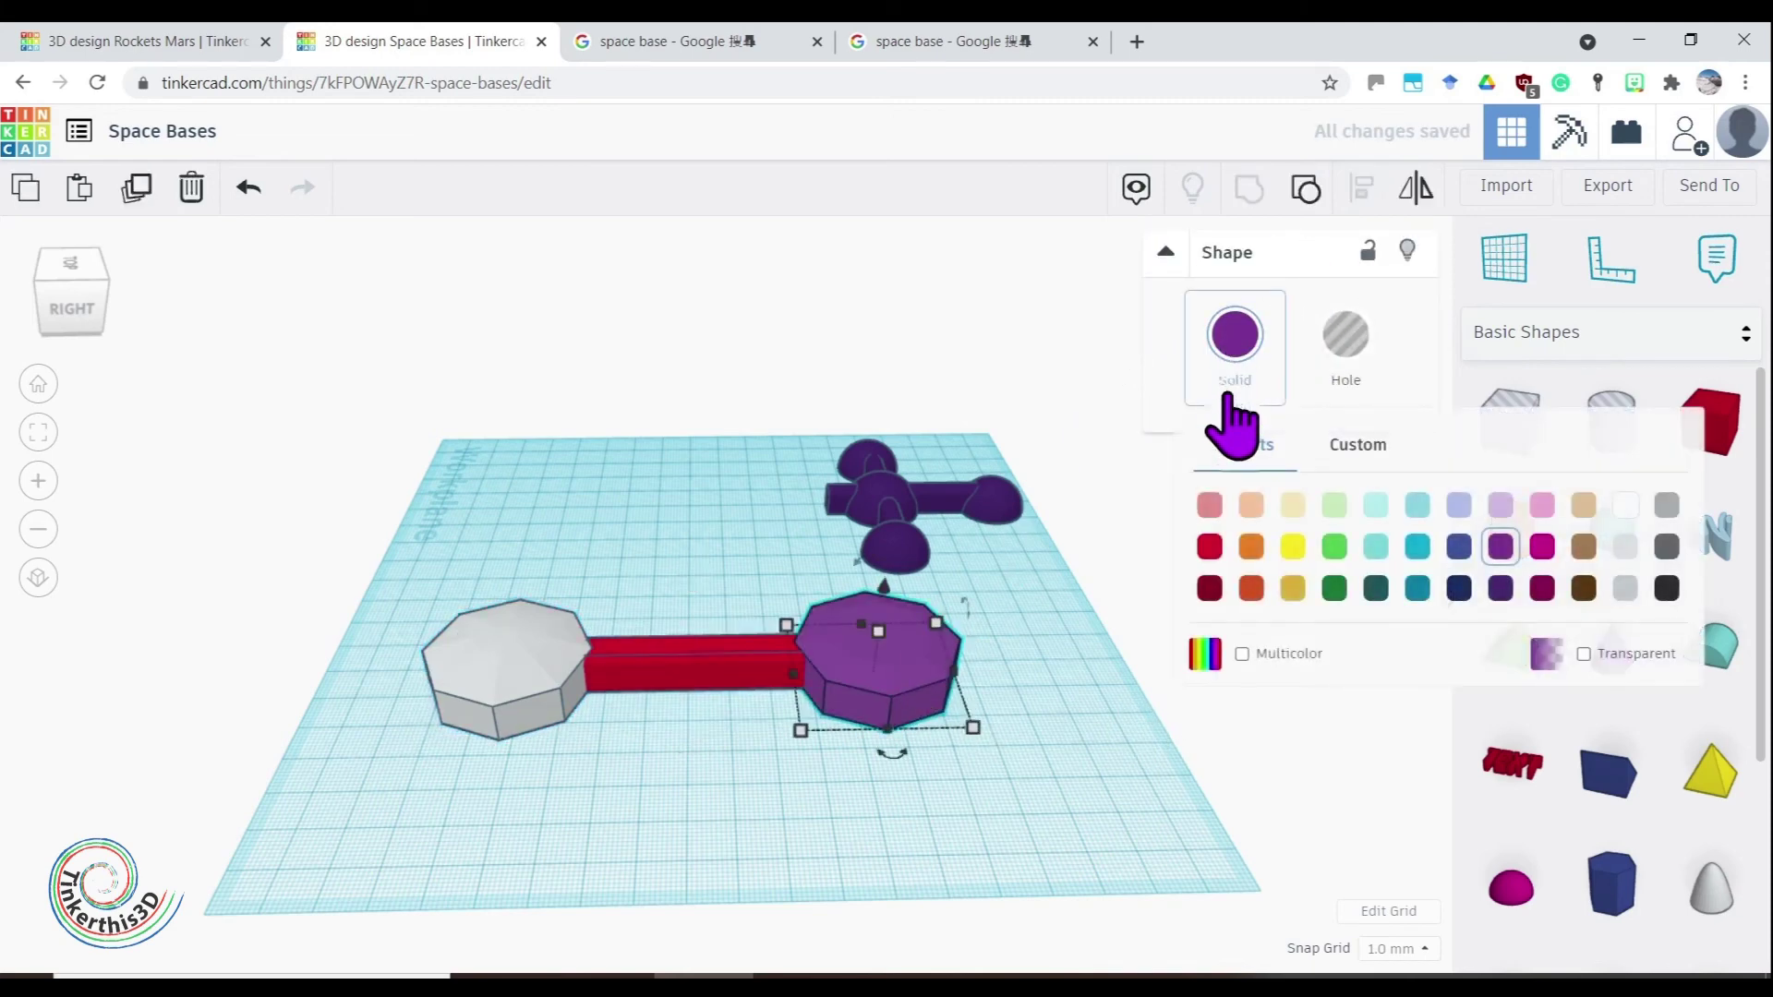
left_click(1627, 551)
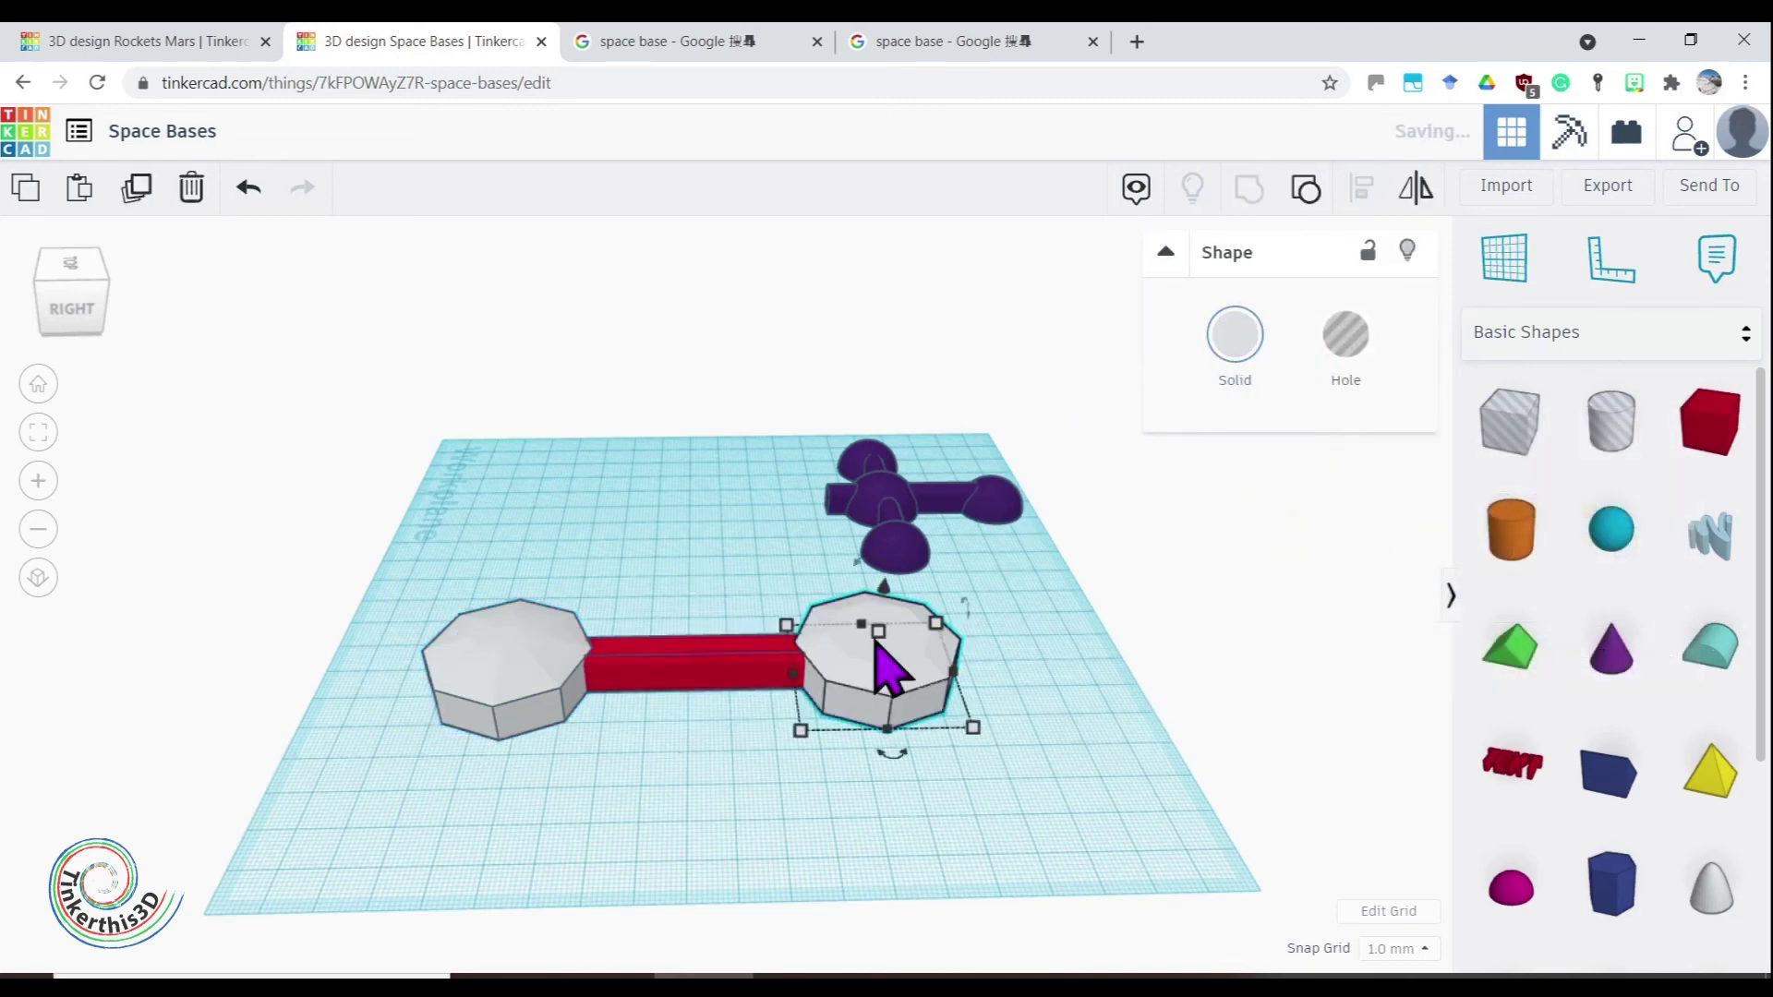
left_click(523, 684)
left_click(1254, 350)
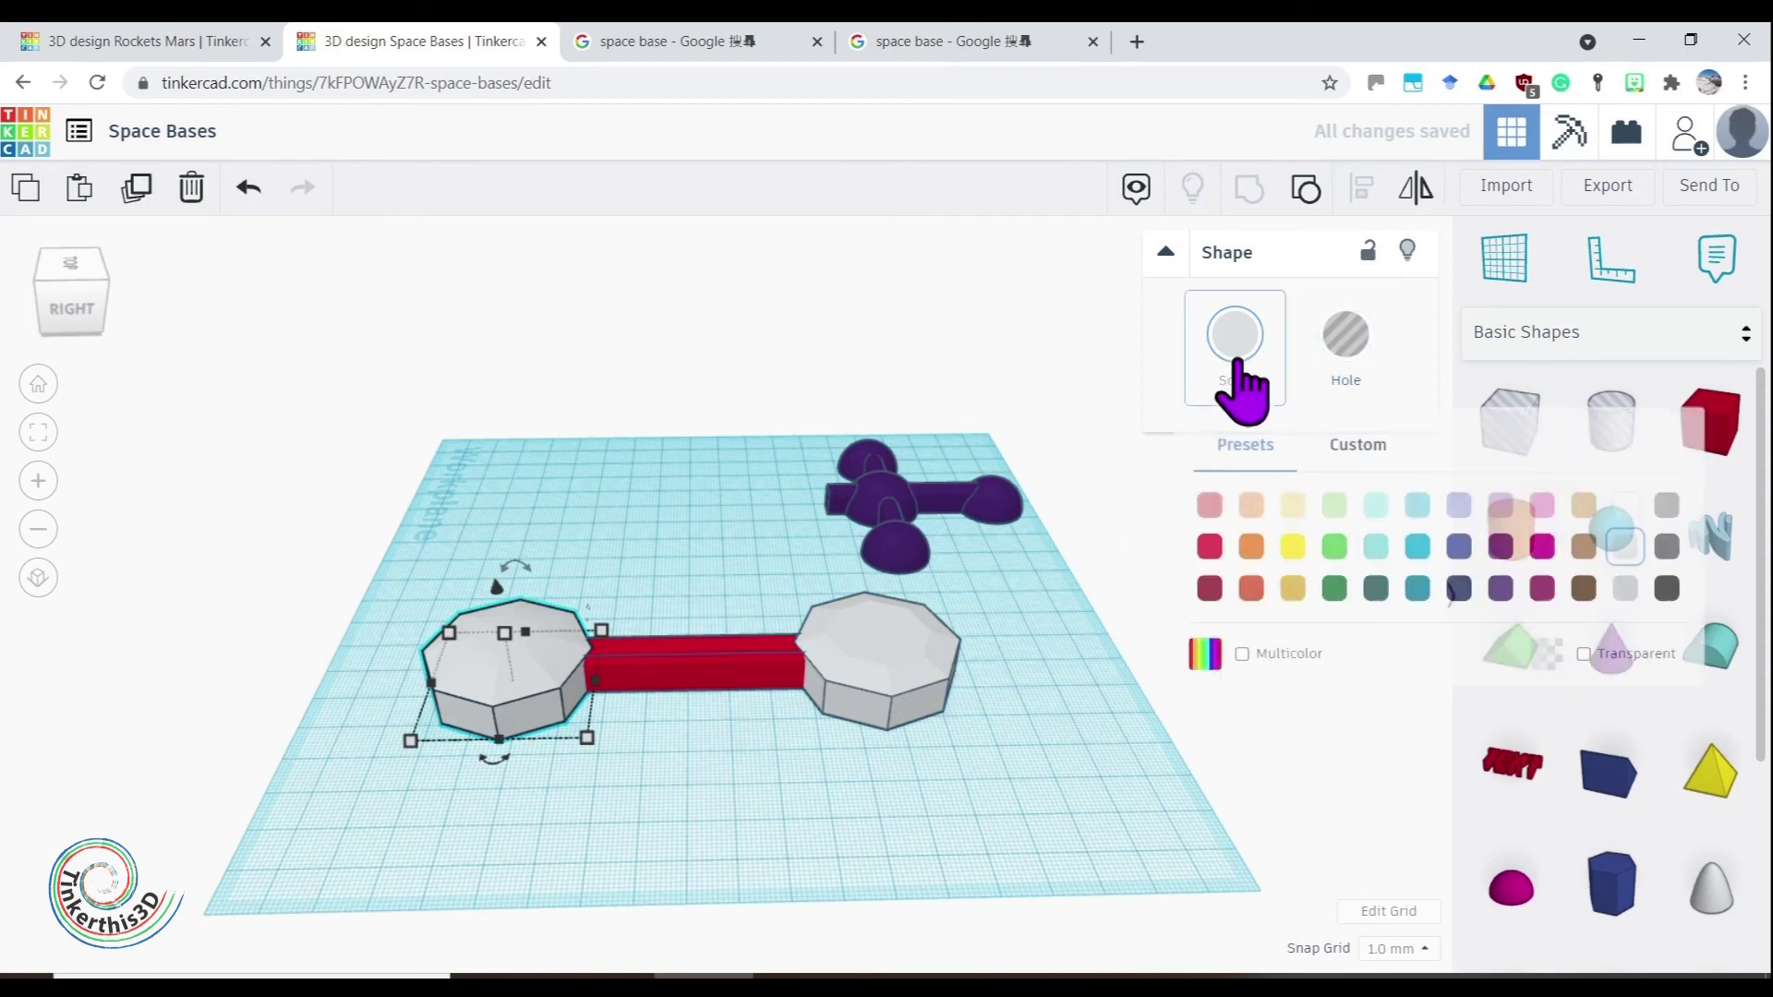
left_click(1625, 589)
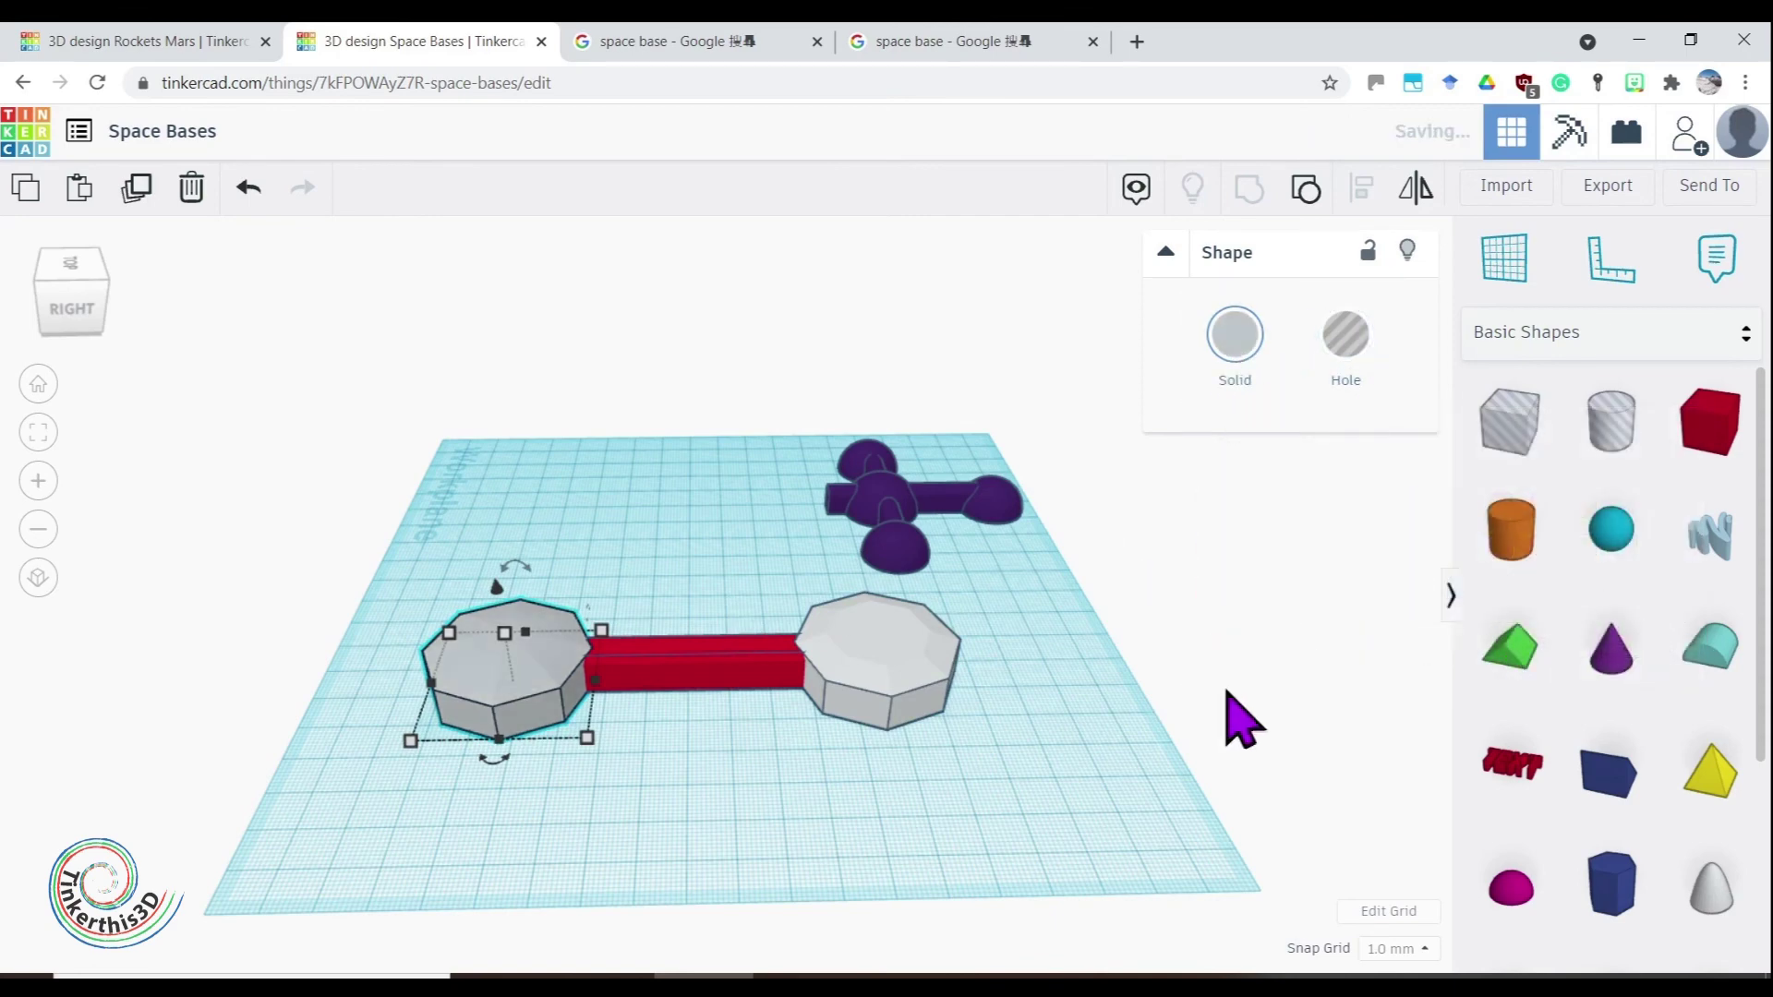
left_click(1062, 734)
Recolour the red corridor between the two modules dark grey
left_click(696, 673)
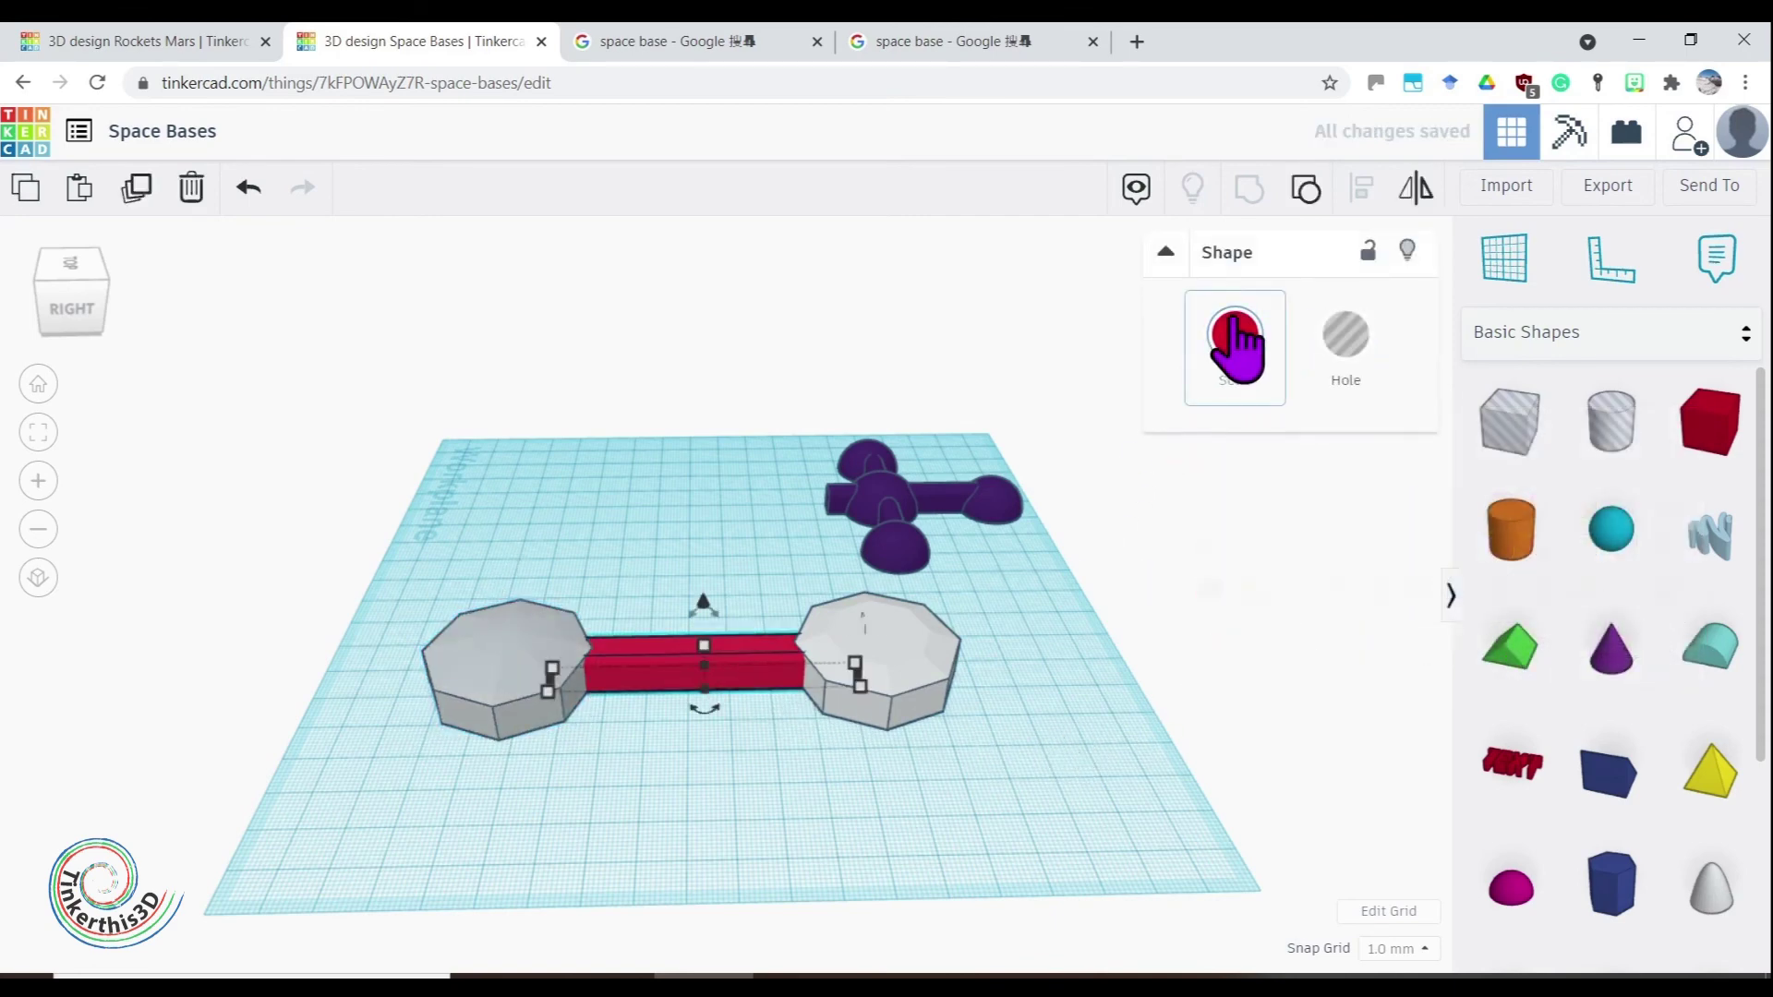
left_click(1233, 349)
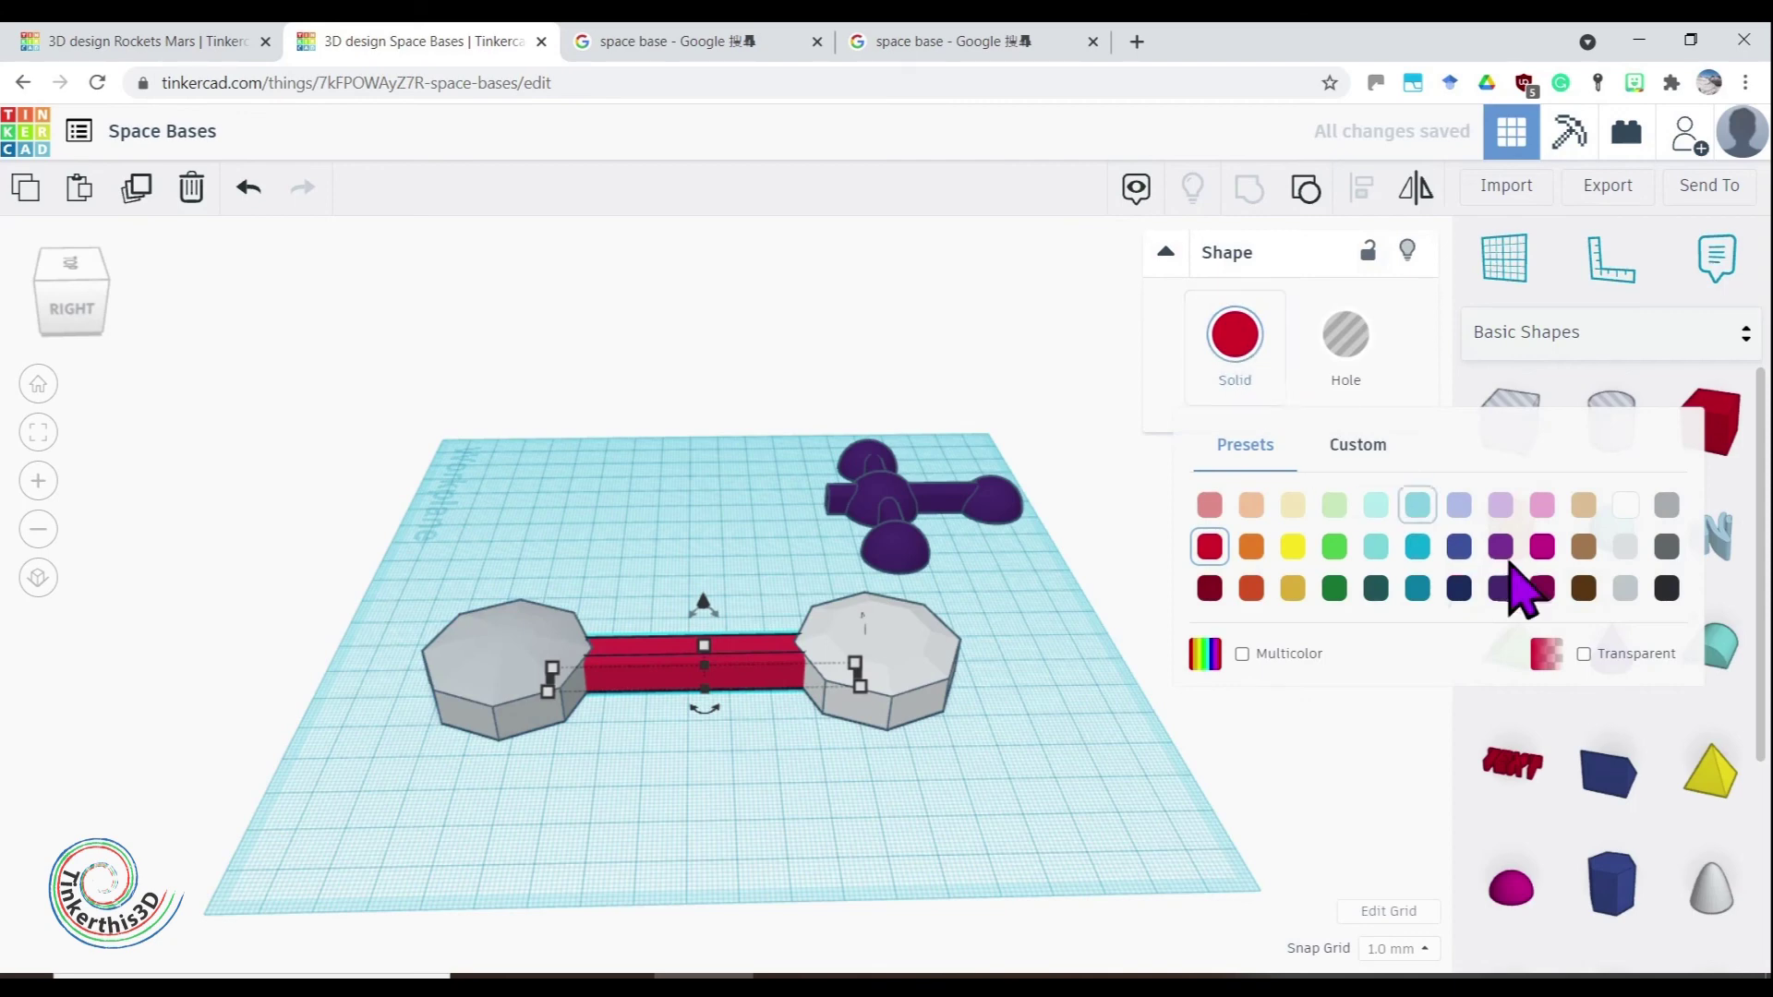
left_click(1667, 546)
left_click(1109, 829)
Shorten the dark grey corridor to about 23 mm and move the light grey module about 45 mm back against its free end
right_click_drag(1037, 819, 1373, 788)
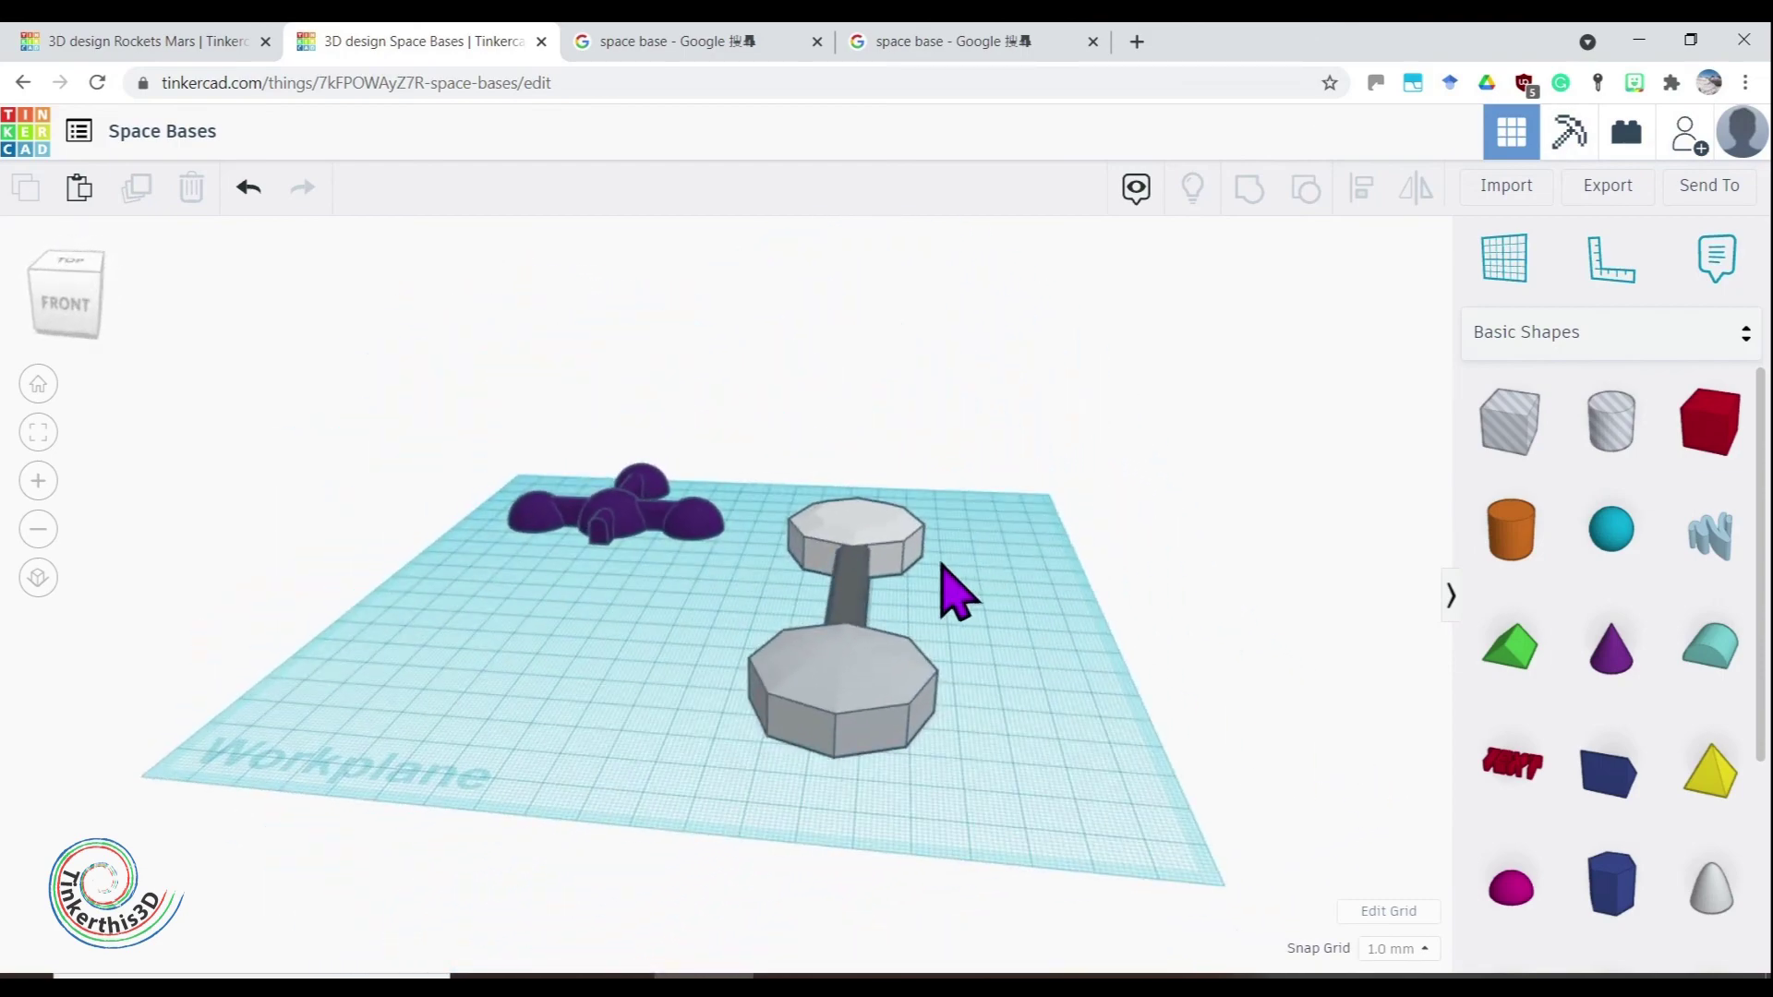
right_click_drag(937, 716, 877, 531)
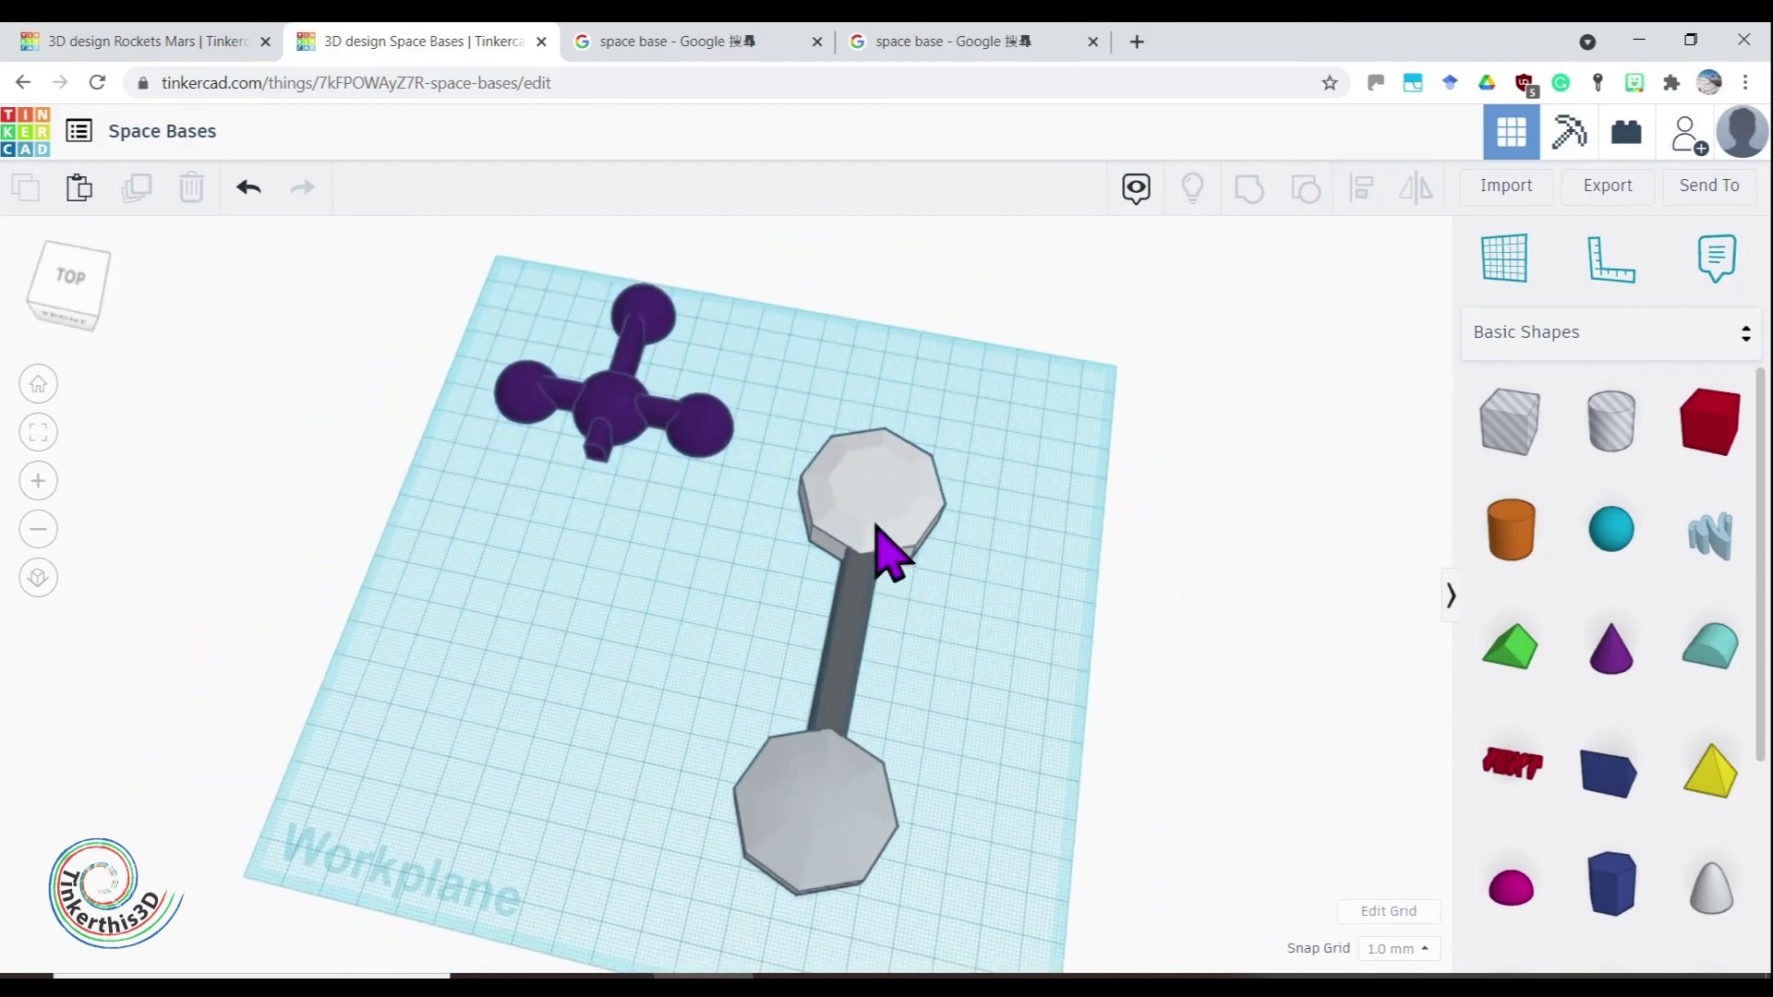
left_click(858, 623)
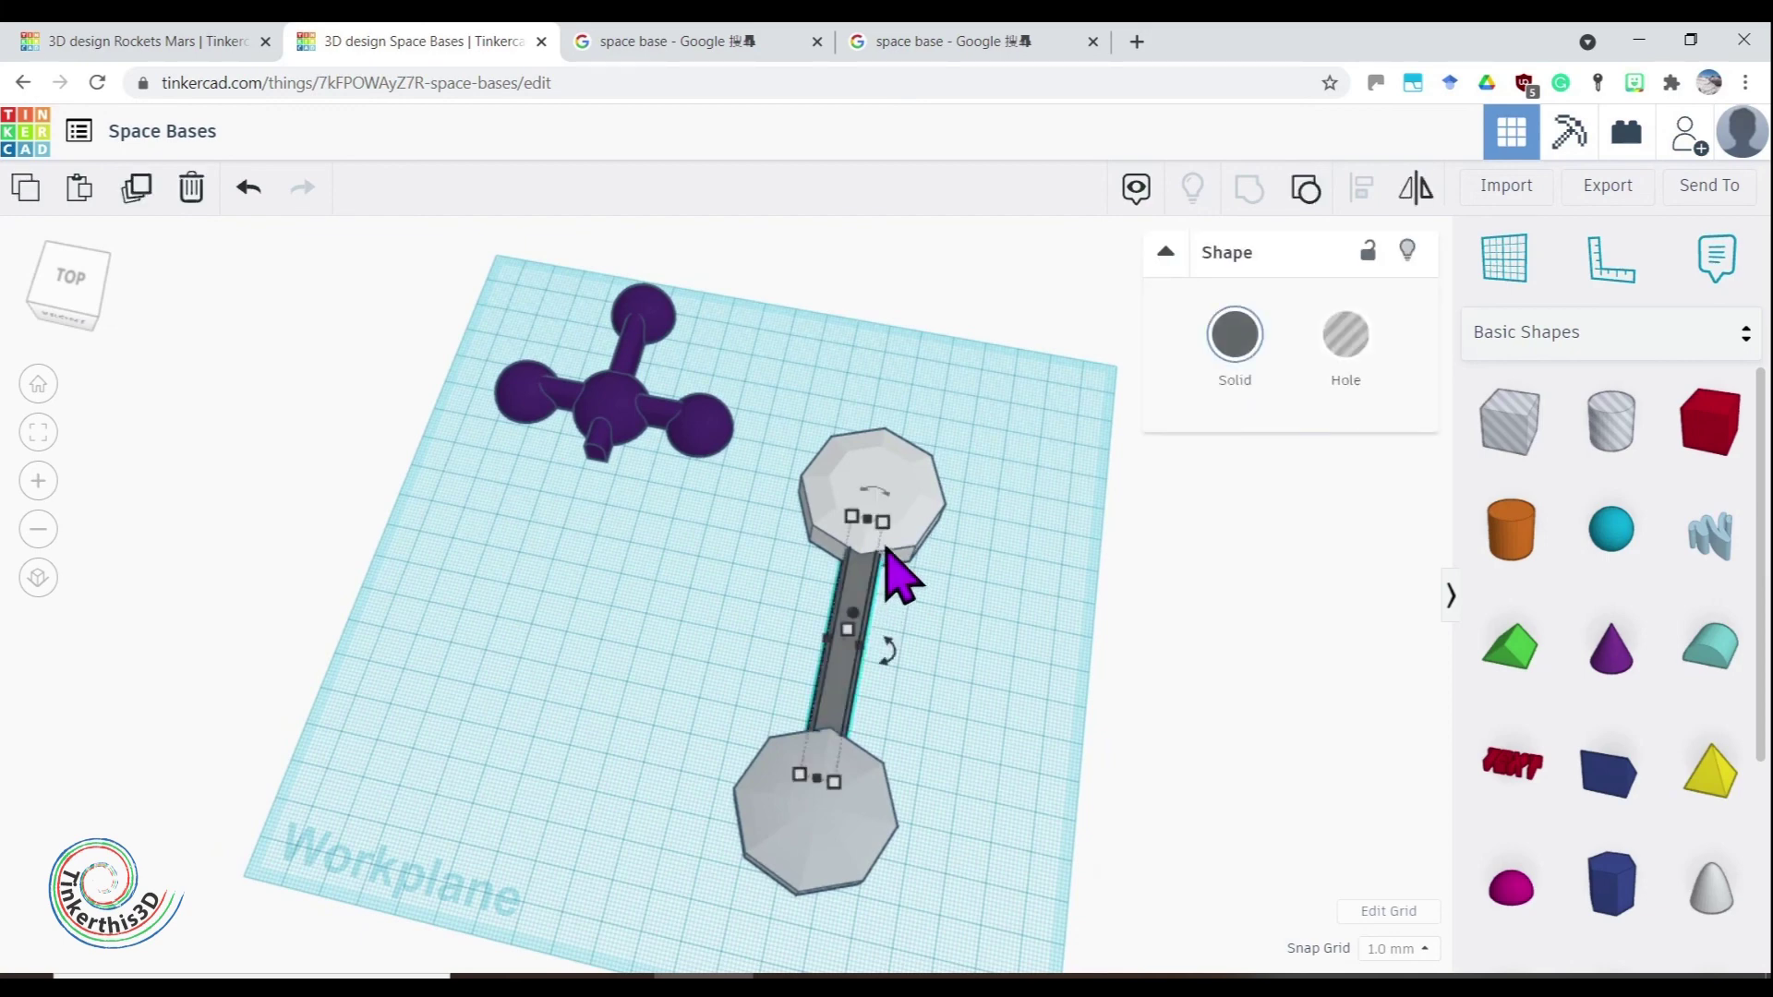
left_click_drag(884, 522, 847, 683)
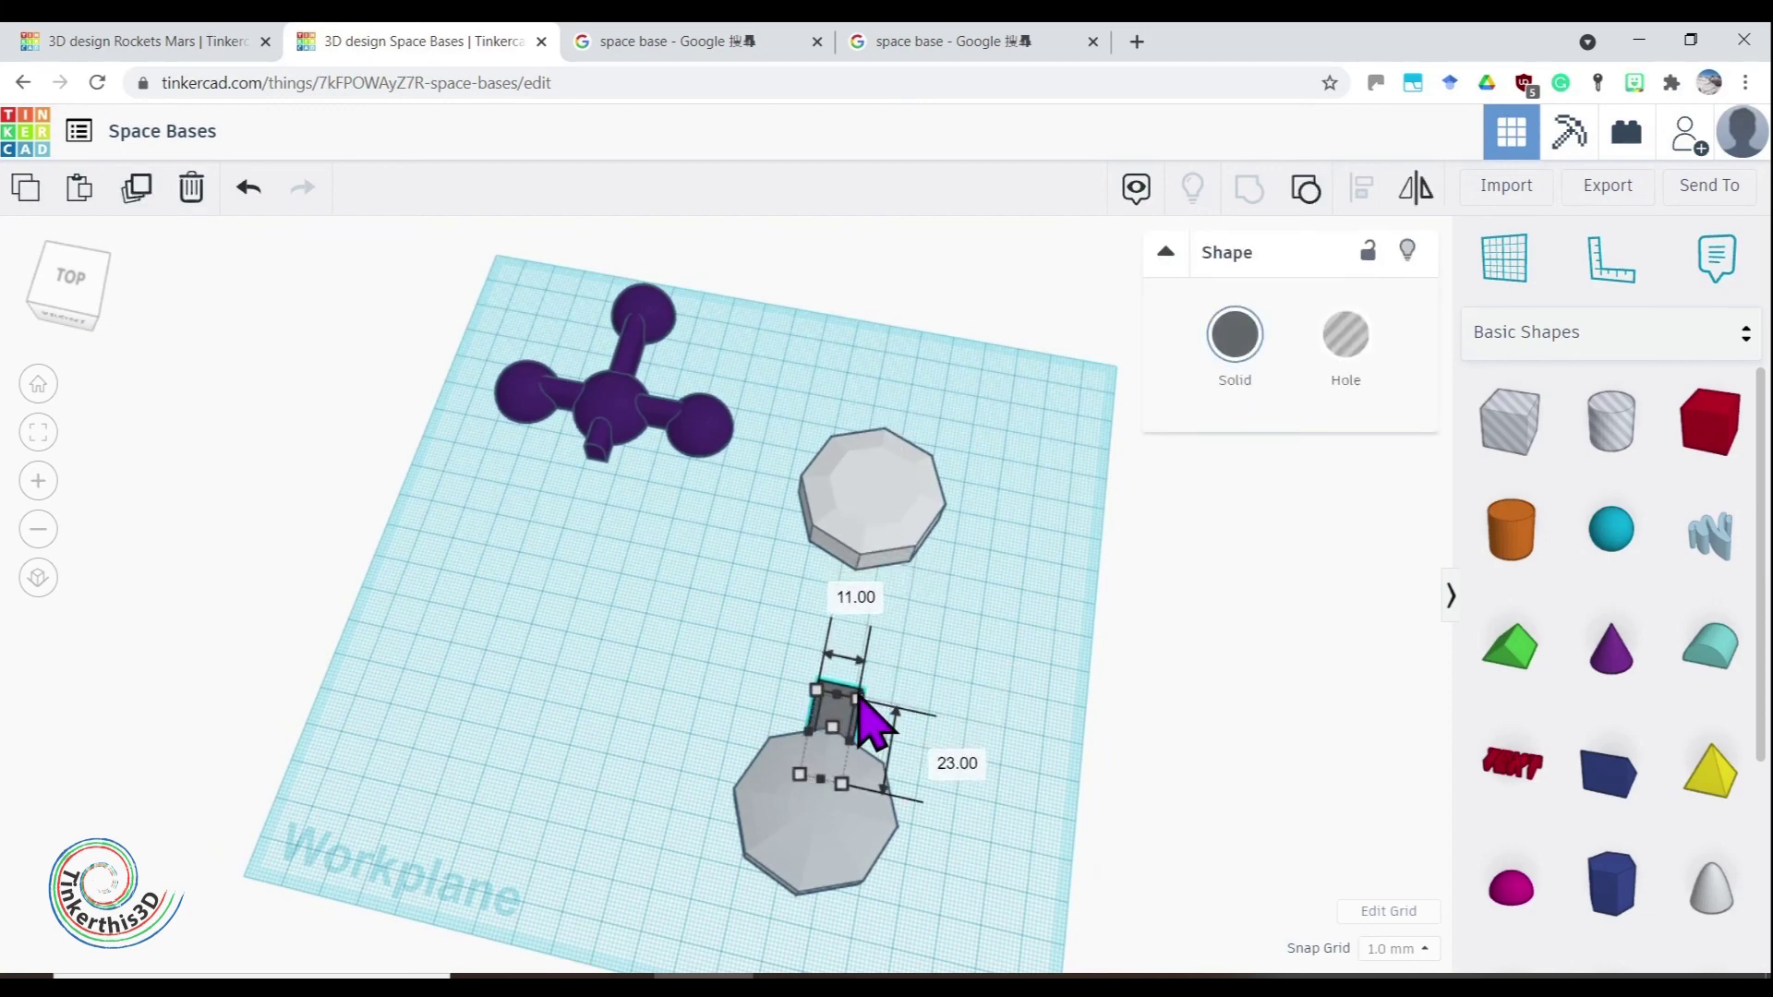
left_click(1002, 563)
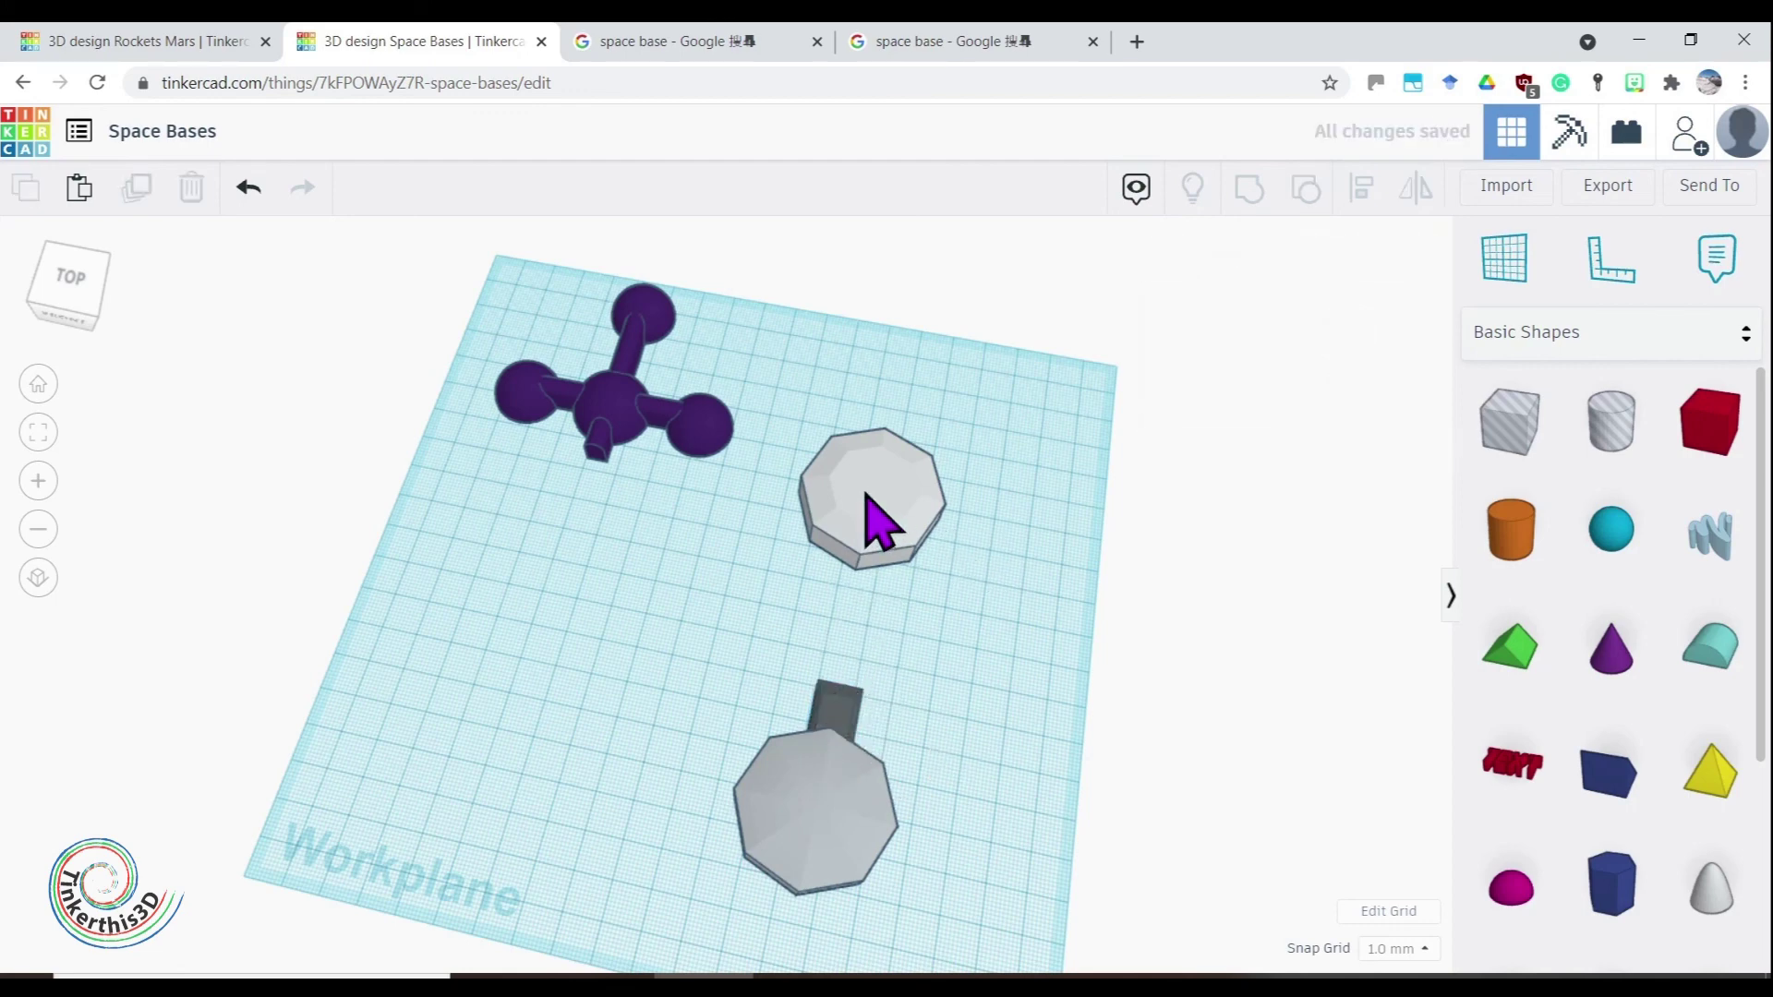
left_click_drag(878, 515, 884, 637)
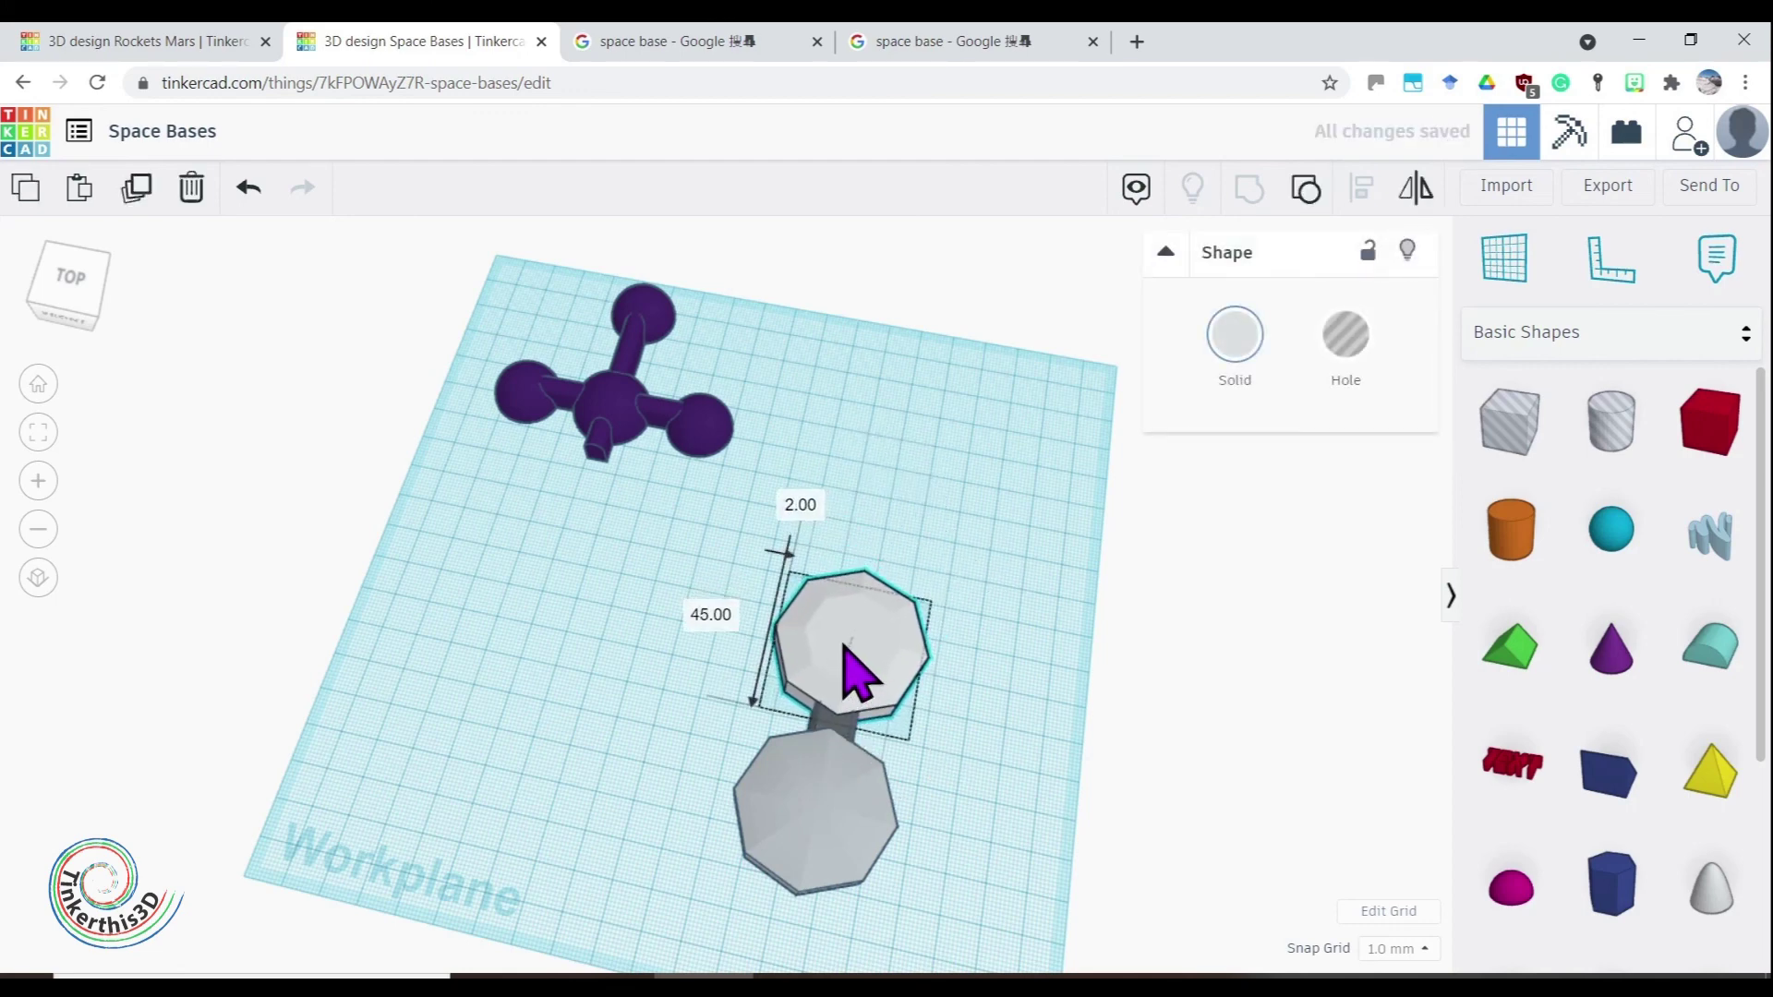
left_click(1062, 813)
Stretch the purple dome base slightly larger from the corner nearest the grey modules
right_click_drag(1062, 813, 709, 649)
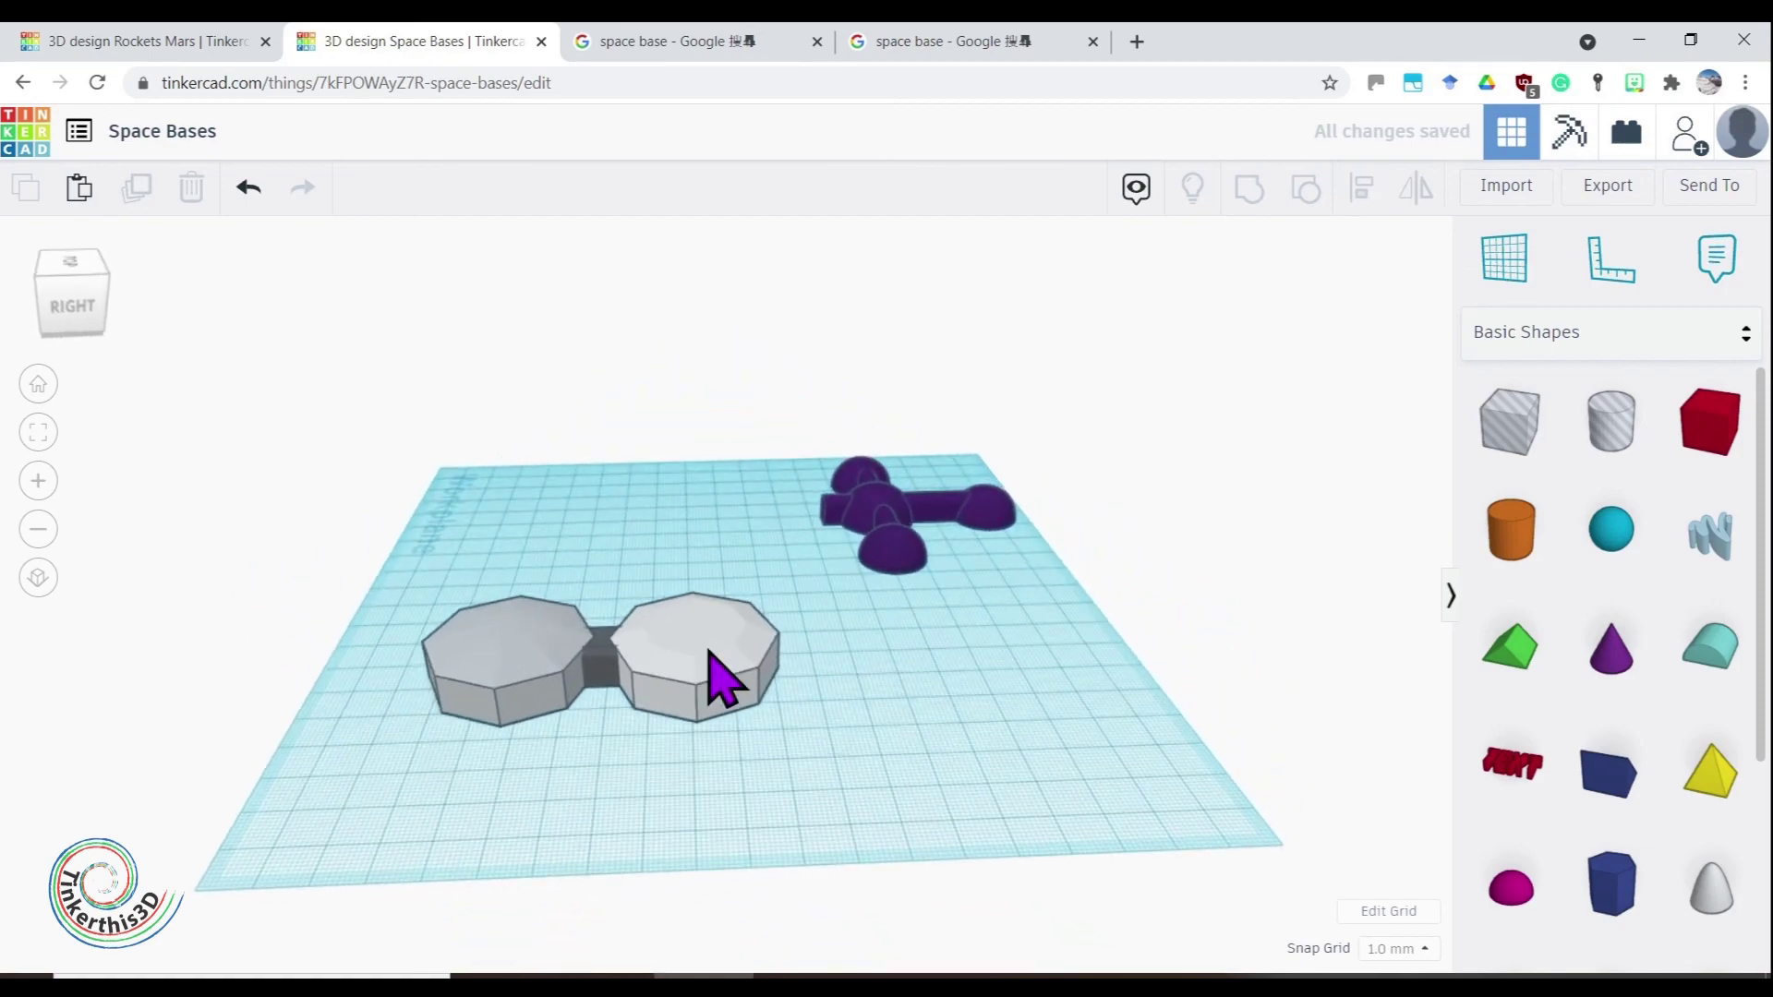
left_click(900, 572)
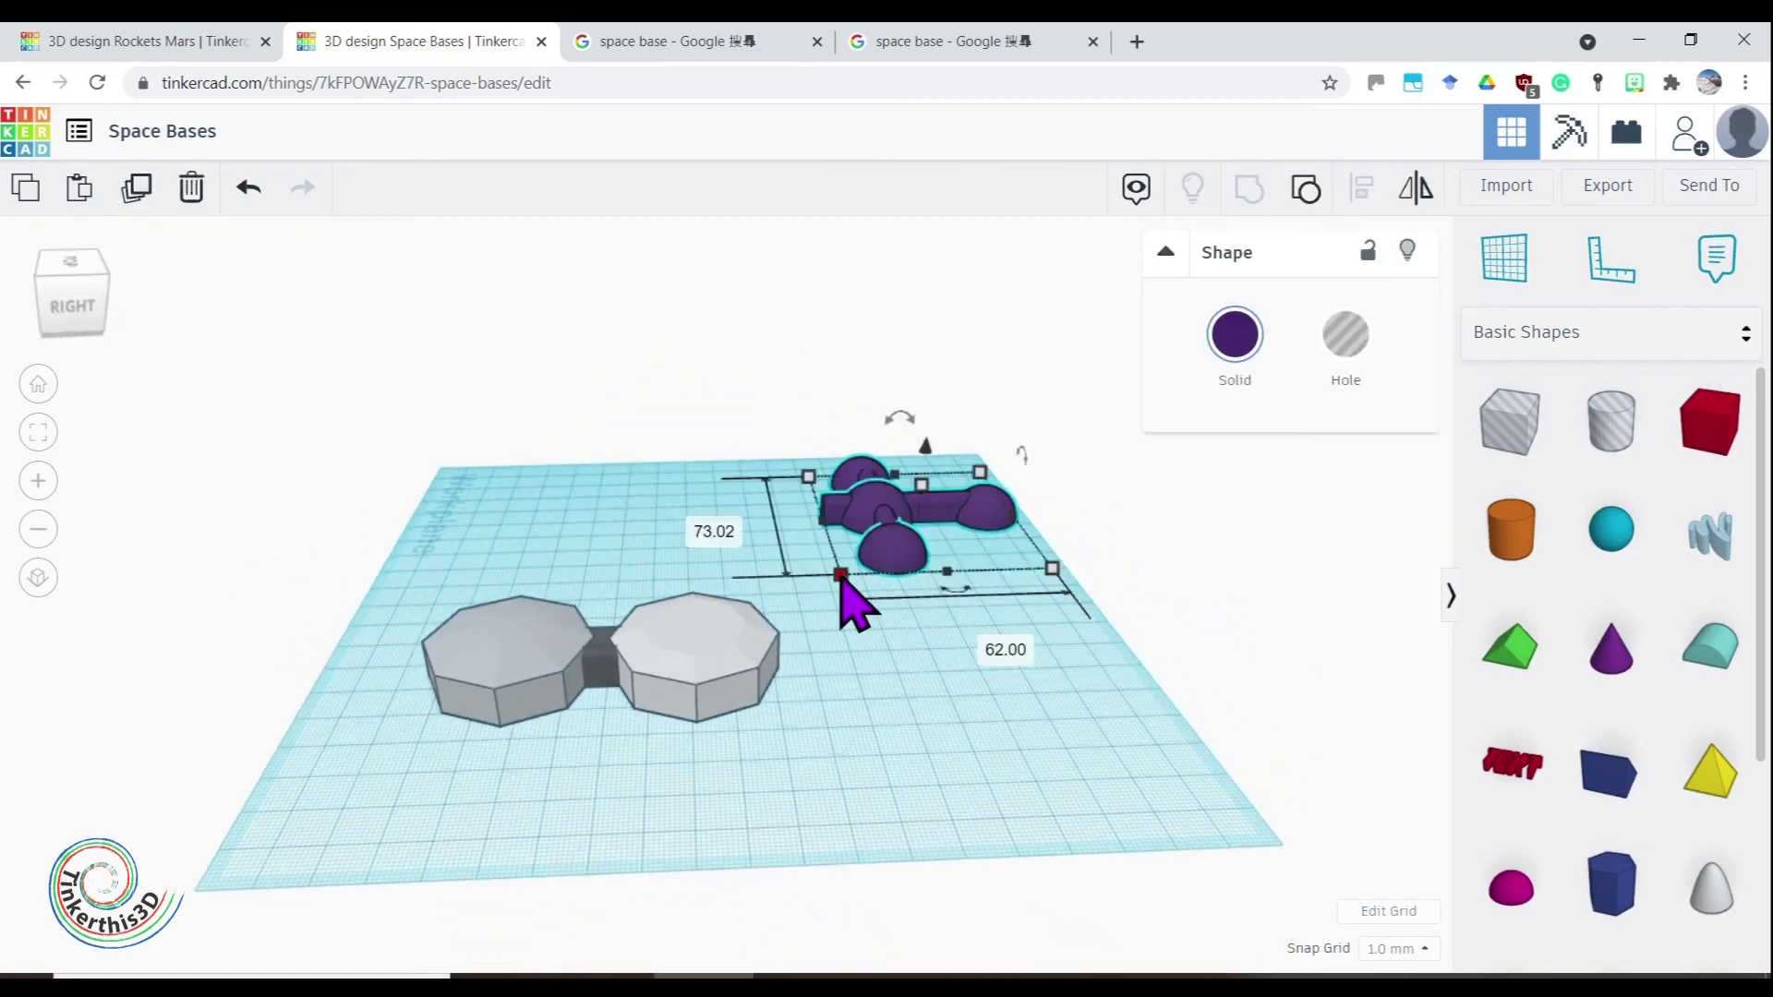
left_click_drag(839, 576, 823, 587)
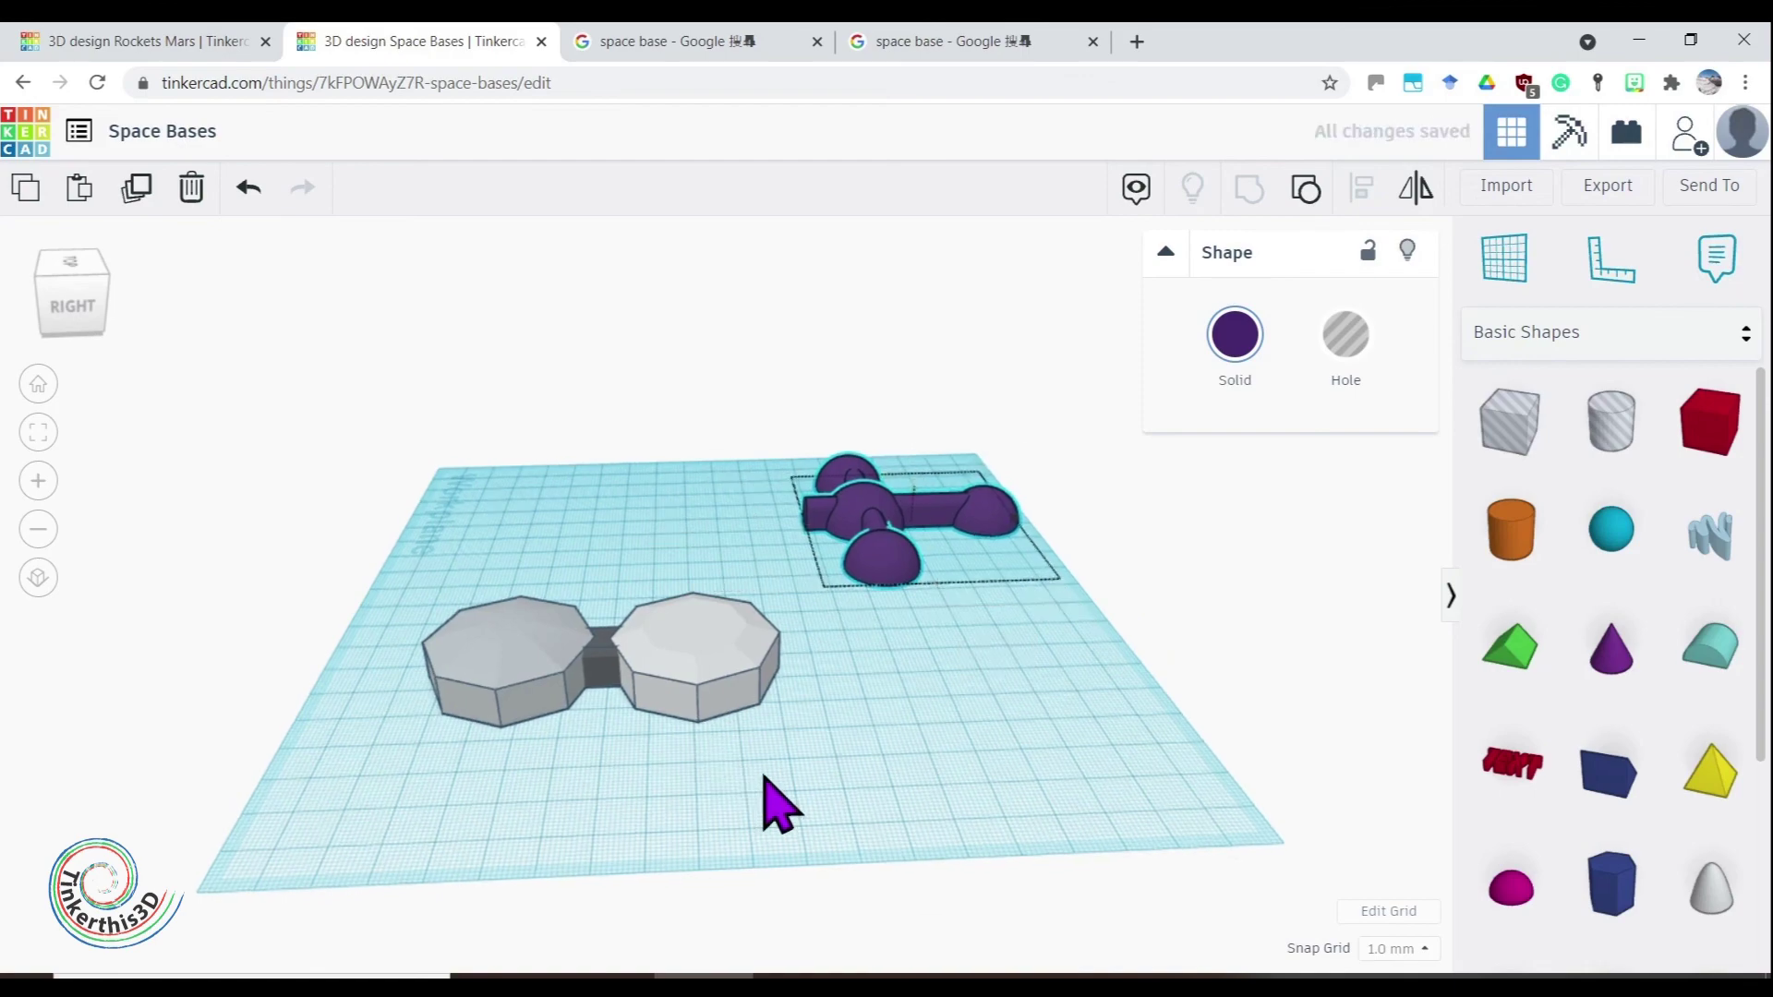
Move the grey modules with their corridor inward on the workplane, and bring the purple dome base forward beside them
right_click_drag(764, 779, 1277, 811)
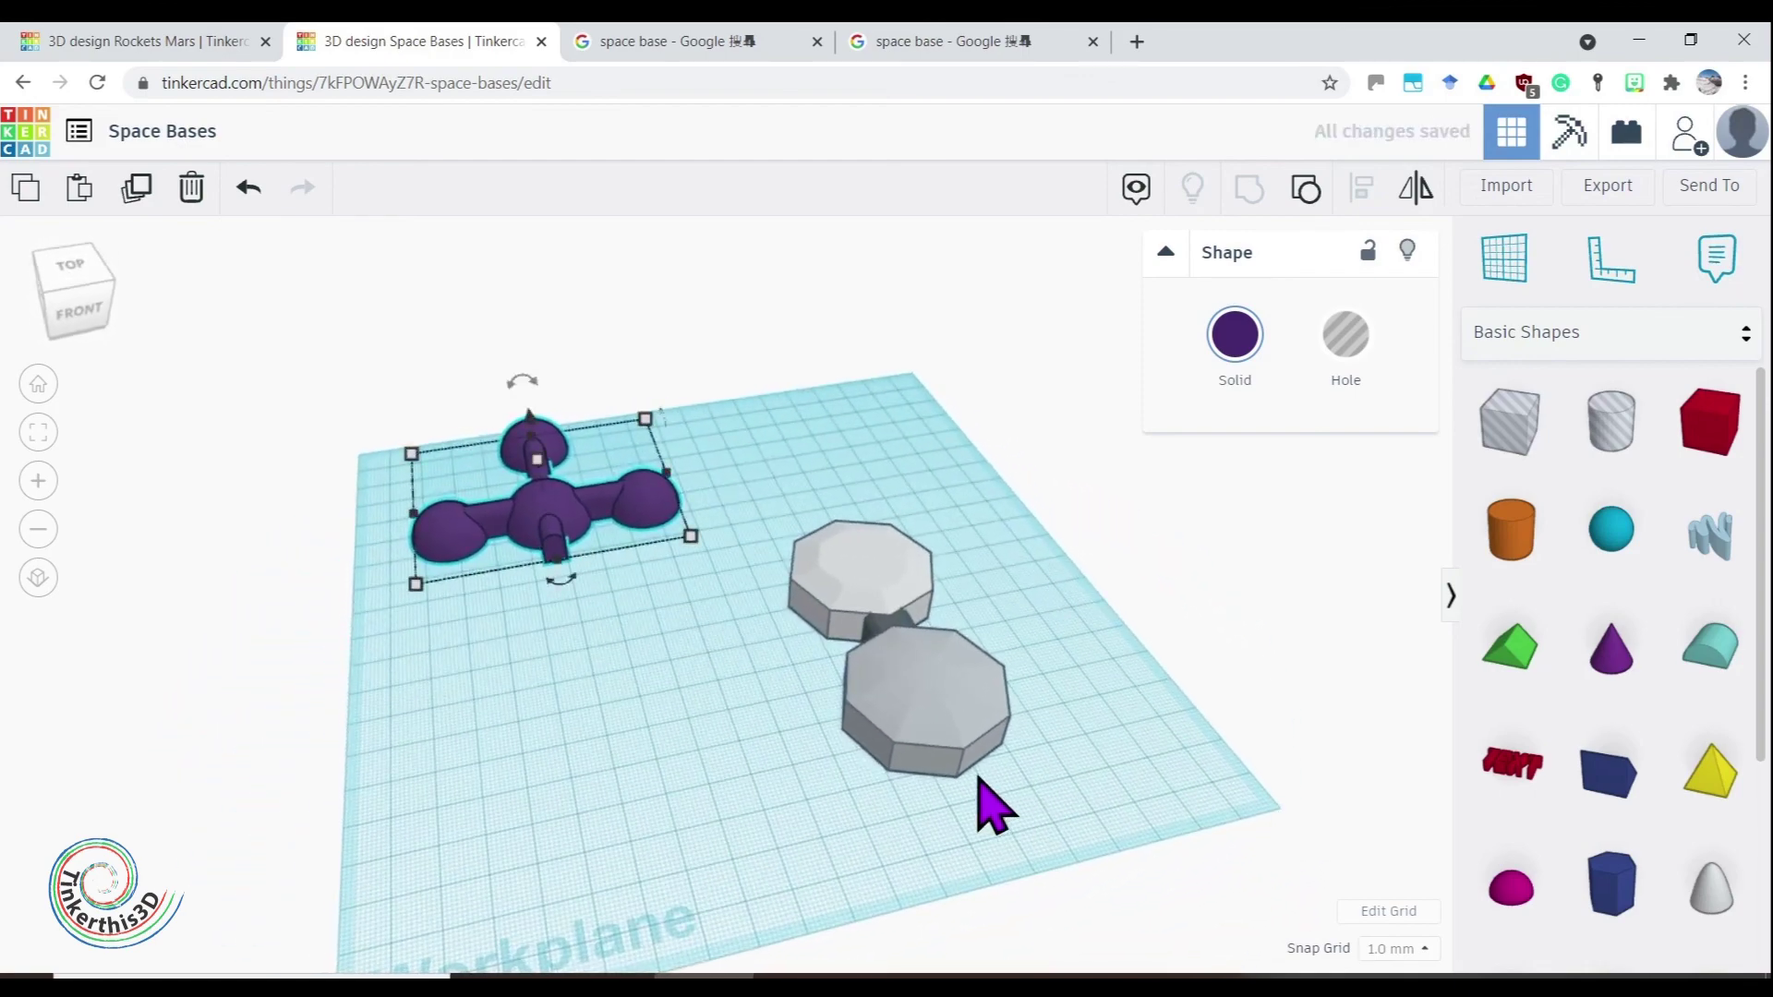
mouse_move(1122, 800)
left_mouse_down()
mouse_move(803, 566)
mouse_move(739, 452)
left_mouse_up()
left_click_drag(965, 739, 895, 673)
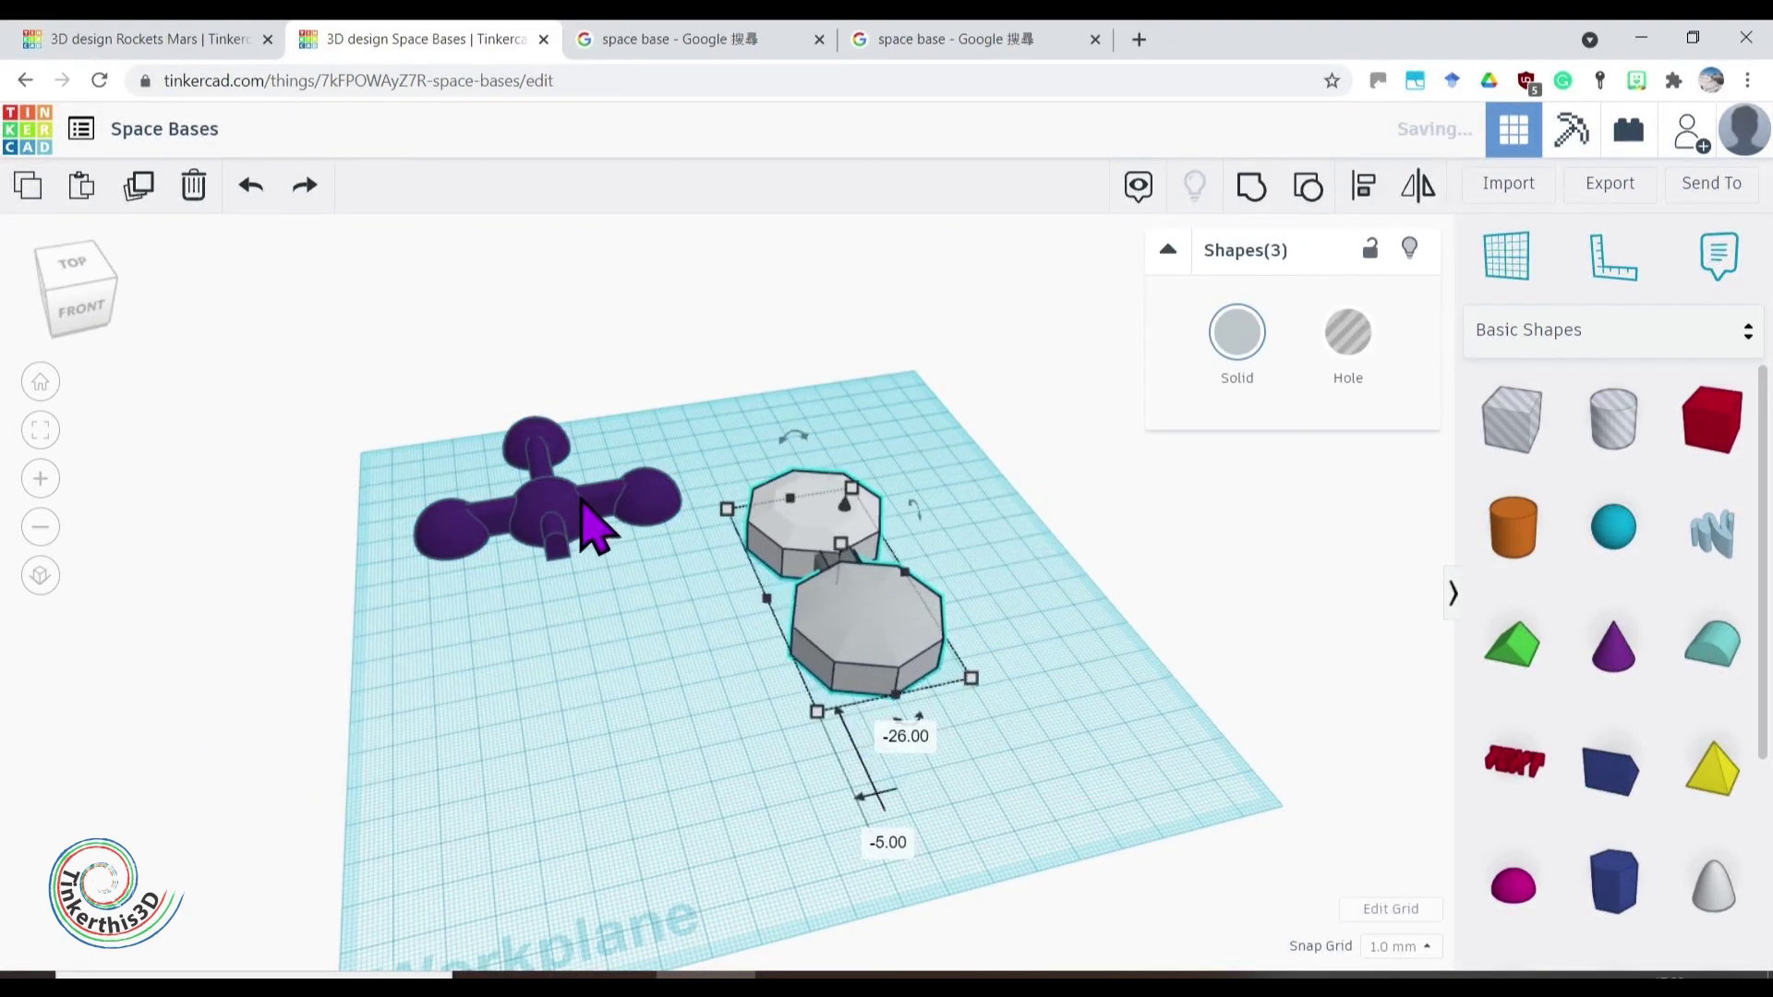
left_click_drag(565, 556, 623, 700)
left_click(687, 766)
right_click_drag(922, 850, 854, 812)
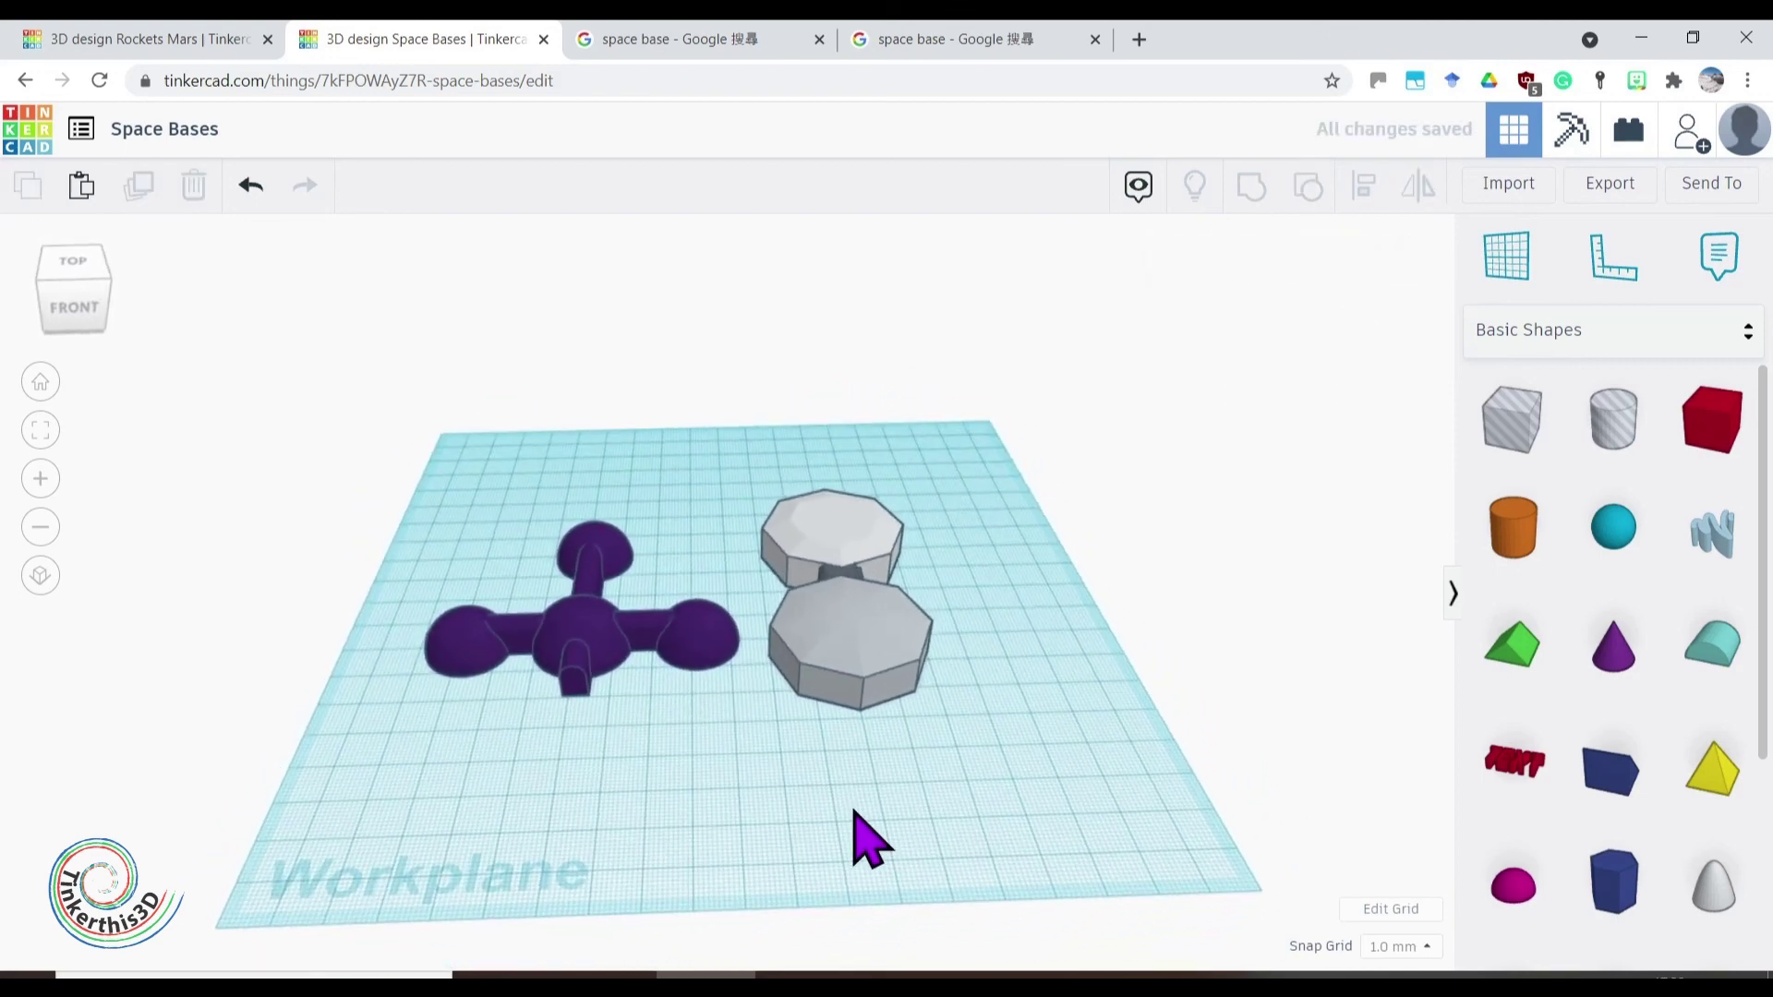